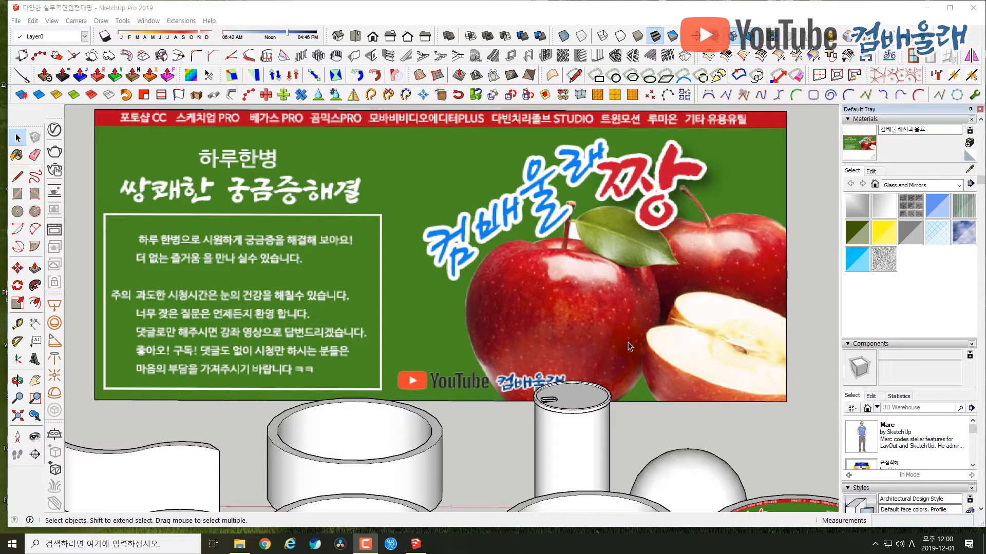
- Look over the large label picture and the sample shapes, and check the available material collections
{"action": "left_click", "coordinate": [665, 354]}
{"action": "scroll", "coordinate": [565, 250], "scroll_direction": "down", "scroll_amount": 2}
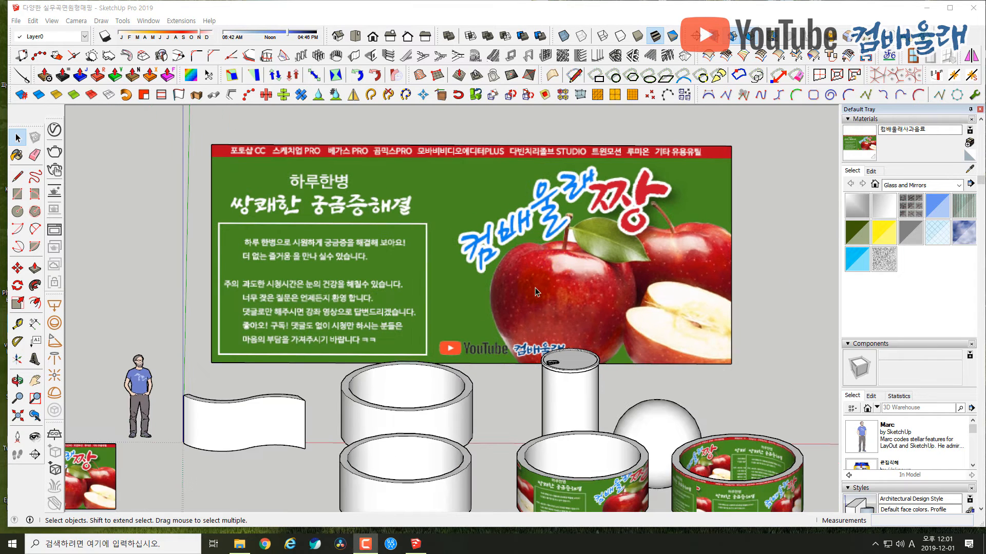
{"action": "scroll", "coordinate": [535, 288], "scroll_direction": "down", "scroll_amount": 1}
{"action": "mouse_move", "coordinate": [546, 307]}
{"action": "middle_mouse_down"}
{"action": "mouse_move", "coordinate": [550, 273]}
{"action": "mouse_move", "coordinate": [573, 291]}
{"action": "mouse_move", "coordinate": [564, 280]}
{"action": "middle_mouse_up"}
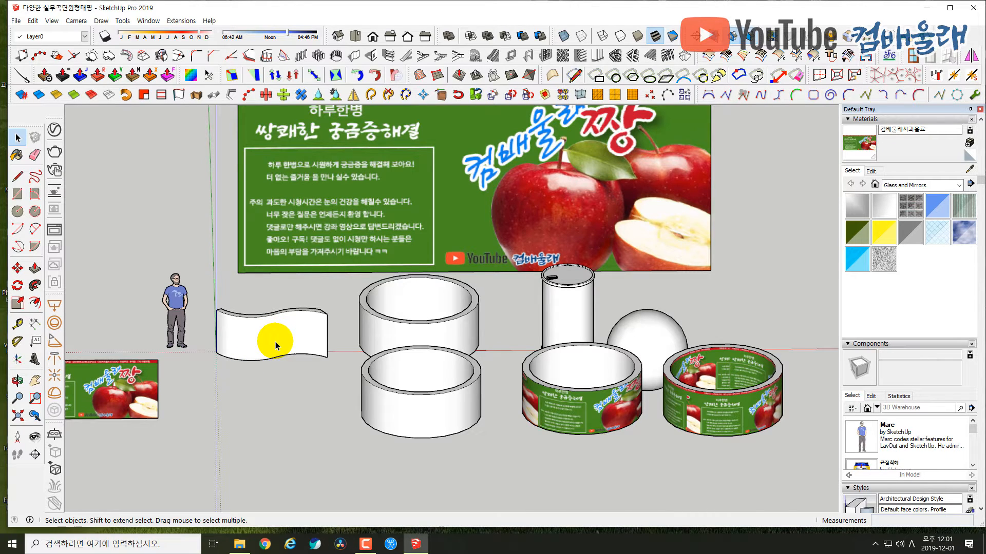
{"action": "scroll", "coordinate": [276, 345], "scroll_direction": "up", "scroll_amount": 2}
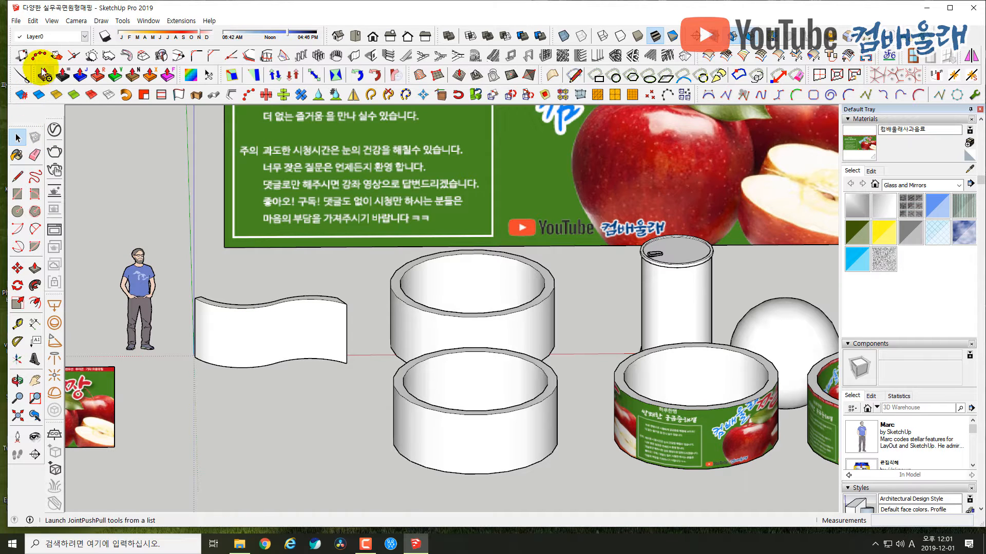
{"action": "scroll", "coordinate": [940, 256], "scroll_direction": "up", "scroll_amount": 3}
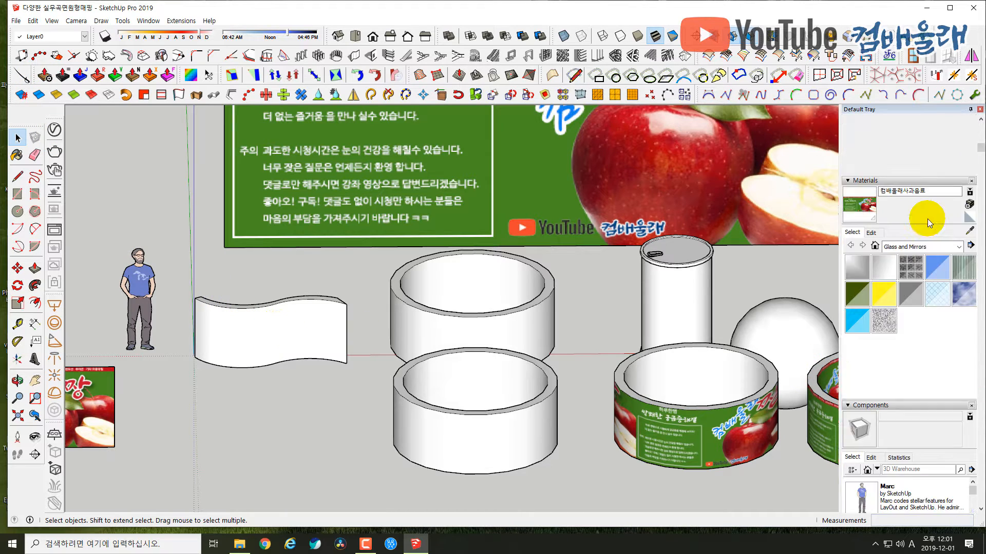
{"action": "scroll", "coordinate": [924, 267], "scroll_direction": "down", "scroll_amount": 10}
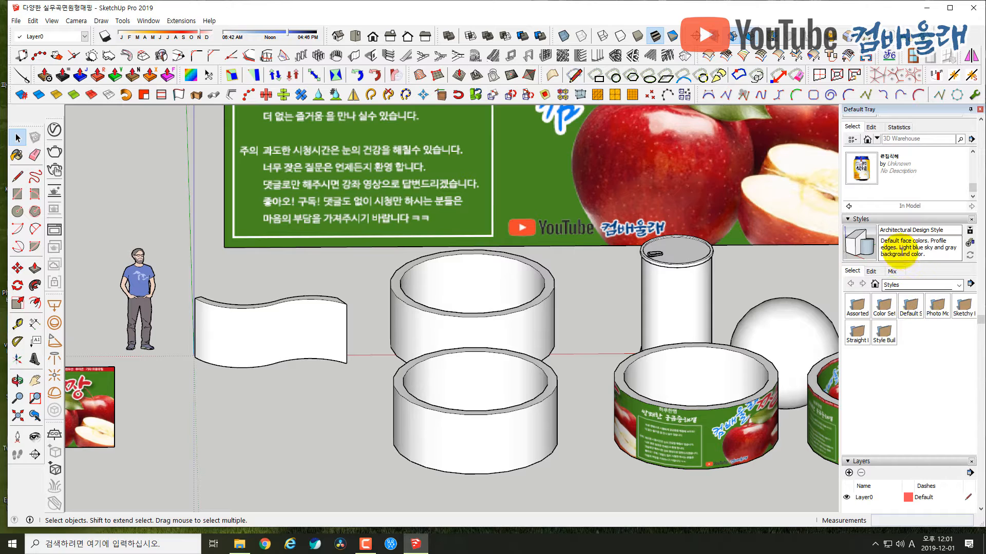
{"action": "scroll", "coordinate": [896, 255], "scroll_direction": "down", "scroll_amount": 3}
{"action": "scroll", "coordinate": [898, 257], "scroll_direction": "up", "scroll_amount": 6}
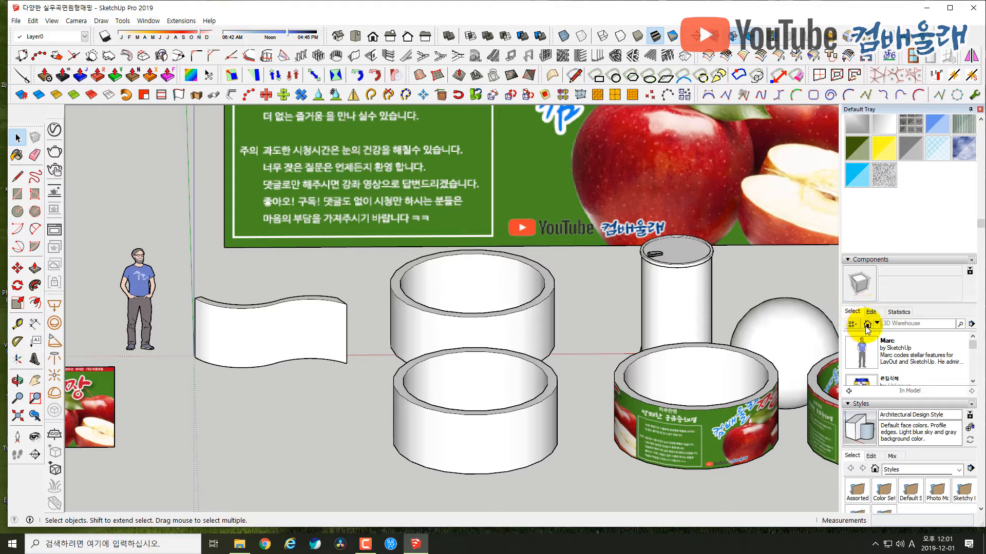
{"action": "scroll", "coordinate": [917, 369], "scroll_direction": "up", "scroll_amount": 5}
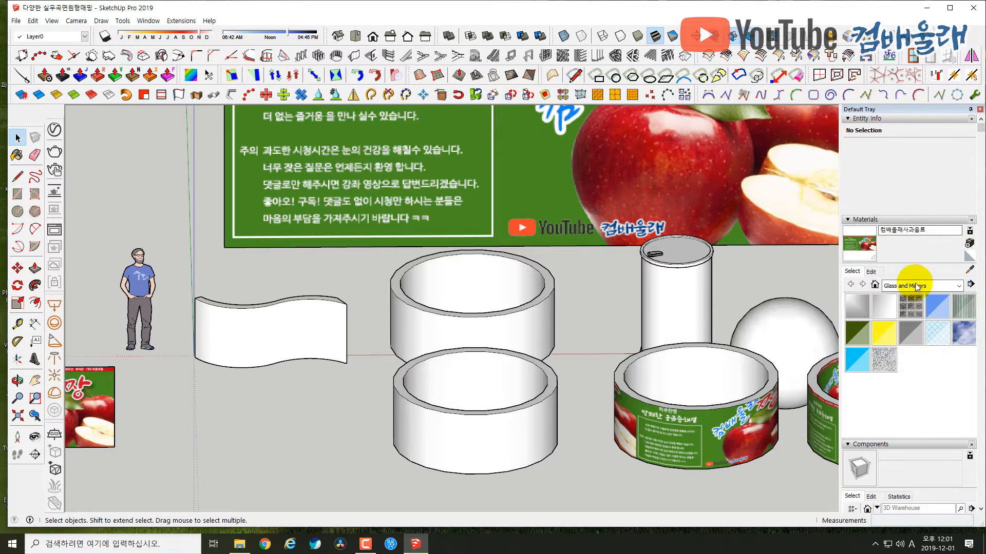
{"action": "left_click", "coordinate": [957, 286]}
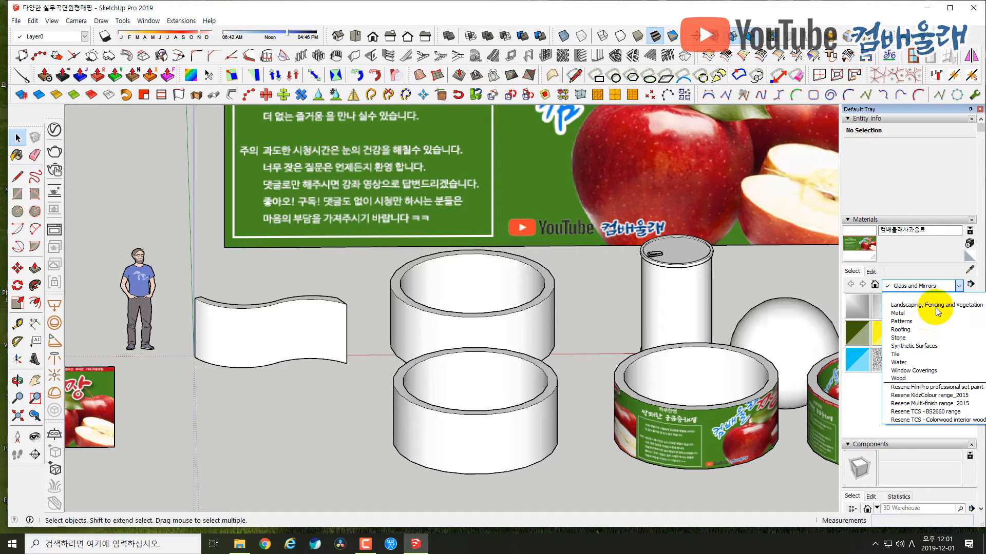
{"action": "left_click", "coordinate": [854, 405]}
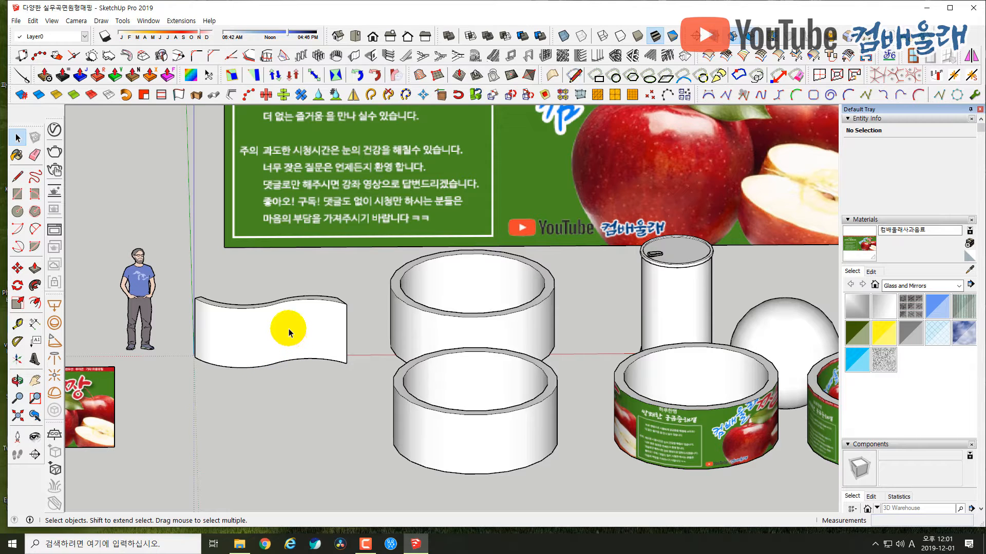
- Import the second 컴배울래사과음료 picture from the 곡면원형맵핑 folder, using it as an Image
{"action": "left_click", "coordinate": [16, 21]}
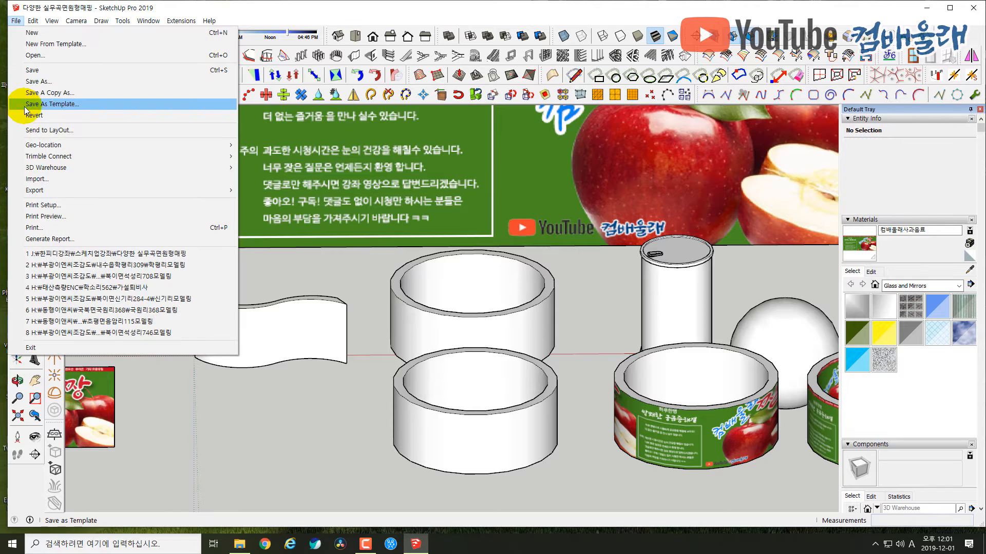
{"action": "left_click", "coordinate": [36, 178]}
{"action": "left_click_drag", "start_coordinate": [479, 141], "coordinate": [295, 92]}
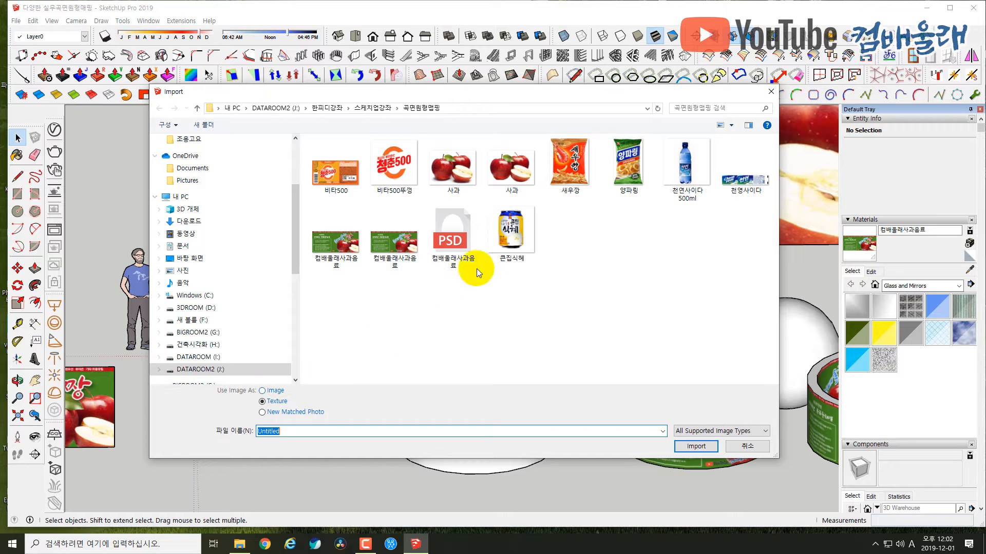
{"action": "left_click", "coordinate": [411, 291]}
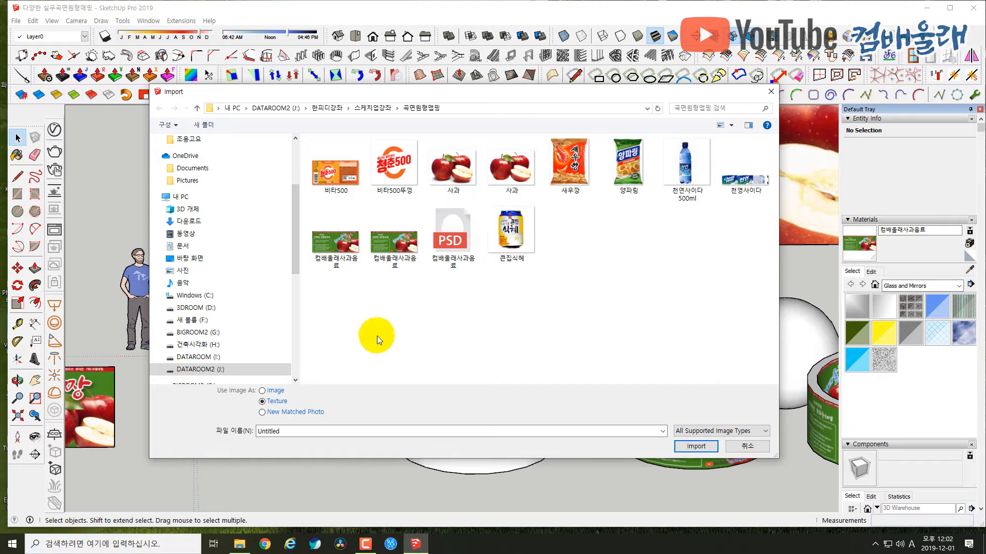
{"action": "left_click", "coordinate": [262, 392]}
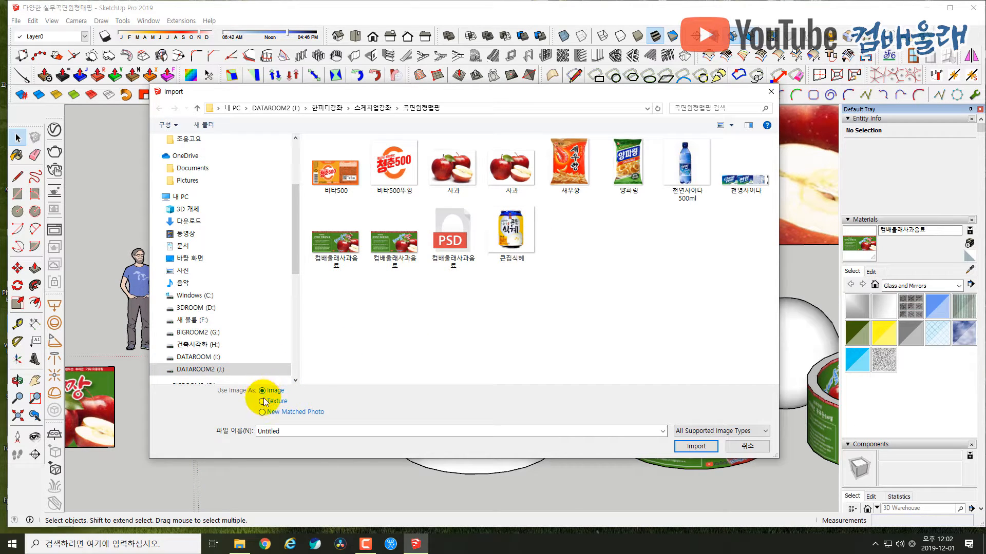
{"action": "left_click", "coordinate": [263, 402]}
{"action": "left_click", "coordinate": [263, 393]}
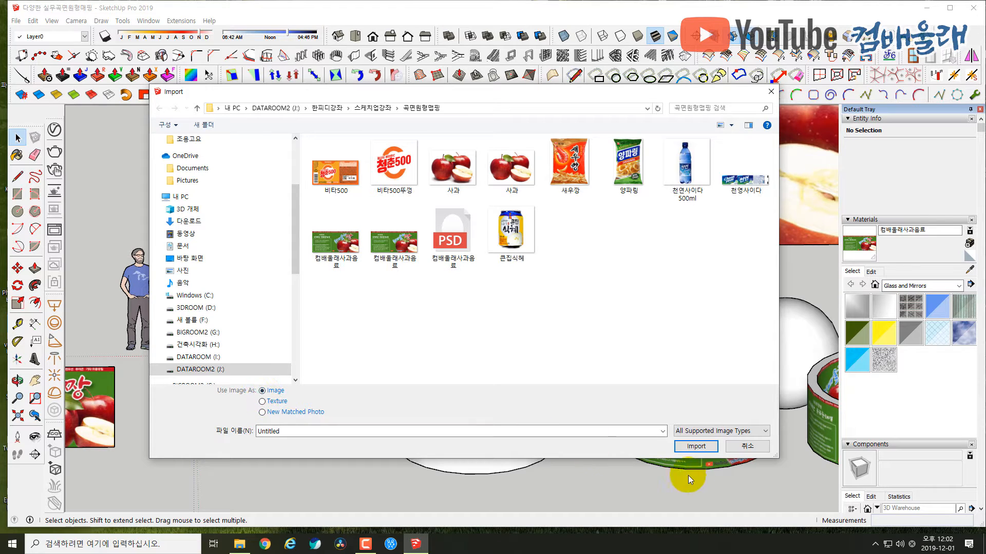
{"action": "left_click", "coordinate": [693, 446]}
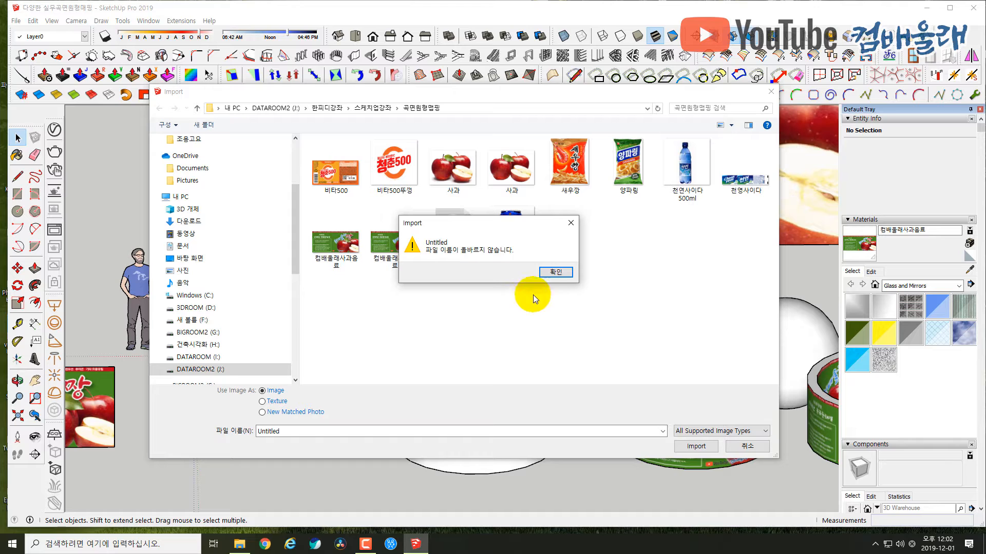
{"action": "left_click", "coordinate": [555, 273]}
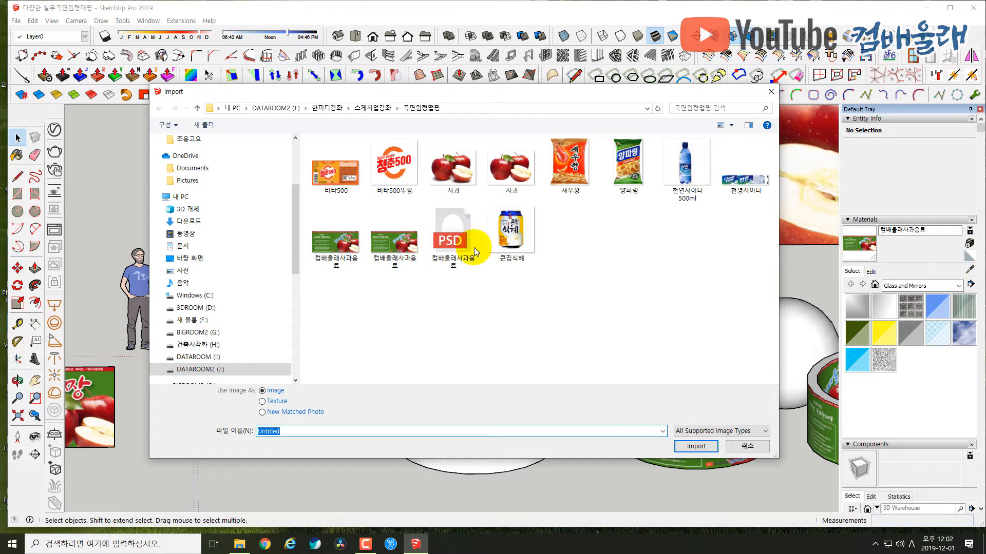
{"action": "left_click", "coordinate": [400, 247]}
{"action": "left_click", "coordinate": [696, 446]}
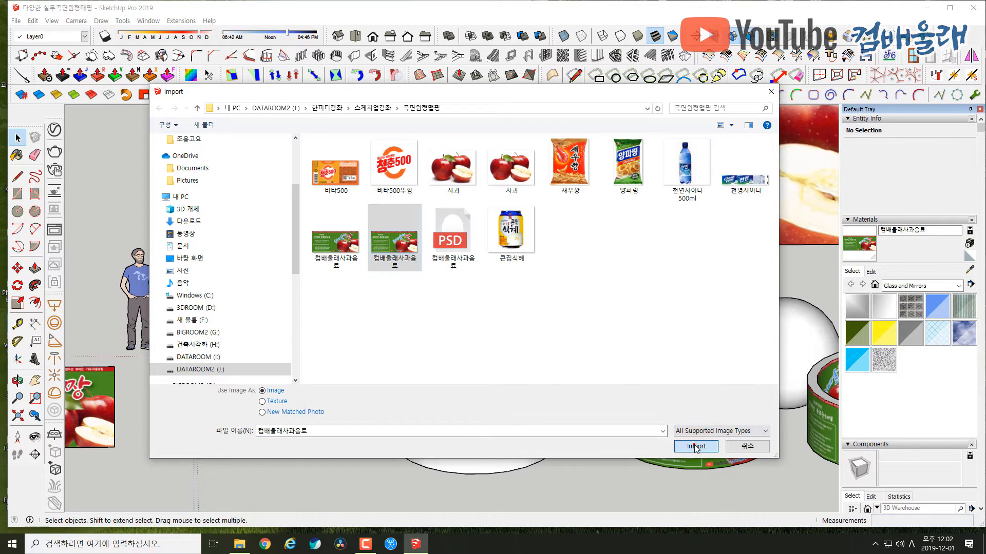
- Place the imported picture flat on the ground in front of the shapes, about 3621 mm high
{"action": "scroll", "coordinate": [377, 300], "scroll_direction": "down", "scroll_amount": 3}
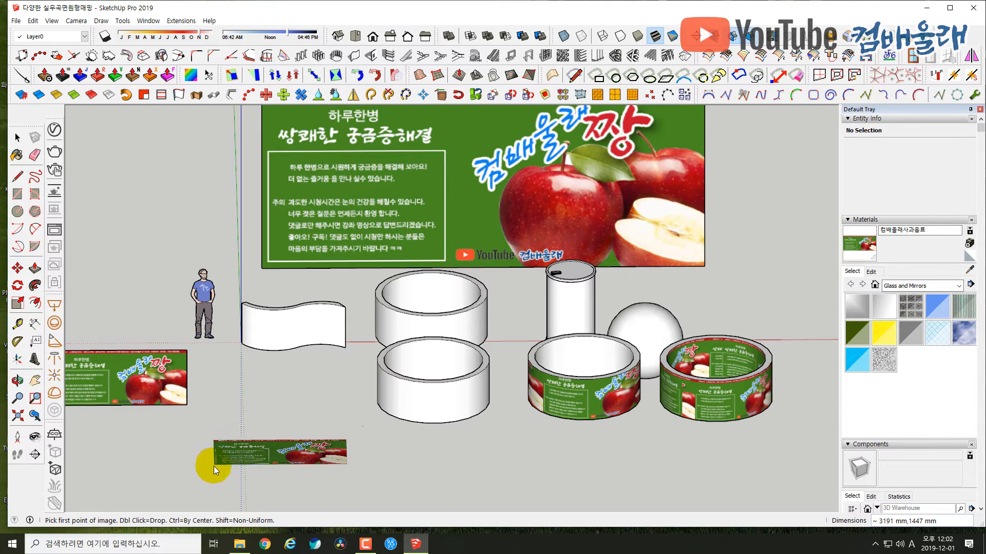
{"action": "left_click", "coordinate": [193, 471]}
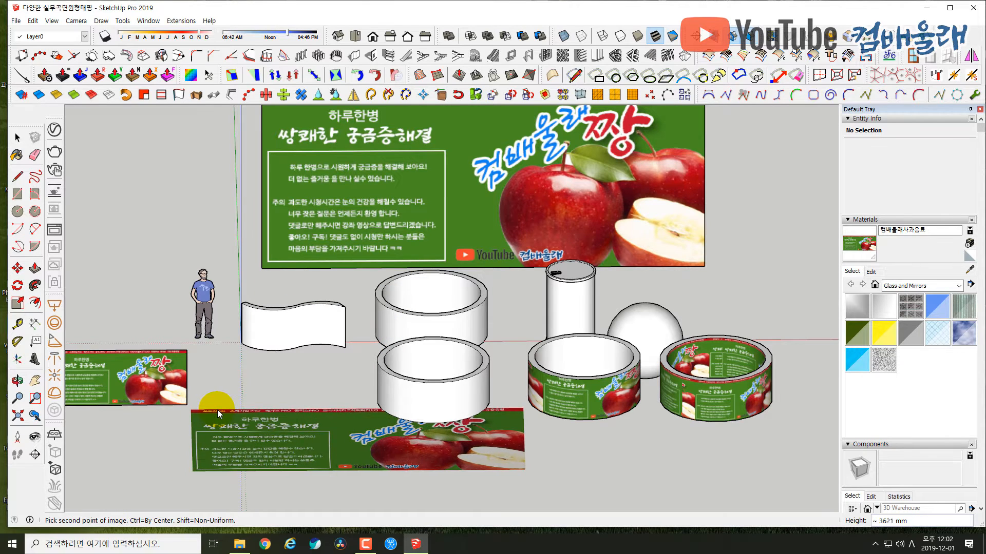
{"action": "left_click", "coordinate": [218, 415]}
- Rotate the placed picture 90 degrees about the red axis from its front corner to stand it upright
{"action": "middle_click_drag", "start_coordinate": [218, 414], "coordinate": [282, 327]}
{"action": "scroll", "coordinate": [281, 432], "scroll_direction": "down", "scroll_amount": 1}
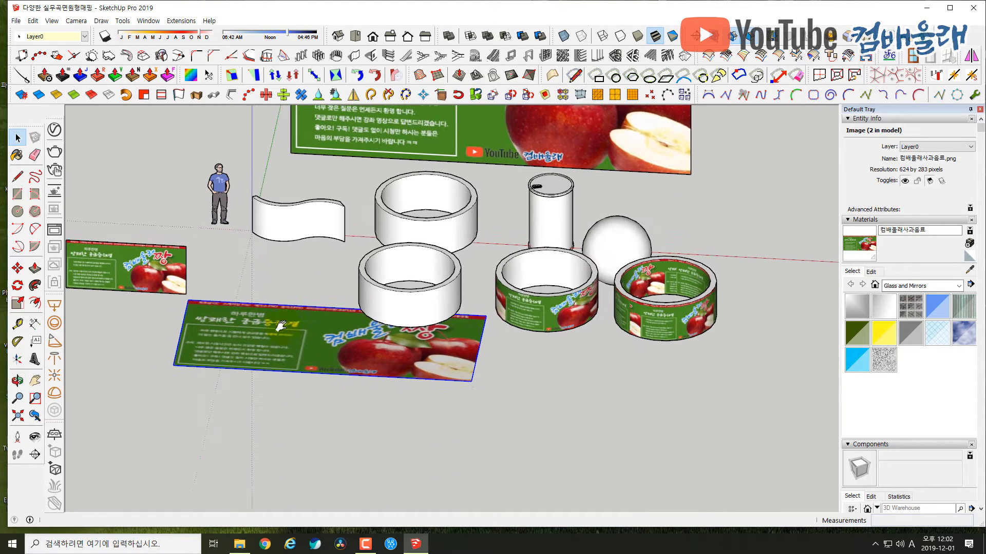
{"action": "key", "text": "q"}
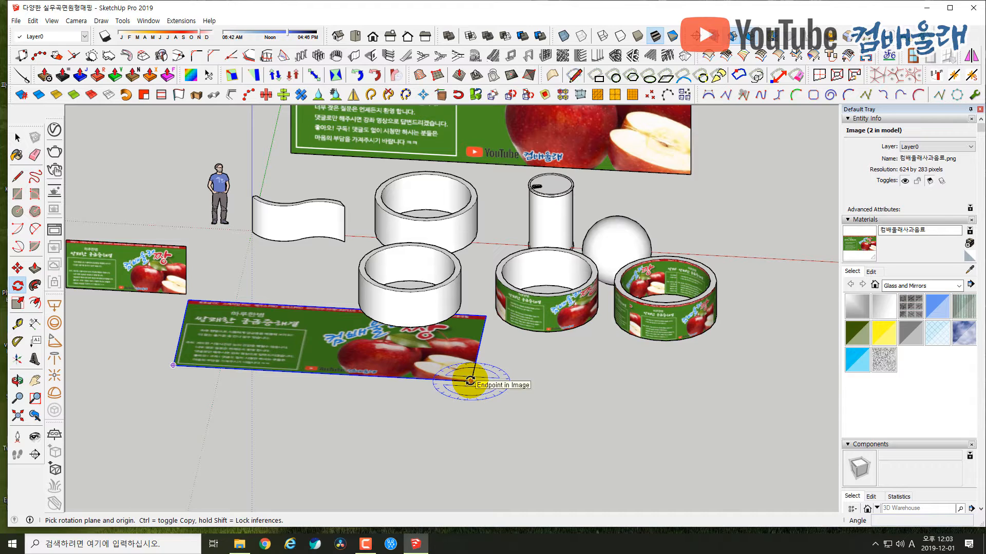
{"action": "key", "text": "Right"}
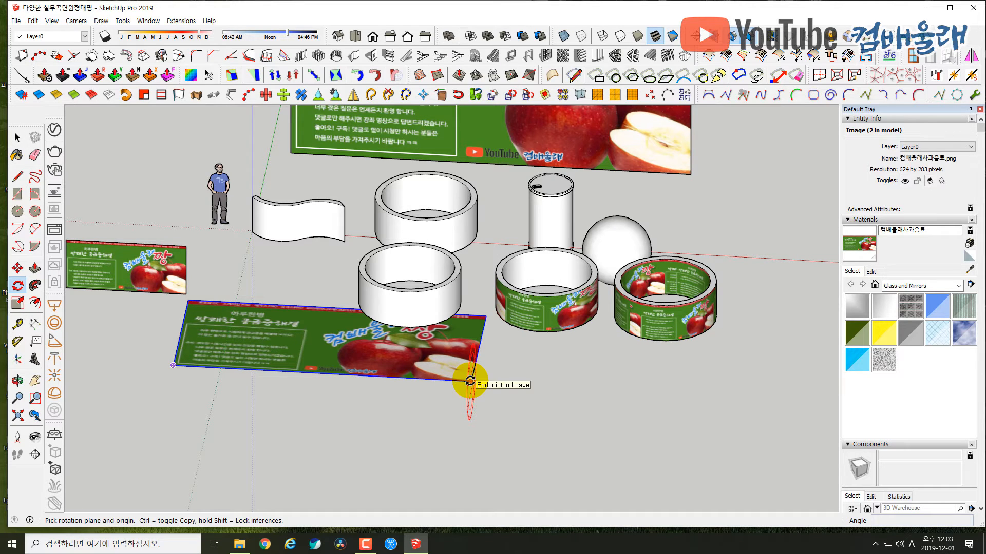
{"action": "left_click", "coordinate": [470, 381]}
{"action": "left_click", "coordinate": [484, 326]}
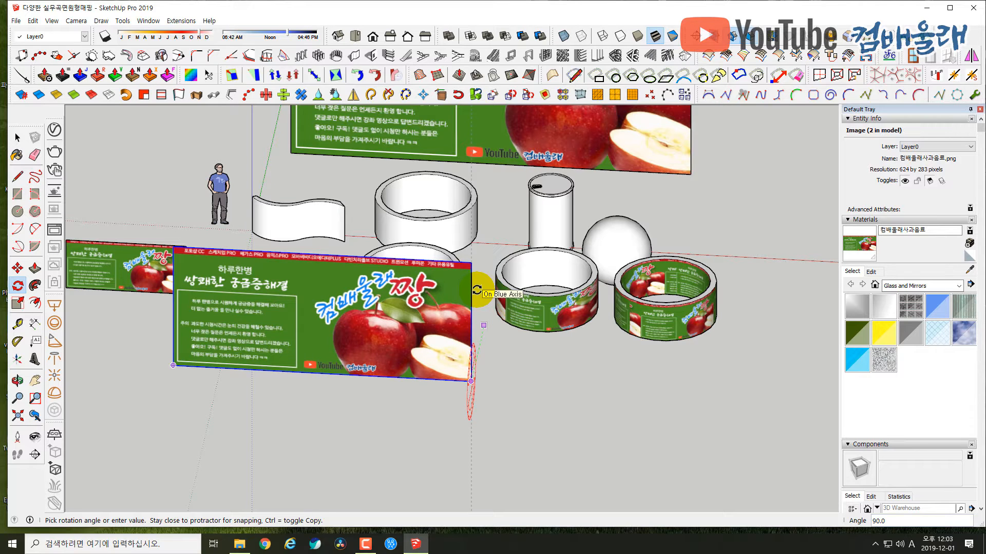
{"action": "key", "text": "Return"}
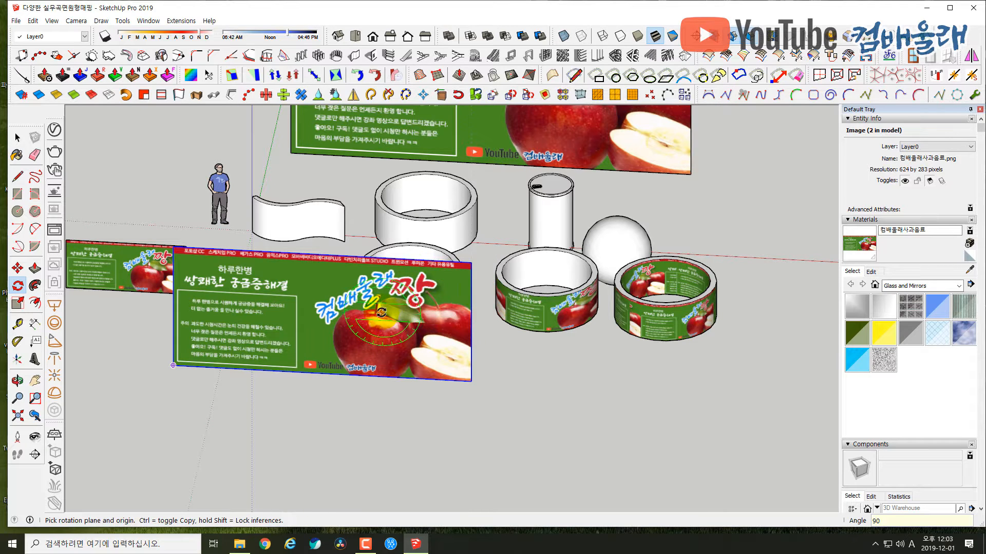
- Explode the upright picture into a textured face with separate edges
{"action": "key", "text": "space"}
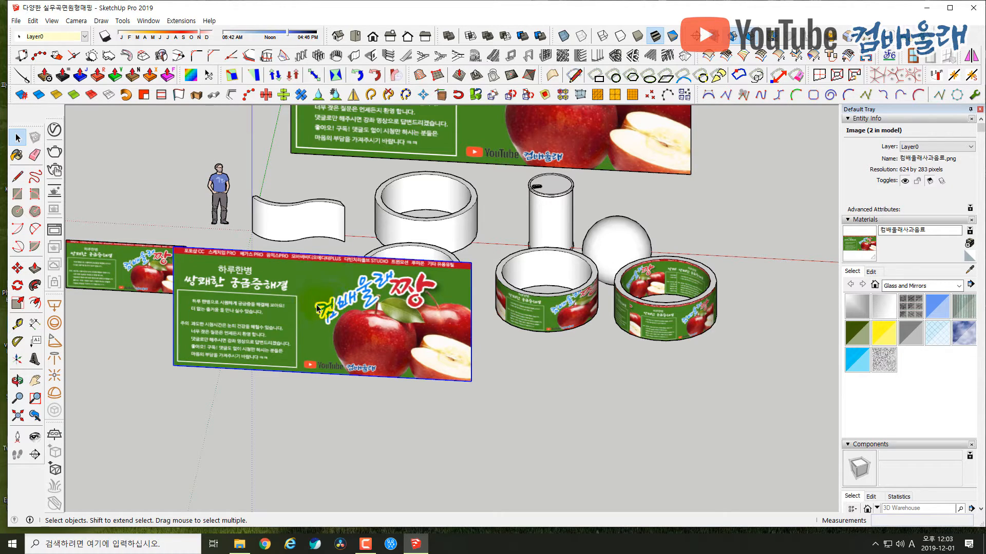
{"action": "right_click", "coordinate": [305, 300]}
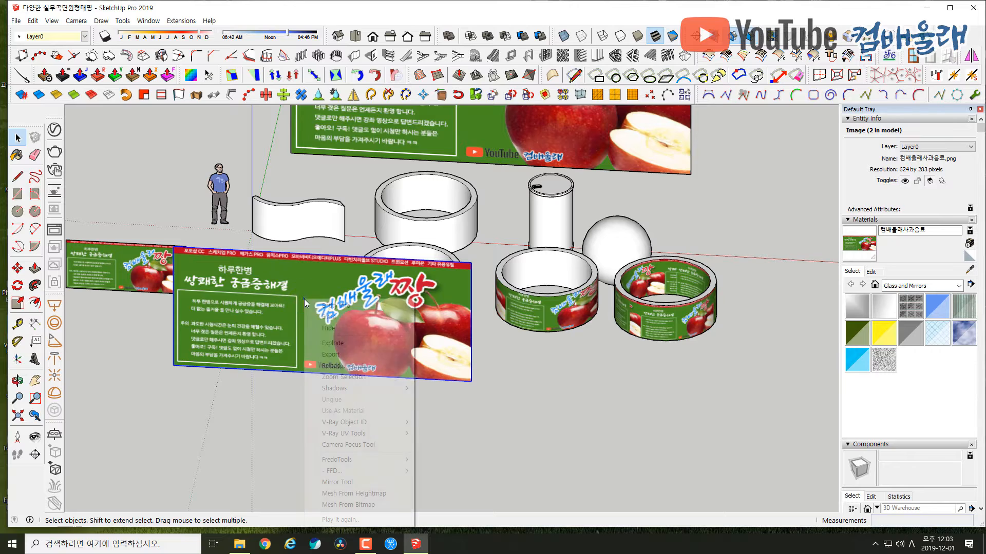
{"action": "left_click", "coordinate": [341, 343]}
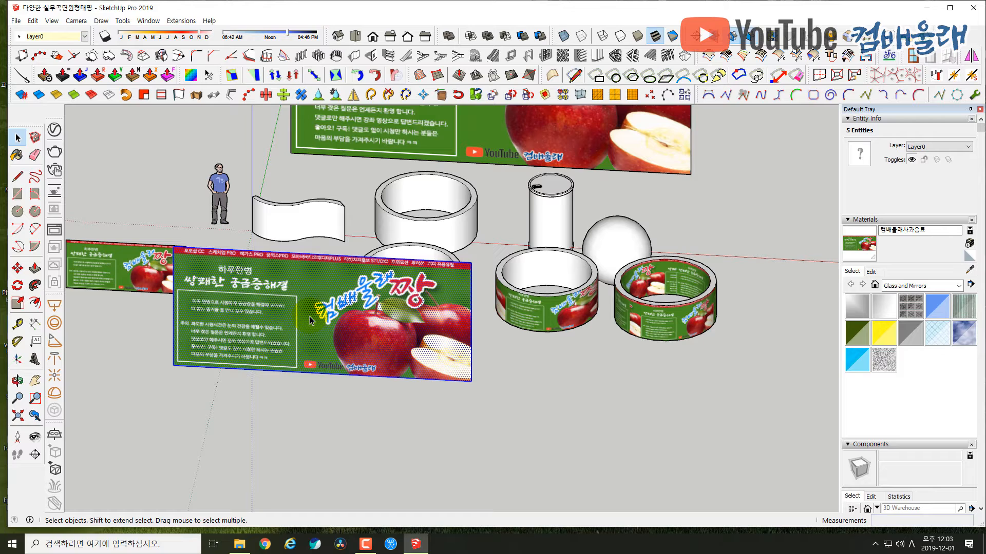
- Sample the exploded picture's material and paint it onto the front of the S-curved wall
{"action": "key", "text": "b"}
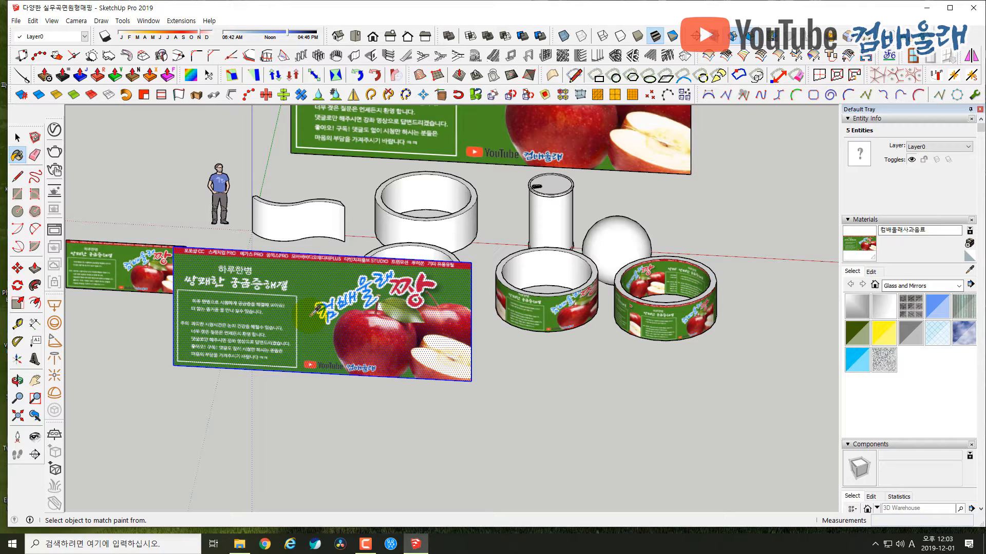
{"action": "left_click", "coordinate": [309, 317], "text": "alt"}
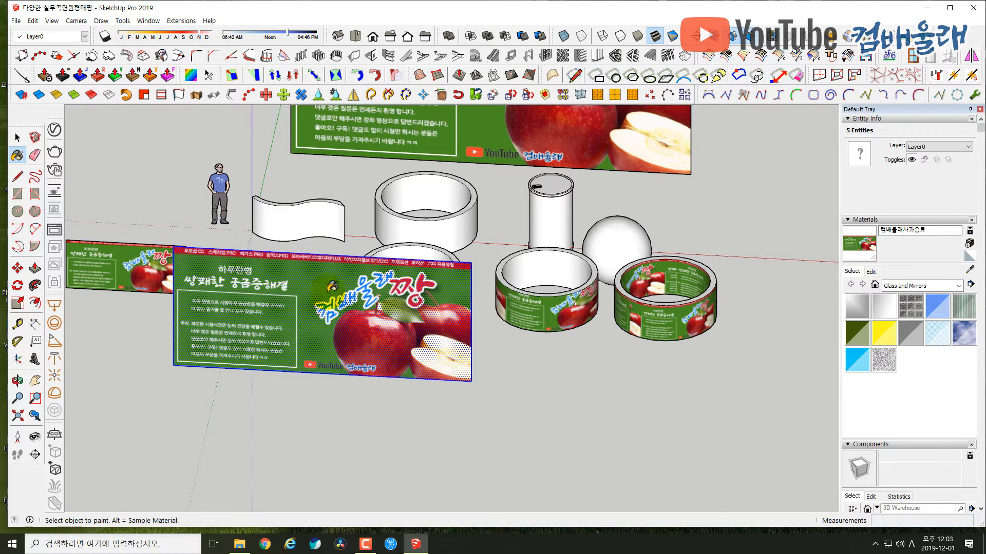
{"action": "left_click", "coordinate": [301, 220]}
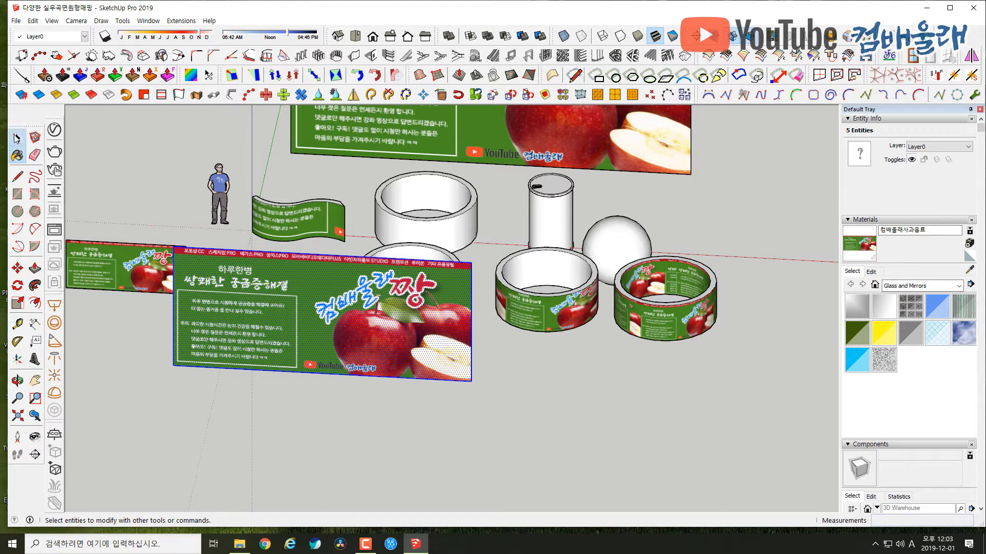
- Undo the painting and exploding, and delete the placed picture
{"action": "left_click", "coordinate": [16, 138]}
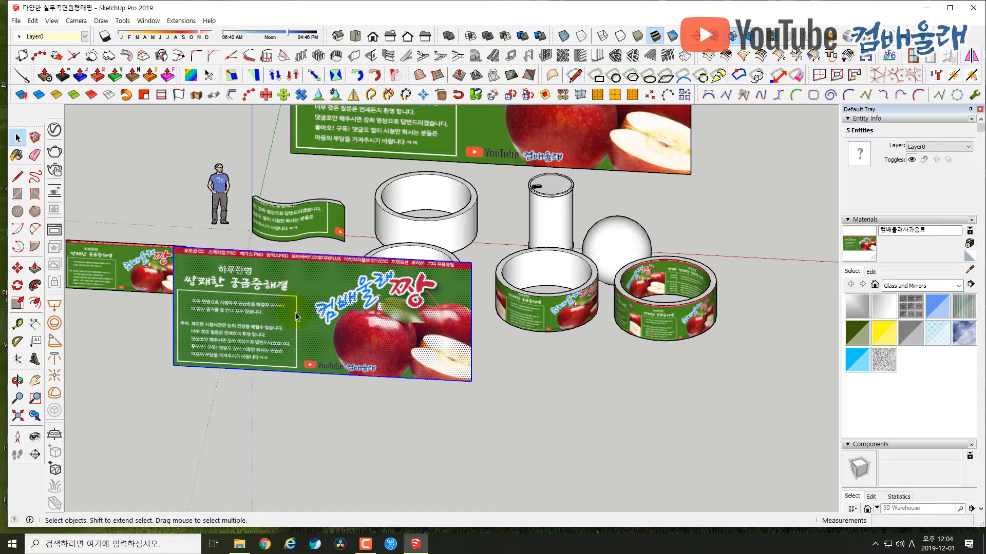
{"action": "key", "text": "ctrl+z"}
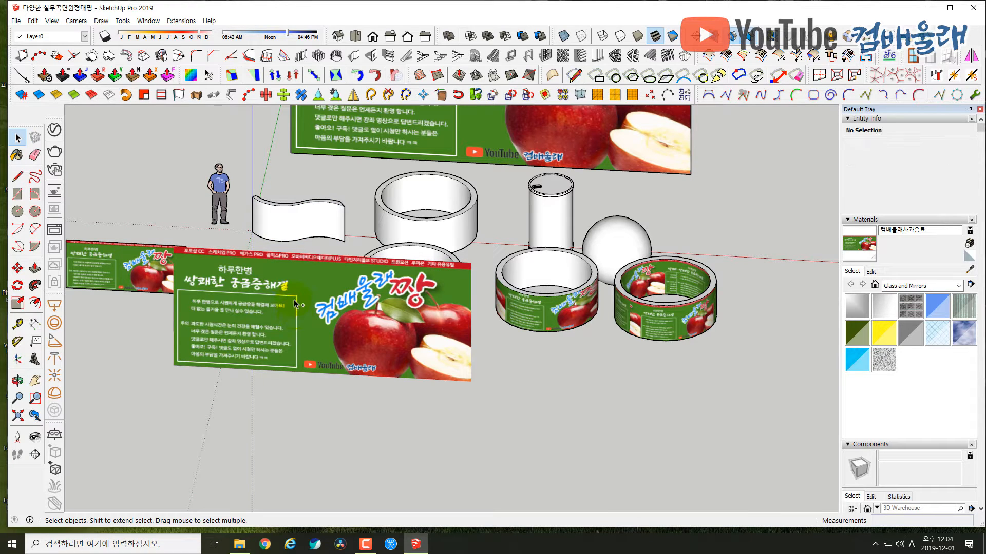
{"action": "left_click", "coordinate": [325, 358]}
{"action": "key", "text": "Delete"}
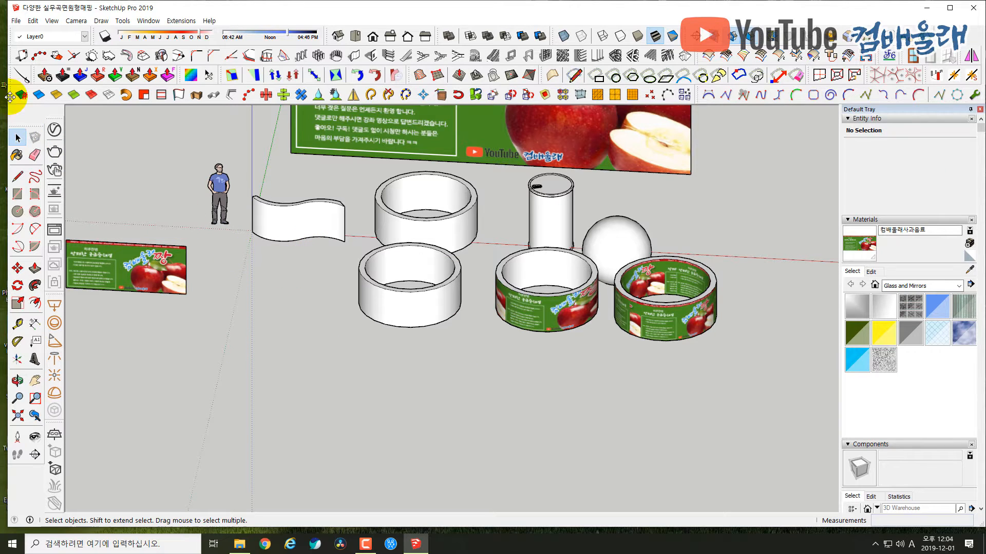
- Import the green apple-drink label picture 컴배울래사과음료 with the Texture option
{"action": "left_click", "coordinate": [16, 21]}
{"action": "left_click", "coordinate": [55, 132]}
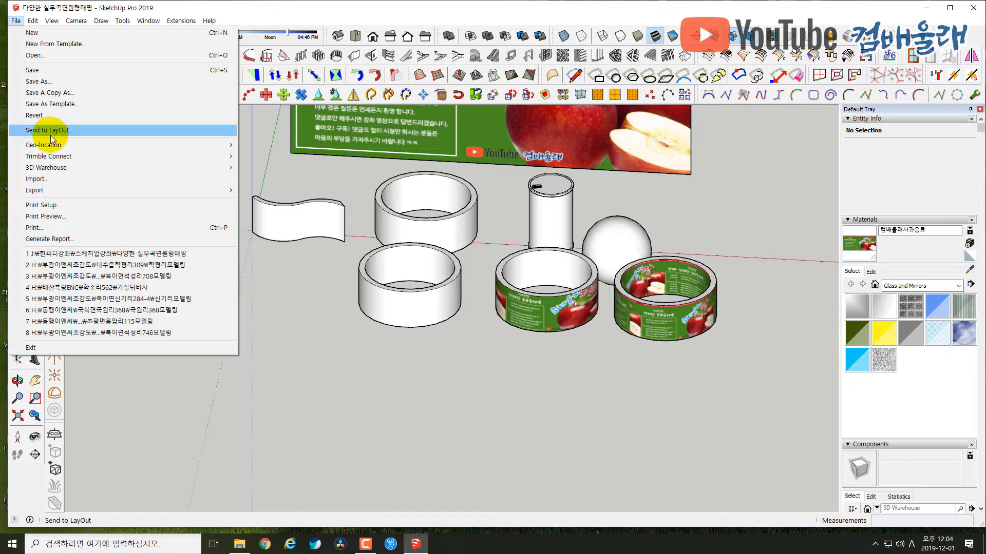
{"action": "left_click", "coordinate": [53, 178]}
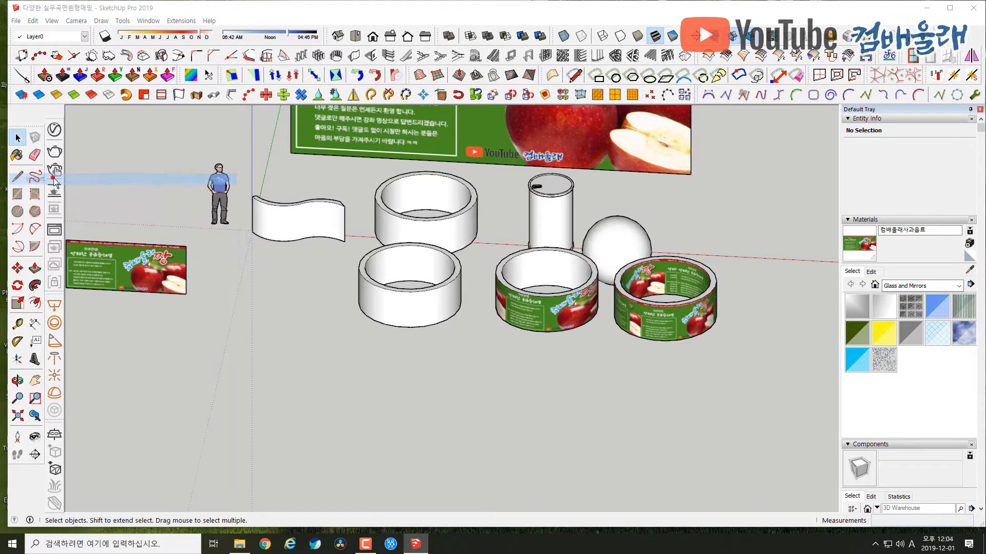
{"action": "left_click", "coordinate": [385, 254]}
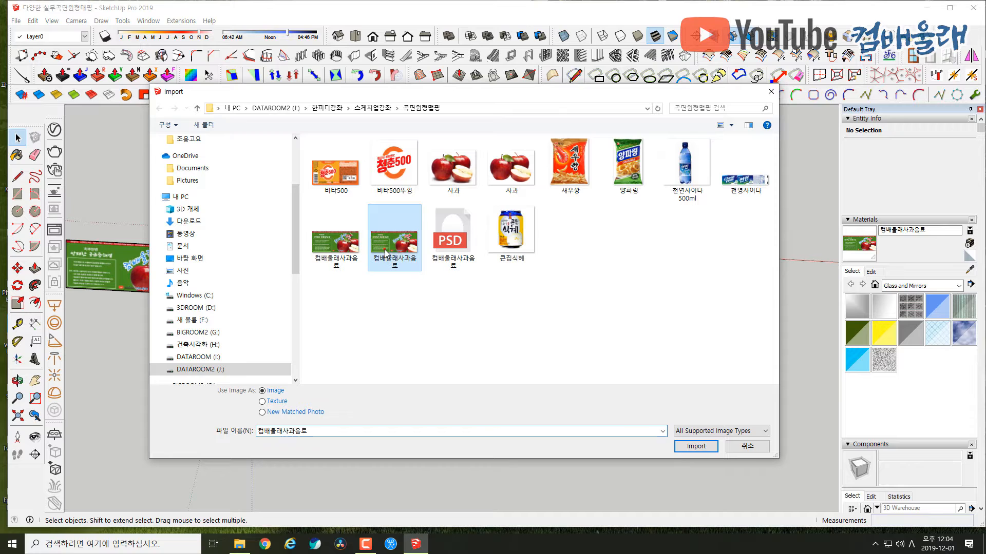
{"action": "left_click", "coordinate": [263, 402]}
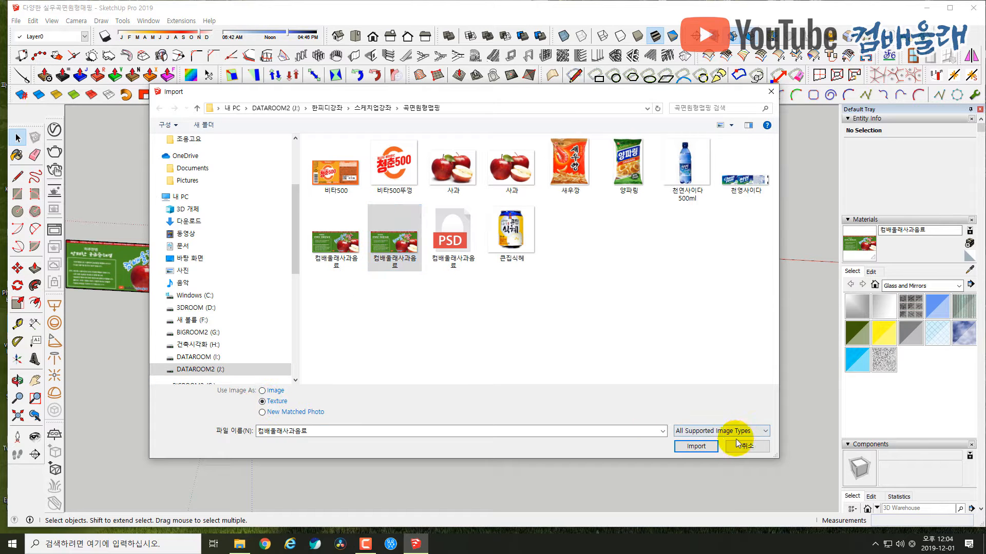
{"action": "left_click", "coordinate": [697, 448]}
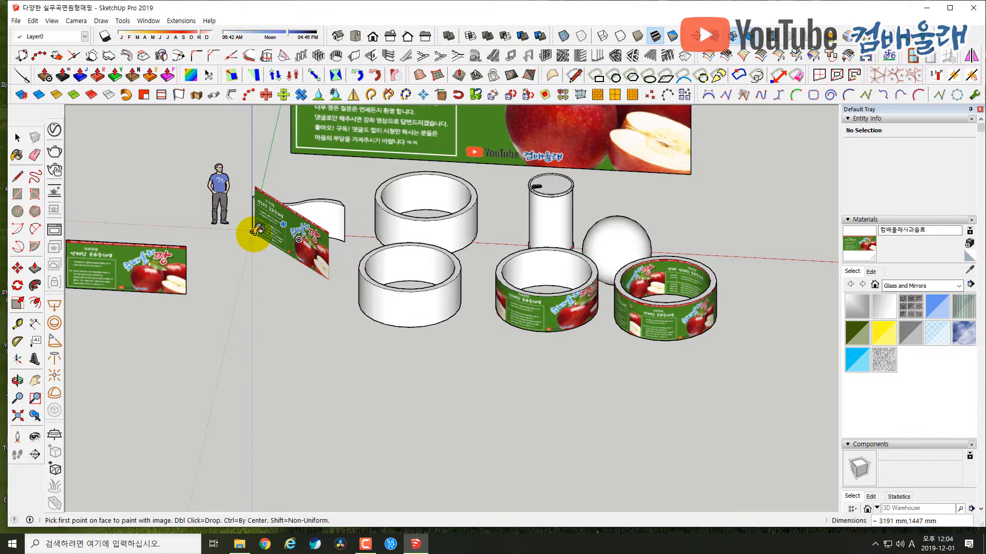
- Try to position the imported label texture on the front of the S-curved wall, then cancel the placement
{"action": "key", "text": "o"}
{"action": "scroll", "coordinate": [260, 241], "scroll_direction": "up", "scroll_amount": 3}
{"action": "middle_click_drag", "start_coordinate": [268, 209], "coordinate": [268, 200]}
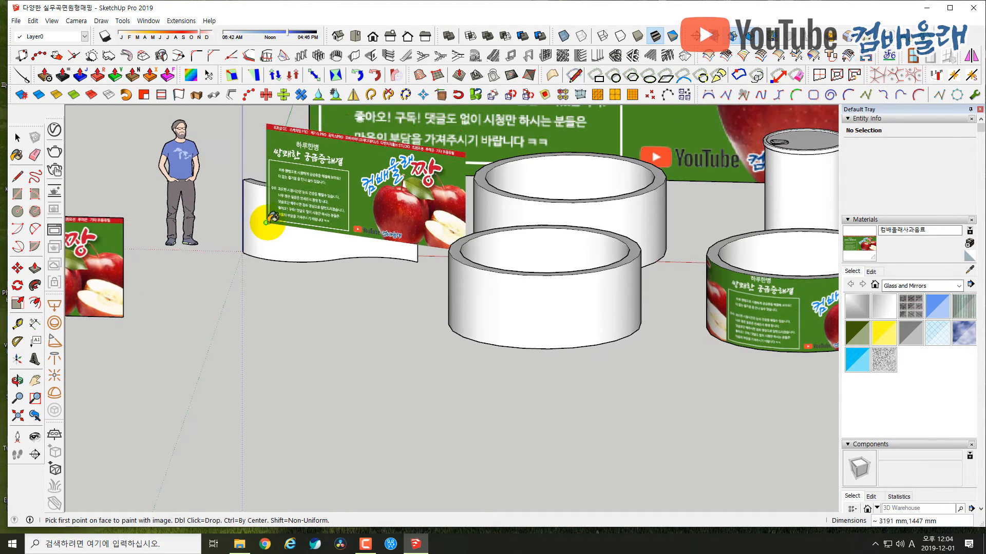
{"action": "scroll", "coordinate": [267, 225], "scroll_direction": "up", "scroll_amount": 2}
{"action": "middle_click_drag", "start_coordinate": [278, 239], "coordinate": [246, 286]}
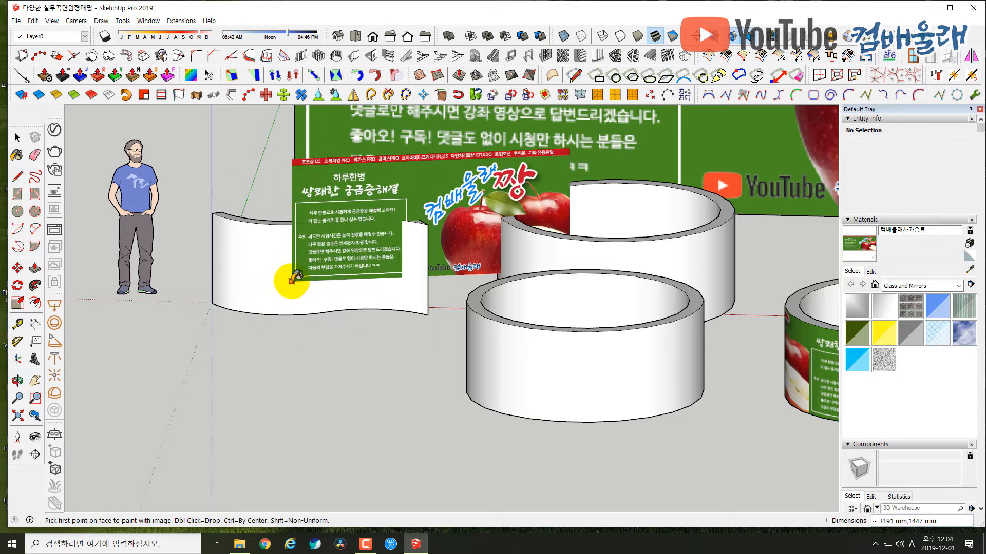
{"action": "key", "text": "Escape"}
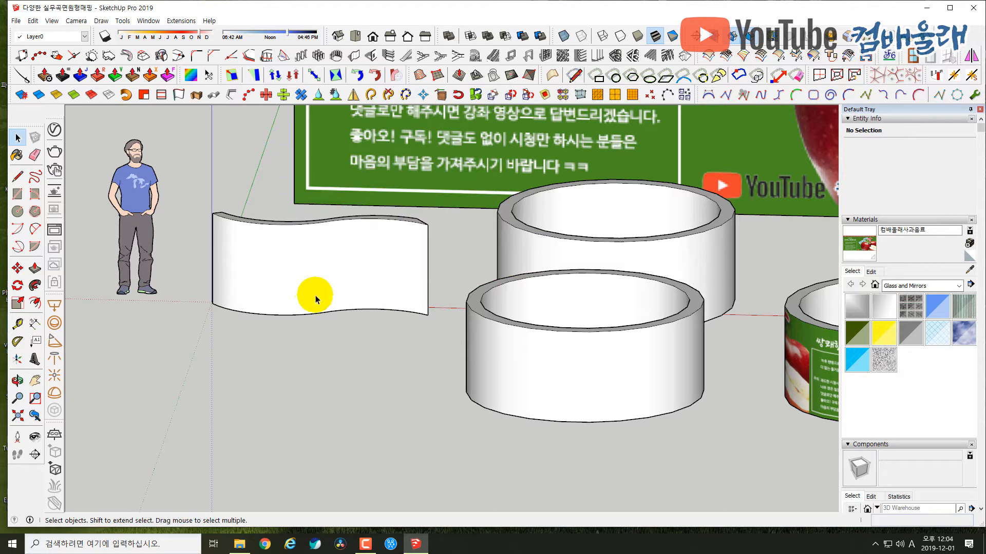
- Draw an upright rectangle about 2740 × 1033 mm directly below the S-curved wall
{"action": "middle_click_drag", "start_coordinate": [318, 293], "coordinate": [346, 229]}
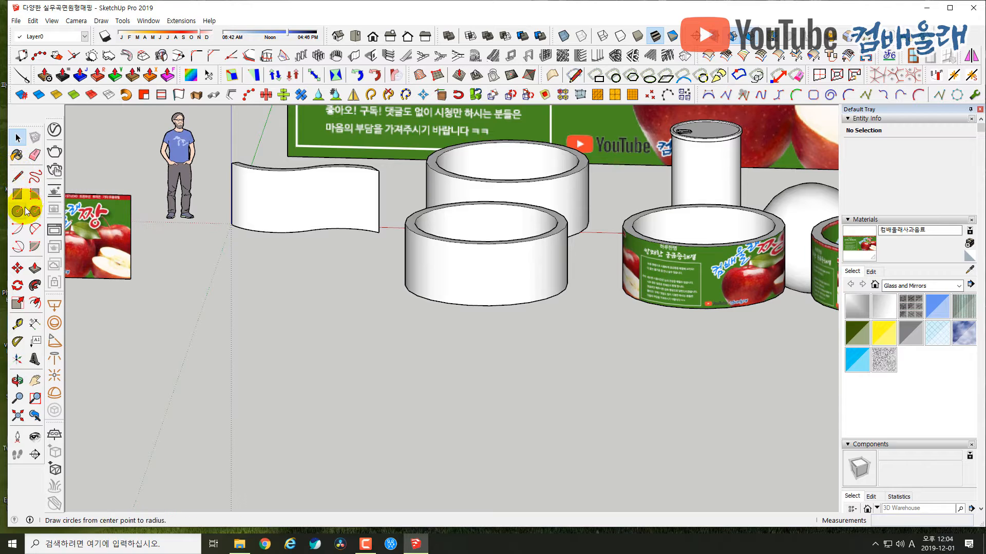
{"action": "left_click", "coordinate": [17, 194]}
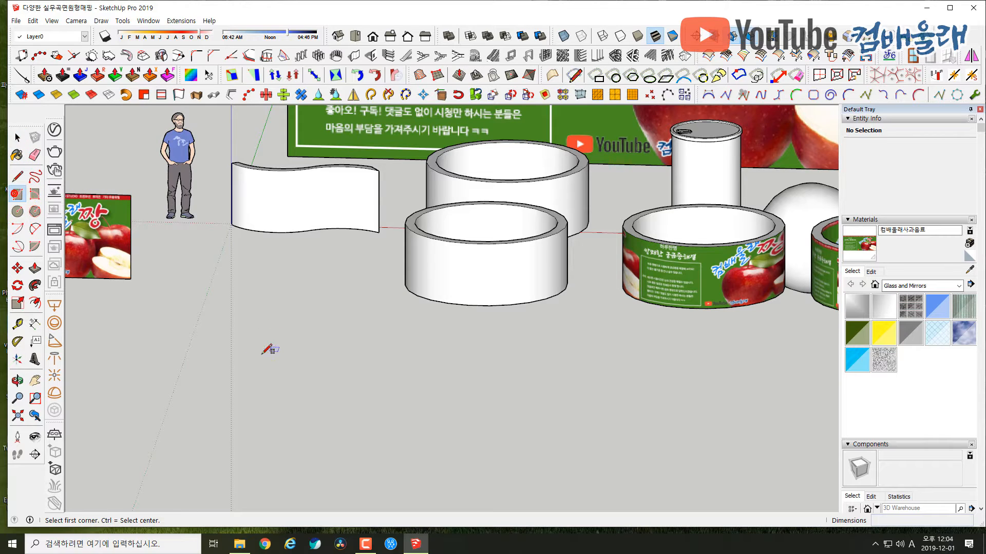
{"action": "left_click", "coordinate": [232, 303]}
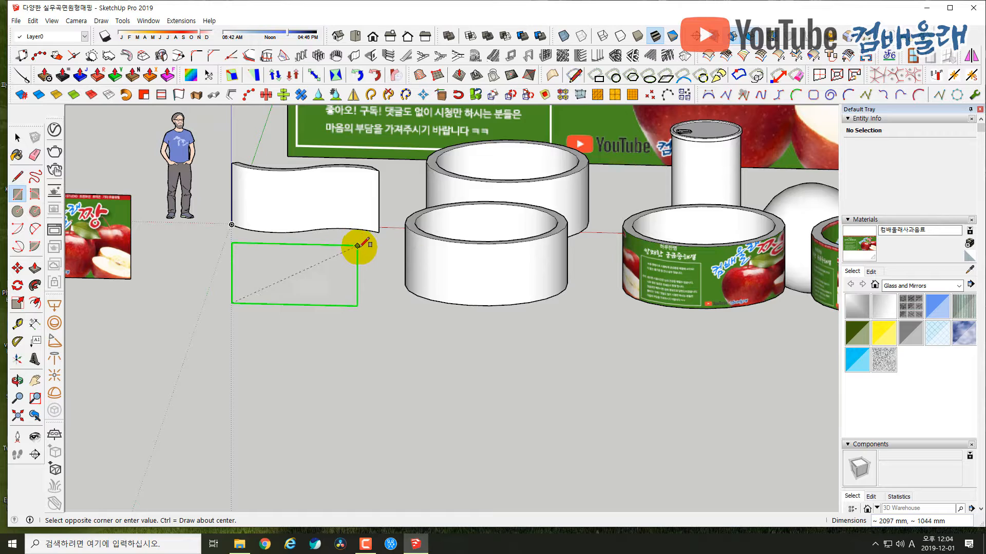
{"action": "left_click", "coordinate": [394, 247]}
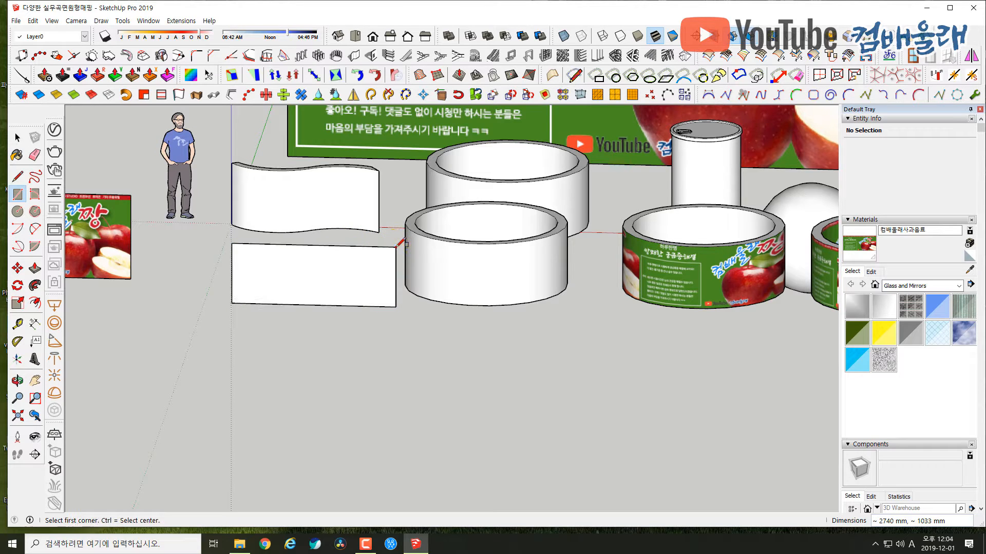
- Import the 컴배울래사과음료 picture as a texture and fit it from the rectangle's lower front corner across its full width
{"action": "key", "text": "space"}
{"action": "left_click", "coordinate": [255, 270]}
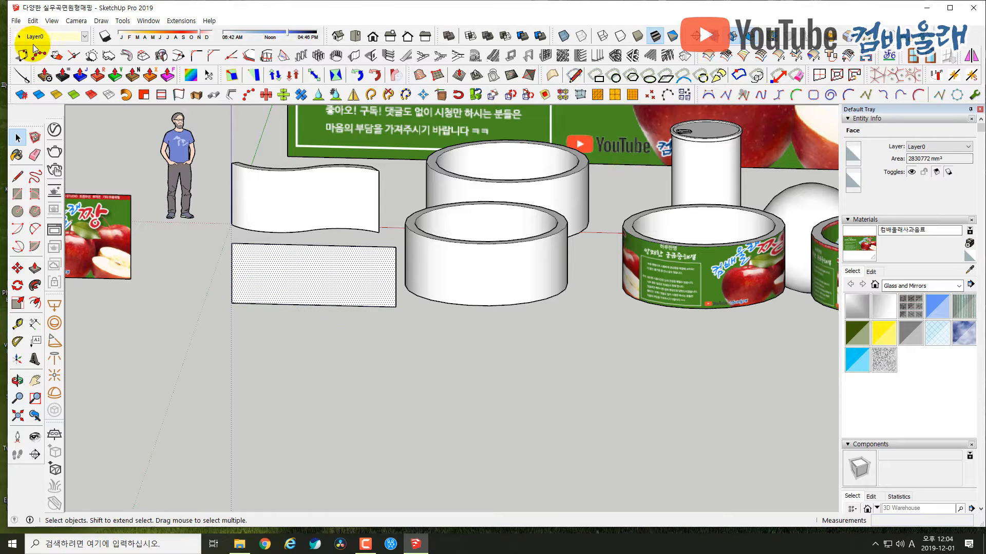
{"action": "left_click", "coordinate": [16, 21]}
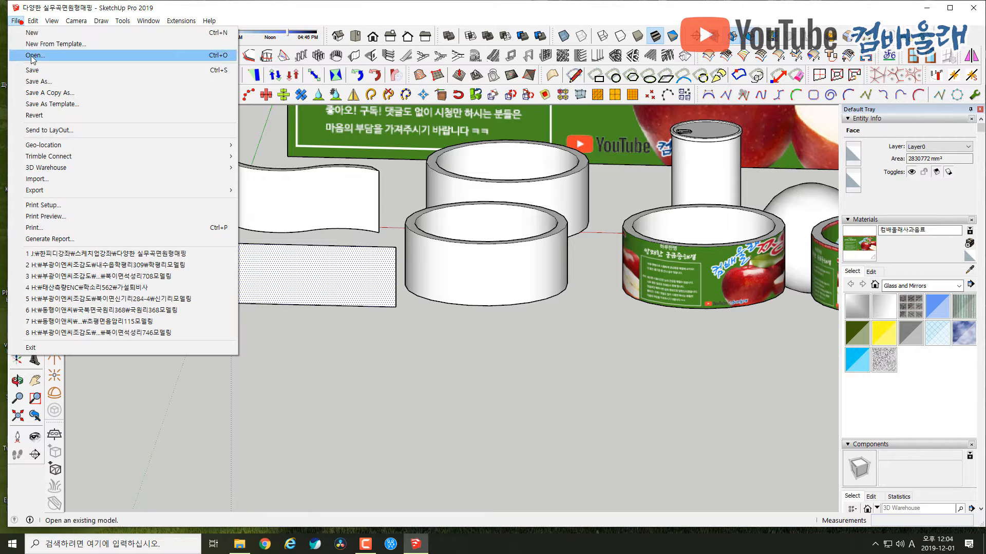
{"action": "left_click", "coordinate": [48, 179]}
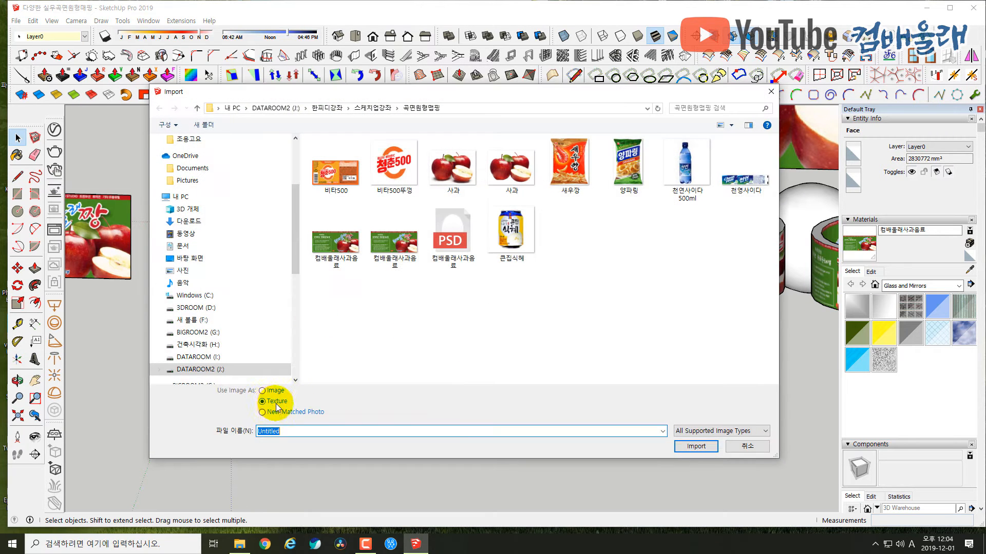
{"action": "left_click", "coordinate": [392, 251]}
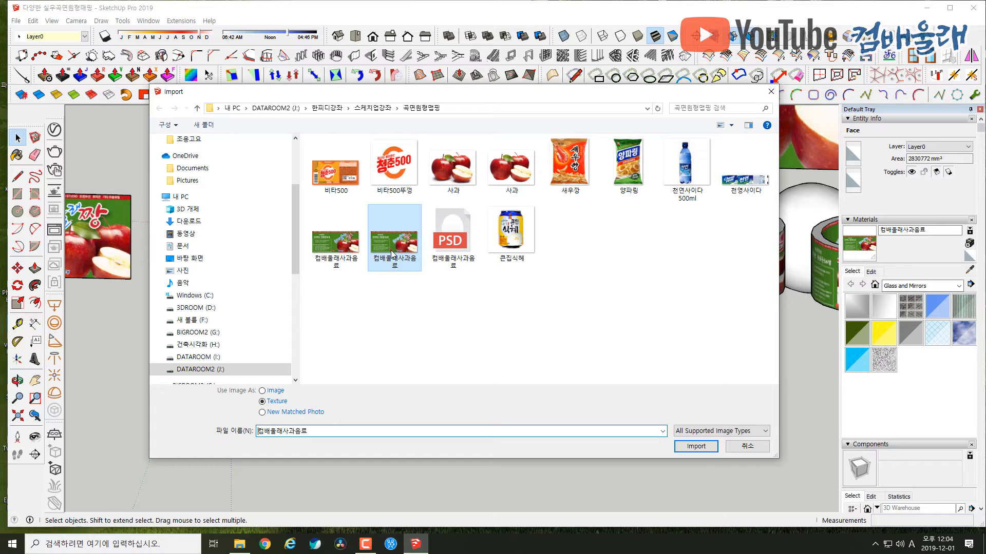
{"action": "left_click", "coordinate": [696, 447]}
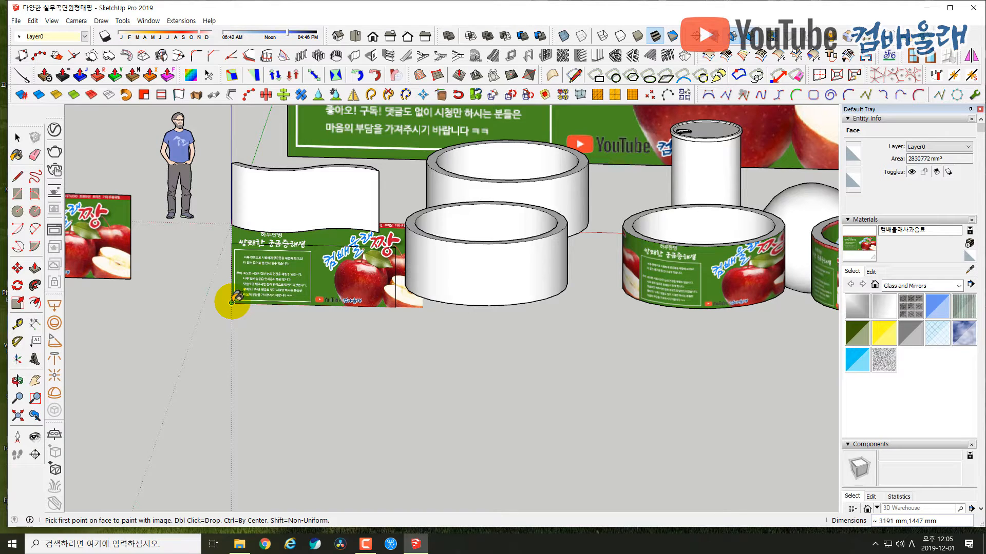
{"action": "left_click", "coordinate": [232, 302]}
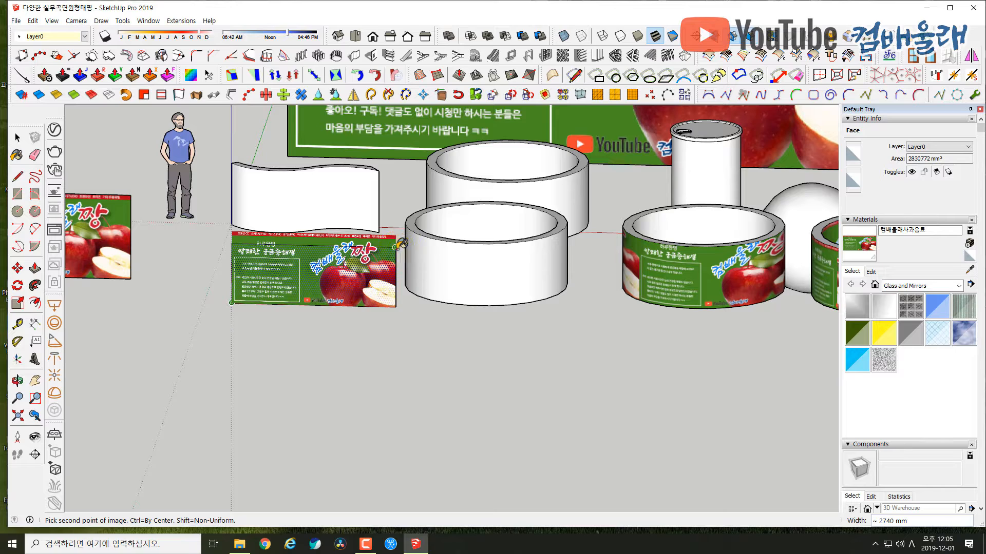
{"action": "left_click", "coordinate": [401, 244]}
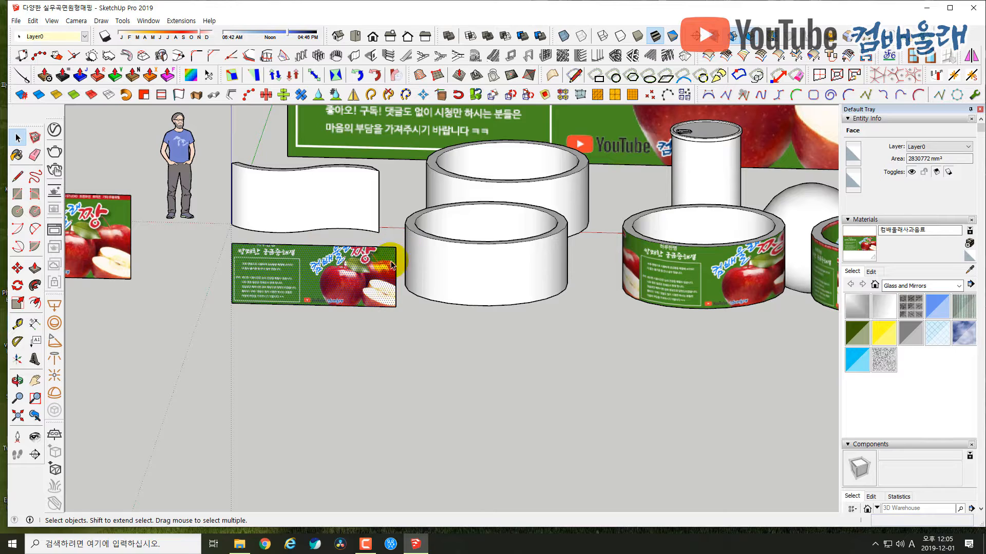
{"action": "left_click", "coordinate": [301, 337]}
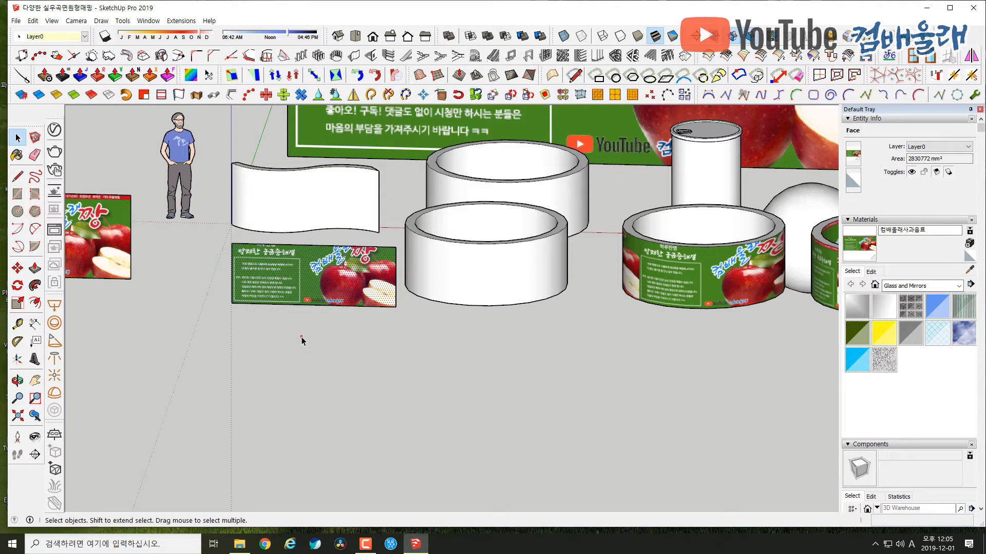
{"action": "left_click", "coordinate": [308, 280]}
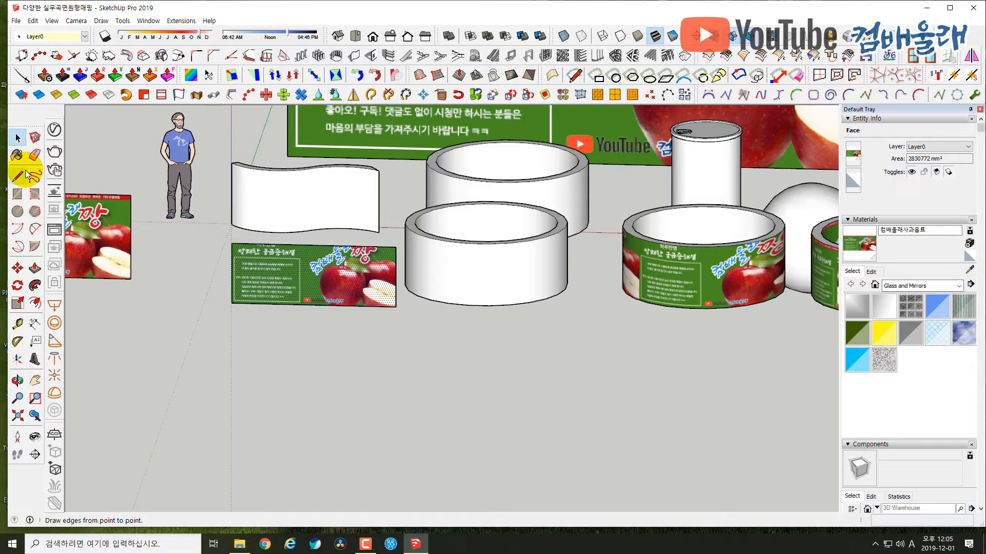
- Import the 컴배울래사과음료 picture as a texture again, try placing it at the S-curved wall's corner, and cancel
{"action": "left_click", "coordinate": [16, 20]}
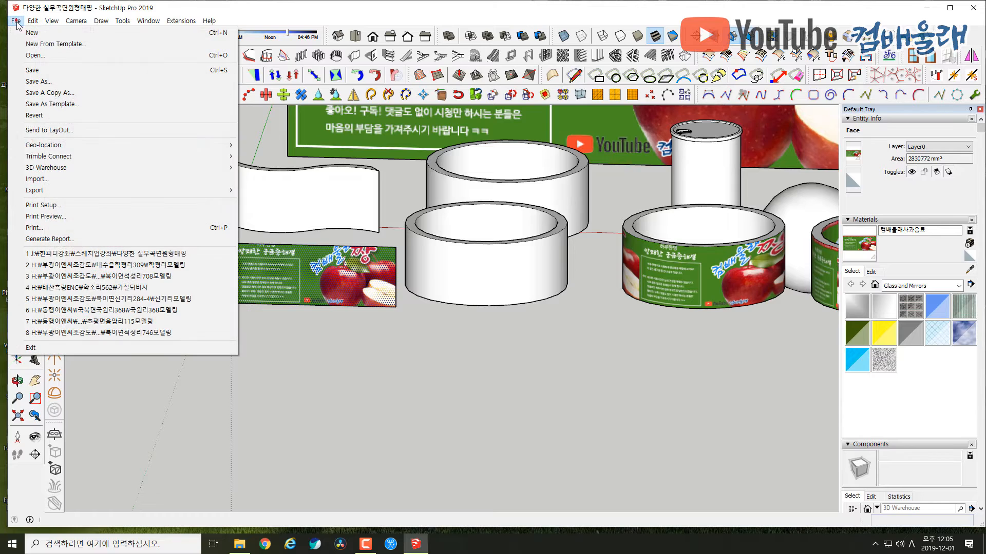
{"action": "left_click", "coordinate": [41, 181]}
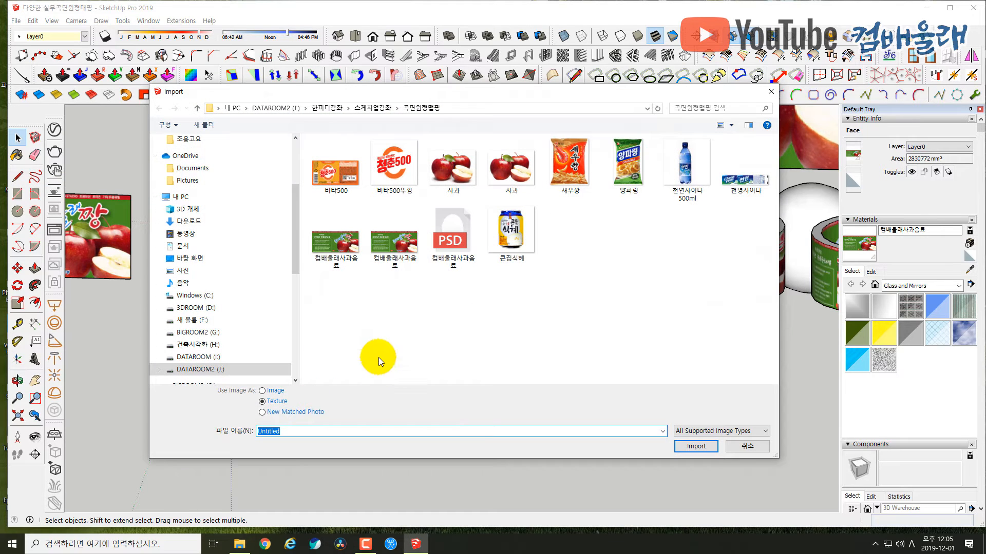
{"action": "left_click", "coordinate": [391, 247]}
{"action": "left_click", "coordinate": [696, 446]}
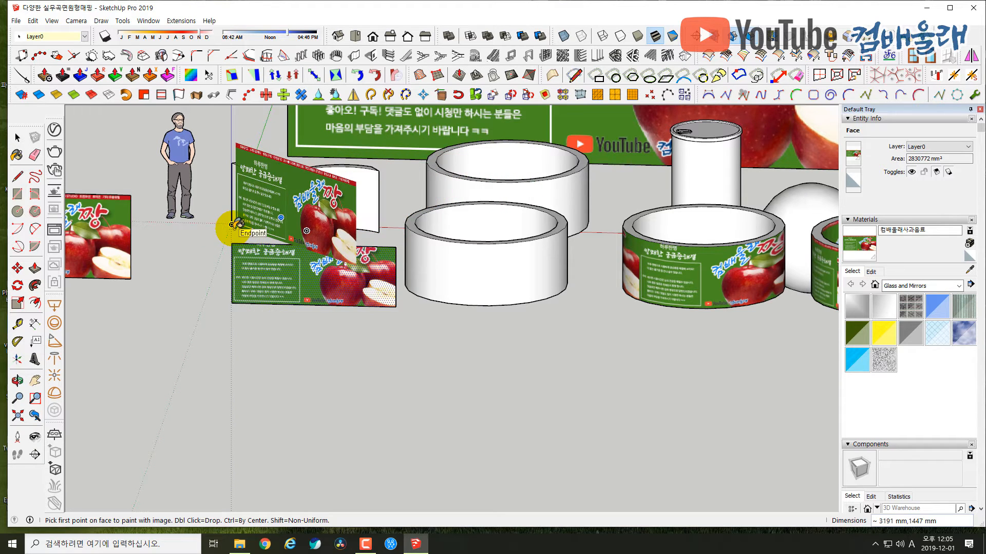
{"action": "key", "text": "Escape"}
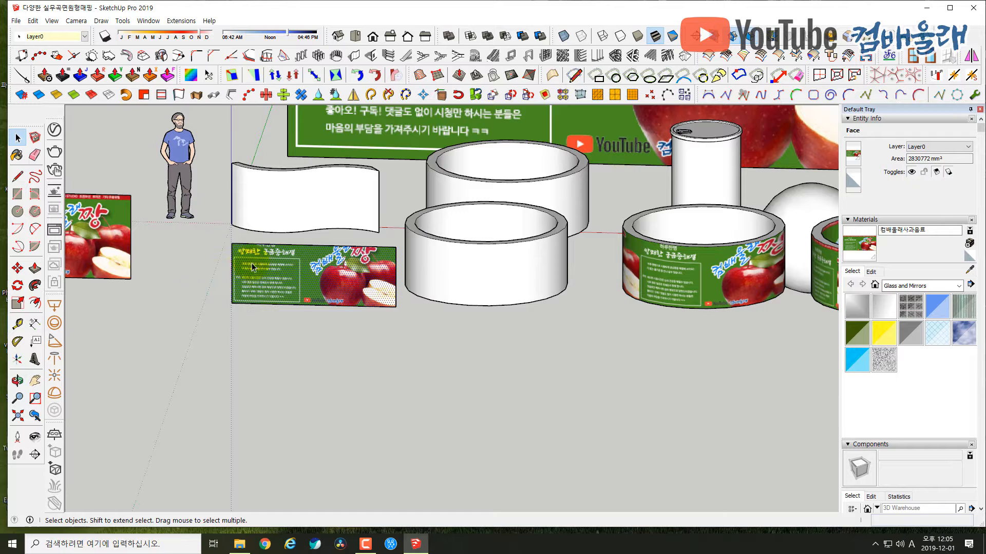
- Deselect the textured rectangle and turn on the display of hidden geometry
{"action": "middle_click_drag", "start_coordinate": [277, 272], "coordinate": [341, 312]}
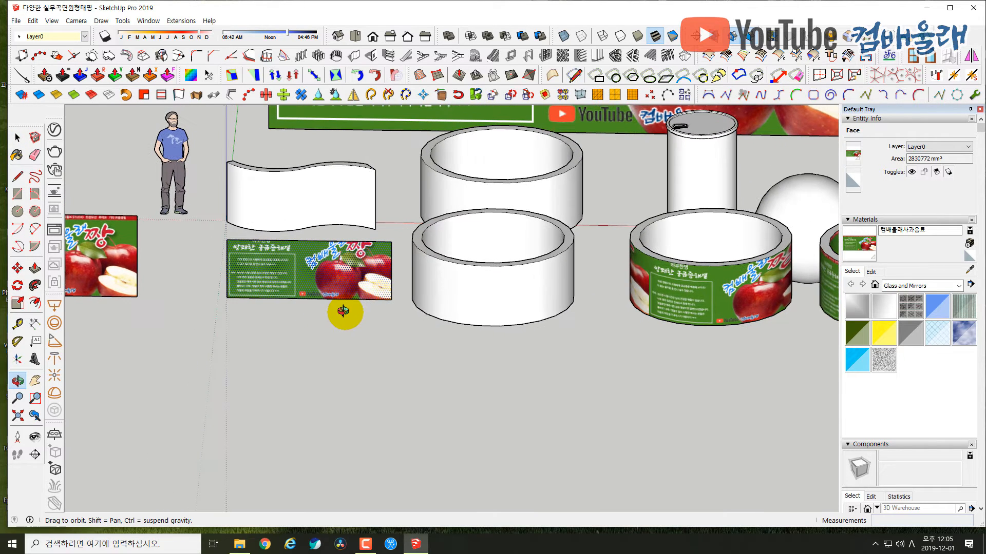
{"action": "left_click", "coordinate": [292, 326]}
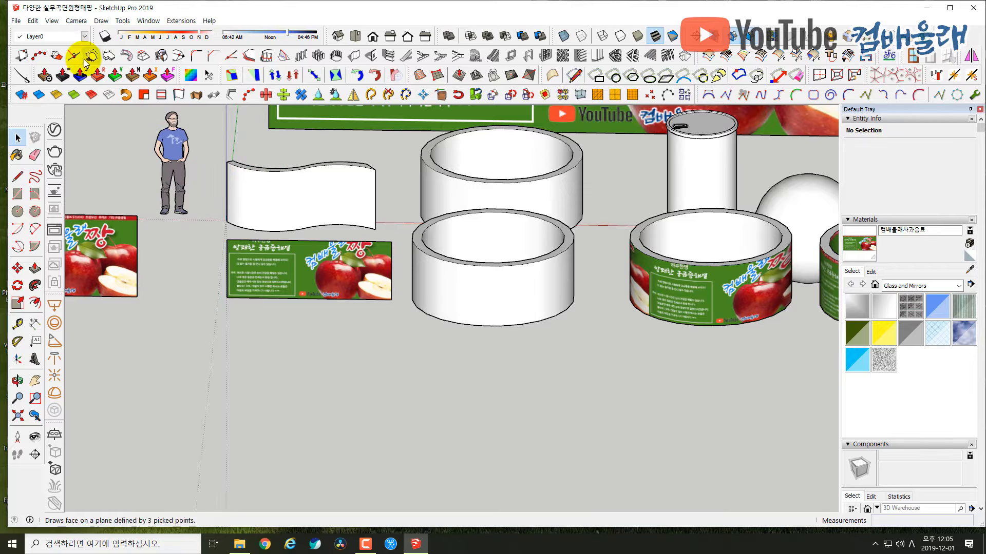
{"action": "left_click", "coordinate": [49, 21]}
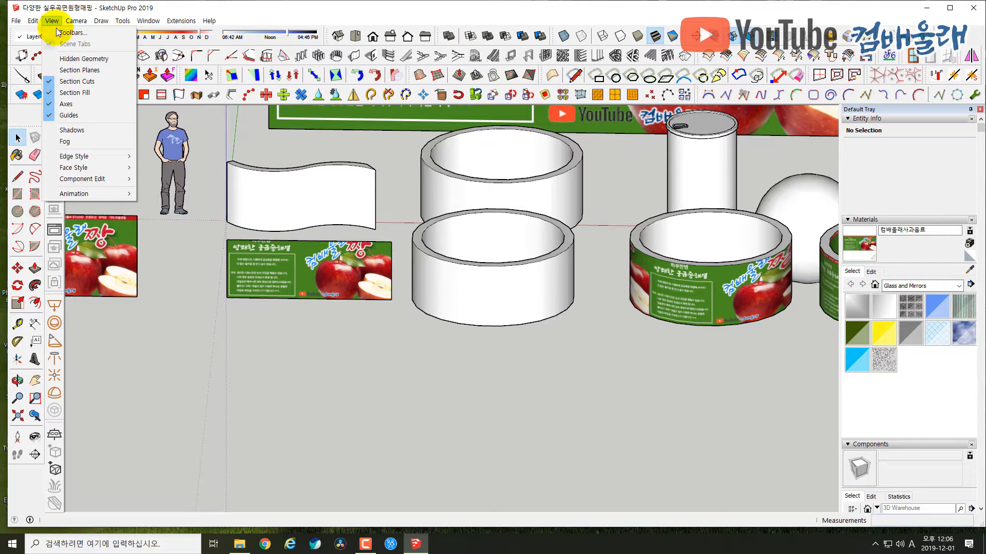
{"action": "left_click", "coordinate": [87, 62]}
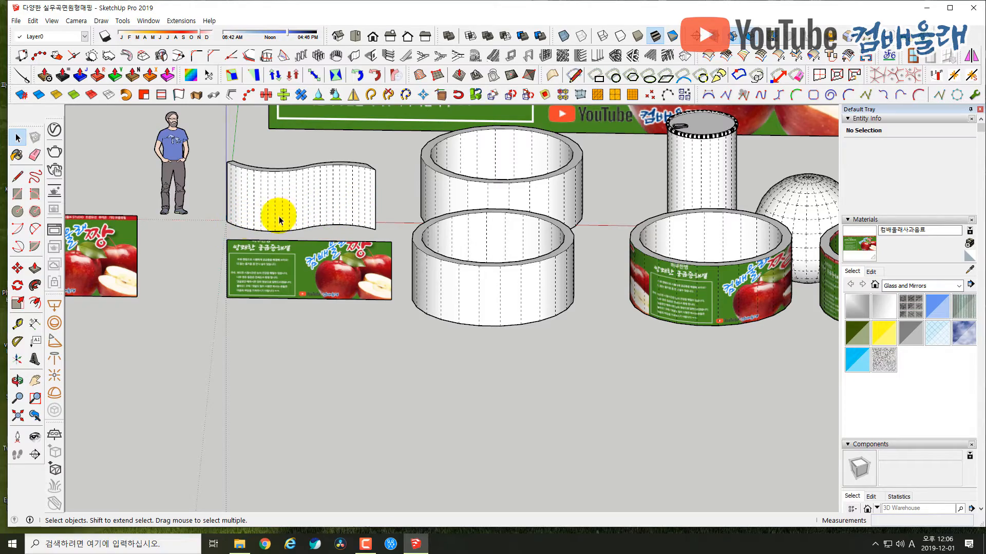
- Delete the textured rectangle below the S-curved wall together with its edges
{"action": "middle_click_drag", "start_coordinate": [292, 209], "coordinate": [302, 114]}
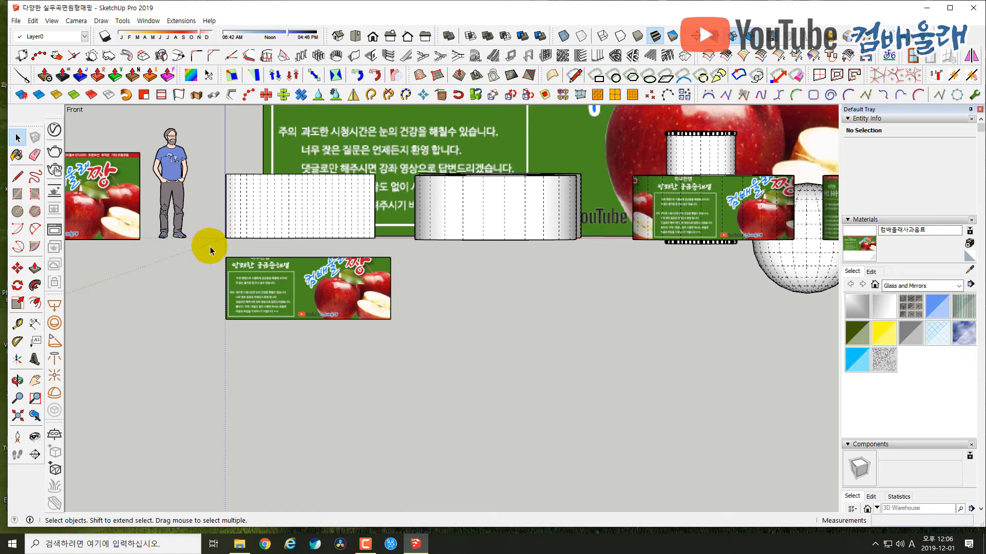
{"action": "left_click_drag", "start_coordinate": [210, 250], "coordinate": [409, 334]}
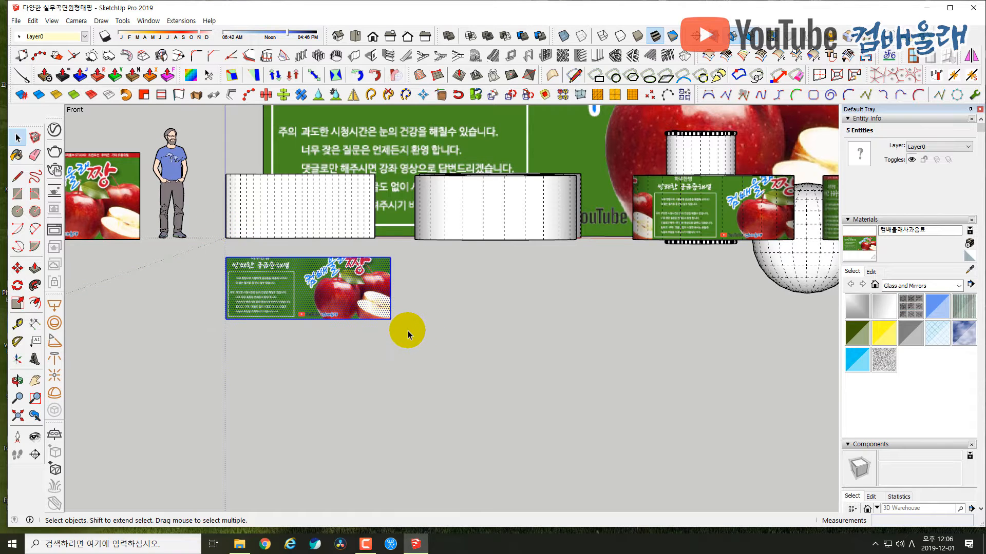
{"action": "key", "text": "Delete"}
- Turn off the display of hidden geometry for the model
{"action": "scroll", "coordinate": [353, 233], "scroll_direction": "up", "scroll_amount": 2}
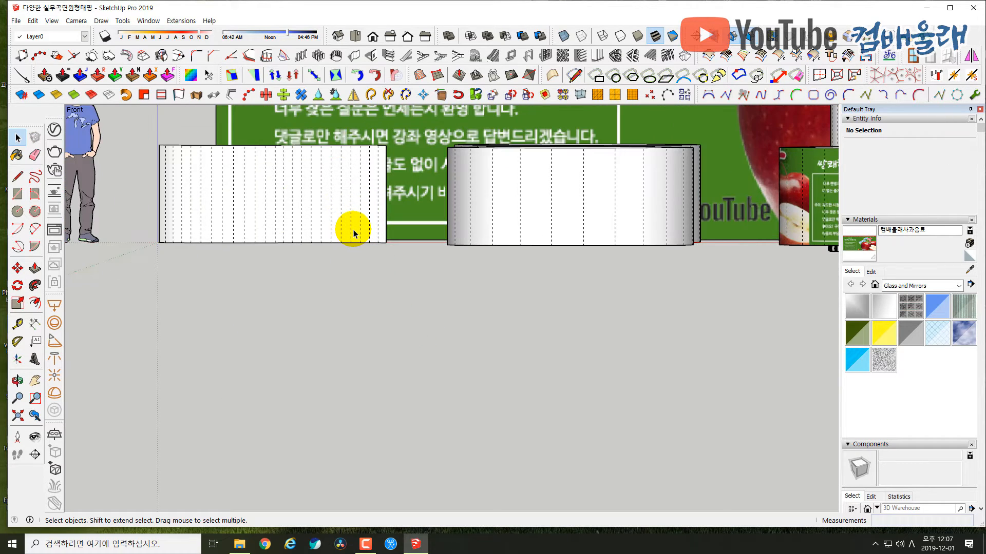
{"action": "scroll", "coordinate": [351, 230], "scroll_direction": "down", "scroll_amount": 2}
{"action": "middle_click_drag", "start_coordinate": [341, 205], "coordinate": [333, 260]}
{"action": "scroll", "coordinate": [333, 246], "scroll_direction": "down", "scroll_amount": 3}
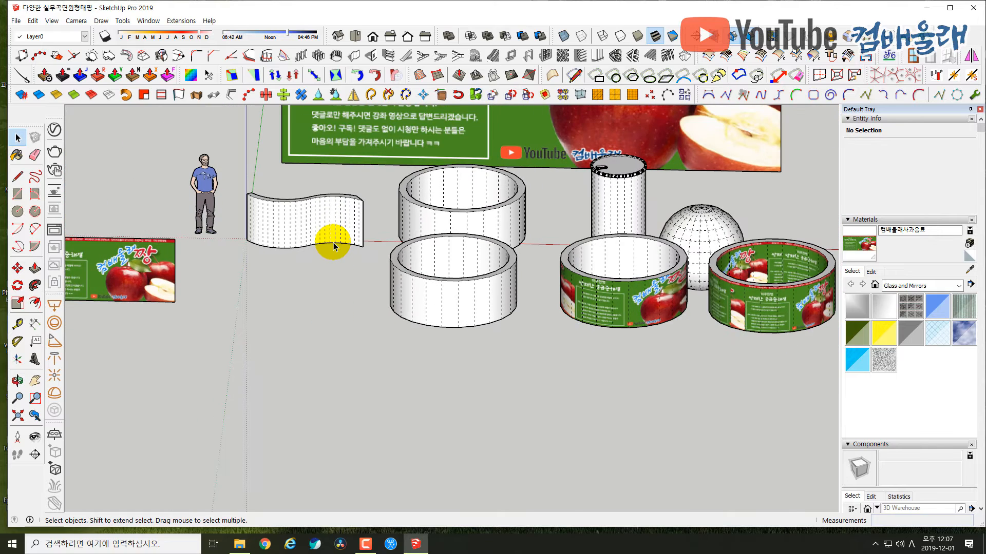
{"action": "scroll", "coordinate": [333, 245], "scroll_direction": "up", "scroll_amount": 1}
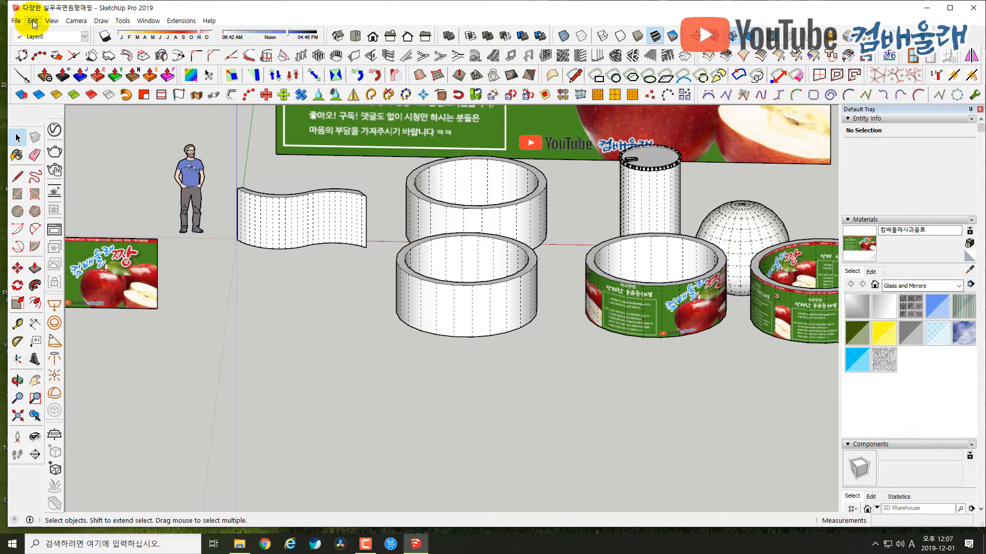
{"action": "left_click", "coordinate": [52, 22]}
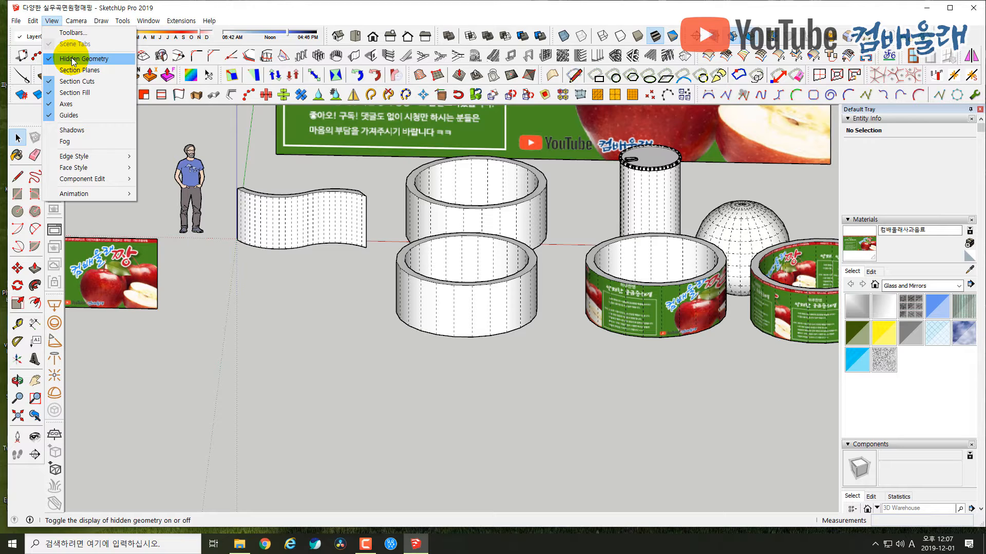
{"action": "left_click", "coordinate": [73, 59]}
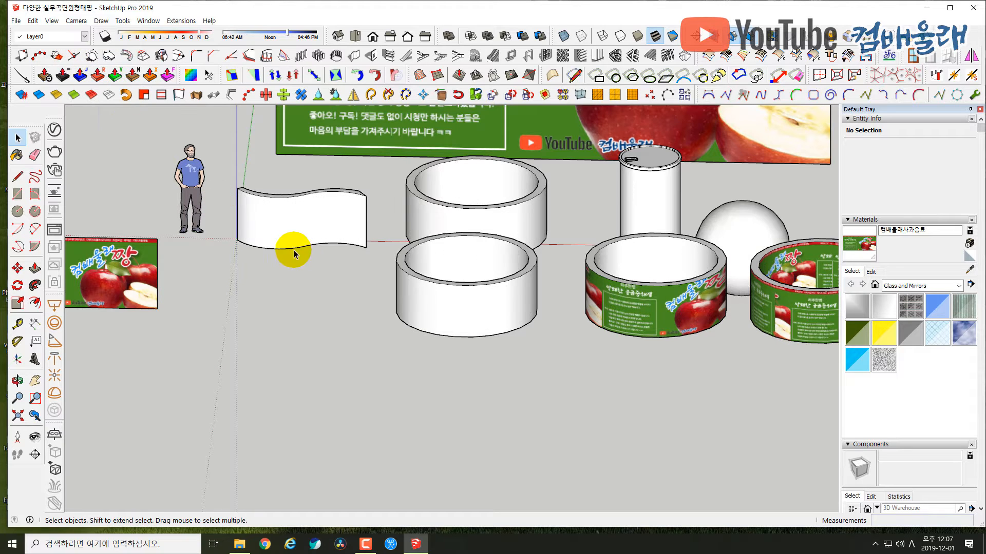
- Make a group of all the faces and edges of the S-curved wall, leaving it deselected
{"action": "middle_click_drag", "start_coordinate": [284, 247], "coordinate": [287, 278]}
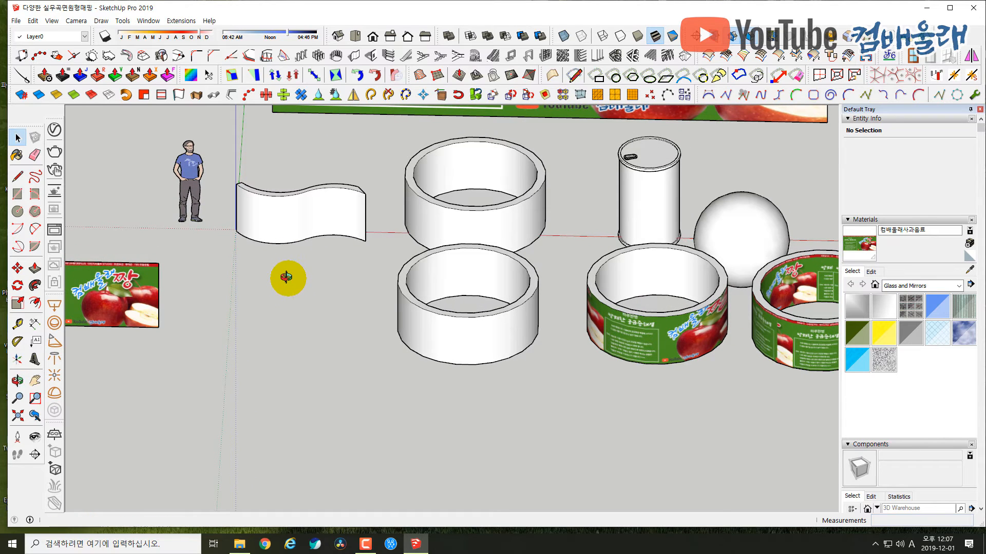
{"action": "left_click", "coordinate": [274, 221]}
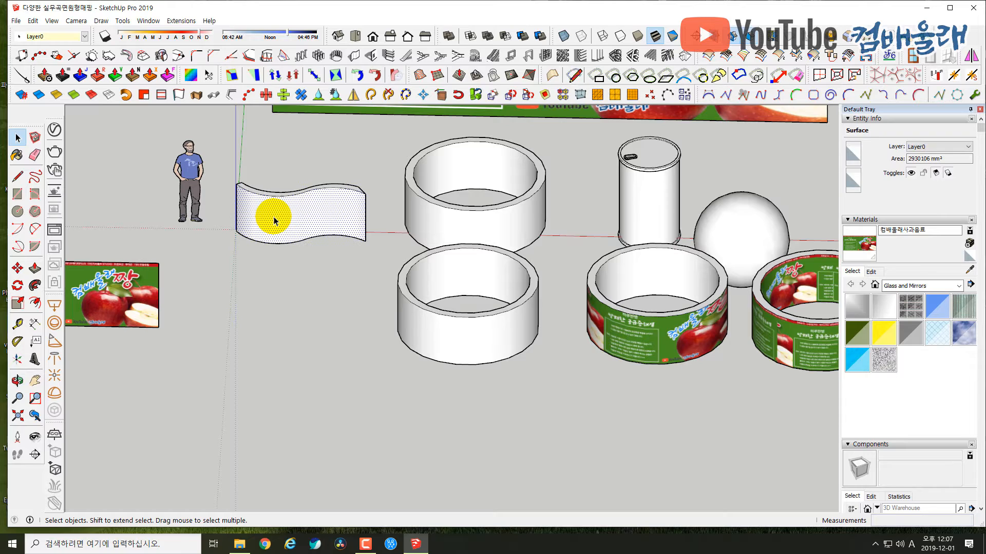
{"action": "left_click", "coordinate": [274, 175]}
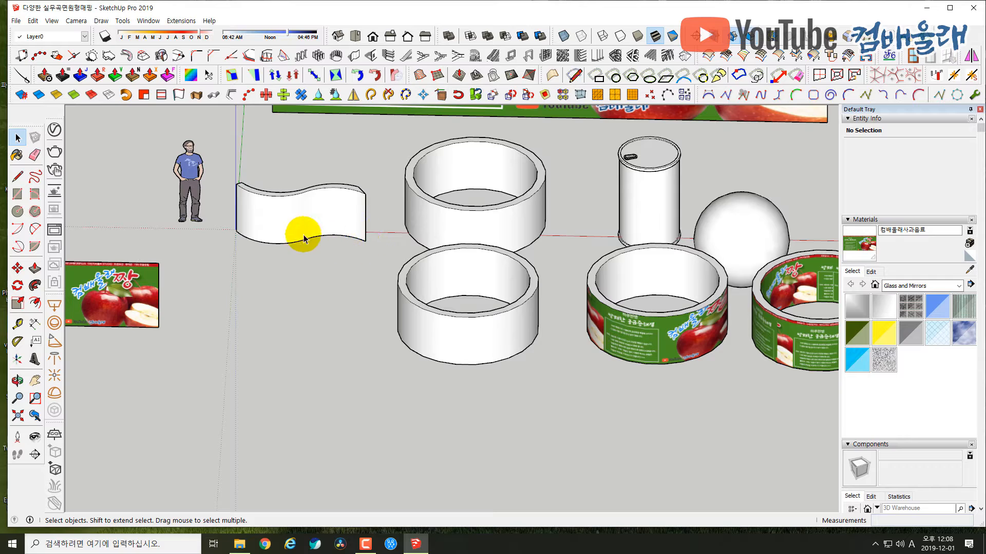
{"action": "left_click", "coordinate": [275, 209]}
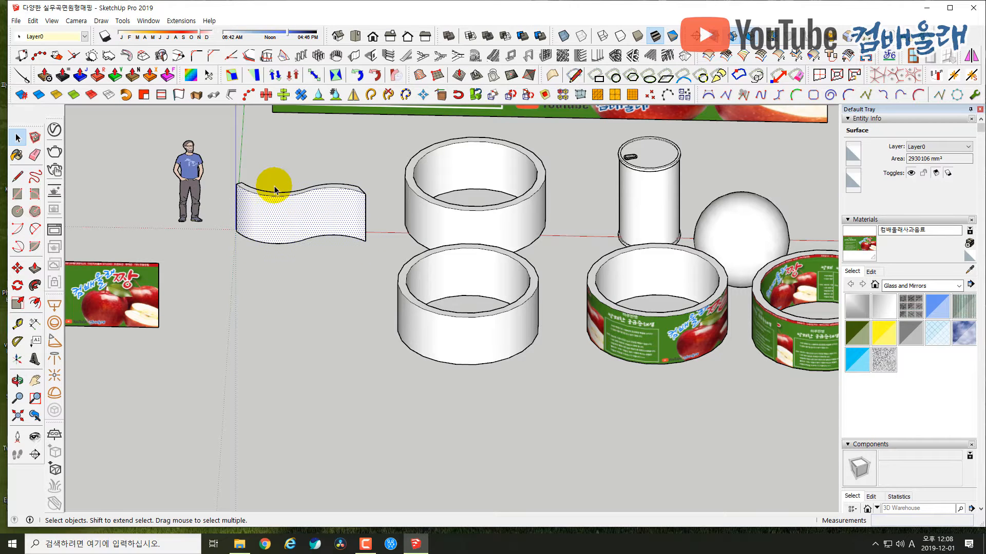
{"action": "left_click_drag", "start_coordinate": [280, 211], "coordinate": [281, 212]}
{"action": "left_click", "coordinate": [284, 208]}
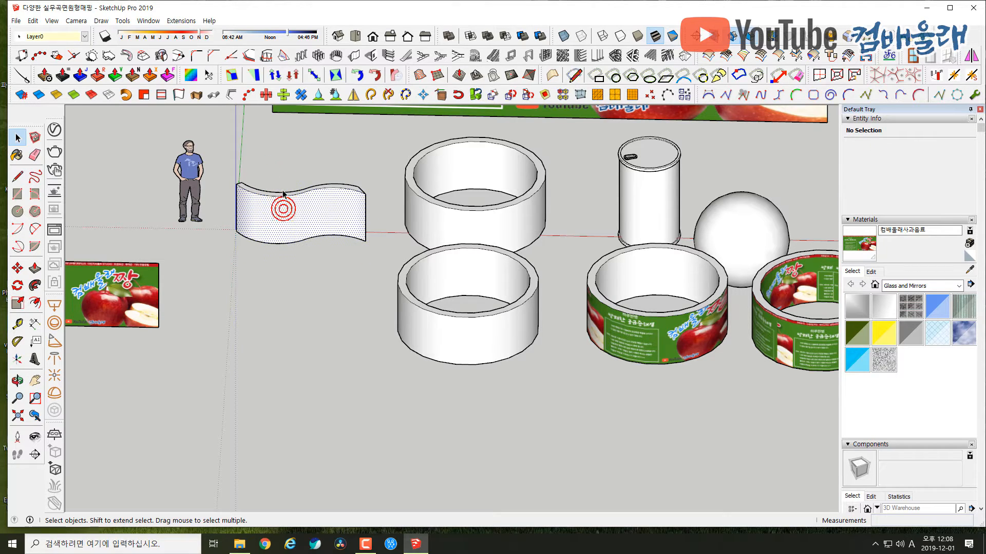
{"action": "left_click", "coordinate": [281, 183]}
{"action": "left_click_drag", "start_coordinate": [232, 161], "coordinate": [380, 261]}
{"action": "right_click", "coordinate": [304, 205]}
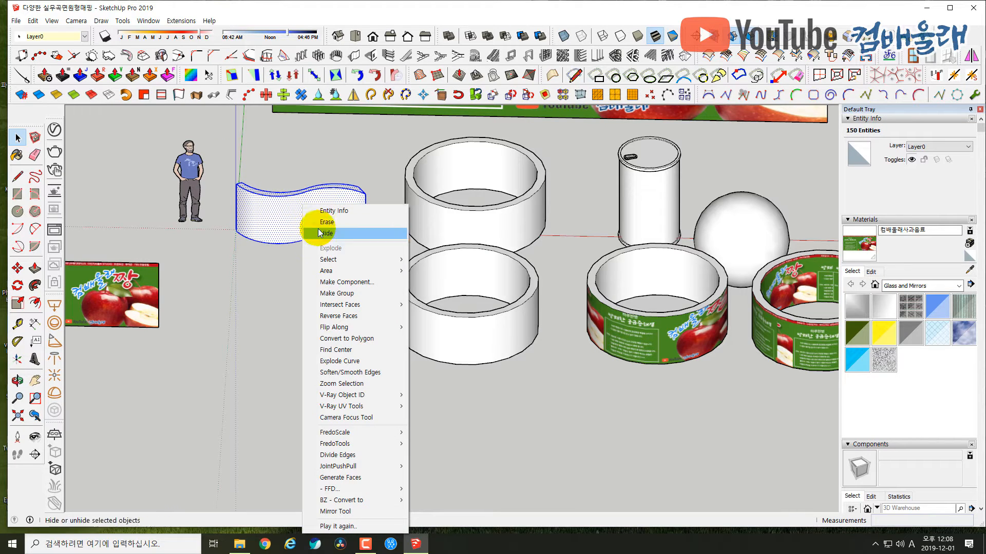
{"action": "left_click", "coordinate": [335, 296]}
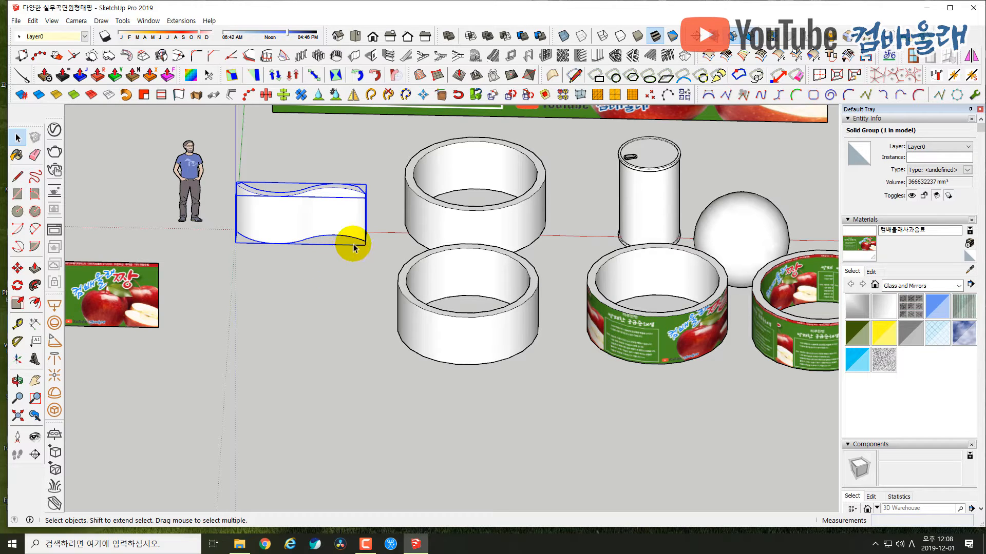
{"action": "left_click", "coordinate": [267, 249]}
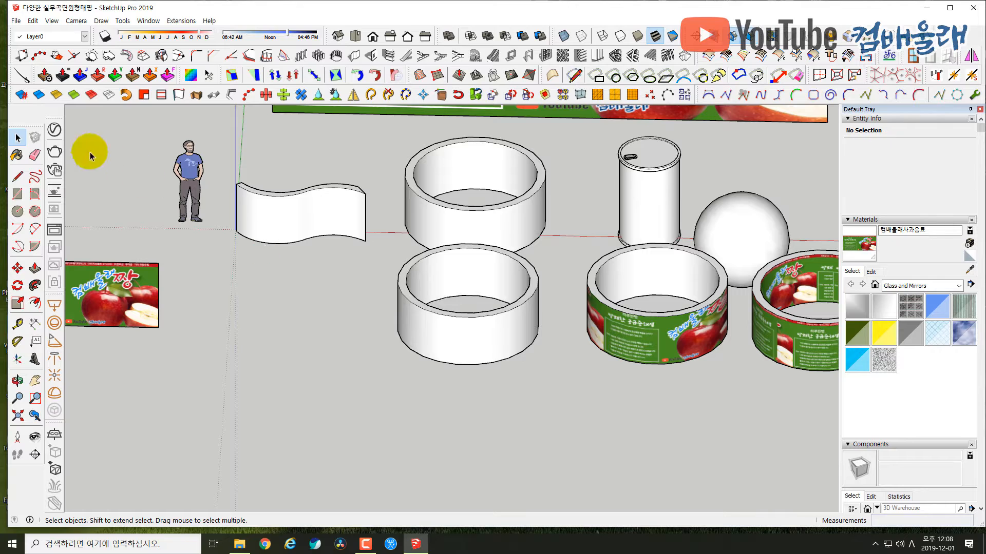
{"action": "left_click", "coordinate": [18, 194]}
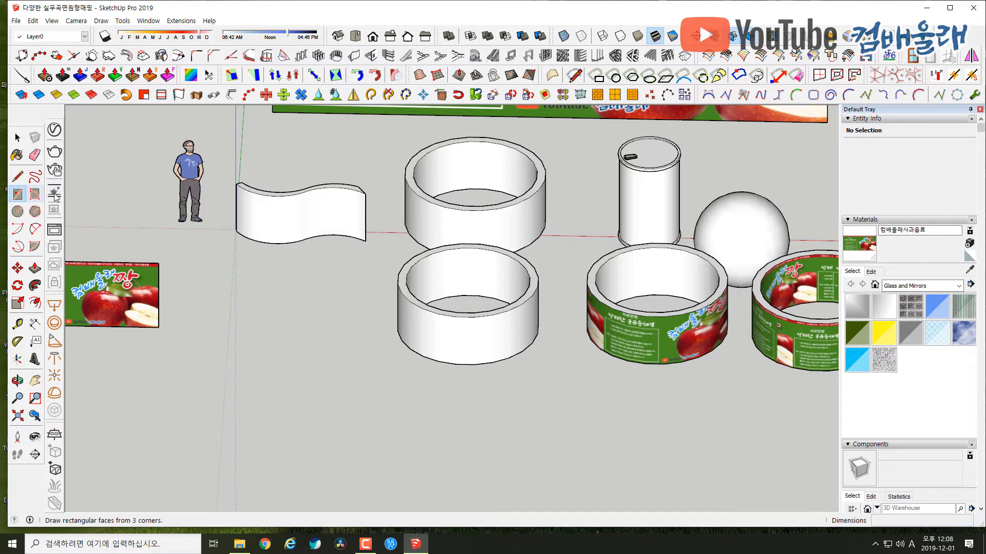
{"action": "left_click", "coordinate": [237, 183]}
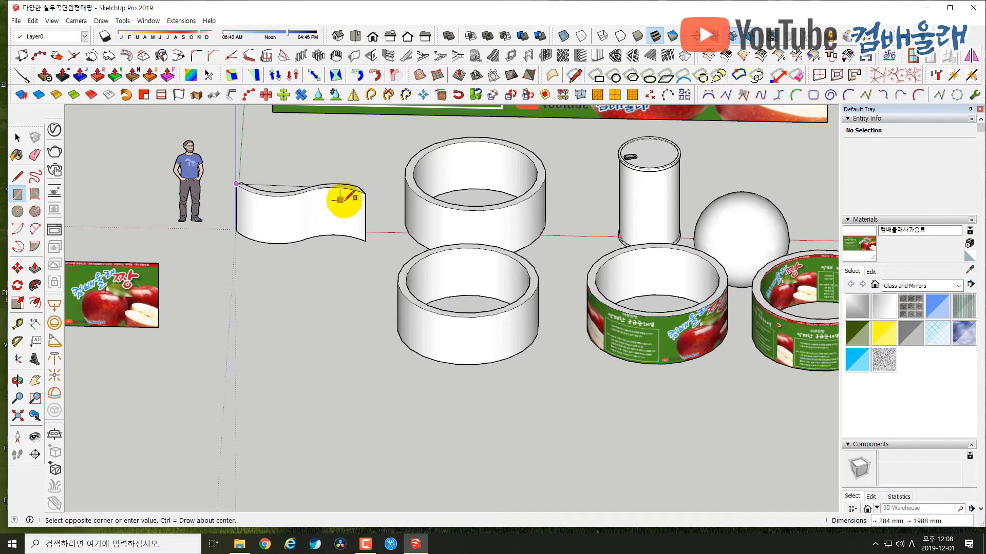
{"action": "left_click", "coordinate": [365, 193]}
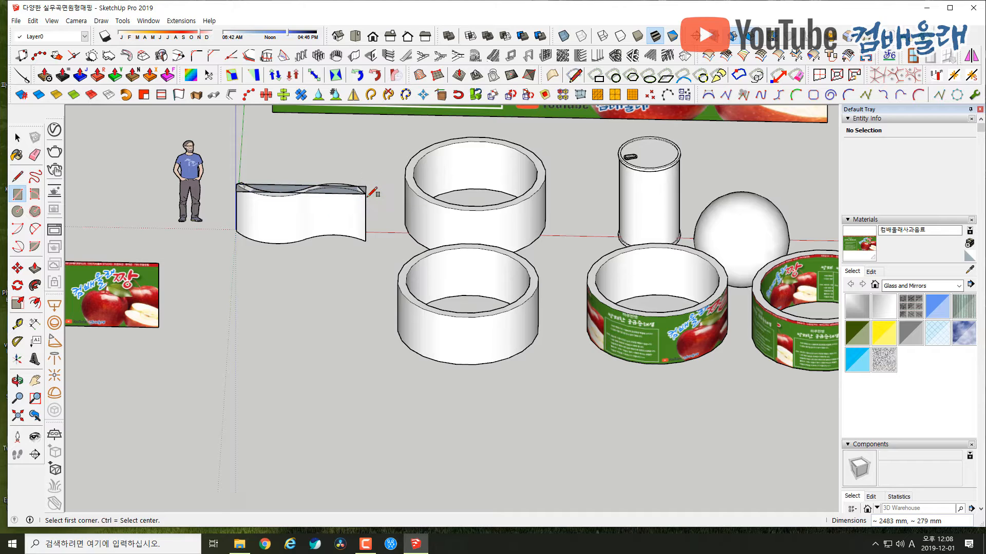
{"action": "key", "text": "ctrl+z"}
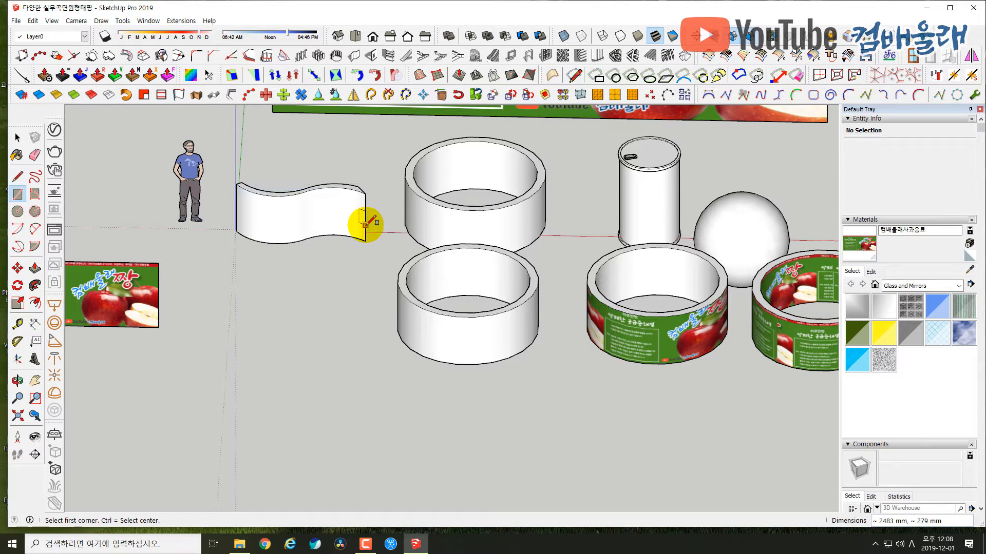
- Draw an upright rectangle of about 2499 × 1065 mm between the S-curved wall's upper left and lower right end corners
{"action": "left_click", "coordinate": [237, 183]}
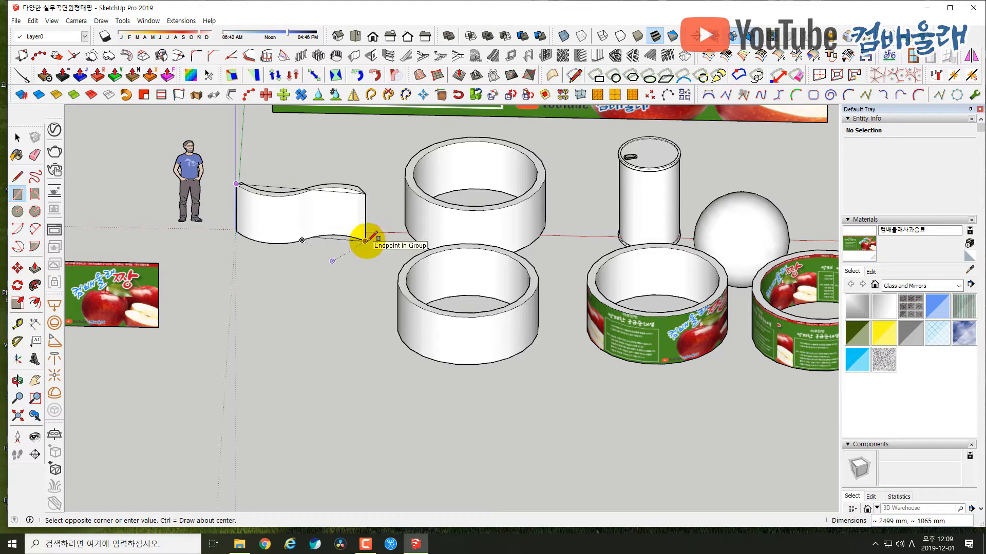
{"action": "left_click", "coordinate": [365, 241]}
{"action": "key", "text": "space"}
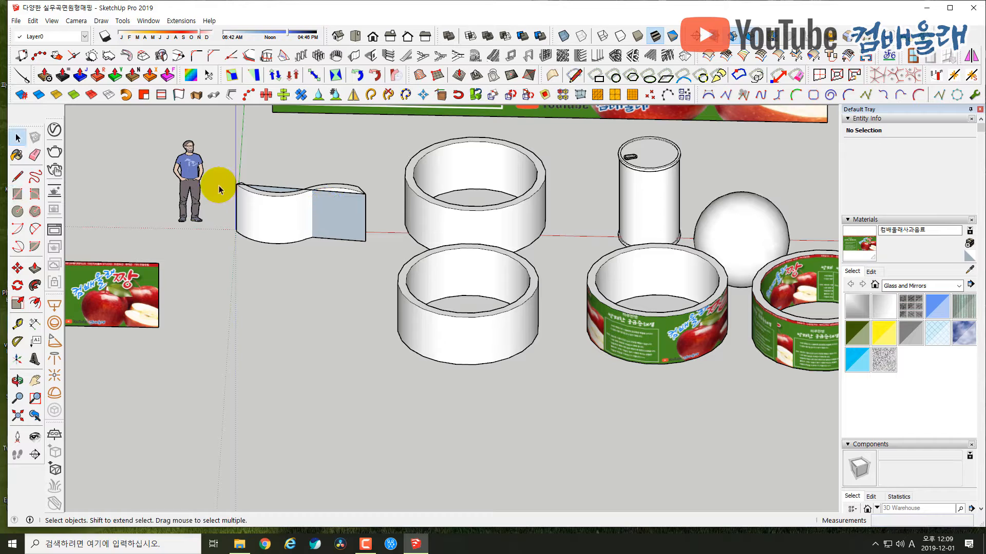
- Move the upright rectangle with its edges about 3095 mm forward, clear of the S-curved wall, and deselect it
{"action": "double_click", "coordinate": [329, 210]}
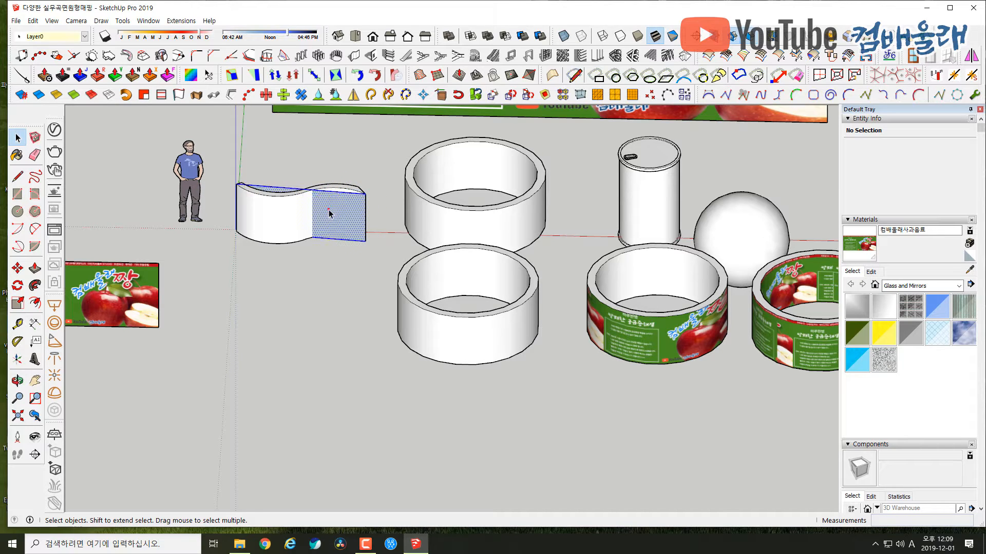
{"action": "left_click", "coordinate": [284, 214]}
{"action": "left_click", "coordinate": [336, 211]}
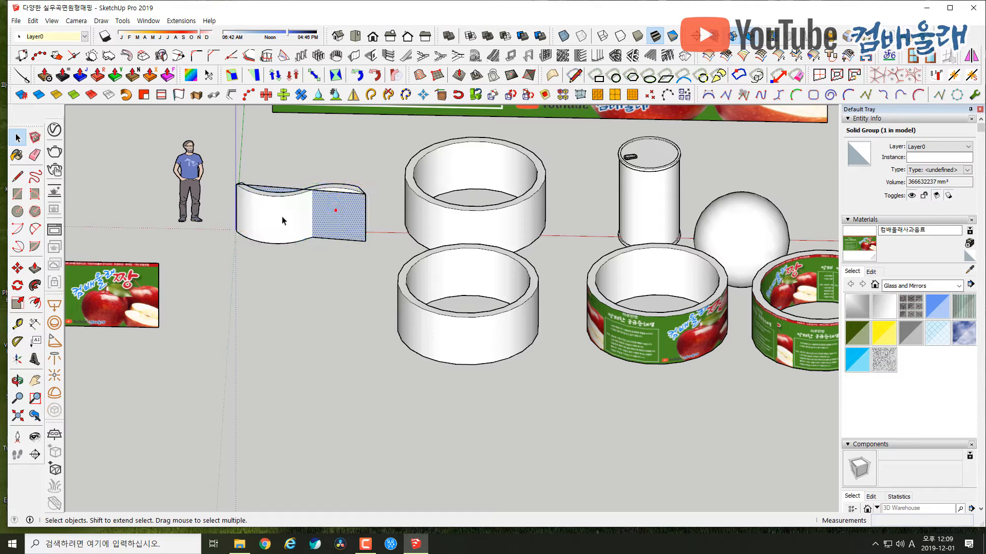
{"action": "left_click", "coordinate": [335, 221]}
{"action": "left_click", "coordinate": [335, 221]}
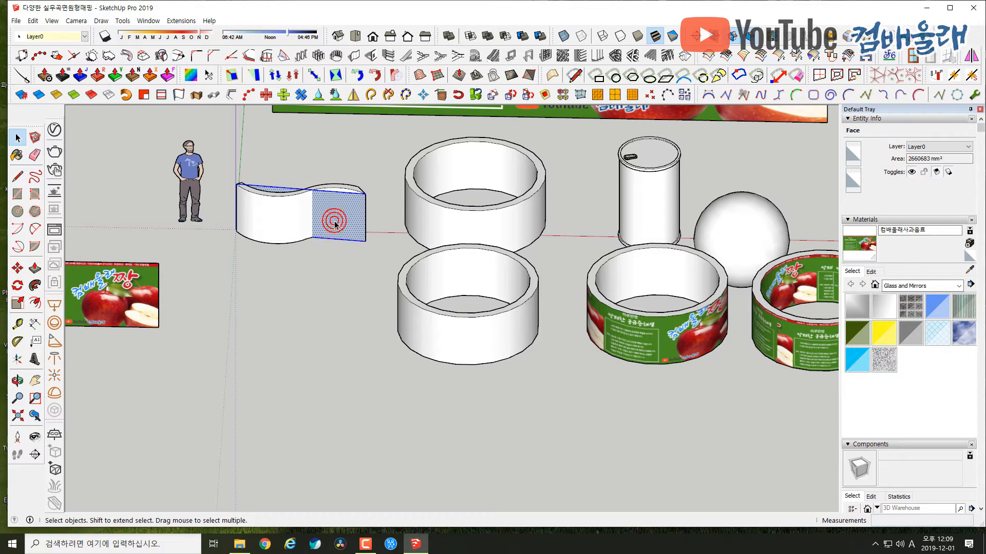
{"action": "key", "text": "m"}
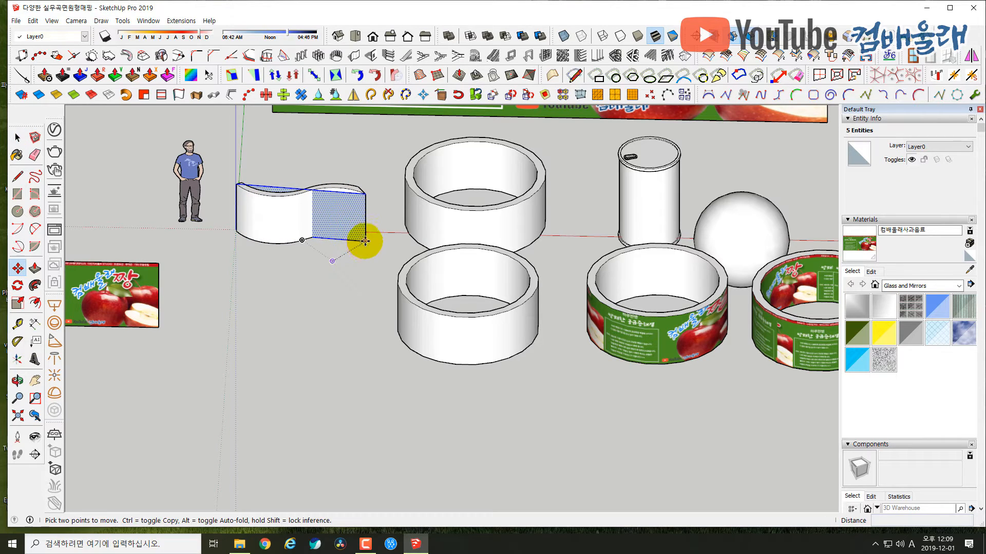
{"action": "left_click", "coordinate": [365, 241]}
{"action": "left_click", "coordinate": [365, 241]}
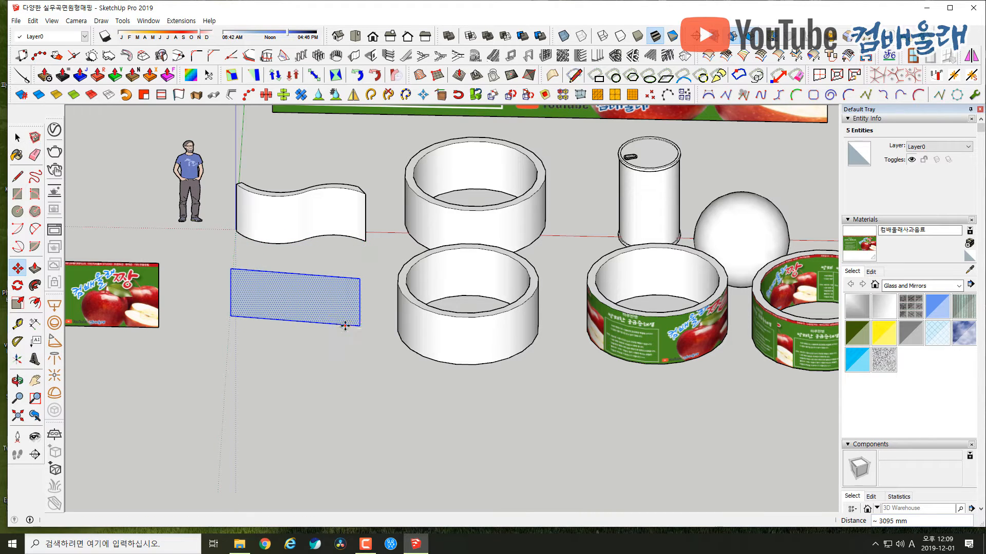
{"action": "left_click", "coordinate": [352, 323]}
{"action": "key", "text": "space"}
{"action": "left_click", "coordinate": [314, 266]}
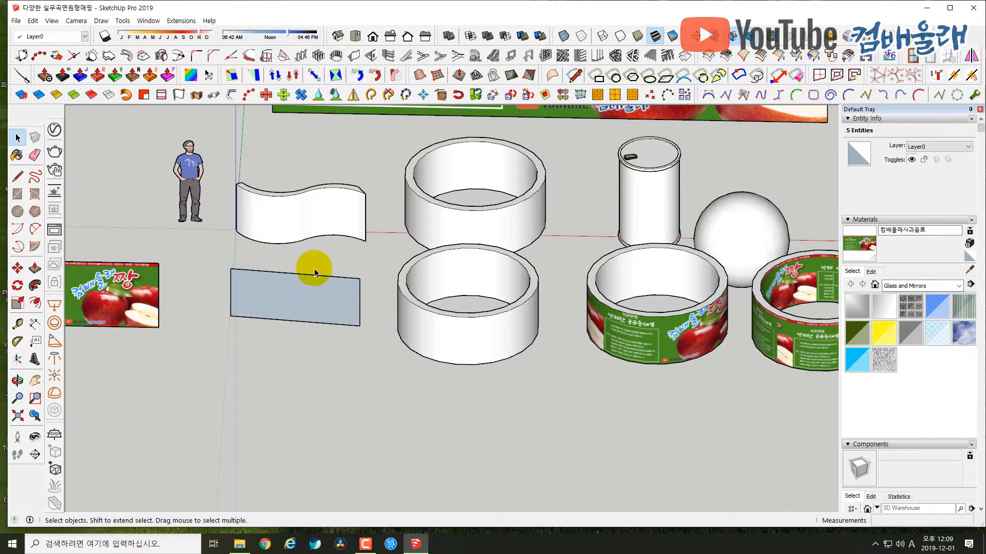
- Import the 컴배울래사과음료 picture as a texture onto the flat rectangle, fitting it from its lower left corner across its full width
{"action": "left_click", "coordinate": [295, 215]}
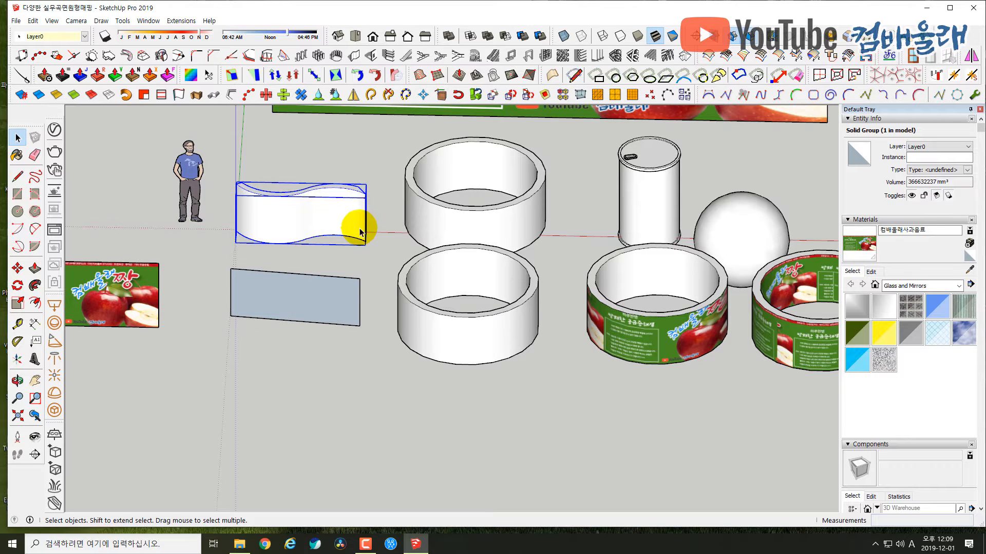
{"action": "left_click", "coordinate": [290, 294]}
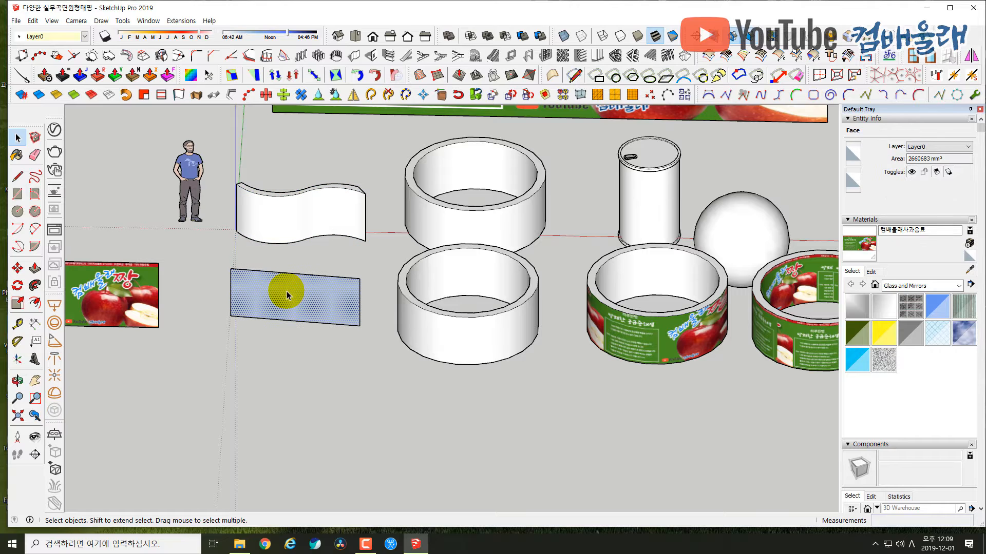
{"action": "left_click", "coordinate": [16, 21]}
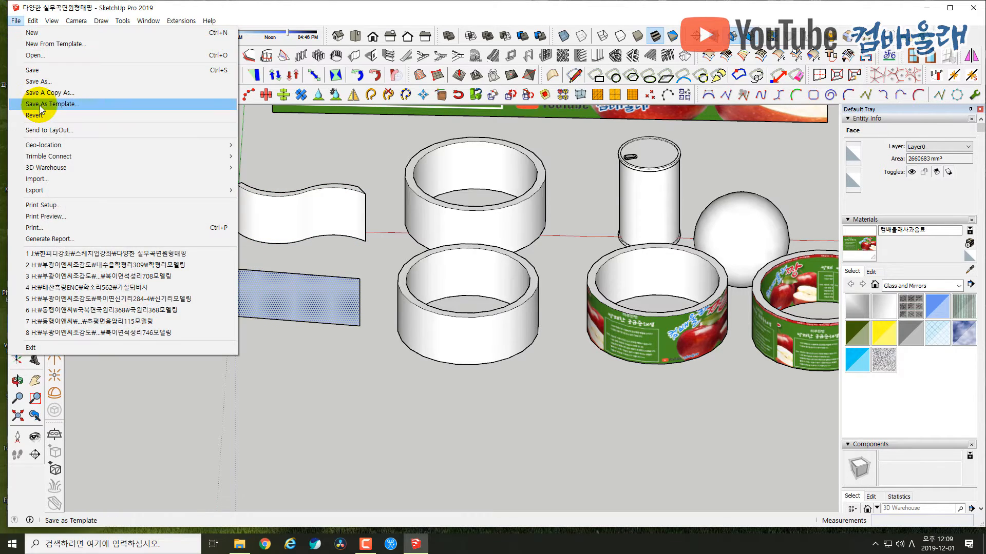
{"action": "left_click", "coordinate": [64, 182]}
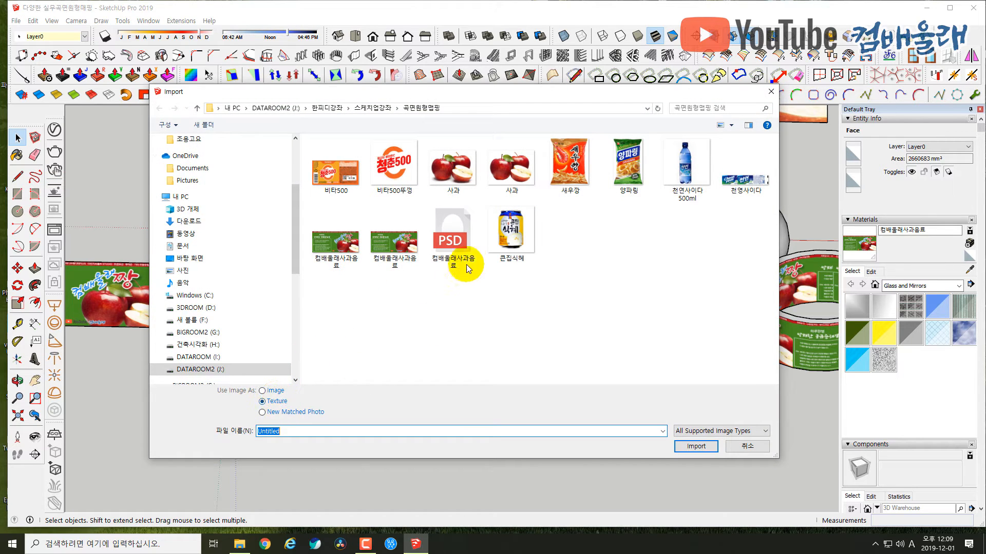
{"action": "left_click", "coordinate": [396, 247]}
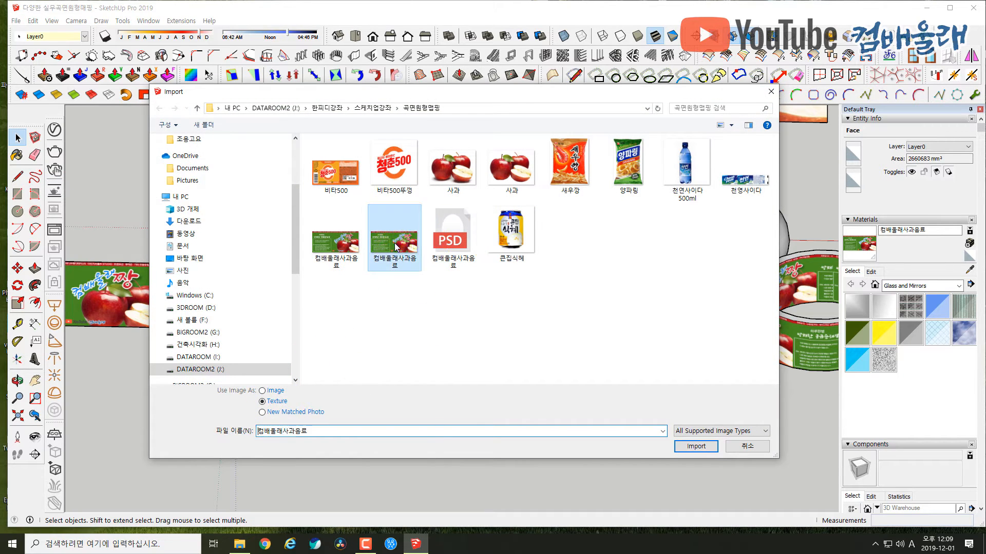
{"action": "left_click", "coordinate": [689, 446]}
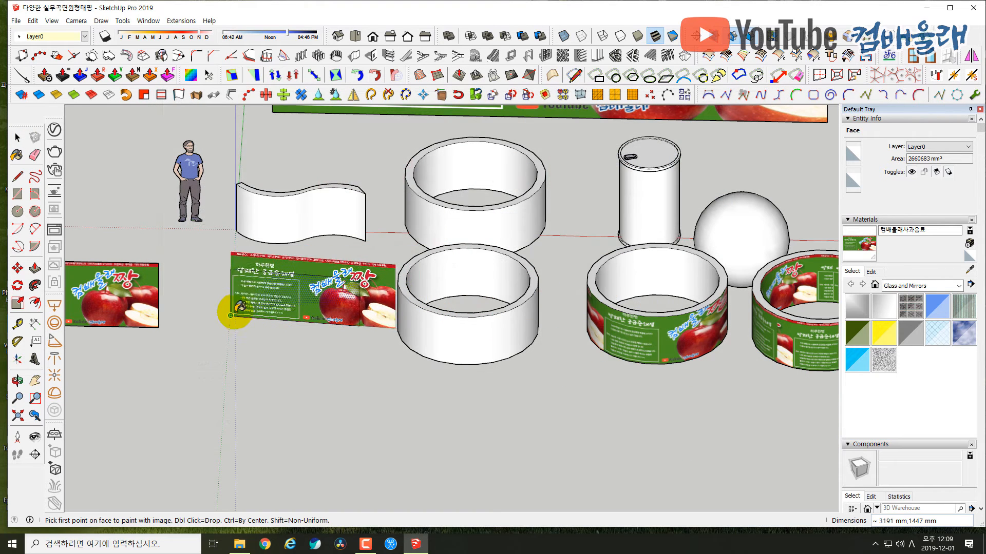
{"action": "left_click", "coordinate": [230, 315]}
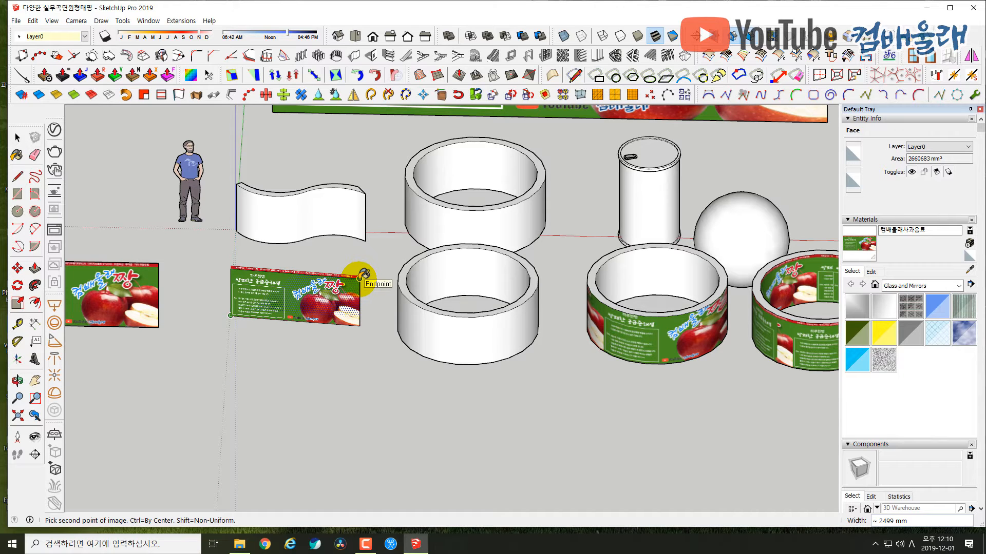
{"action": "left_click", "coordinate": [359, 278]}
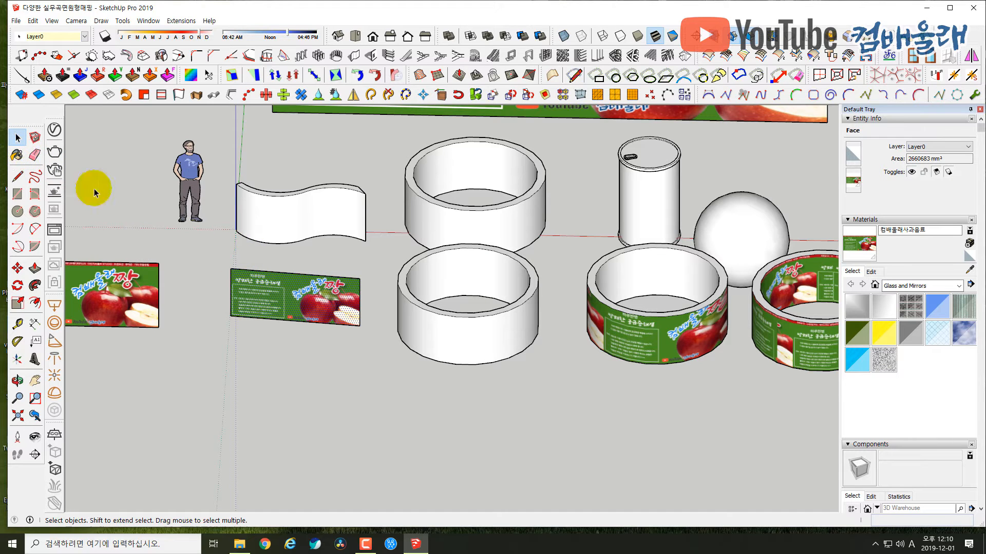
- Set the label texture on the flat rectangle in front of the S-curved wall to Projected, leaving the rectangle deselected
{"action": "right_click", "coordinate": [295, 293]}
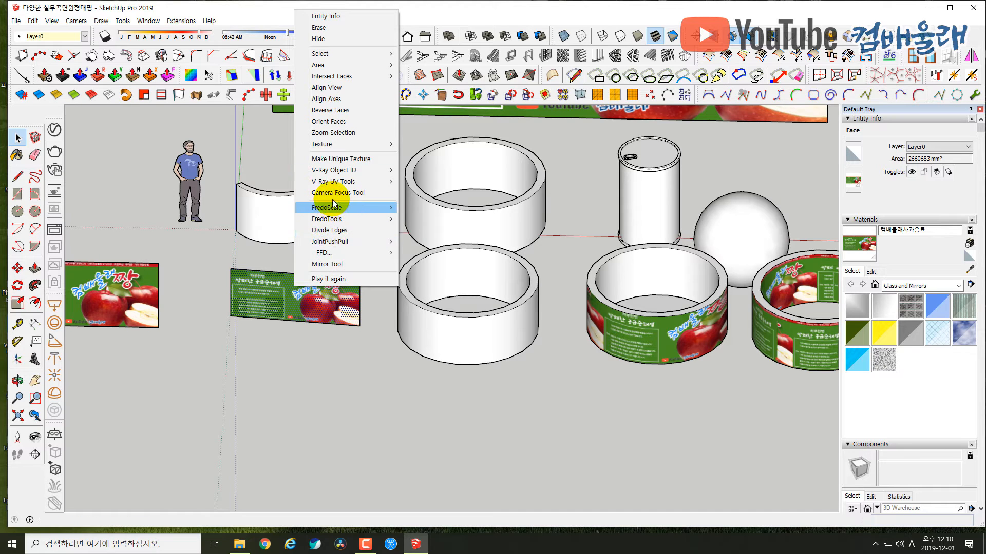
{"action": "mouse_move", "coordinate": [343, 143]}
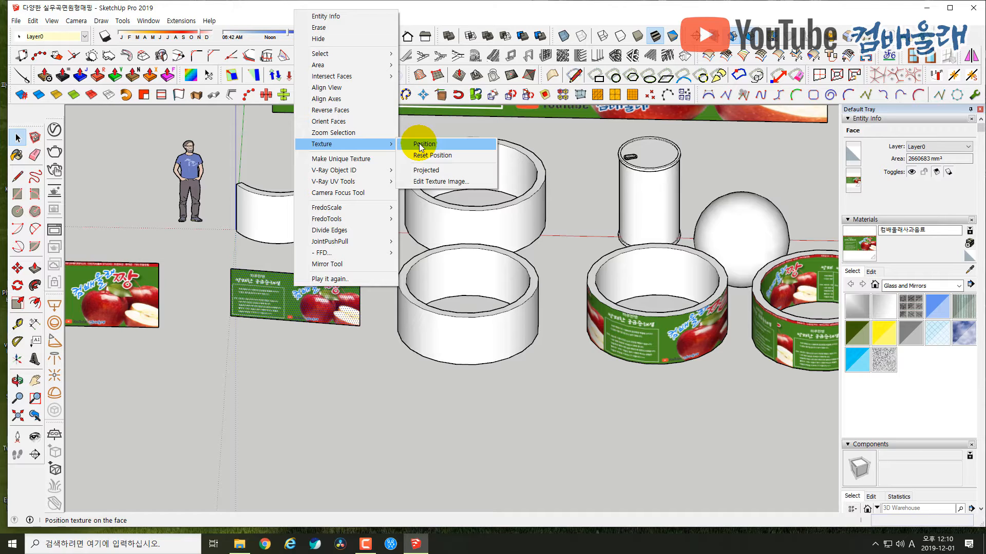
{"action": "left_click", "coordinate": [425, 171]}
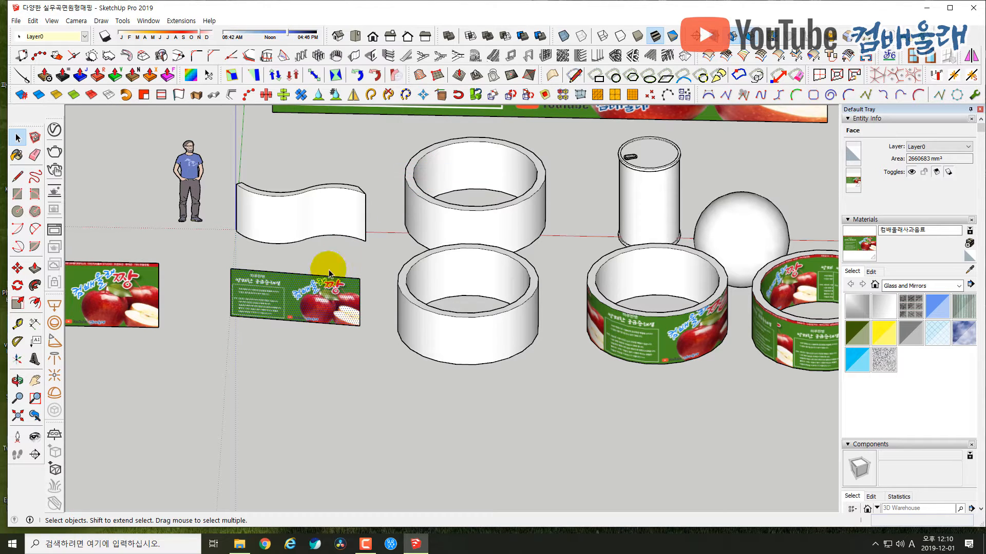
{"action": "right_click", "coordinate": [284, 288]}
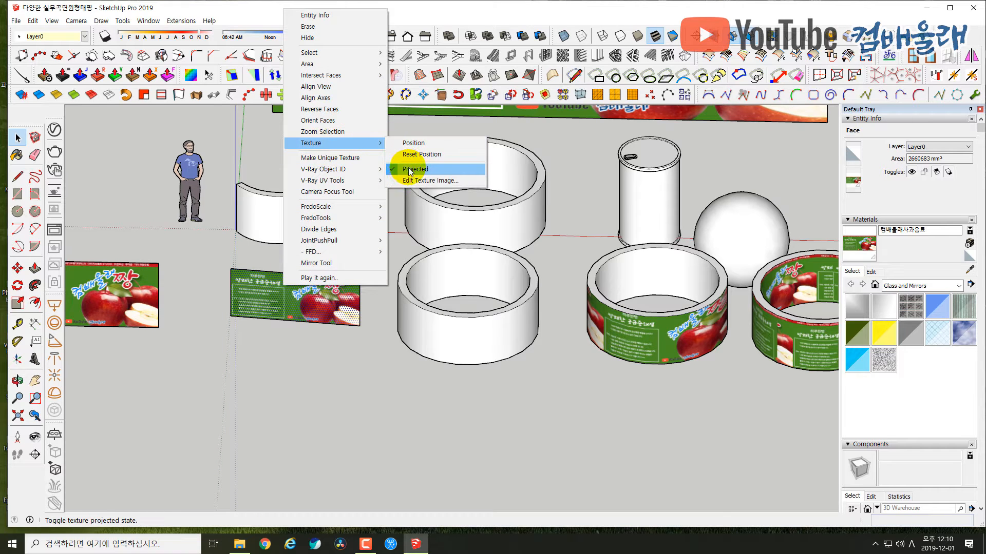
{"action": "left_click", "coordinate": [208, 250]}
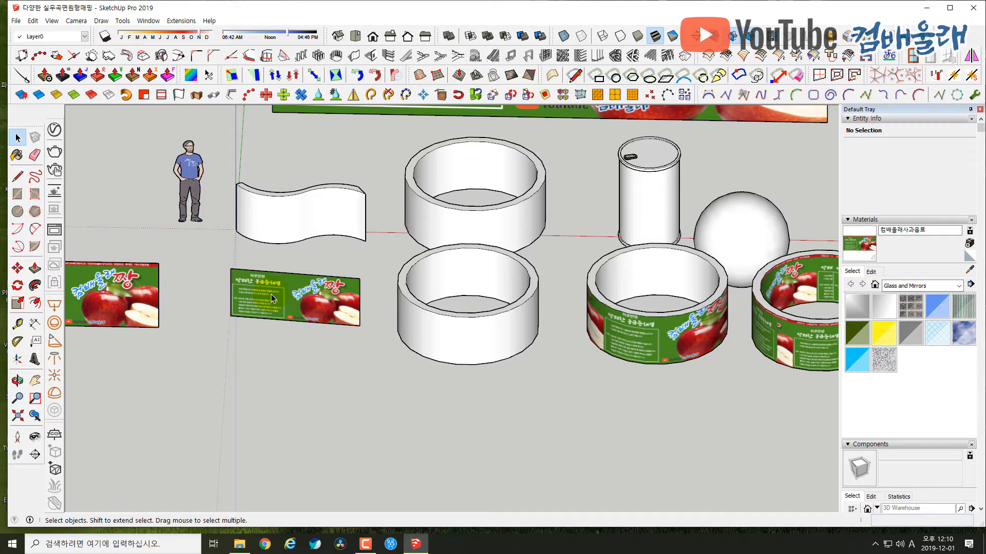
- Try to paint the grouped S-curved wall with the projected texture sampled from the flat rectangle, and undo the paint
{"action": "key", "text": "b"}
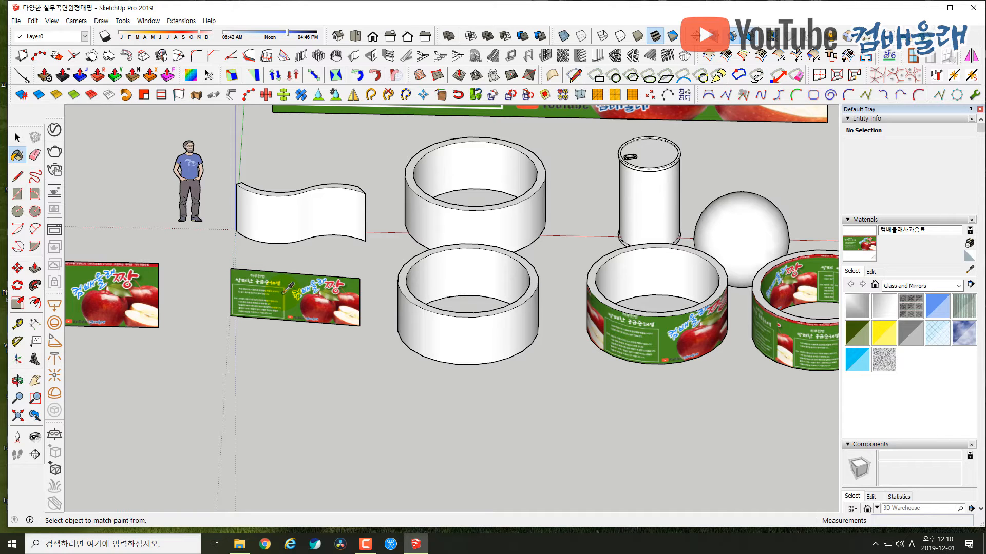
{"action": "left_click", "coordinate": [283, 295], "text": "alt"}
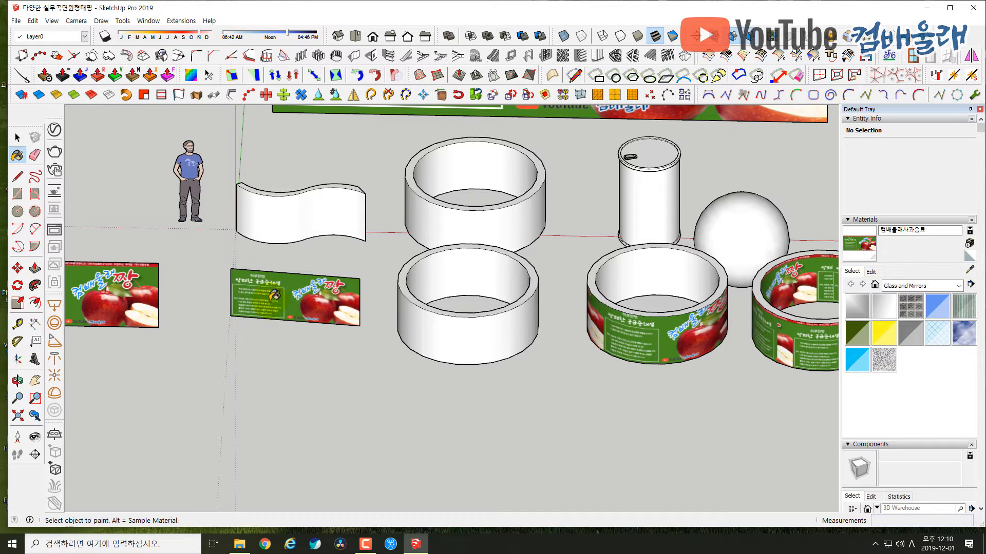
{"action": "left_click", "coordinate": [300, 276]}
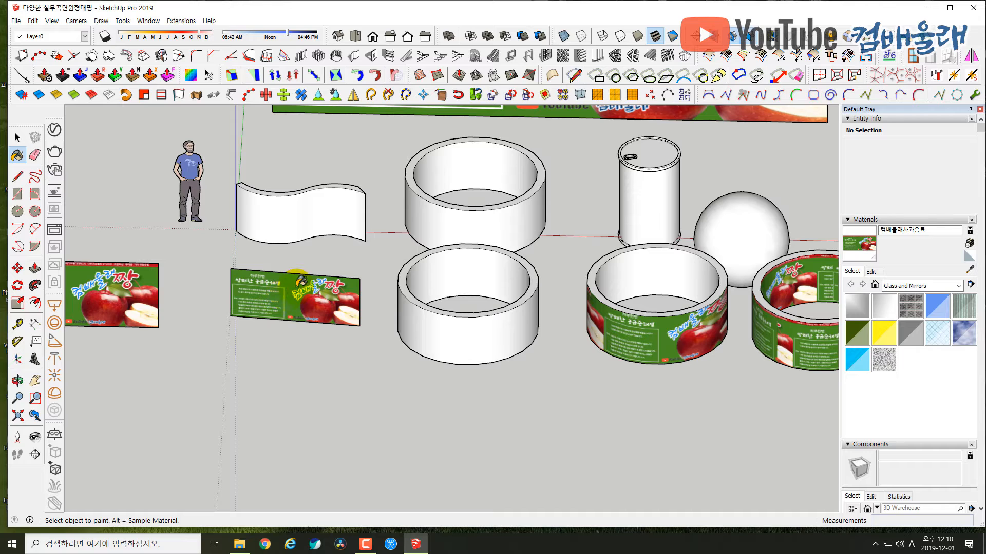
{"action": "left_click", "coordinate": [285, 210]}
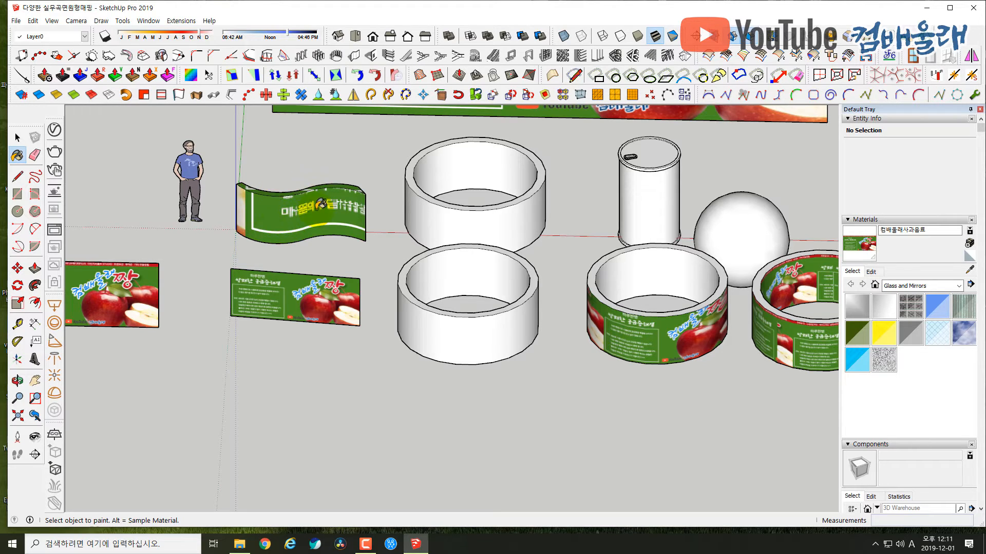
{"action": "middle_click_drag", "start_coordinate": [335, 202], "coordinate": [77, 242]}
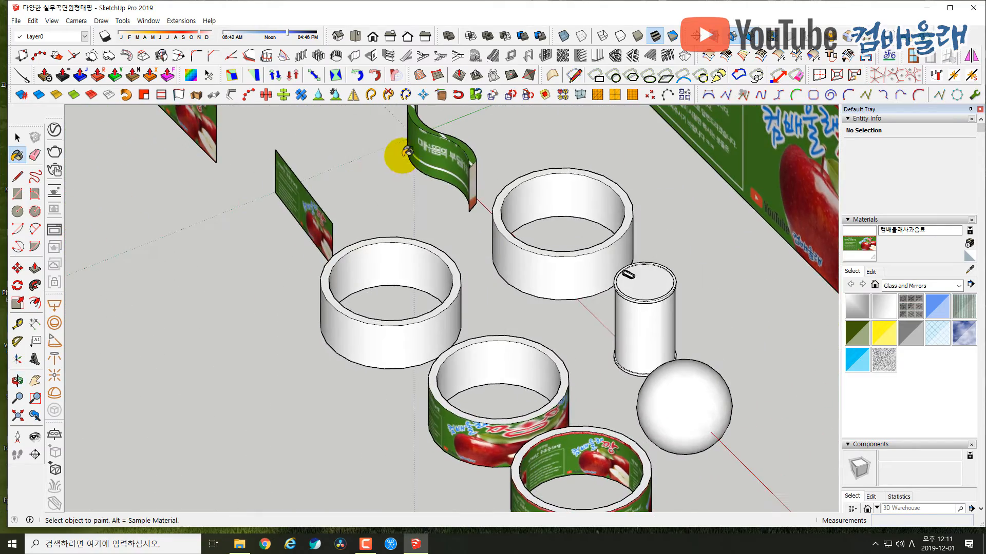
{"action": "mouse_move", "coordinate": [403, 154]}
{"action": "middle_mouse_down"}
{"action": "mouse_move", "coordinate": [218, 214]}
{"action": "mouse_move", "coordinate": [469, 176]}
{"action": "mouse_move", "coordinate": [304, 209]}
{"action": "mouse_move", "coordinate": [387, 180]}
{"action": "mouse_move", "coordinate": [325, 219]}
{"action": "middle_mouse_up"}
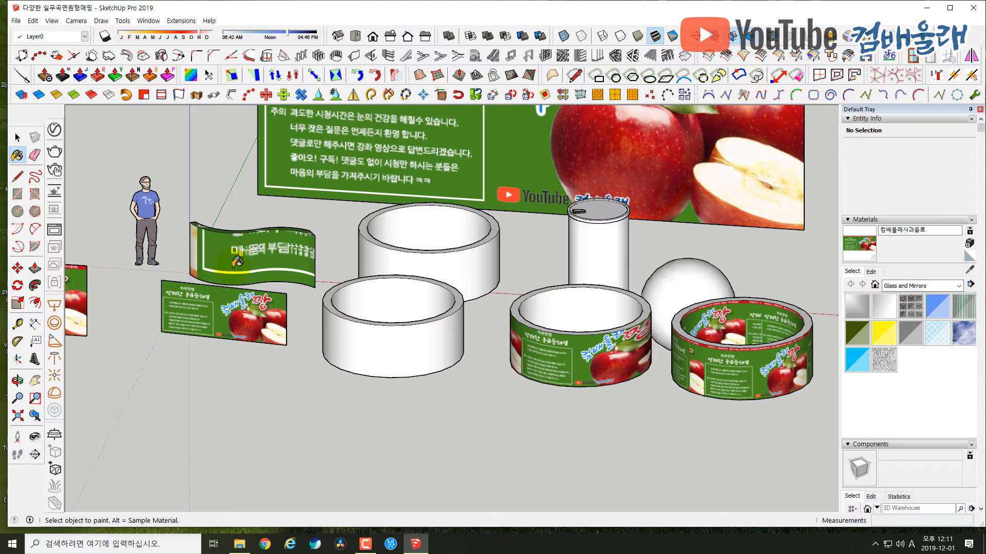
{"action": "mouse_move", "coordinate": [251, 259]}
{"action": "middle_mouse_down"}
{"action": "mouse_move", "coordinate": [238, 286]}
{"action": "mouse_move", "coordinate": [240, 274]}
{"action": "middle_mouse_up"}
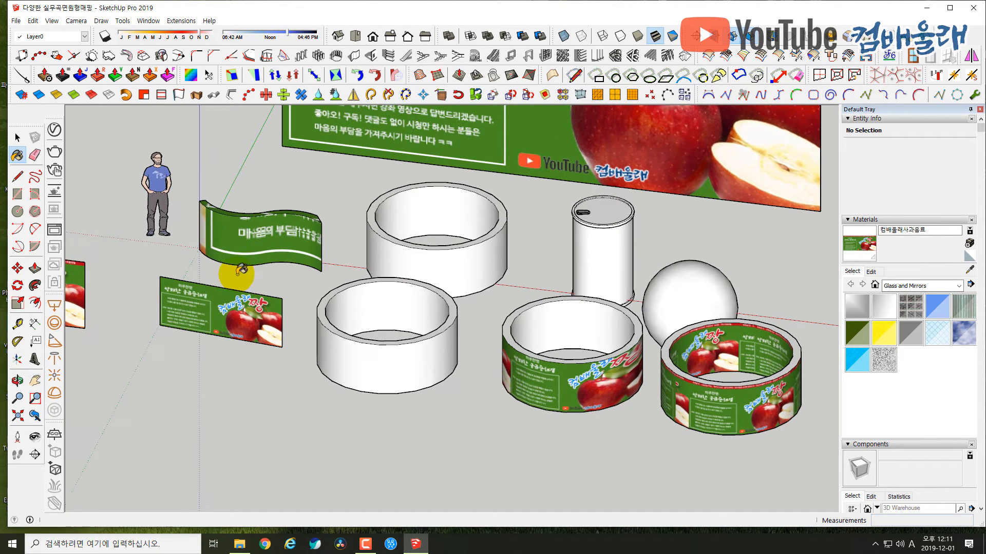
{"action": "left_click", "coordinate": [254, 239], "text": "ctrl"}
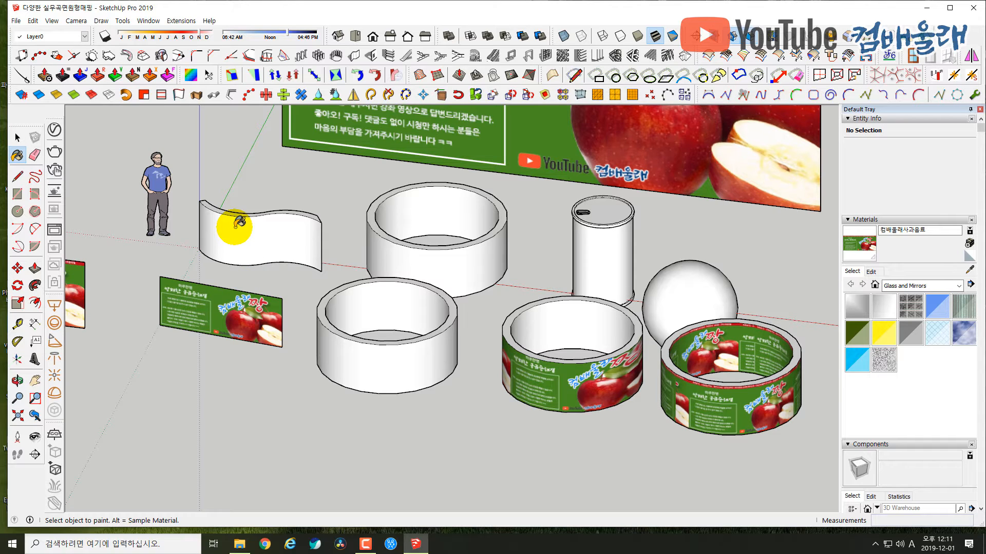
- Explode the S-curved wall's group into loose faces and edges, leaving everything deselected
{"action": "key", "text": "space"}
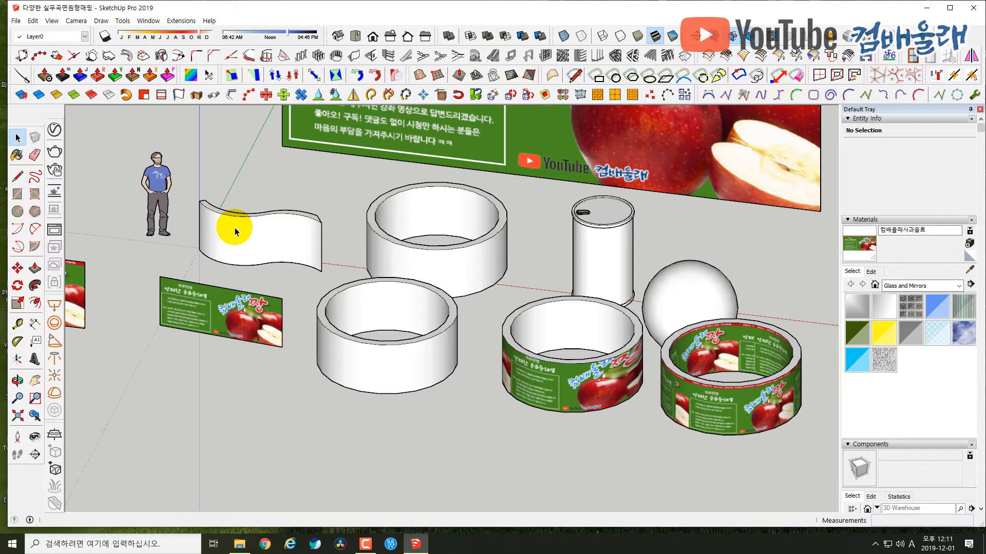
{"action": "right_click", "coordinate": [238, 226]}
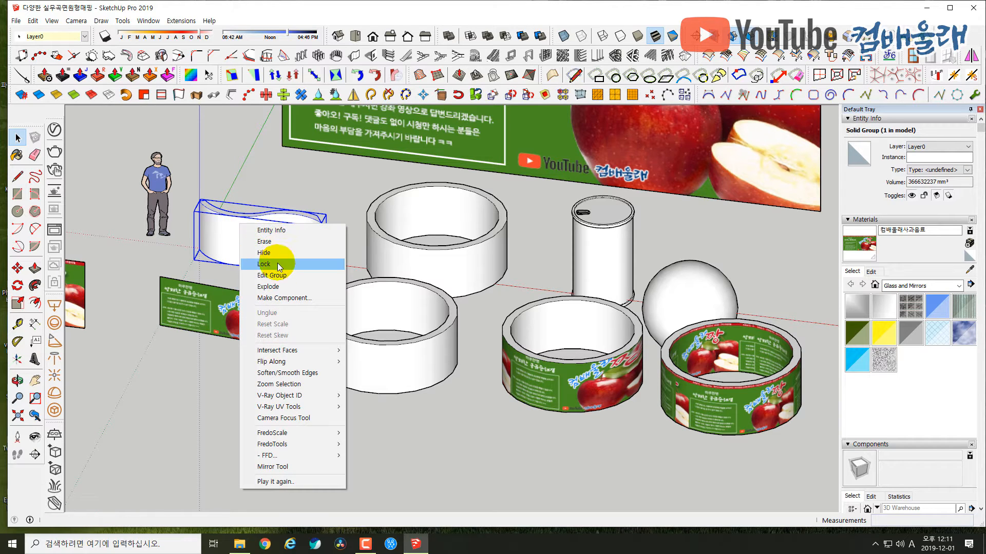
{"action": "left_click", "coordinate": [272, 286]}
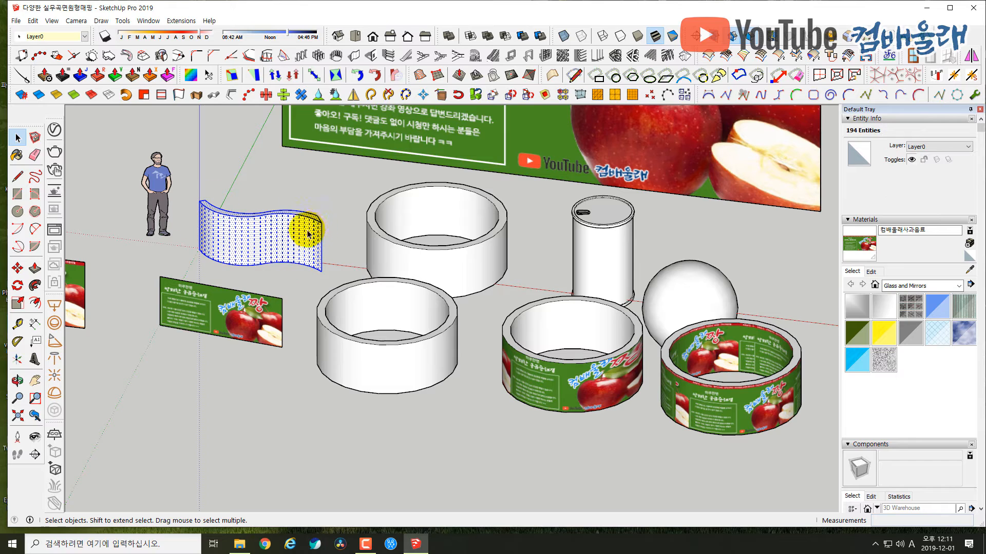
{"action": "left_click", "coordinate": [335, 214]}
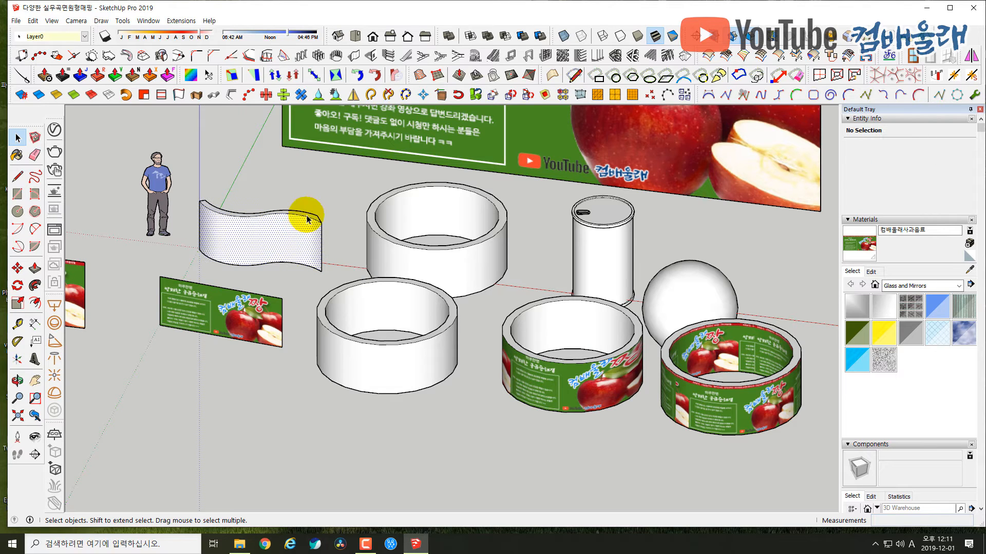
{"action": "left_click", "coordinate": [307, 215]}
{"action": "left_click", "coordinate": [195, 230]}
{"action": "left_click", "coordinate": [215, 232]}
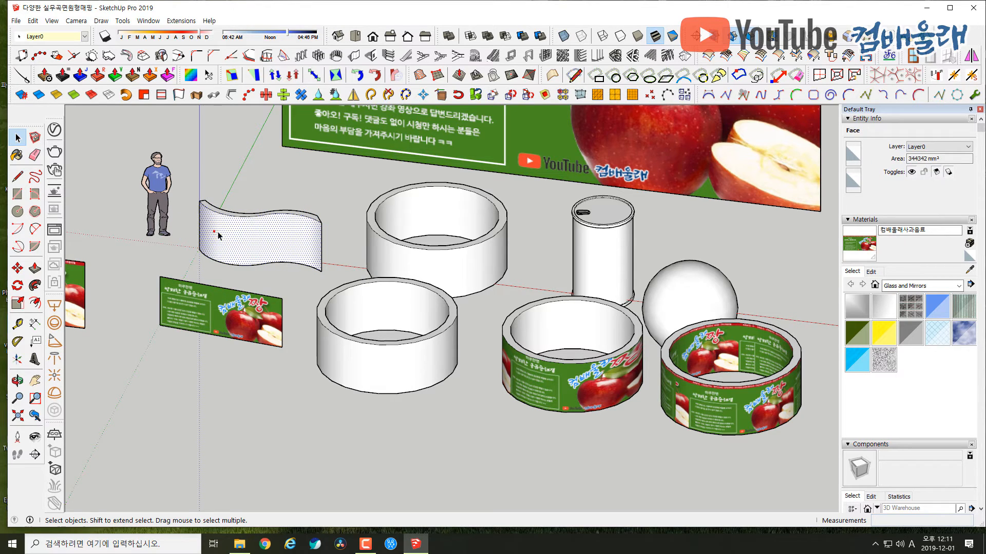
{"action": "left_click", "coordinate": [272, 194]}
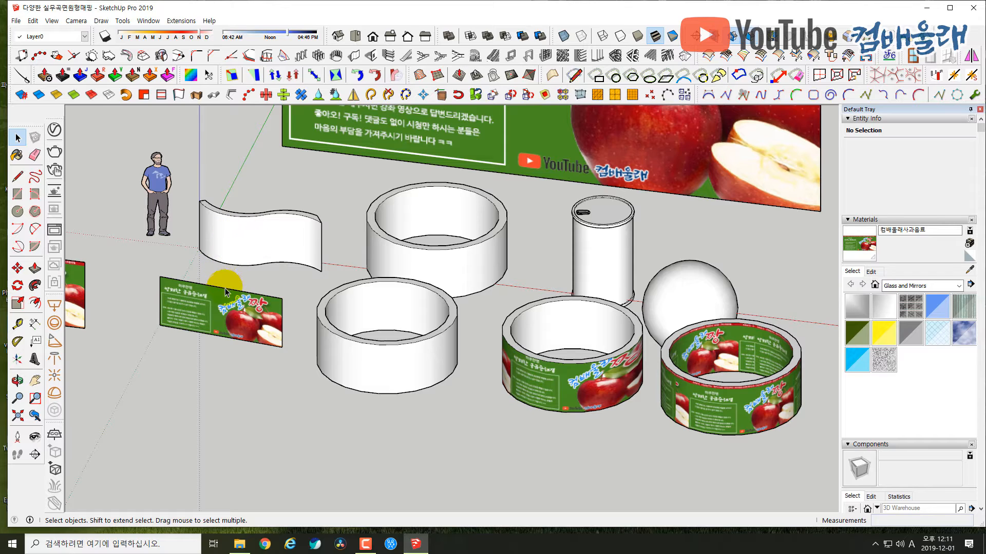
- Paint the front surface of the ungrouped S-curved wall with the flat rectangle's projected label texture
{"action": "key", "text": "b"}
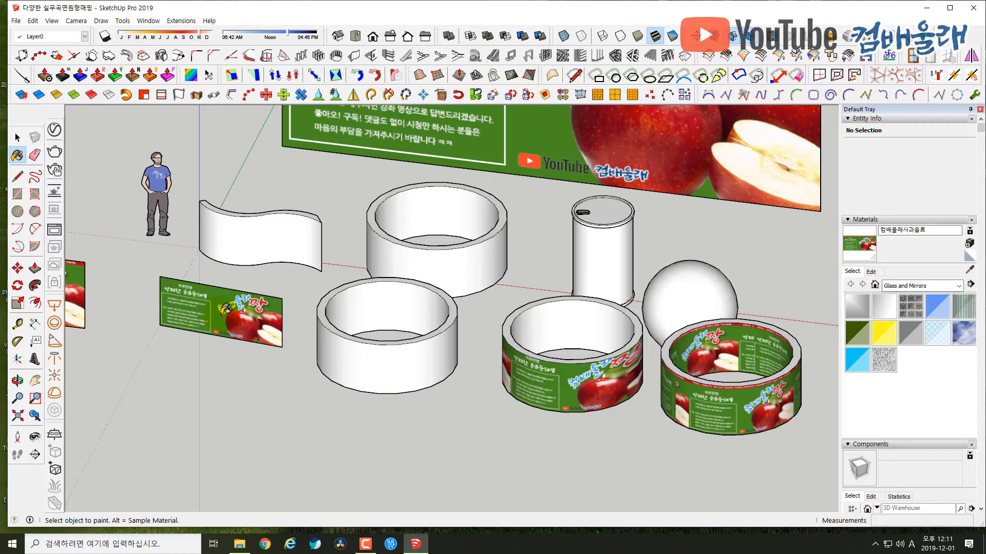
{"action": "left_click", "coordinate": [245, 241]}
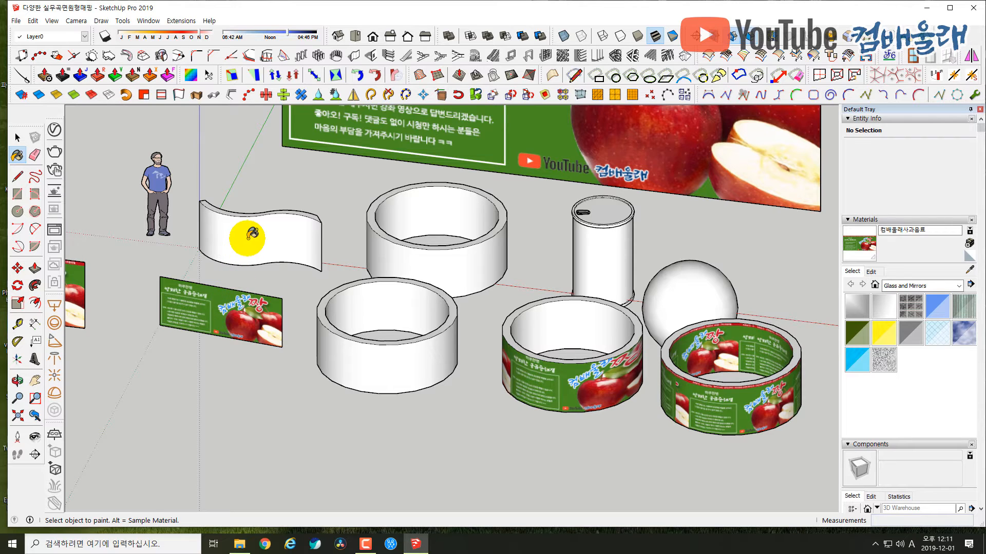
{"action": "left_click", "coordinate": [248, 239]}
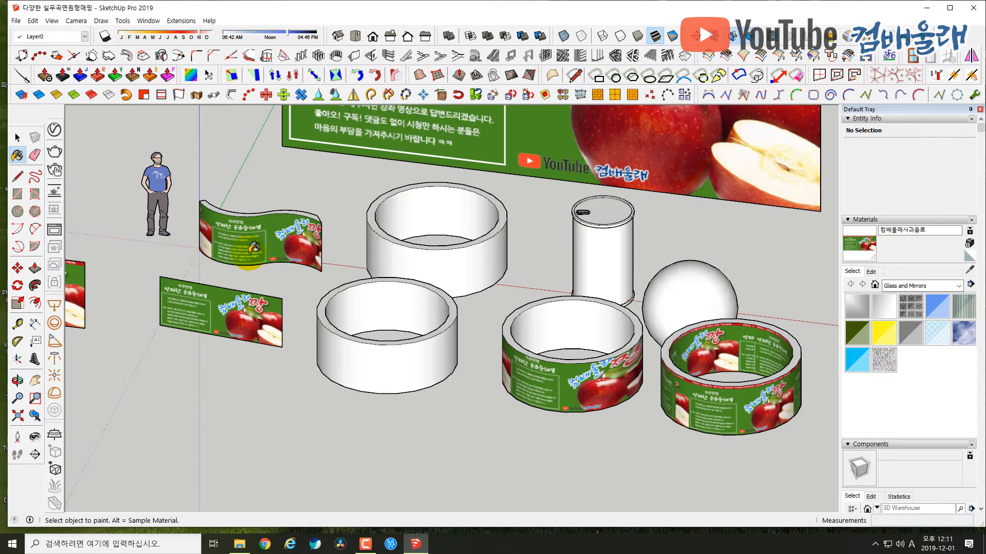
{"action": "mouse_move", "coordinate": [252, 249]}
{"action": "middle_mouse_down"}
{"action": "mouse_move", "coordinate": [271, 214]}
{"action": "mouse_move", "coordinate": [287, 211]}
{"action": "mouse_move", "coordinate": [277, 249]}
{"action": "mouse_move", "coordinate": [352, 250]}
{"action": "mouse_move", "coordinate": [322, 312]}
{"action": "mouse_move", "coordinate": [319, 288]}
{"action": "mouse_move", "coordinate": [343, 257]}
{"action": "mouse_move", "coordinate": [373, 260]}
{"action": "middle_mouse_up"}
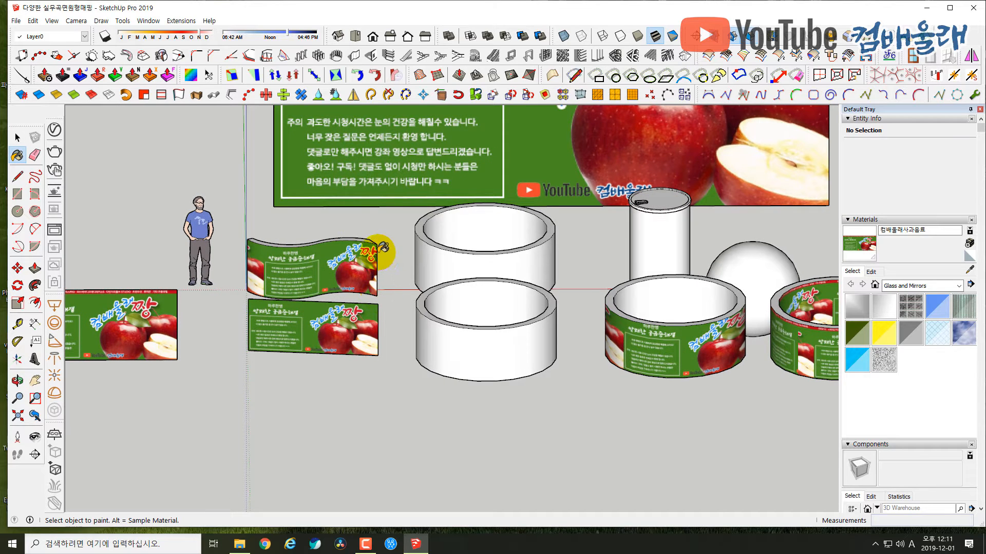
{"action": "scroll", "coordinate": [353, 260], "scroll_direction": "up", "scroll_amount": 4}
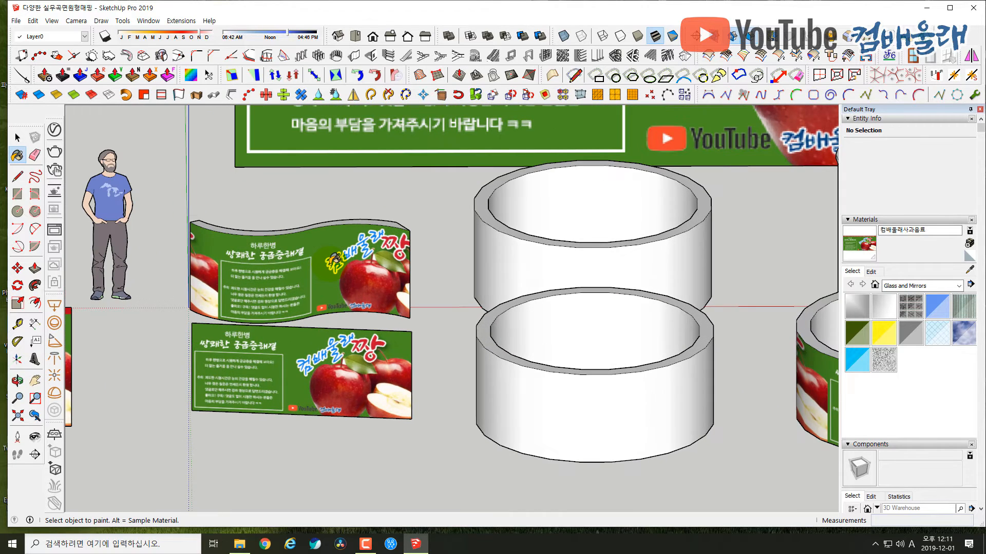
{"action": "key", "text": "space"}
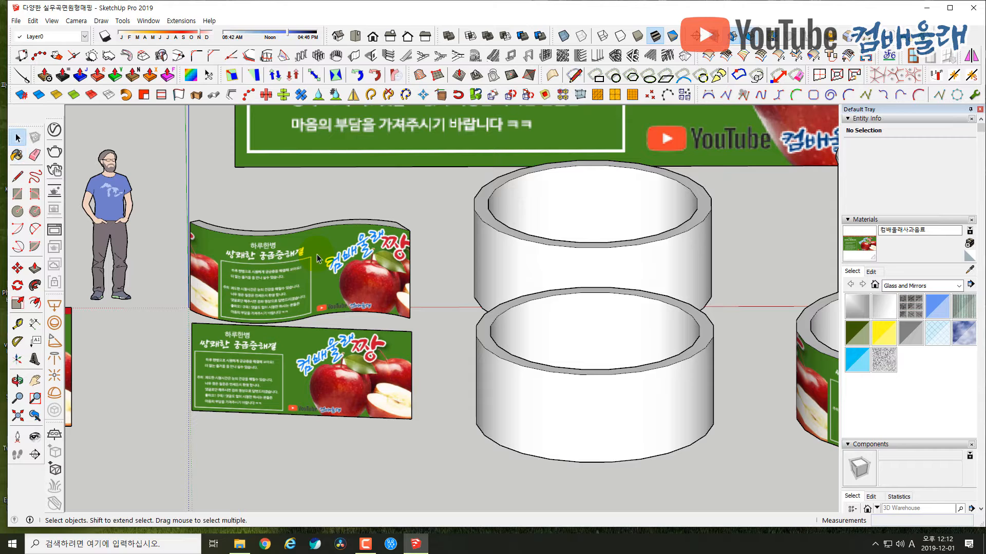
- Check which commands are offered for the whole smooth front surface of the S-curved wall, leaving it deselected
{"action": "right_click", "coordinate": [317, 255]}
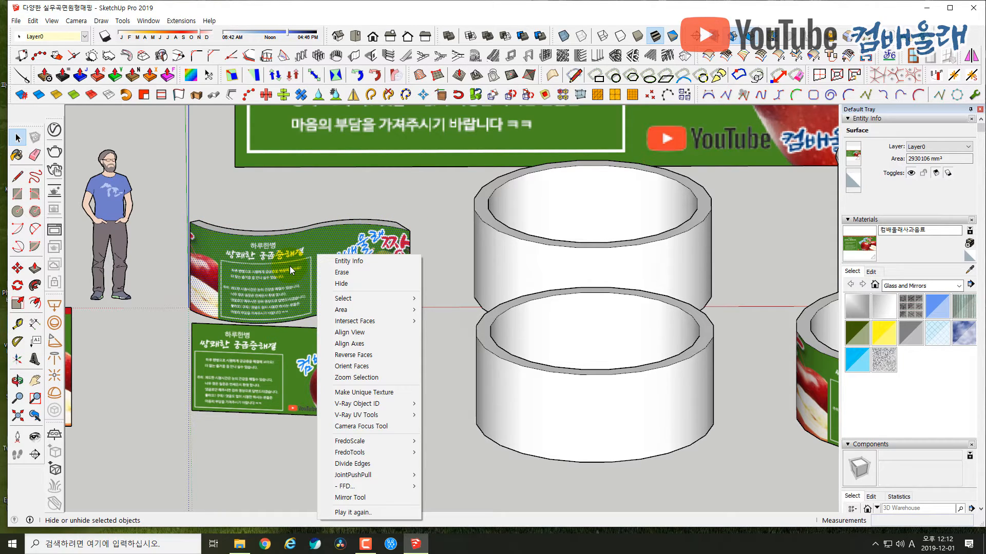
{"action": "mouse_move", "coordinate": [363, 302]}
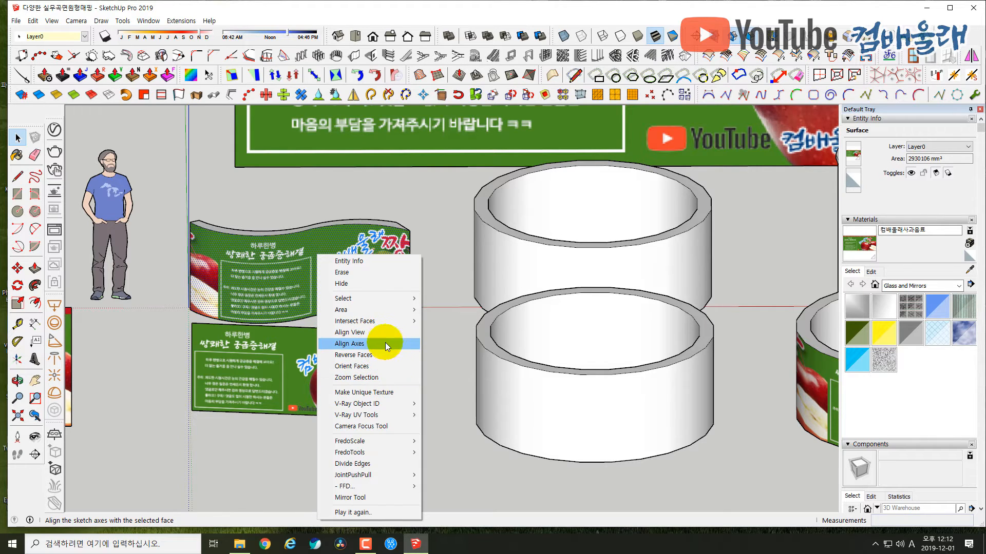
{"action": "mouse_move", "coordinate": [395, 303]}
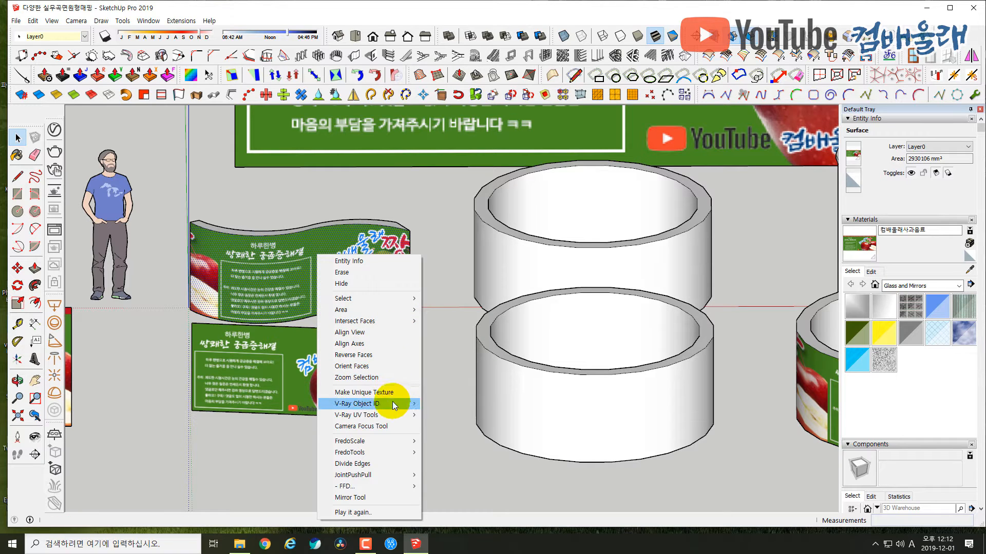
{"action": "left_click", "coordinate": [282, 445]}
{"action": "left_click", "coordinate": [282, 446]}
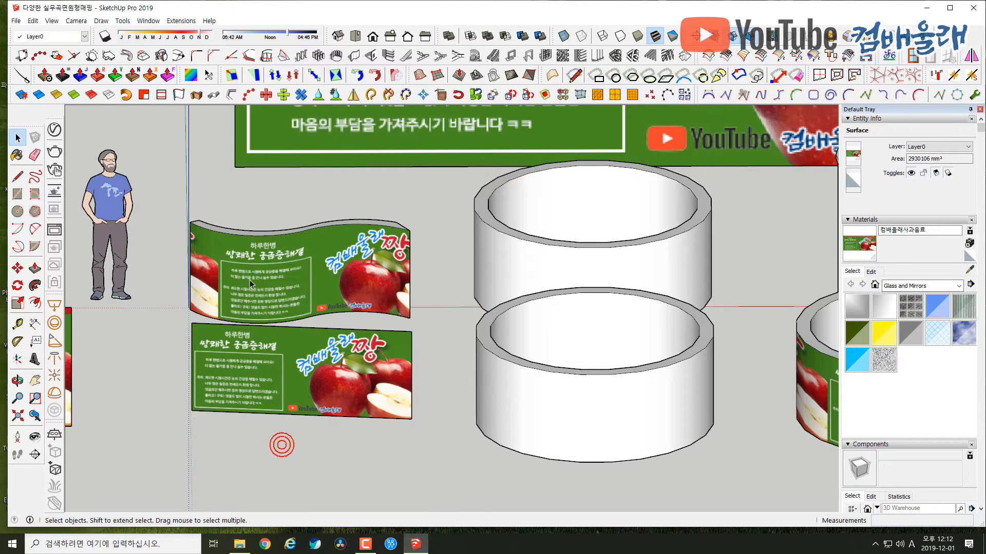
{"action": "left_click", "coordinate": [210, 246]}
{"action": "left_click", "coordinate": [214, 202]}
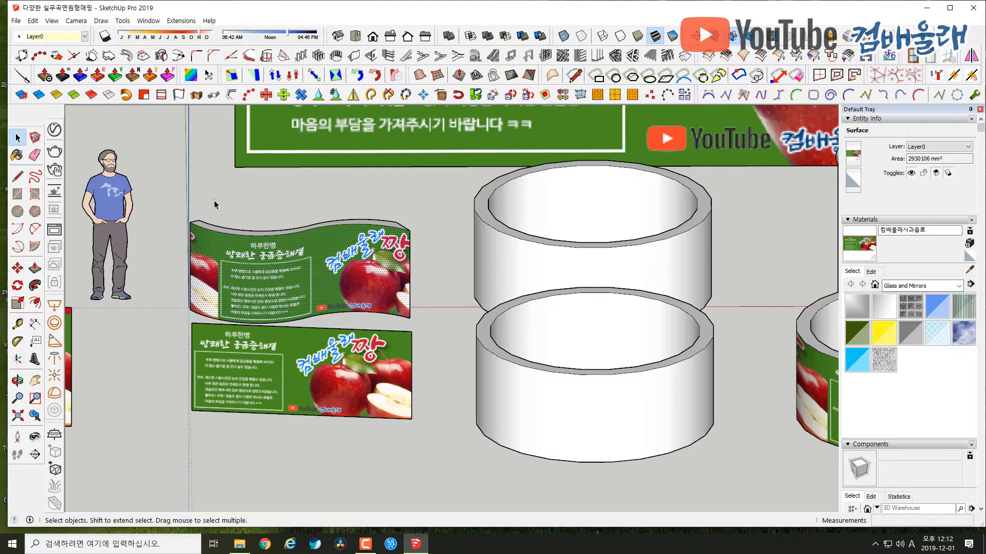
- Turn on Hidden Geometry and check the Texture options of a single facet on the S-curved wall's front
{"action": "left_click", "coordinate": [51, 22]}
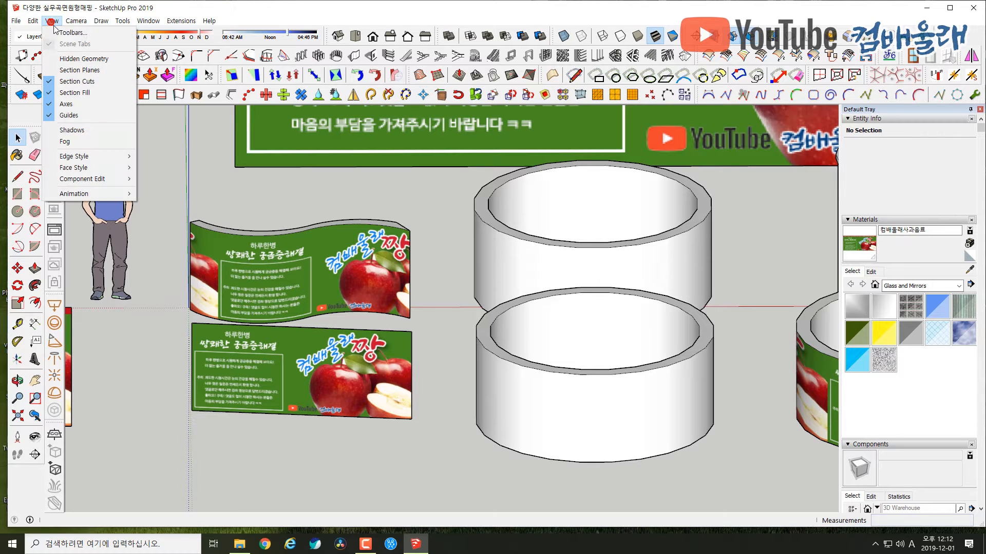
{"action": "left_click", "coordinate": [75, 60]}
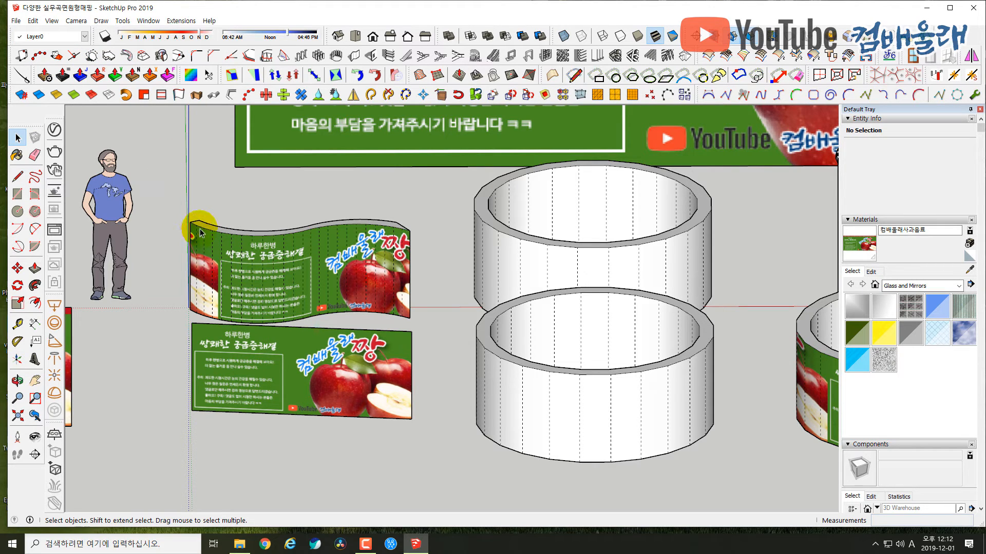
{"action": "right_click", "coordinate": [217, 255]}
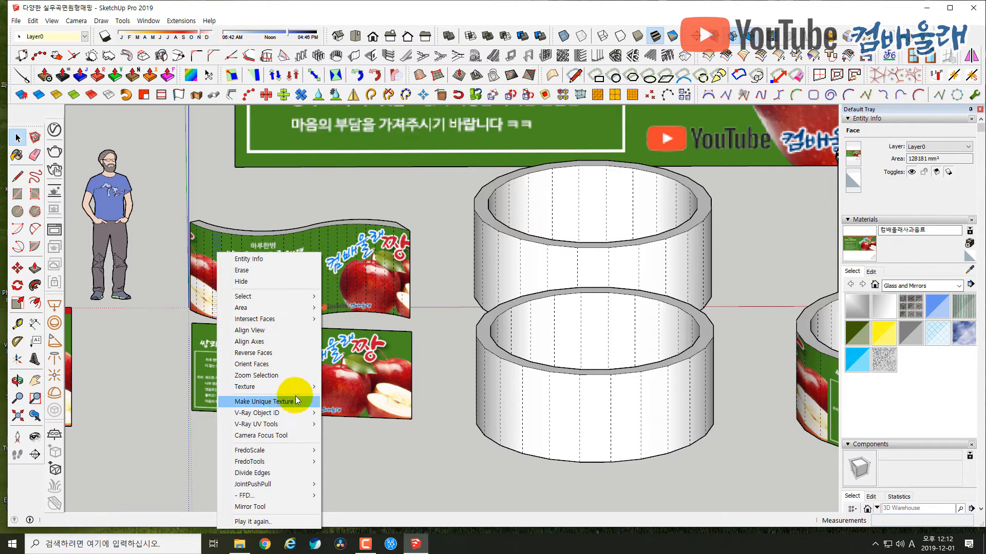
{"action": "mouse_move", "coordinate": [313, 388]}
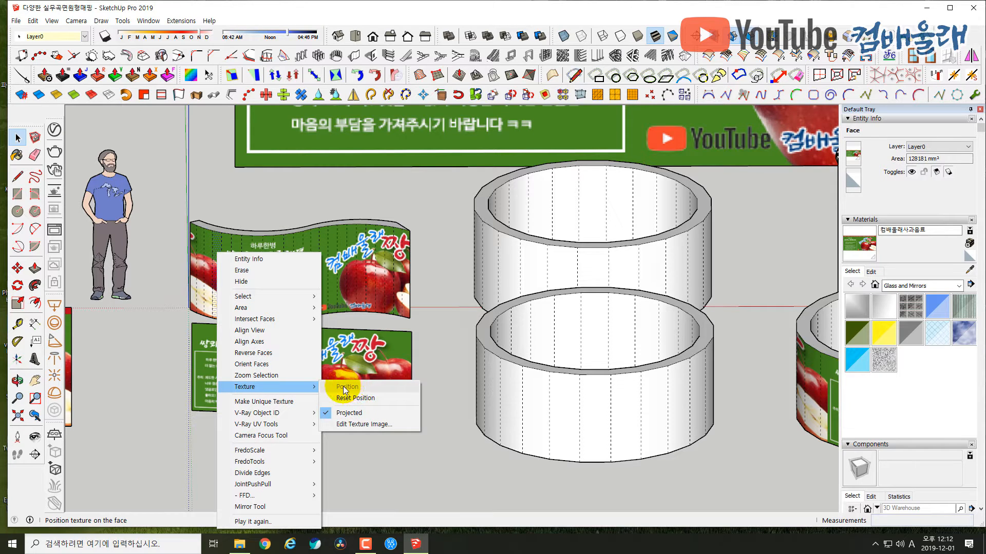
{"action": "left_click", "coordinate": [365, 451]}
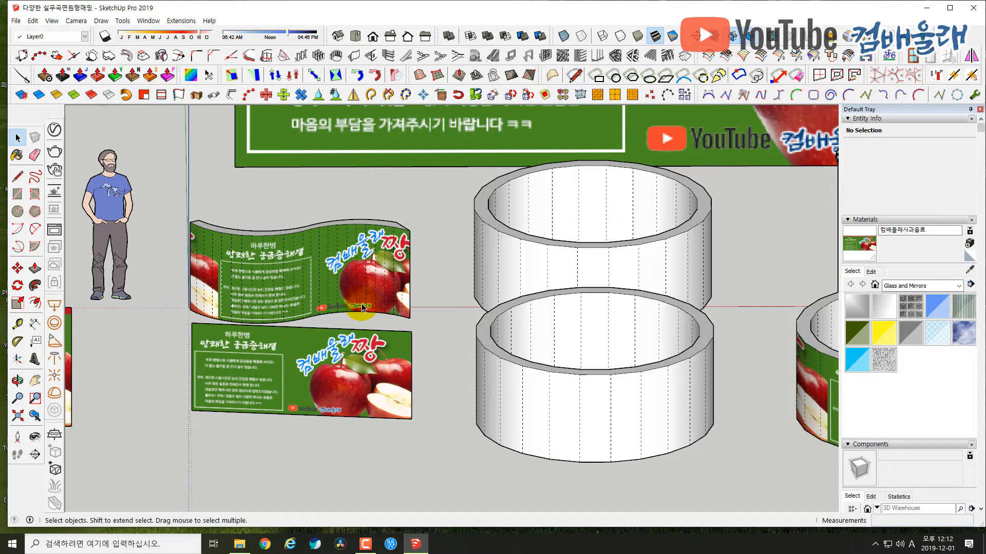
- Turn off Hidden Geometry and compare the label on the S-curved wall with the flat rectangle's label
{"action": "left_click", "coordinate": [51, 21]}
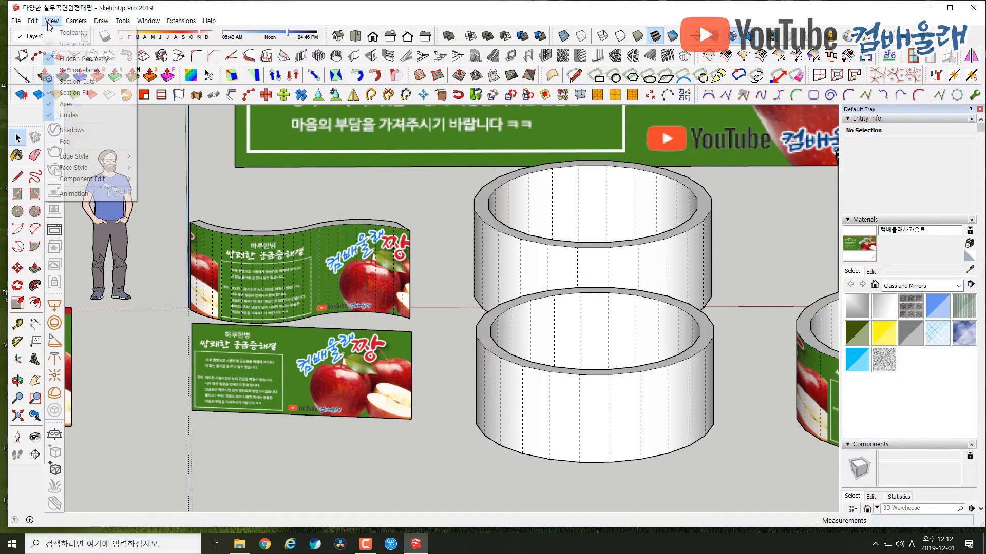
{"action": "left_click", "coordinate": [64, 58]}
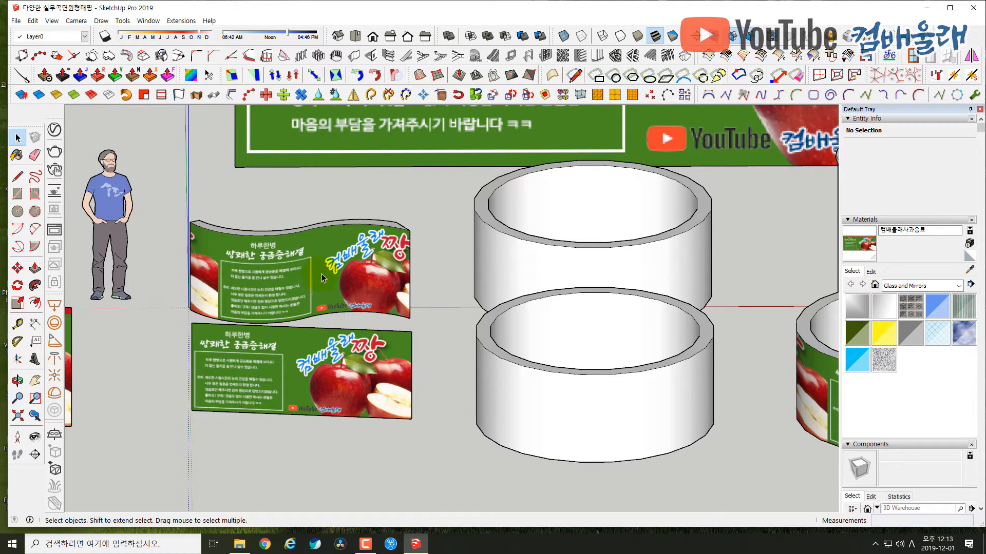
{"action": "scroll", "coordinate": [362, 310], "scroll_direction": "down", "scroll_amount": 2}
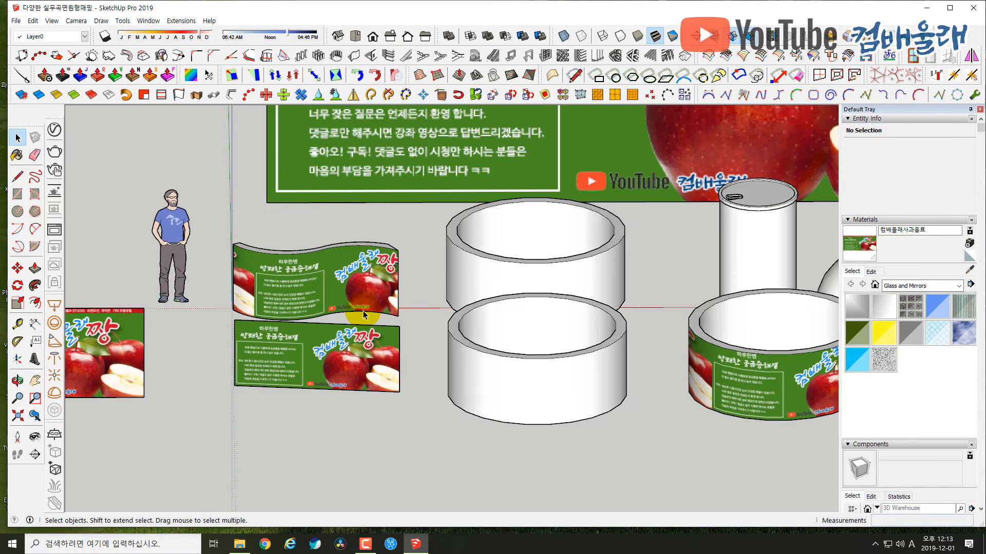
{"action": "scroll", "coordinate": [363, 316], "scroll_direction": "down", "scroll_amount": 1}
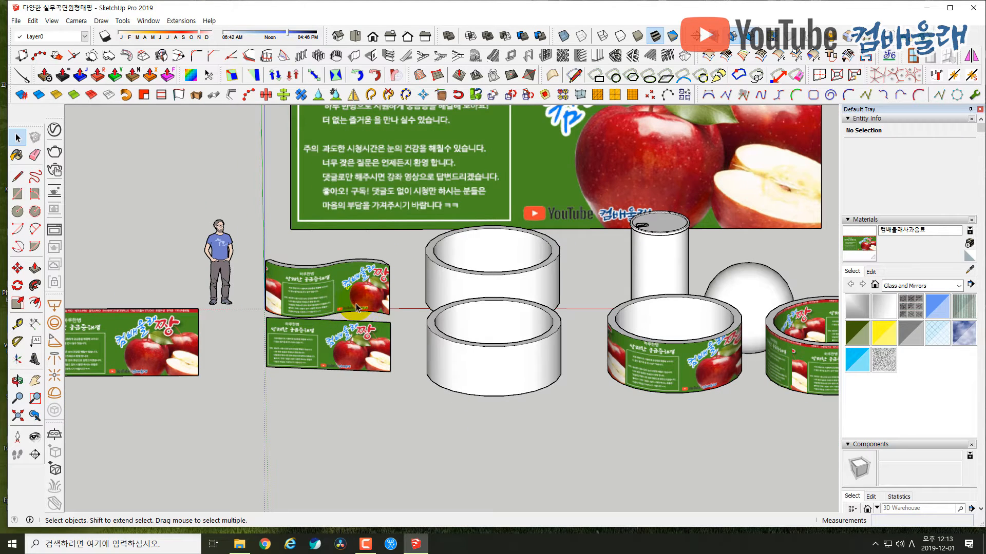
{"action": "middle_click_drag", "start_coordinate": [334, 314], "coordinate": [352, 341]}
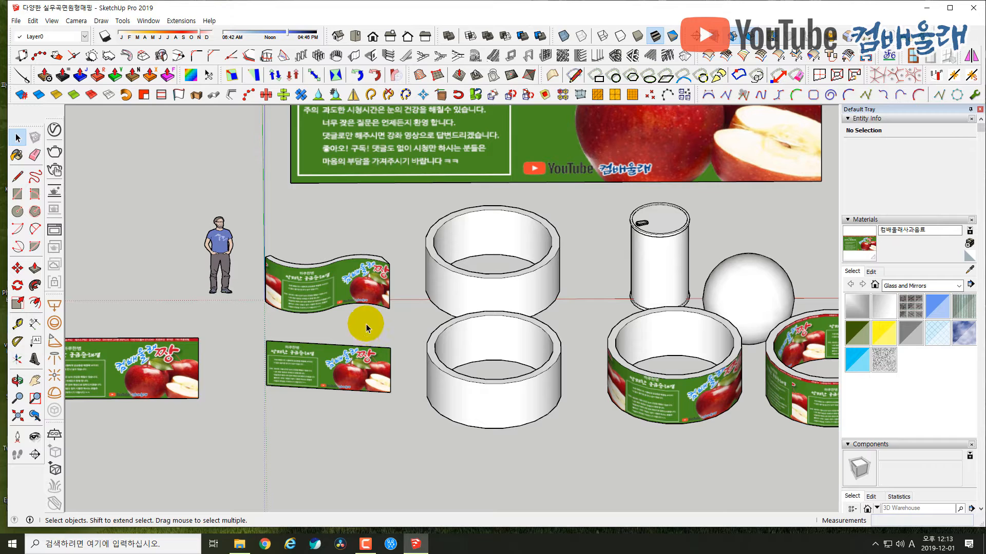
{"action": "scroll", "coordinate": [355, 304], "scroll_direction": "up", "scroll_amount": 4}
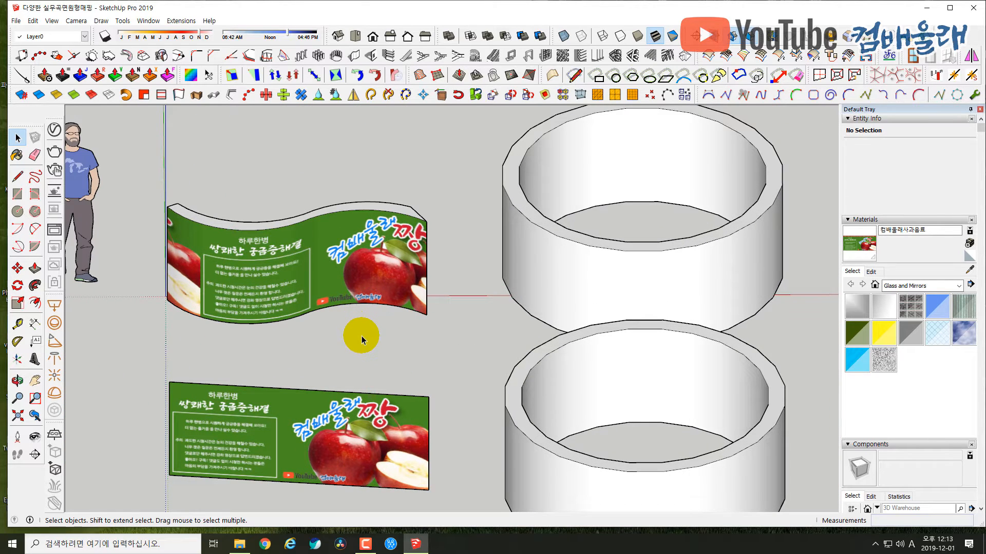
{"action": "mouse_move", "coordinate": [361, 340]}
{"action": "middle_mouse_down"}
{"action": "mouse_move", "coordinate": [323, 284]}
{"action": "mouse_move", "coordinate": [330, 323]}
{"action": "mouse_move", "coordinate": [330, 301]}
{"action": "mouse_move", "coordinate": [283, 327]}
{"action": "middle_mouse_up"}
{"action": "scroll", "coordinate": [313, 315], "scroll_direction": "down", "scroll_amount": 1}
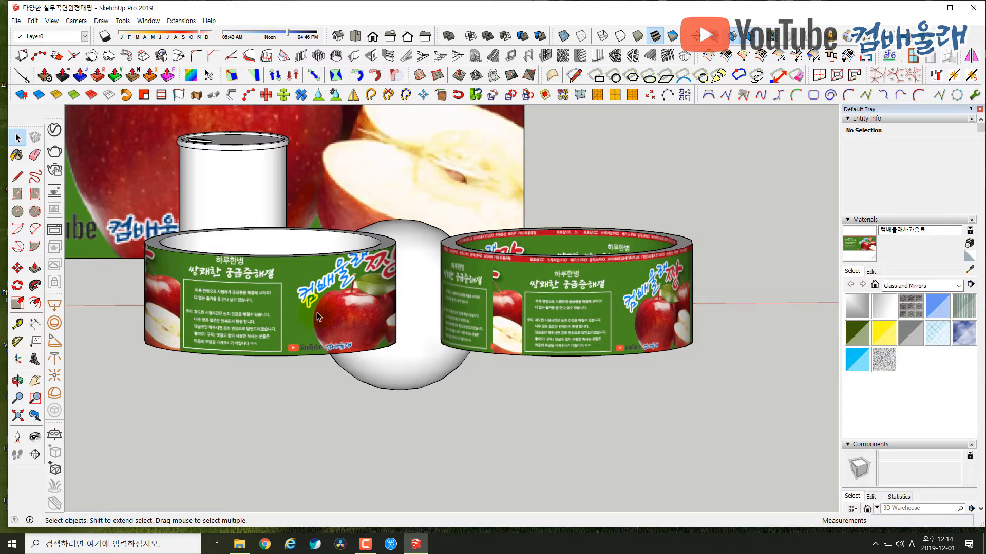
- Compare the two label-covered rings with the blank rings, the S-curved wall and the flat label rectangle
{"action": "middle_click_drag", "start_coordinate": [325, 304], "coordinate": [544, 314]}
{"action": "middle_click_drag", "start_coordinate": [199, 291], "coordinate": [168, 342]}
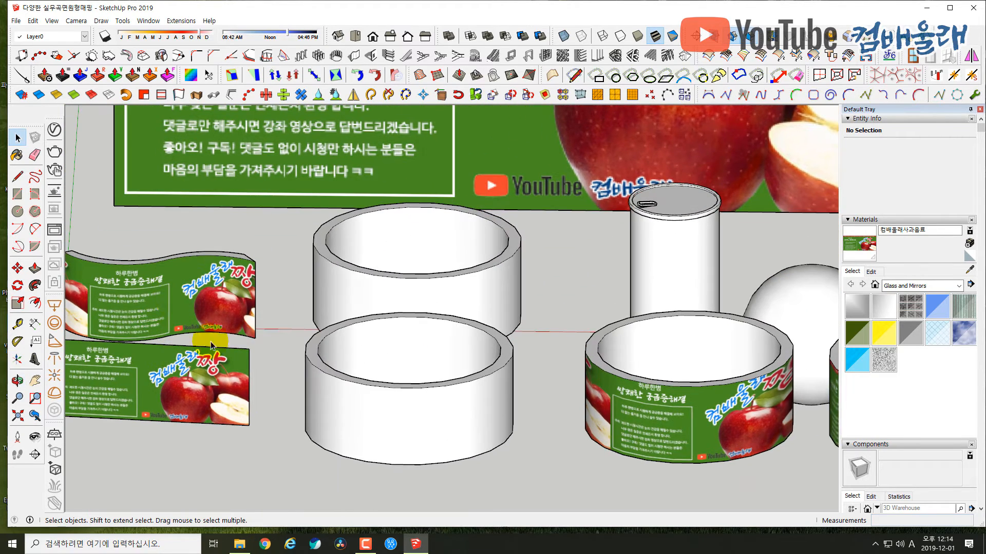
{"action": "mouse_move", "coordinate": [664, 421]}
{"action": "middle_mouse_down"}
{"action": "mouse_move", "coordinate": [404, 359]}
{"action": "mouse_move", "coordinate": [373, 299]}
{"action": "middle_mouse_up"}
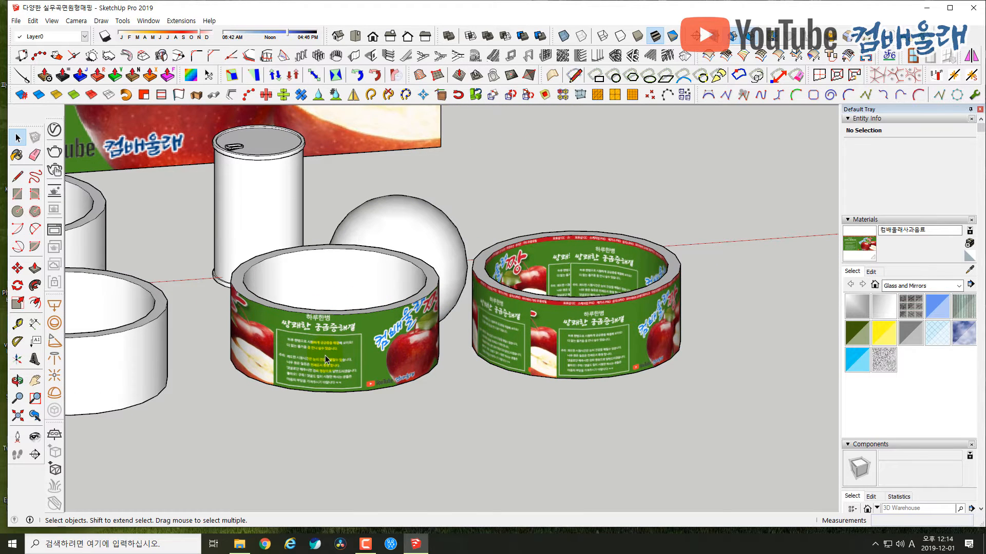
{"action": "scroll", "coordinate": [325, 355], "scroll_direction": "up", "scroll_amount": 2}
{"action": "middle_click_drag", "start_coordinate": [325, 354], "coordinate": [231, 310]}
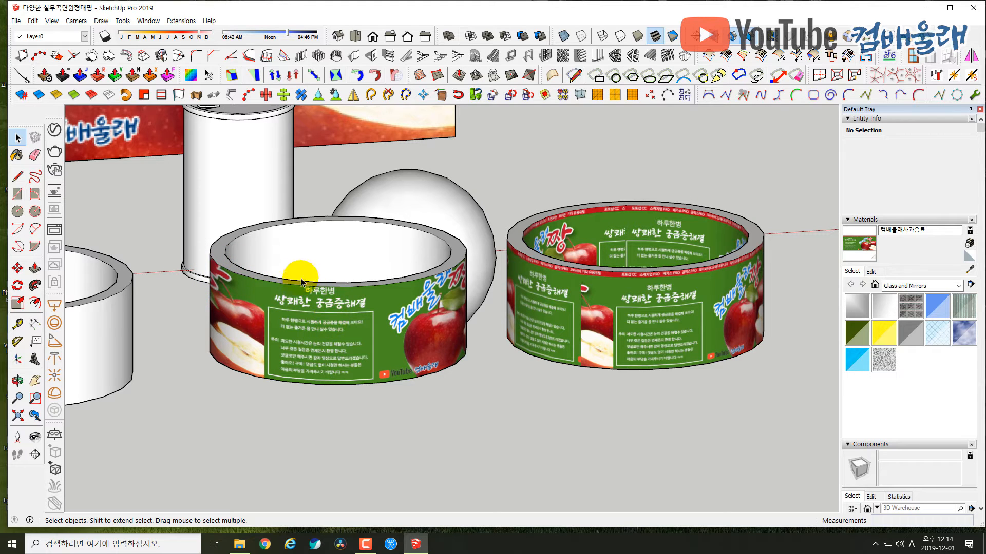
{"action": "middle_click_drag", "start_coordinate": [367, 265], "coordinate": [694, 270], "text": "shift"}
{"action": "middle_click_drag", "start_coordinate": [358, 273], "coordinate": [611, 274], "text": "shift"}
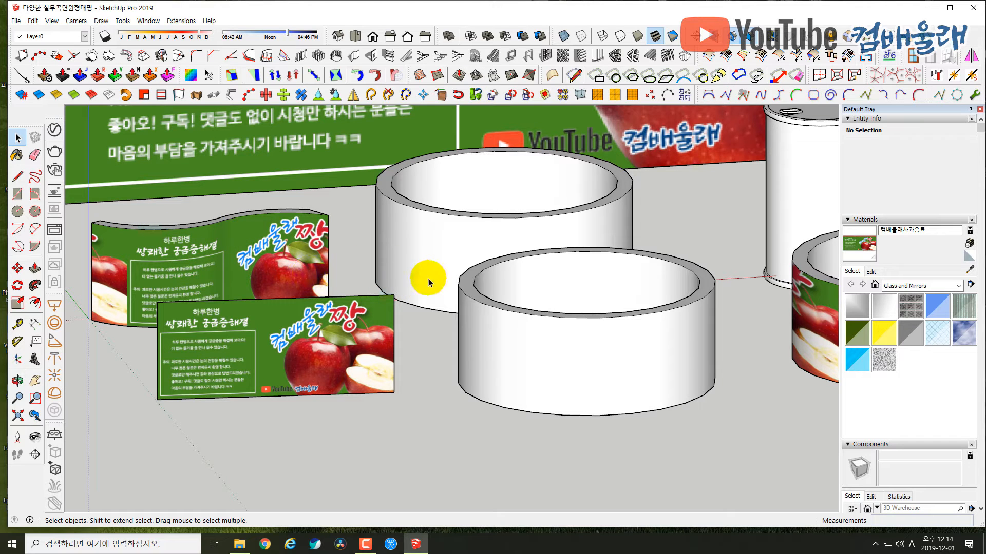
{"action": "middle_click_drag", "start_coordinate": [431, 278], "coordinate": [196, 281], "text": "shift"}
{"action": "middle_click_drag", "start_coordinate": [564, 309], "coordinate": [353, 312], "text": "shift"}
{"action": "middle_click_drag", "start_coordinate": [454, 322], "coordinate": [378, 329], "text": "shift"}
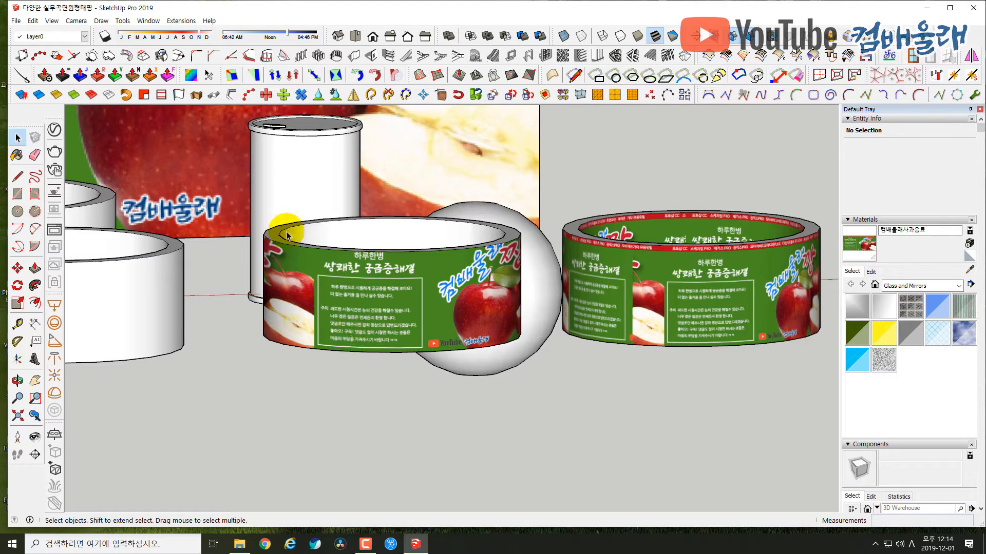
{"action": "triple_click", "coordinate": [392, 282]}
{"action": "left_click", "coordinate": [434, 382]}
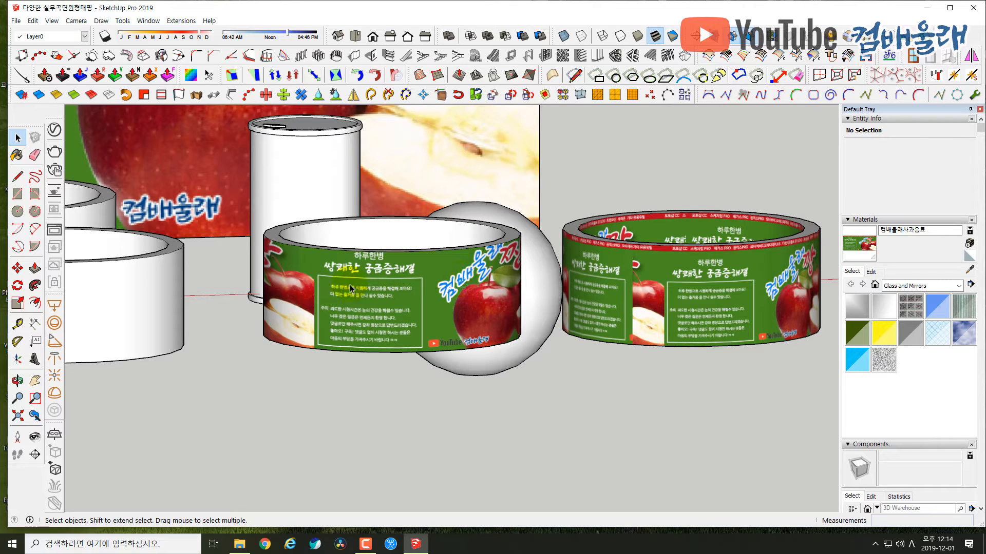
- Inspect the two label-covered rings from several sides, comparing how the label picture fits around each curved surface
{"action": "middle_click_drag", "start_coordinate": [288, 281], "coordinate": [439, 289]}
{"action": "mouse_move", "coordinate": [437, 332]}
{"action": "middle_mouse_down"}
{"action": "mouse_move", "coordinate": [485, 370]}
{"action": "mouse_move", "coordinate": [459, 377]}
{"action": "mouse_move", "coordinate": [542, 356]}
{"action": "middle_mouse_up"}
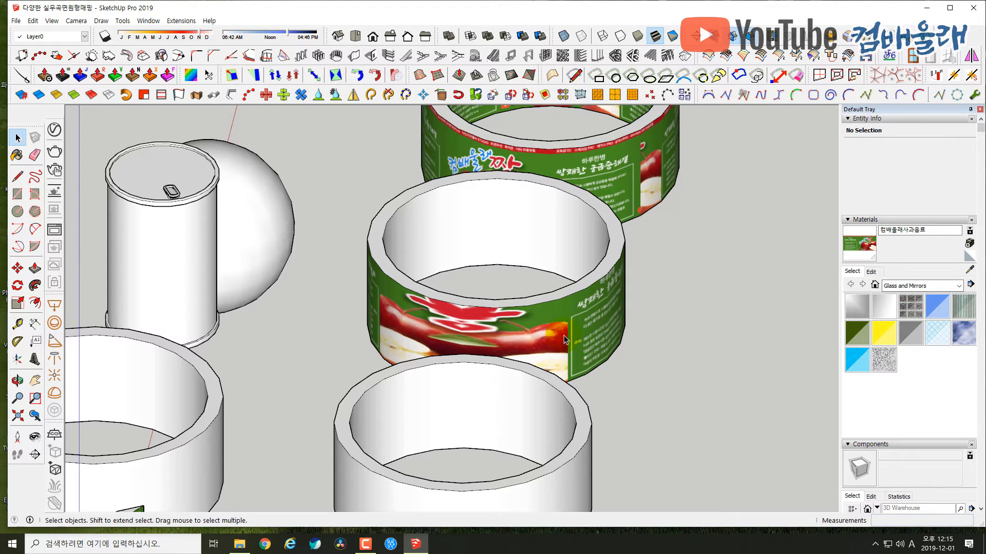
{"action": "middle_click_drag", "start_coordinate": [367, 319], "coordinate": [623, 310]}
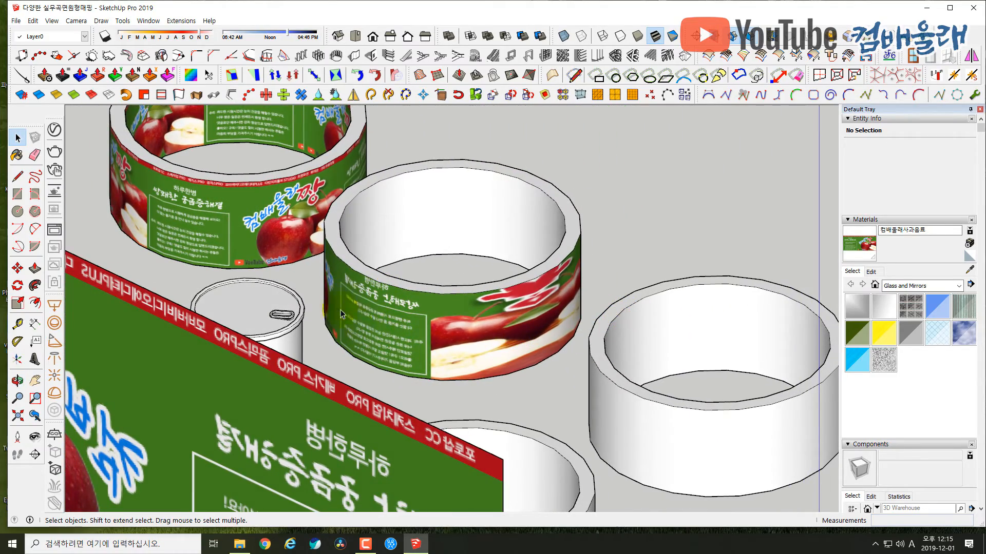
{"action": "mouse_move", "coordinate": [378, 334]}
{"action": "middle_mouse_down"}
{"action": "mouse_move", "coordinate": [547, 334]}
{"action": "mouse_move", "coordinate": [325, 308]}
{"action": "mouse_move", "coordinate": [705, 410]}
{"action": "mouse_move", "coordinate": [502, 341]}
{"action": "mouse_move", "coordinate": [372, 337]}
{"action": "middle_mouse_up"}
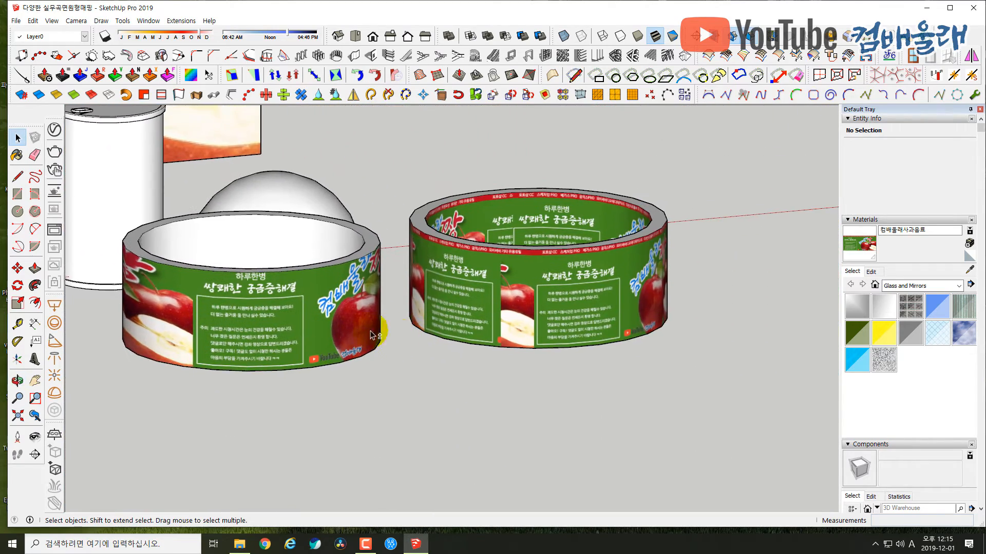
{"action": "middle_click_drag", "start_coordinate": [263, 306], "coordinate": [235, 321], "text": "shift"}
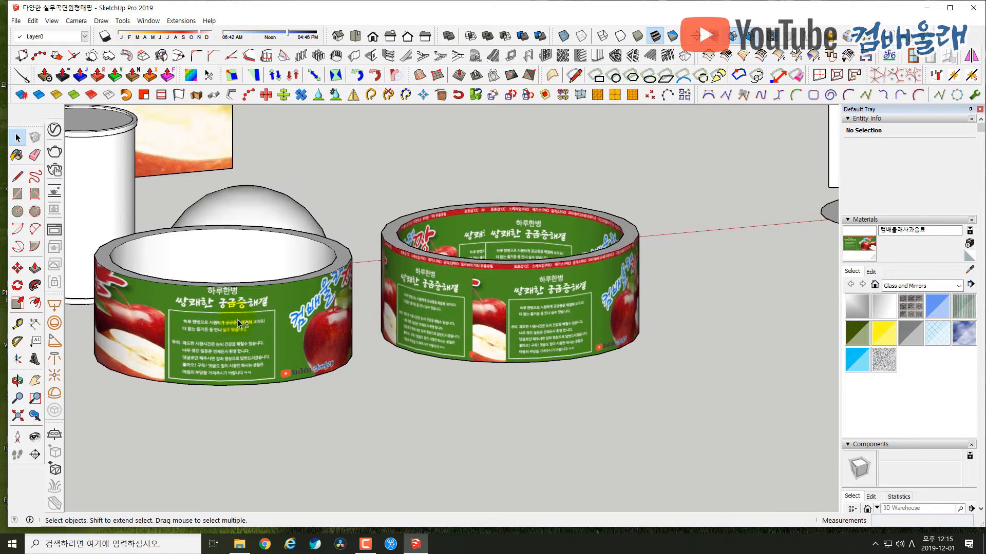
{"action": "middle_click_drag", "start_coordinate": [433, 320], "coordinate": [481, 347]}
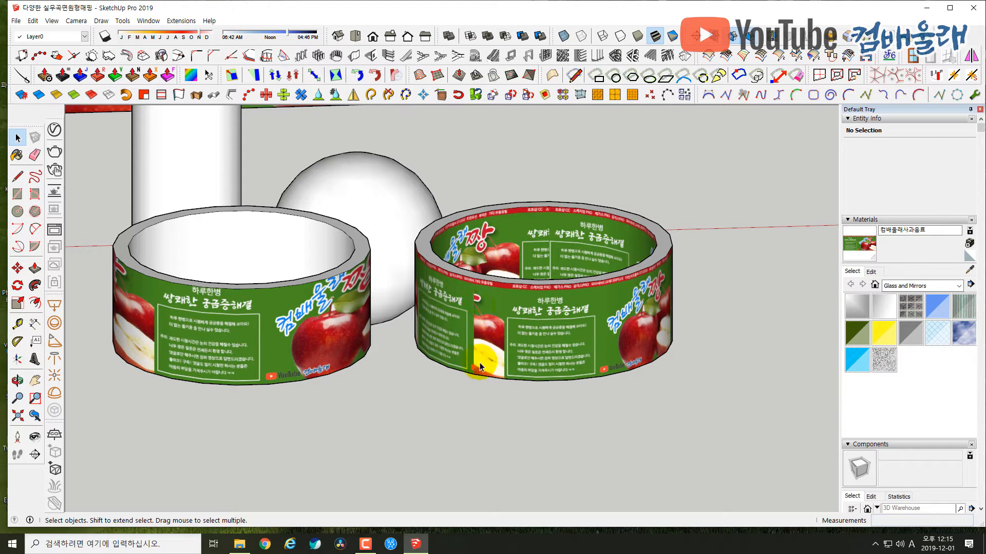
{"action": "middle_click_drag", "start_coordinate": [629, 333], "coordinate": [532, 347]}
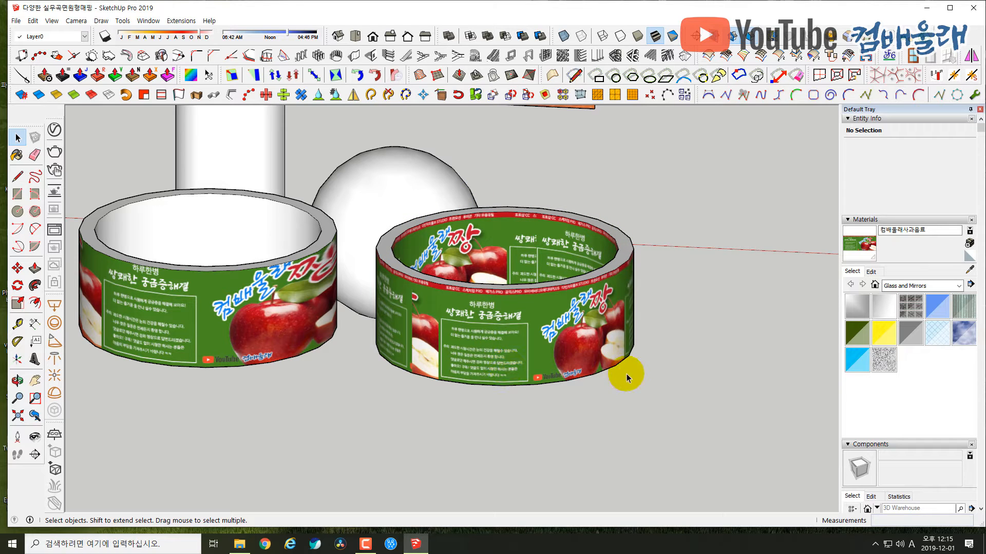
{"action": "middle_click_drag", "start_coordinate": [622, 359], "coordinate": [651, 372]}
{"action": "middle_click_drag", "start_coordinate": [506, 353], "coordinate": [448, 346]}
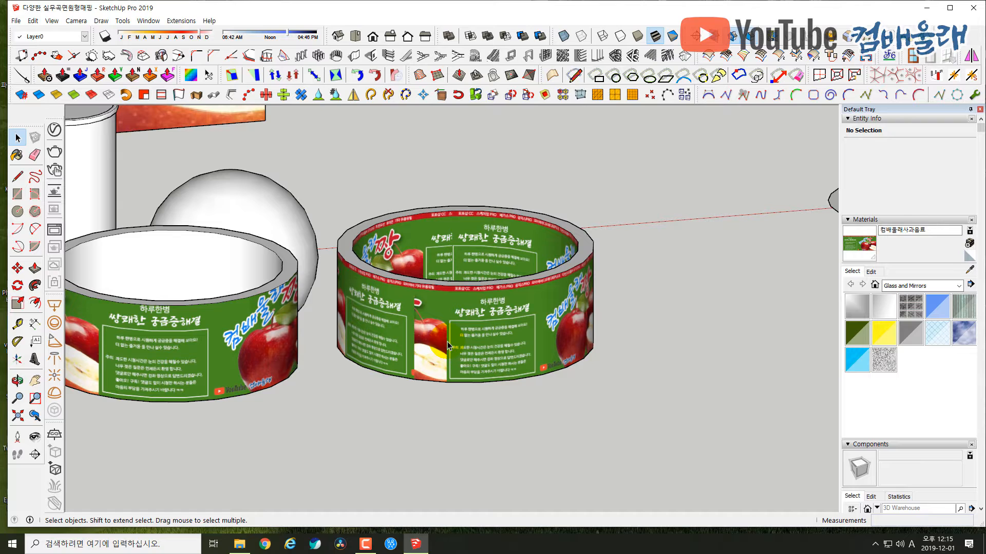
{"action": "mouse_move", "coordinate": [466, 328]}
{"action": "middle_mouse_down"}
{"action": "mouse_move", "coordinate": [507, 290]}
{"action": "mouse_move", "coordinate": [478, 314]}
{"action": "middle_mouse_up"}
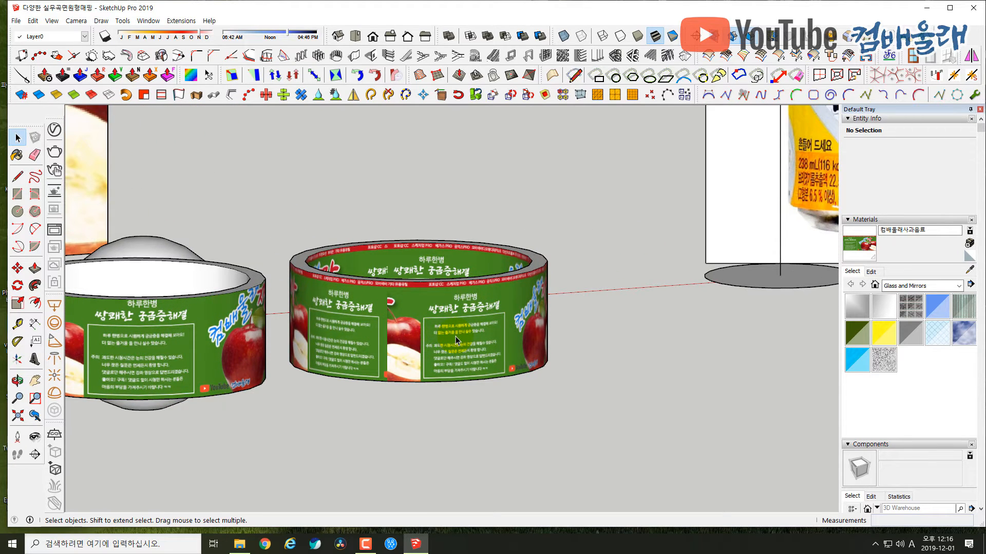
{"action": "middle_click_drag", "start_coordinate": [455, 337], "coordinate": [461, 341]}
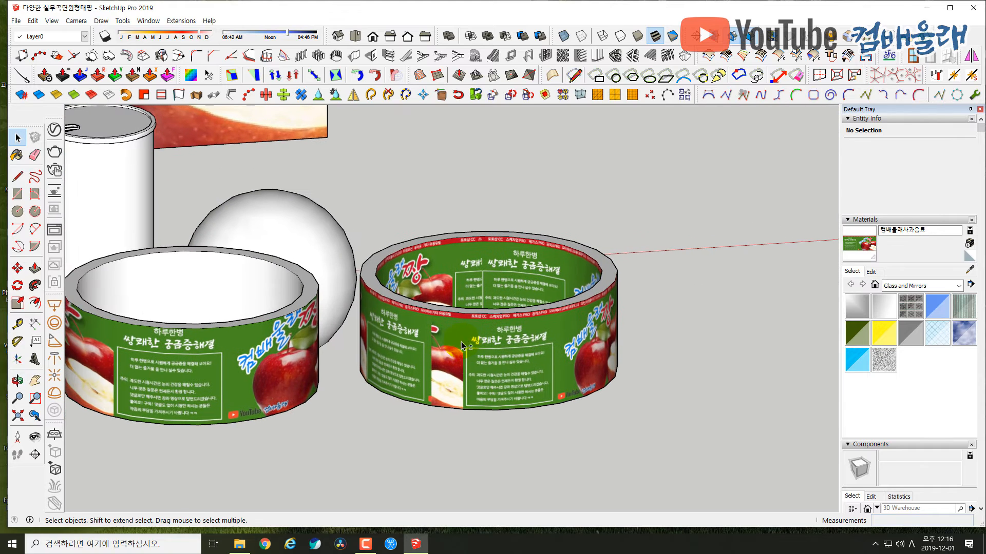
{"action": "middle_click_drag", "start_coordinate": [401, 349], "coordinate": [450, 339], "text": "shift"}
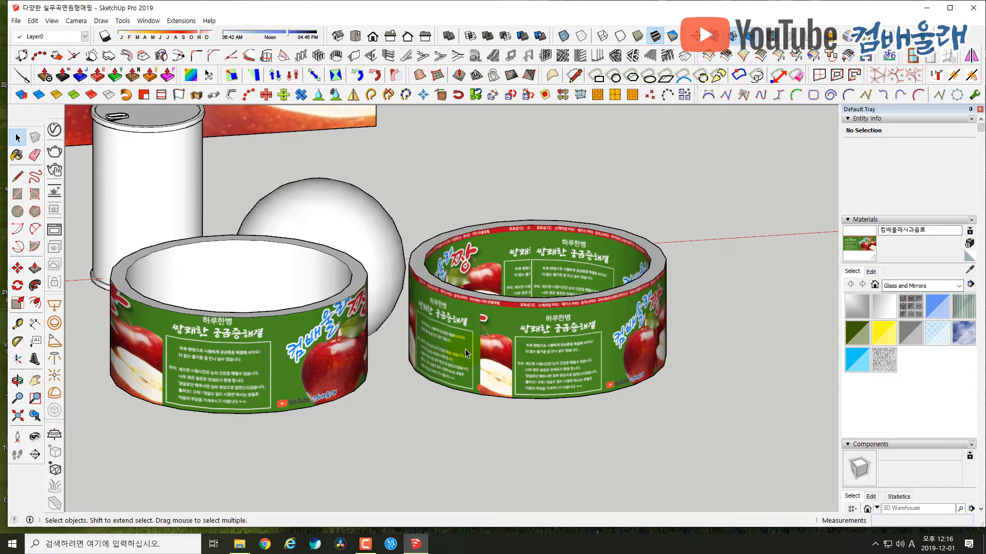
{"action": "middle_click_drag", "start_coordinate": [531, 353], "coordinate": [504, 354]}
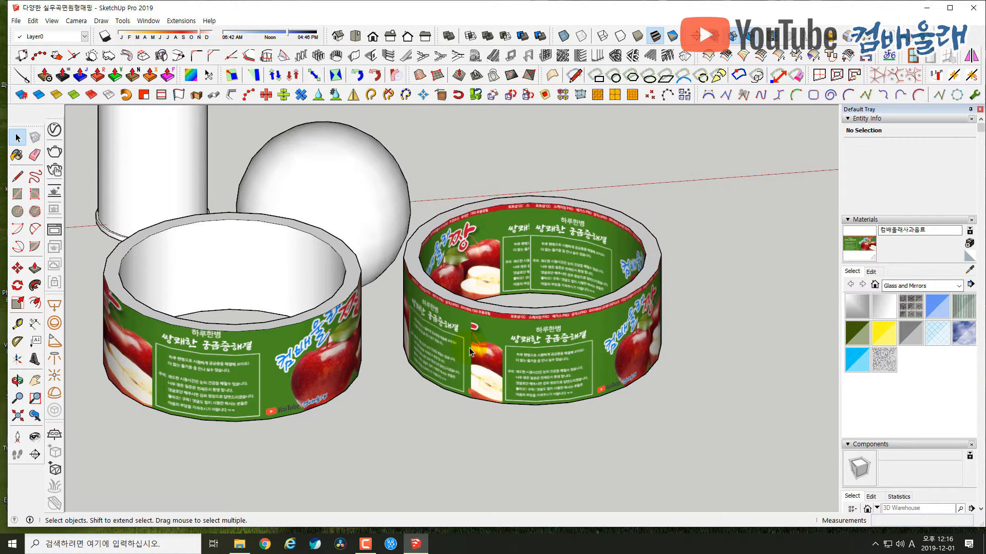
{"action": "scroll", "coordinate": [470, 353], "scroll_direction": "down", "scroll_amount": 1}
{"action": "middle_click_drag", "start_coordinate": [463, 347], "coordinate": [539, 330], "text": "shift"}
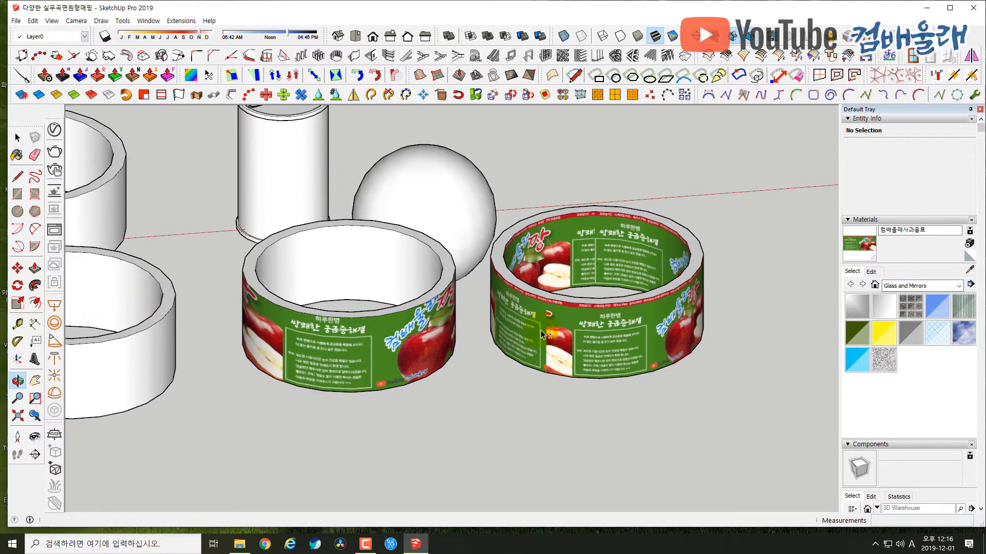
{"action": "middle_click_drag", "start_coordinate": [574, 328], "coordinate": [595, 325], "text": "shift"}
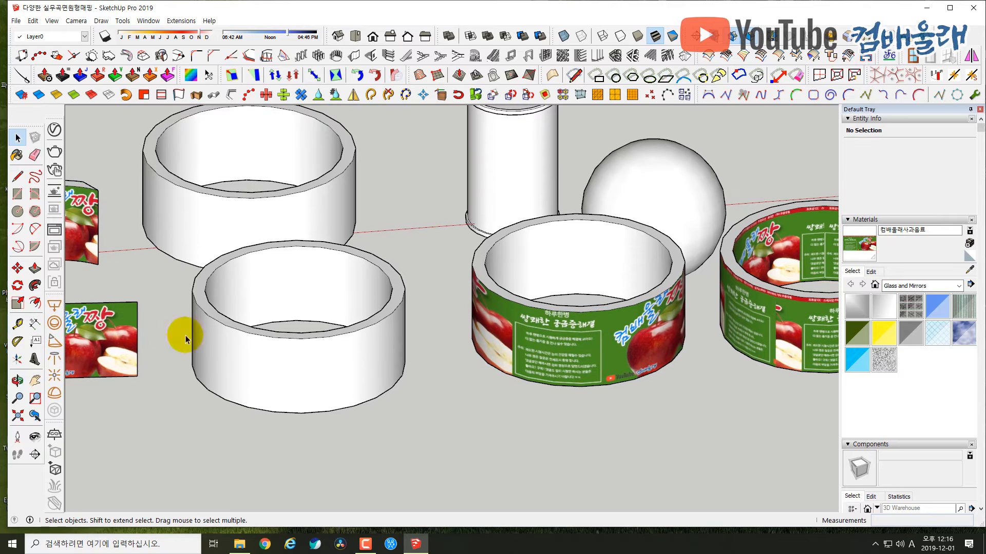
- Compare the blank rings with the label-covered rings and the flat label from above and from a low front view
{"action": "middle_click_drag", "start_coordinate": [408, 363], "coordinate": [313, 370], "text": "shift"}
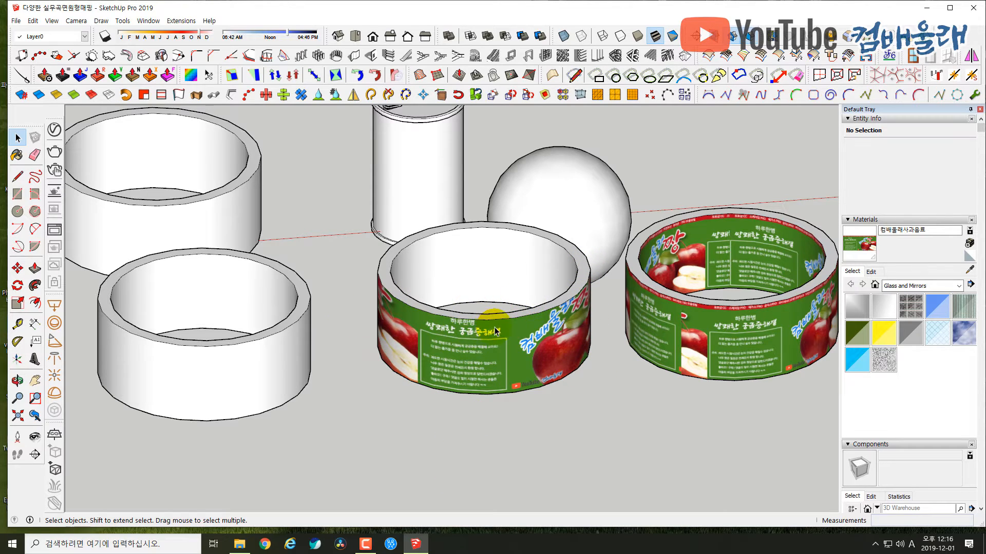
{"action": "scroll", "coordinate": [507, 330], "scroll_direction": "down", "scroll_amount": 2}
{"action": "middle_click_drag", "start_coordinate": [514, 327], "coordinate": [501, 310], "text": "shift"}
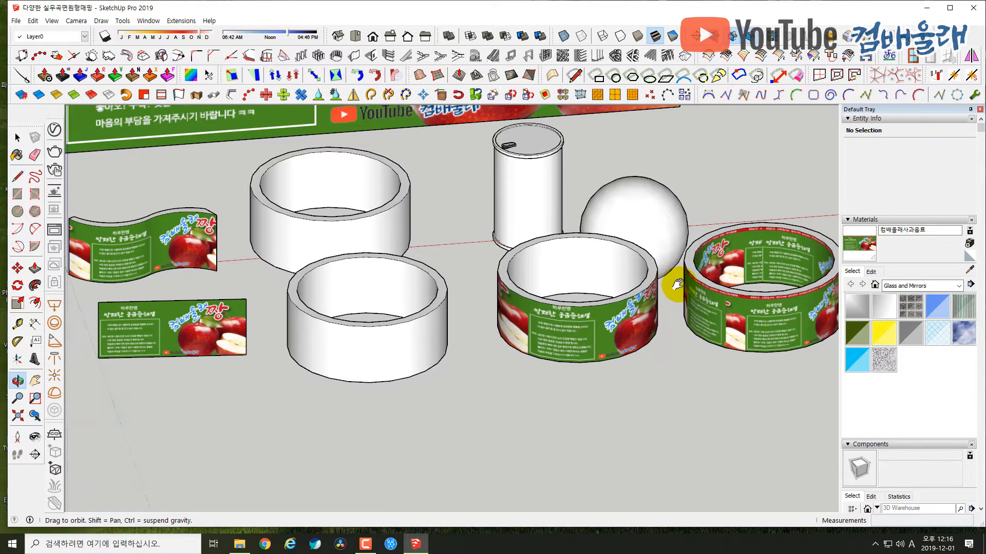
{"action": "middle_click_drag", "start_coordinate": [593, 288], "coordinate": [675, 284], "text": "shift"}
{"action": "middle_click_drag", "start_coordinate": [402, 297], "coordinate": [411, 396]}
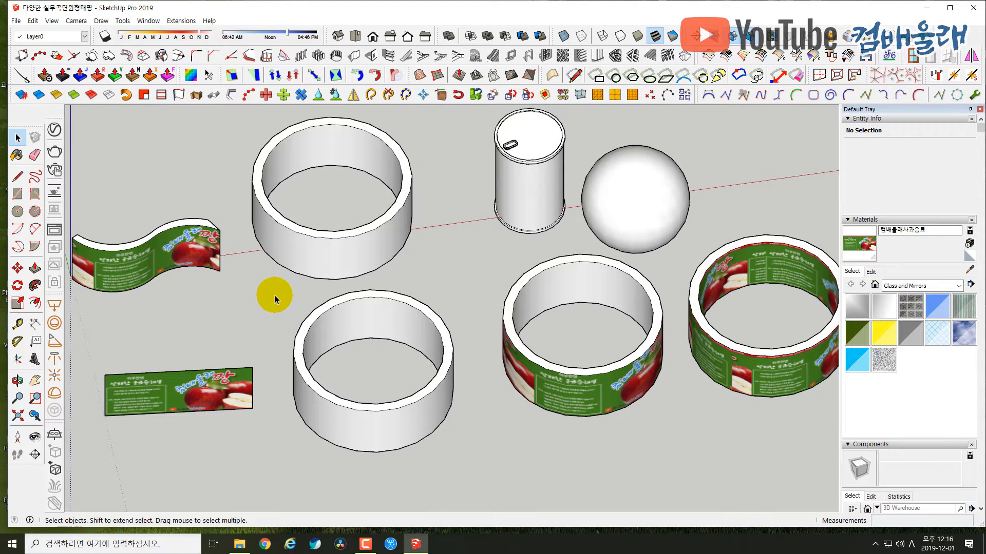
{"action": "middle_click_drag", "start_coordinate": [325, 379], "coordinate": [370, 311]}
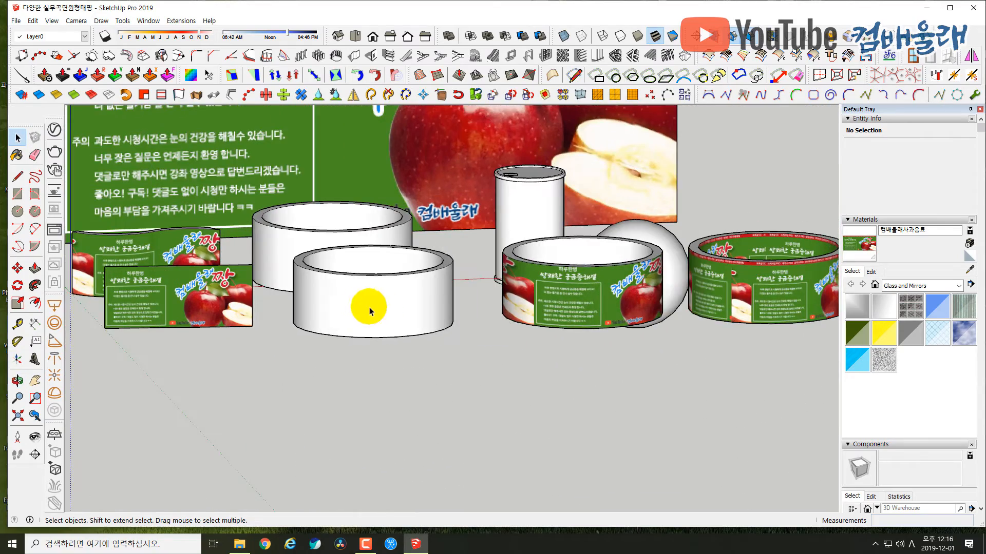
{"action": "scroll", "coordinate": [380, 308], "scroll_direction": "up", "scroll_amount": 2}
{"action": "scroll", "coordinate": [380, 308], "scroll_direction": "up", "scroll_amount": 2}
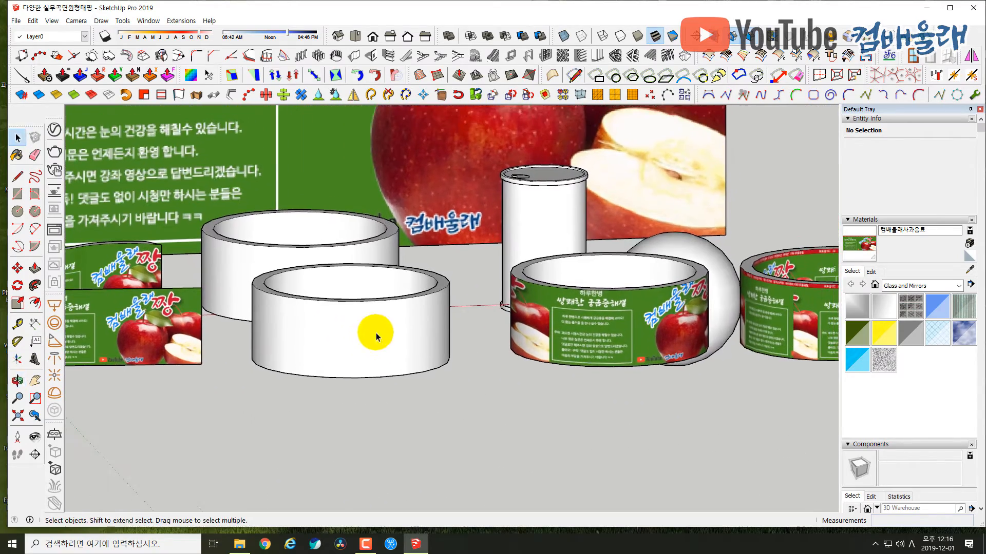
{"action": "scroll", "coordinate": [377, 331], "scroll_direction": "up", "scroll_amount": 1}
{"action": "scroll", "coordinate": [367, 306], "scroll_direction": "up", "scroll_amount": 2}
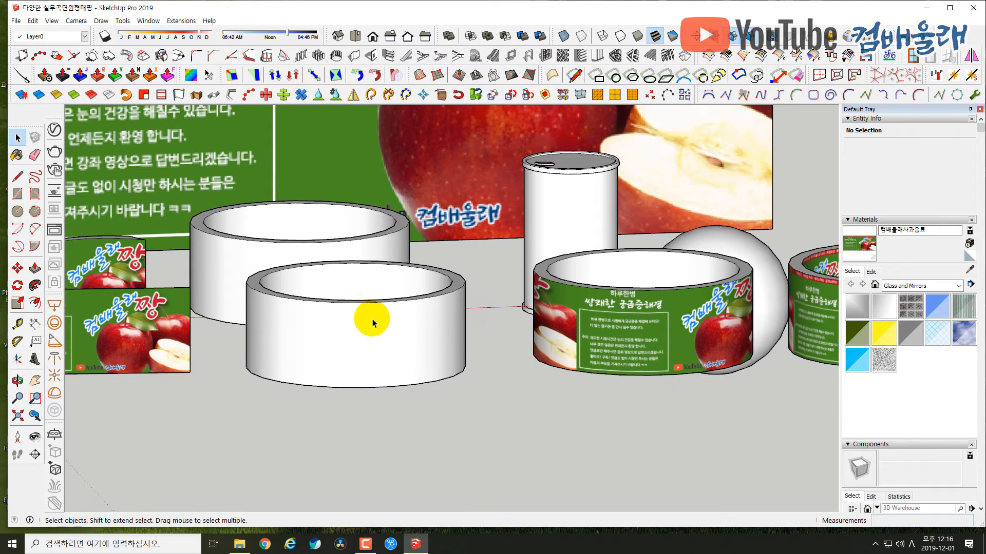
- Import the picture 컴배울래사과음료 as a texture and place it on the front blank ring's outer surface, scaled from bottom edge to top edge
{"action": "left_click", "coordinate": [356, 325]}
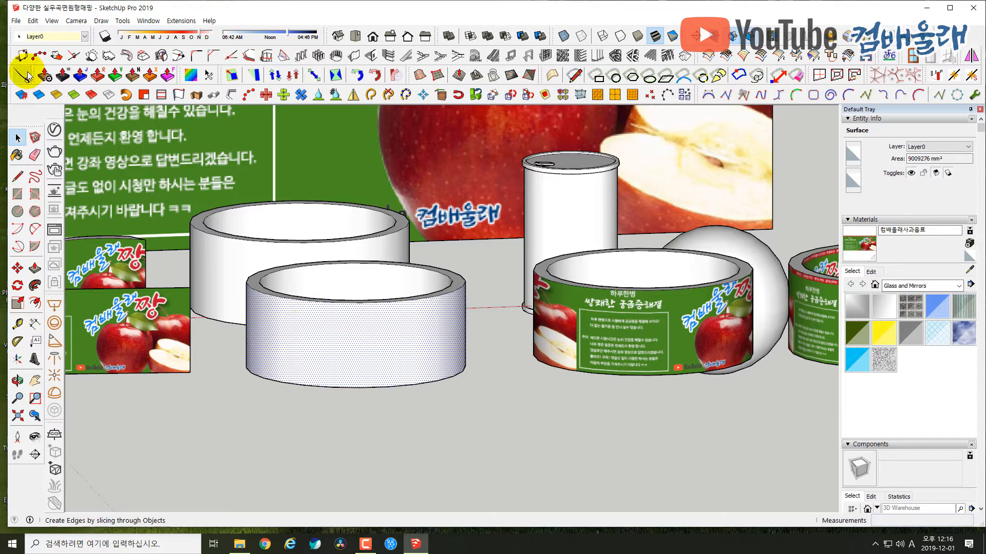
{"action": "left_click", "coordinate": [17, 22]}
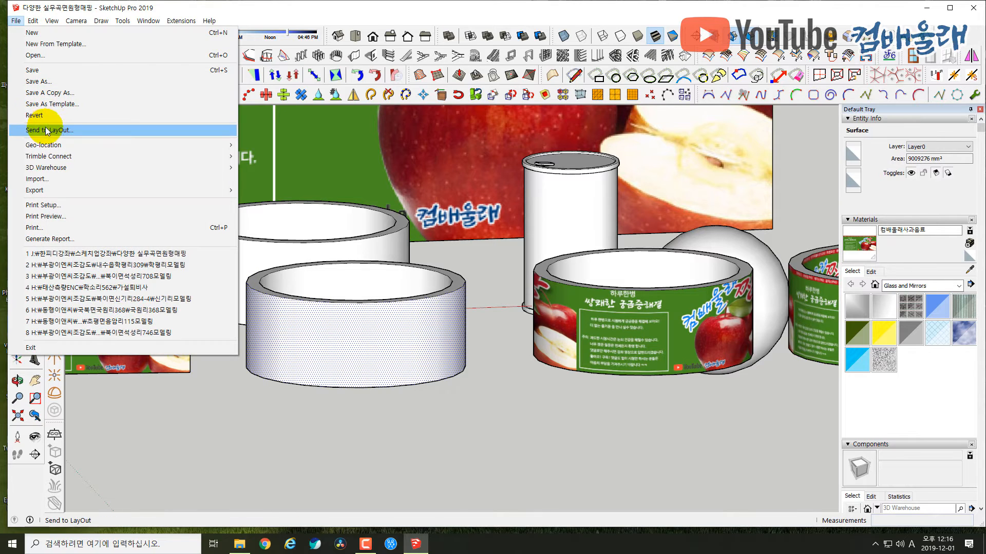
{"action": "left_click", "coordinate": [36, 179]}
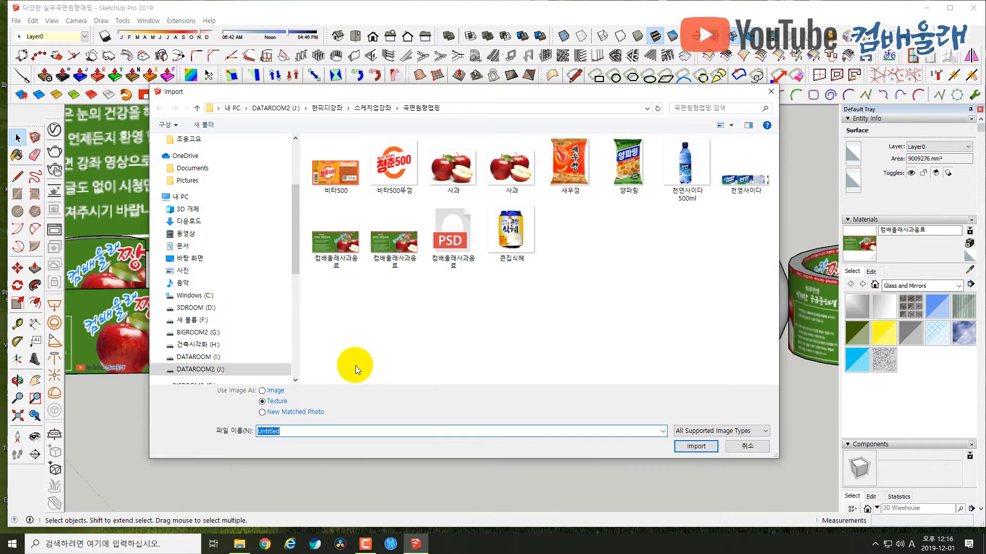
{"action": "left_click", "coordinate": [391, 269]}
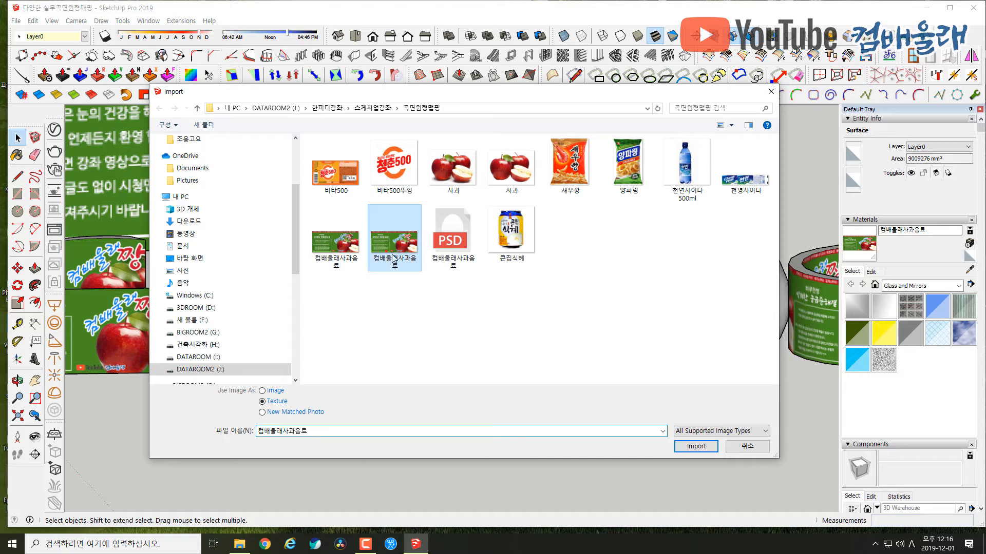
{"action": "left_click", "coordinate": [696, 446]}
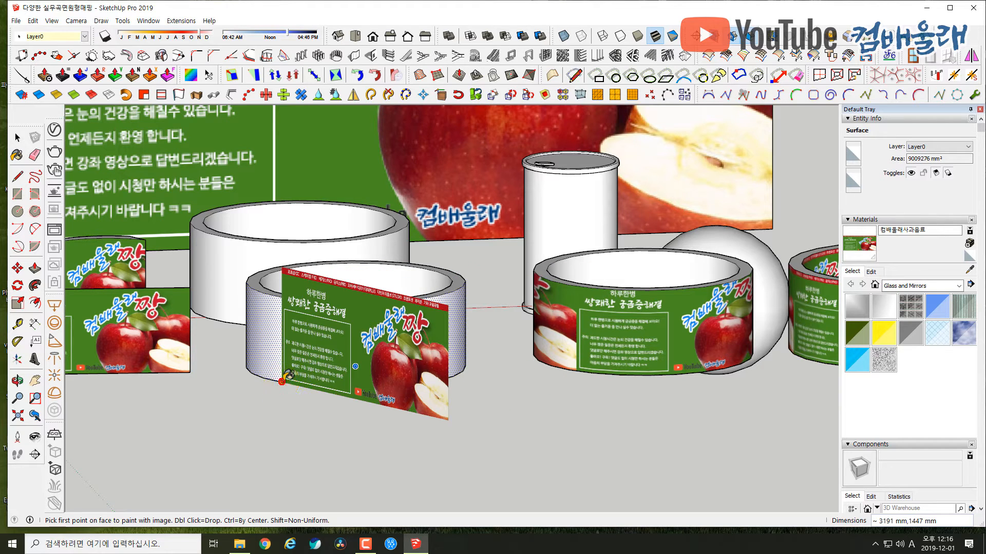
{"action": "left_click", "coordinate": [282, 382]}
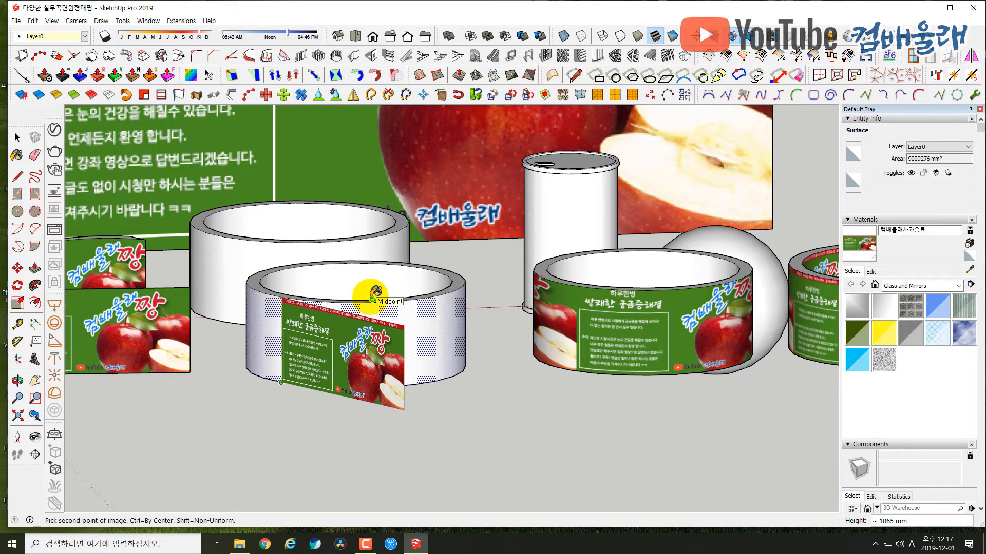
{"action": "left_click", "coordinate": [375, 292]}
- Select the single painted facet on the front ring and turn on Hidden Geometry
{"action": "left_click", "coordinate": [279, 347]}
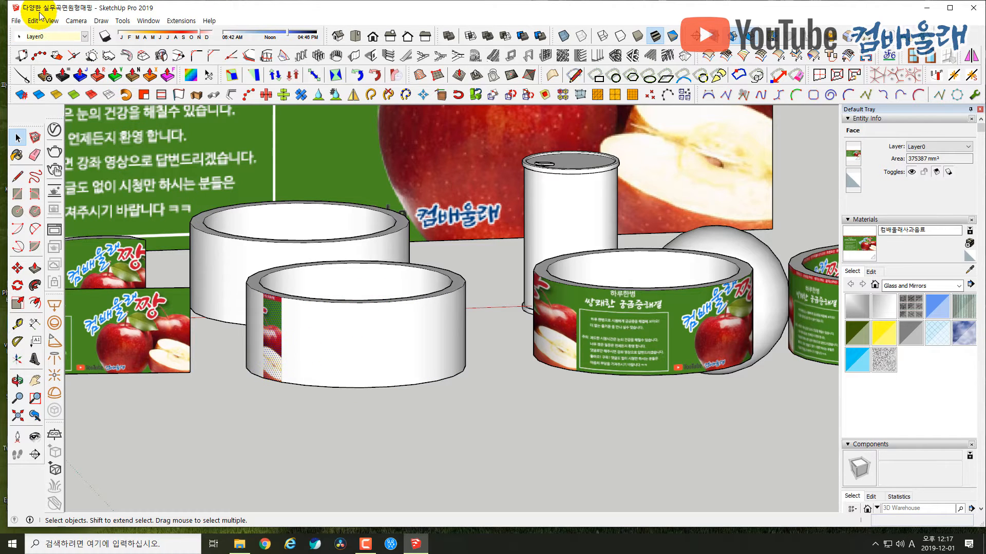
{"action": "left_click", "coordinate": [52, 21]}
{"action": "left_click", "coordinate": [69, 60]}
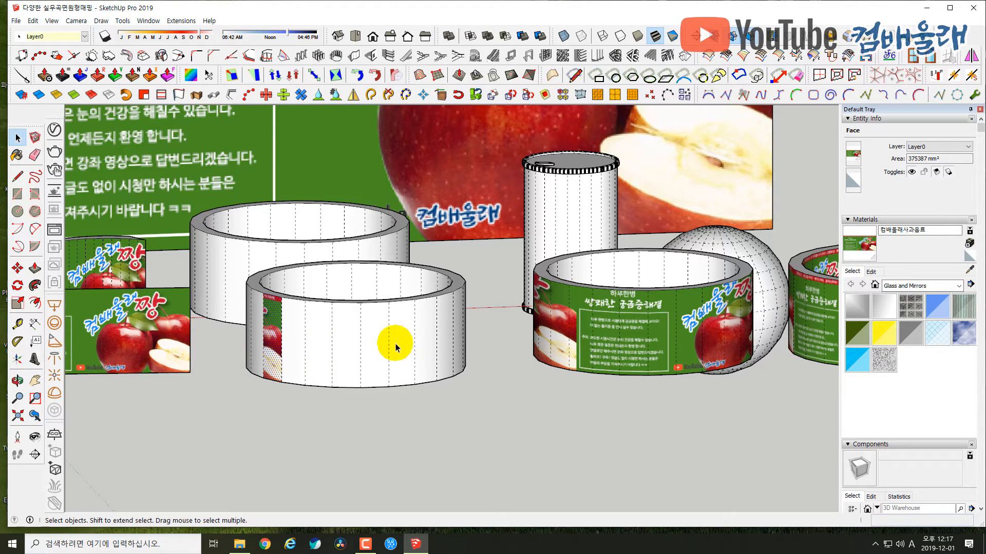
- Reposition the texture on the ring's painted facet, sliding the label sideways until the start of the 컴배울래 logo lies on it
{"action": "right_click", "coordinate": [275, 322]}
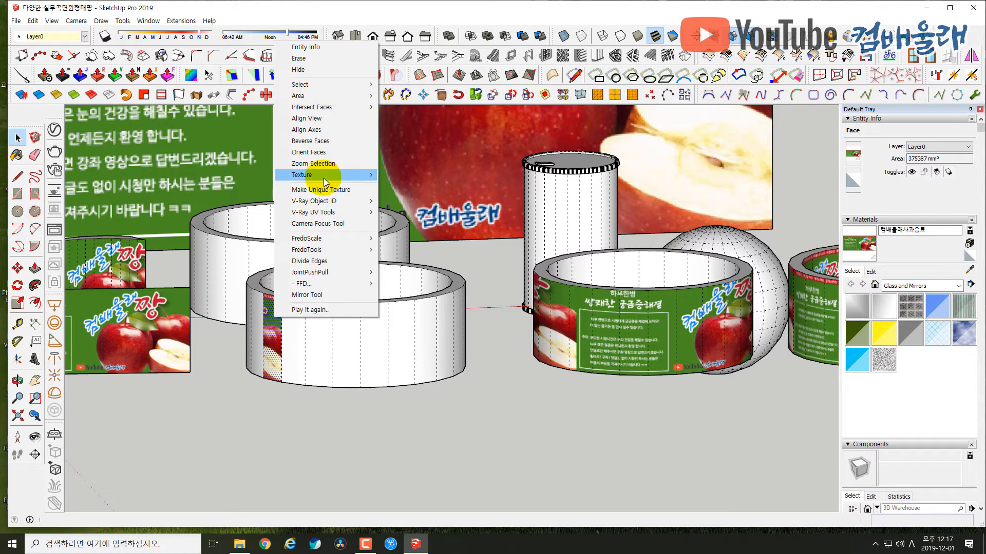
{"action": "mouse_move", "coordinate": [327, 175]}
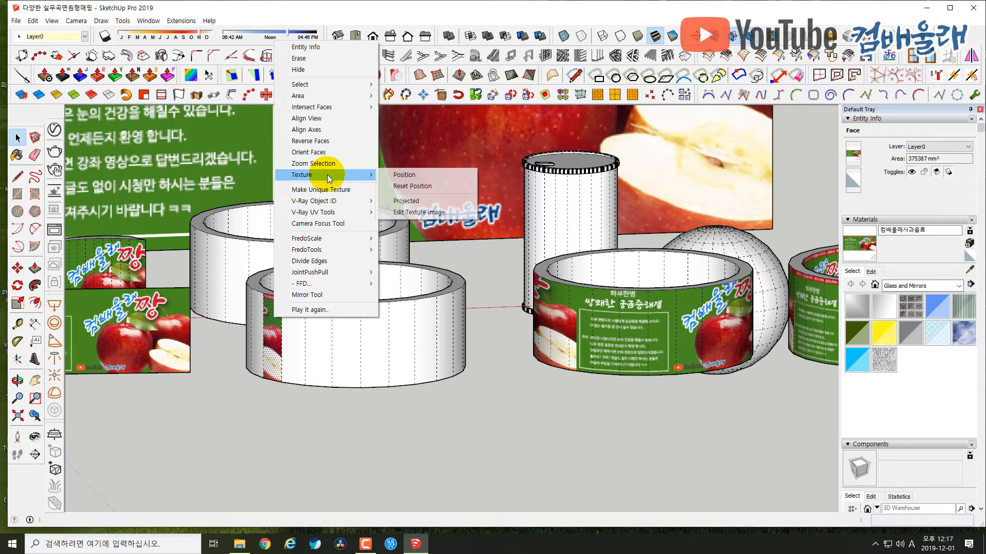
{"action": "left_click", "coordinate": [405, 175]}
{"action": "middle_click_drag", "start_coordinate": [252, 330], "coordinate": [476, 339]}
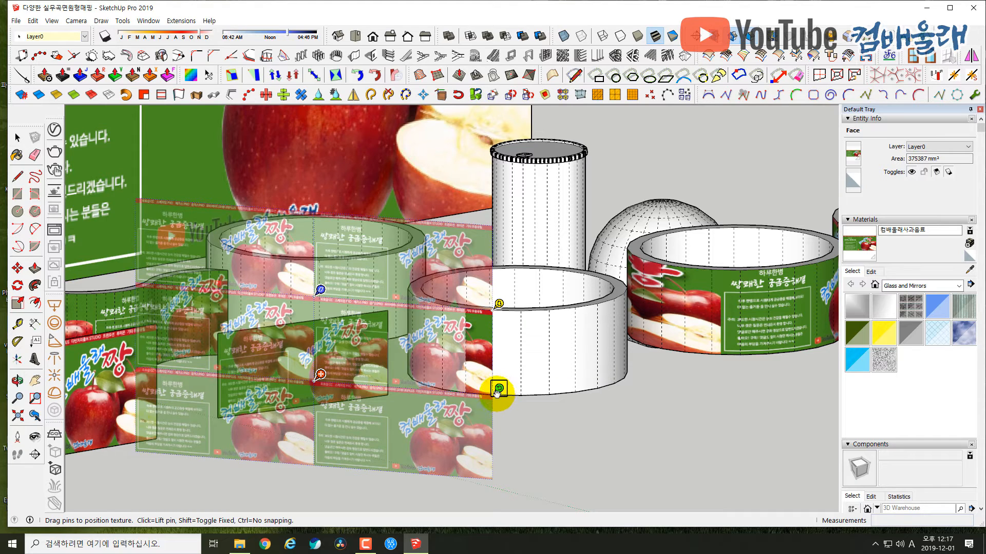
{"action": "mouse_move", "coordinate": [497, 391]}
{"action": "left_mouse_down"}
{"action": "mouse_move", "coordinate": [520, 394]}
{"action": "mouse_move", "coordinate": [498, 390]}
{"action": "left_mouse_up"}
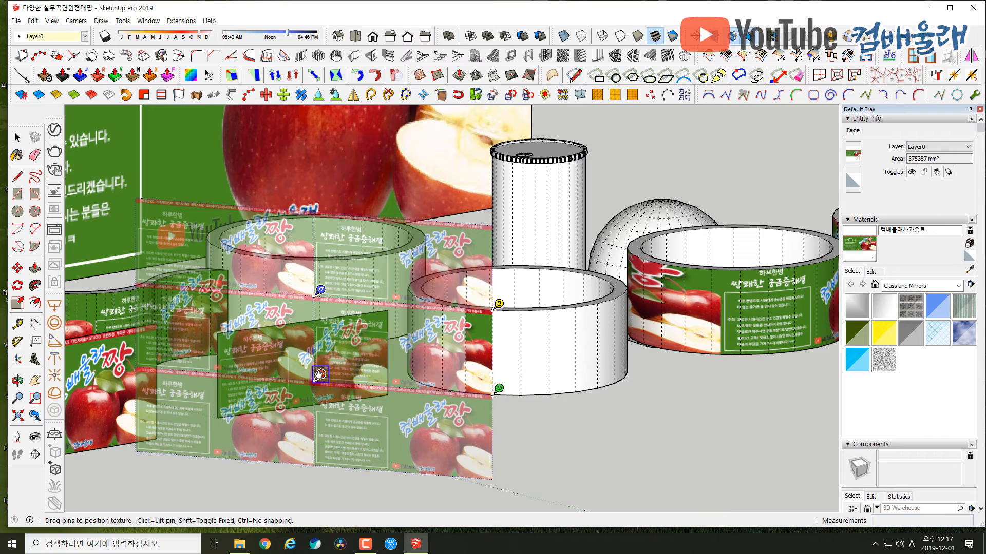
{"action": "left_click_drag", "start_coordinate": [319, 375], "coordinate": [352, 376]}
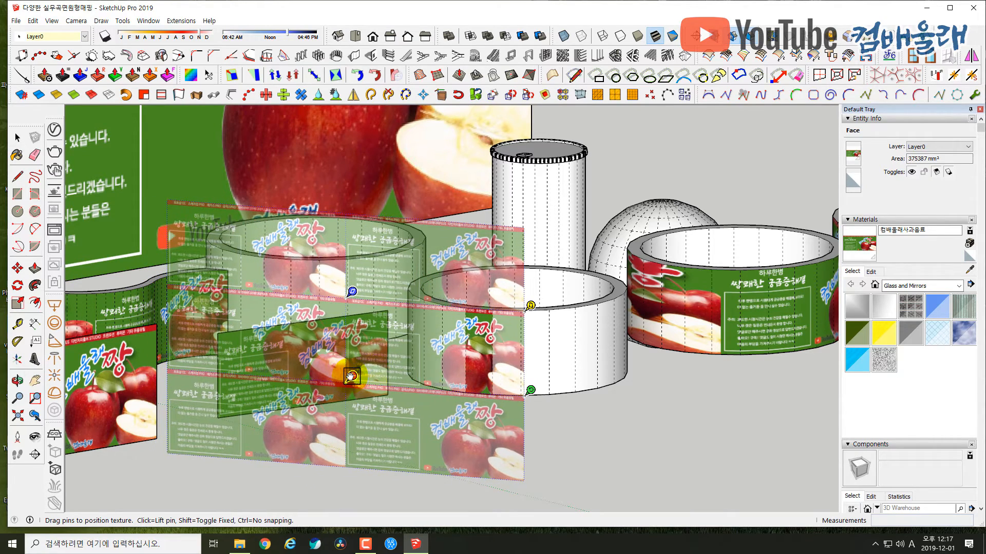
{"action": "left_click_drag", "start_coordinate": [470, 358], "coordinate": [515, 363]}
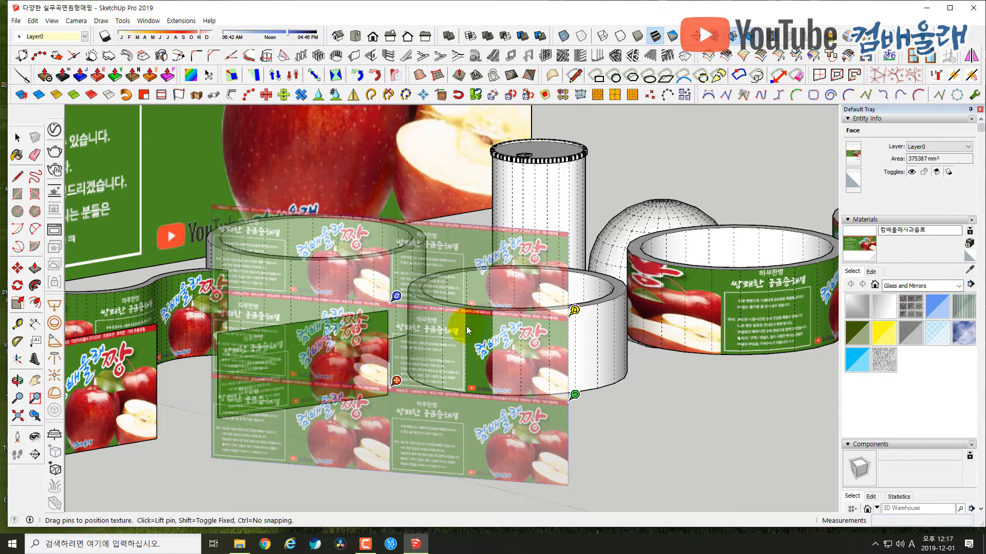
{"action": "middle_click_drag", "start_coordinate": [488, 373], "coordinate": [488, 348]}
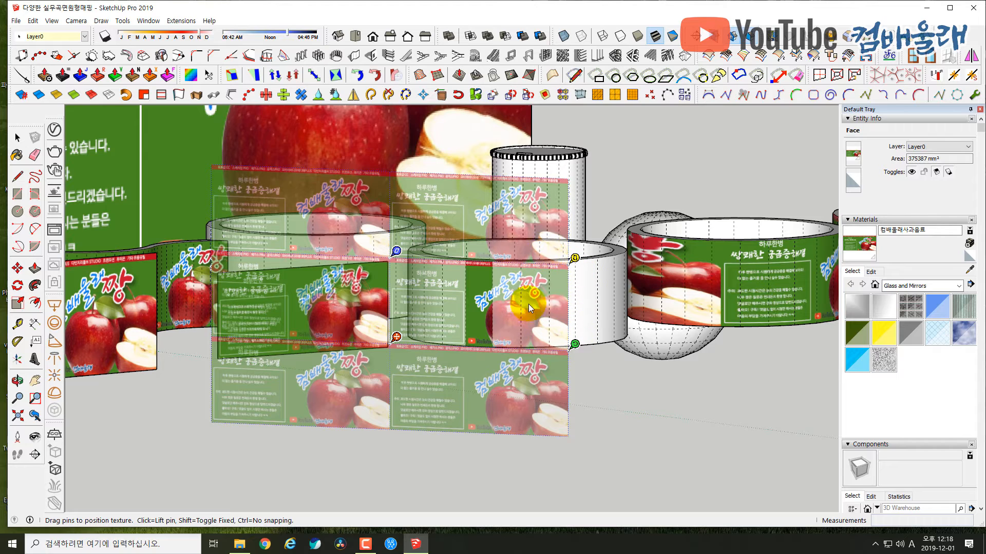
{"action": "left_click", "coordinate": [591, 368]}
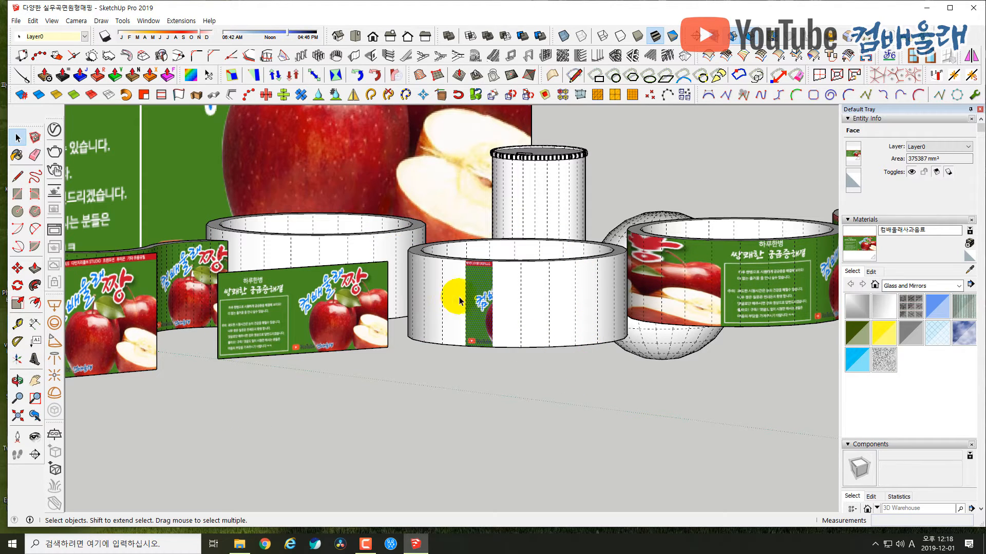
- Sample the repositioned label texture and paint it onto the adjoining facets one by one along the ring's front
{"action": "middle_click_drag", "start_coordinate": [508, 306], "coordinate": [420, 322]}
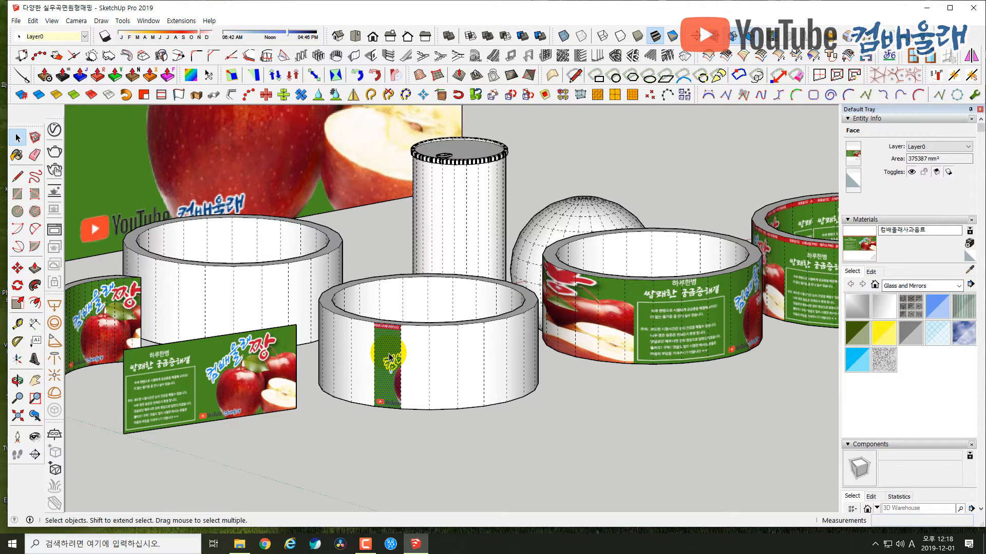
{"action": "key", "text": "b"}
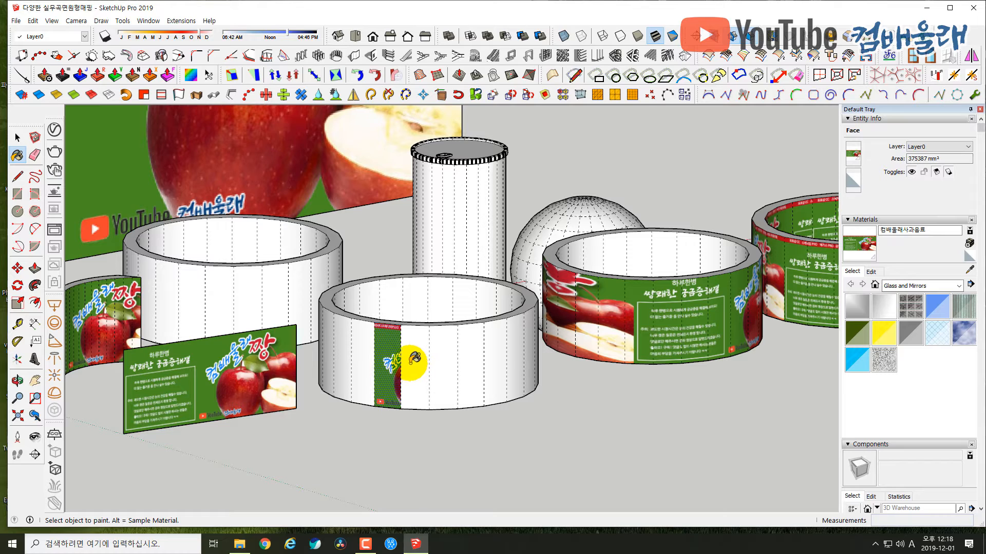
{"action": "left_click", "coordinate": [415, 360]}
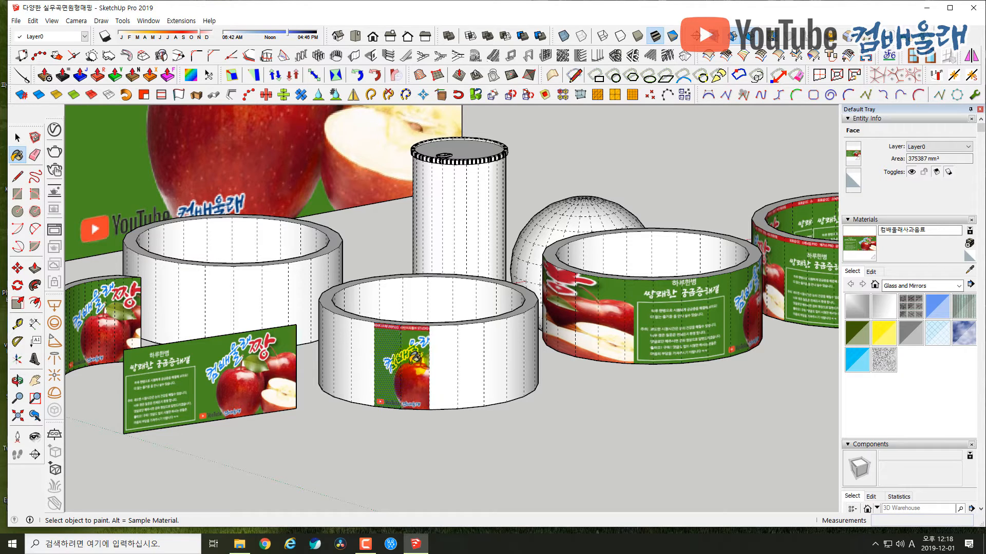
{"action": "left_click", "coordinate": [443, 359]}
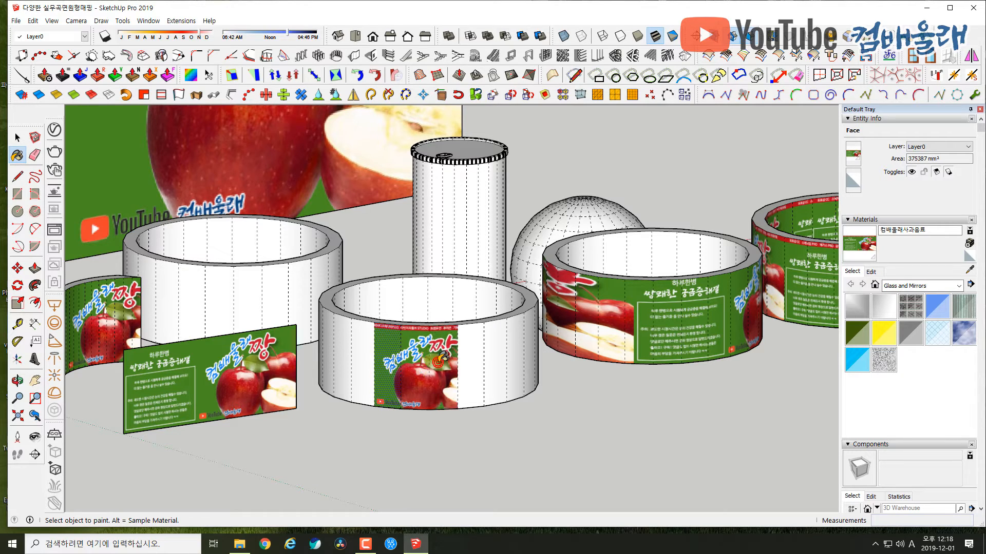
{"action": "left_click", "coordinate": [467, 360]}
{"action": "left_click", "coordinate": [498, 357]}
{"action": "left_click", "coordinate": [518, 356]}
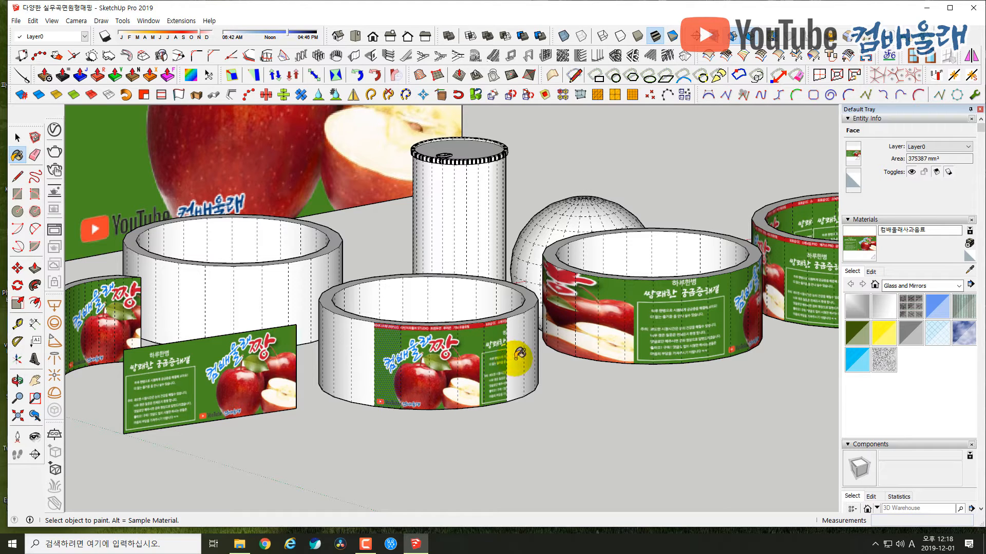
- Paint the sampled label onto the next facet beyond the text panel on the front ring's outer surface
{"action": "middle_click_drag", "start_coordinate": [517, 367], "coordinate": [418, 371]}
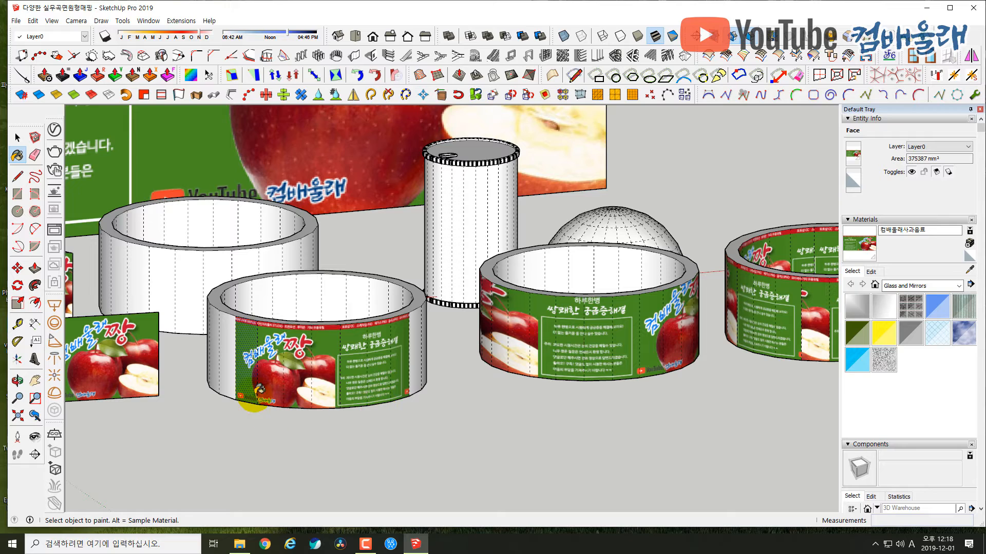
{"action": "left_click", "coordinate": [419, 323]}
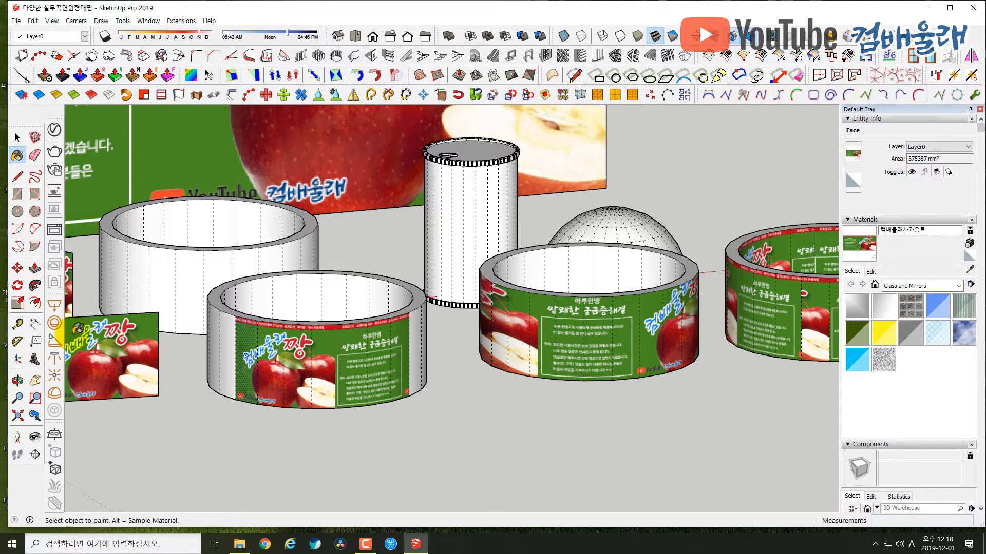
{"action": "left_click", "coordinate": [404, 394]}
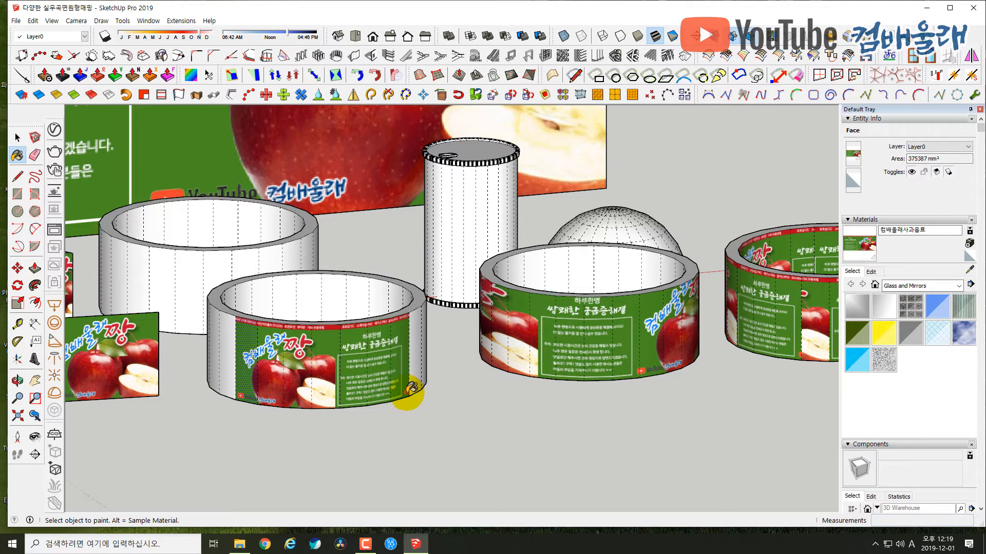
{"action": "left_click", "coordinate": [251, 393]}
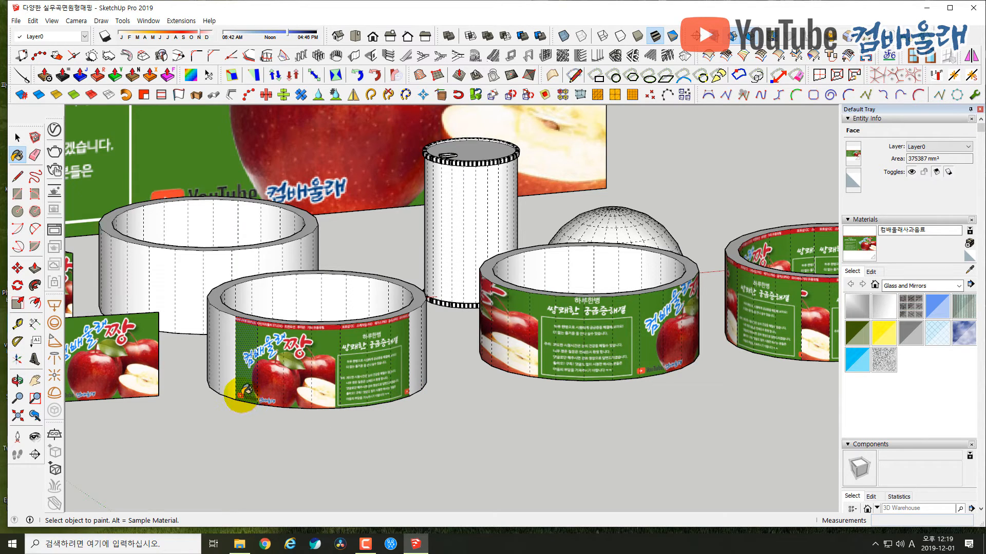
{"action": "left_click", "coordinate": [417, 390]}
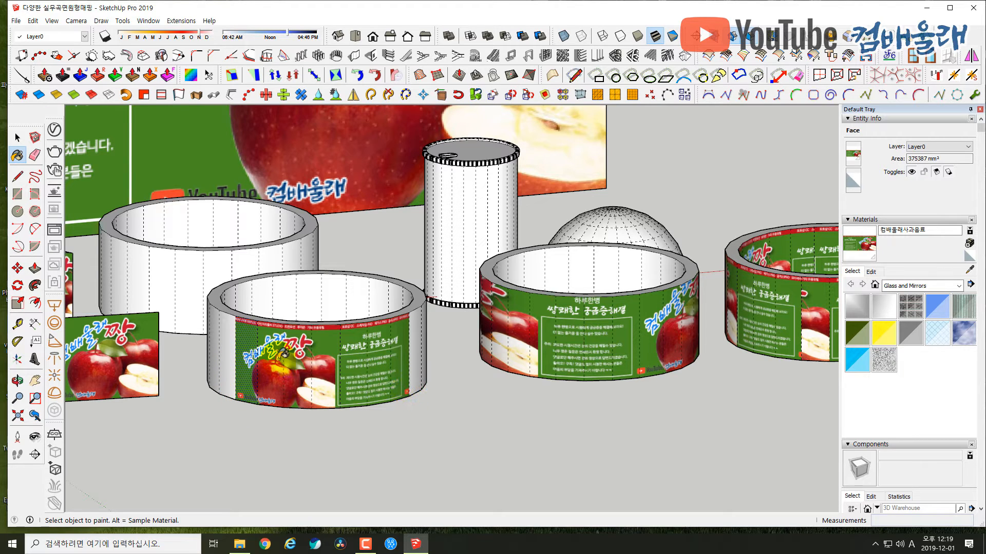
{"action": "left_click", "coordinate": [416, 366]}
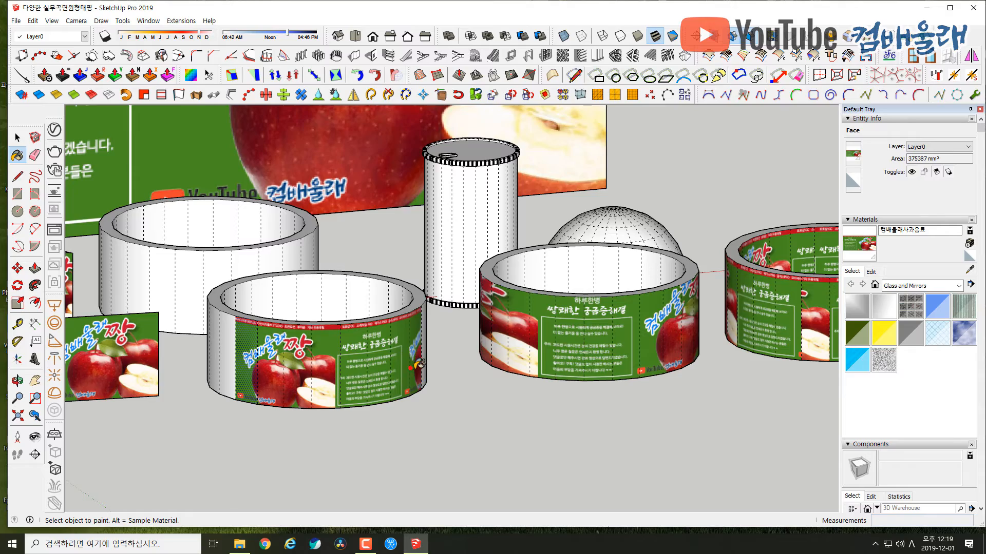
- Continue the label around the front ring's outer side, painting the next three blank facets in sequence
{"action": "middle_click_drag", "start_coordinate": [416, 366], "coordinate": [241, 351]}
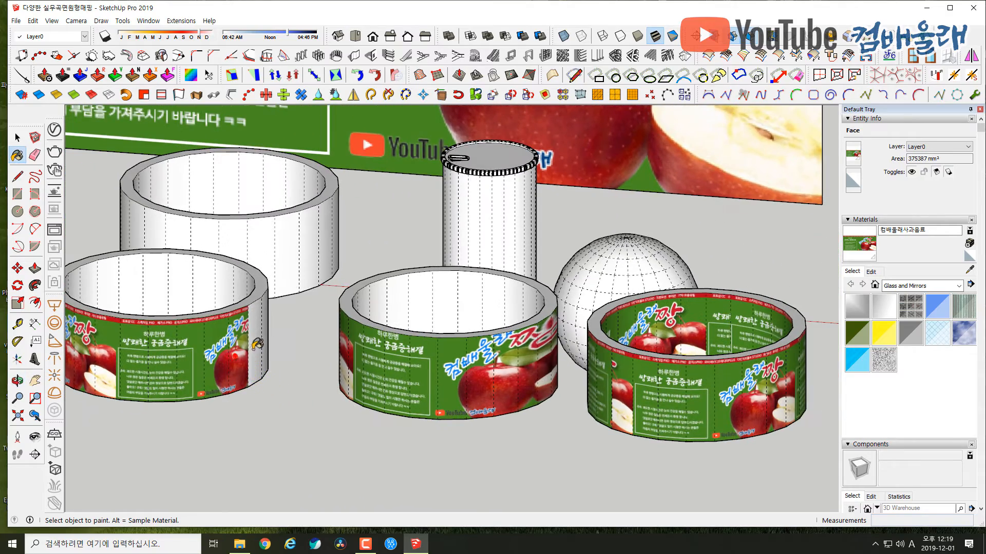
{"action": "middle_click_drag", "start_coordinate": [323, 345], "coordinate": [143, 304]}
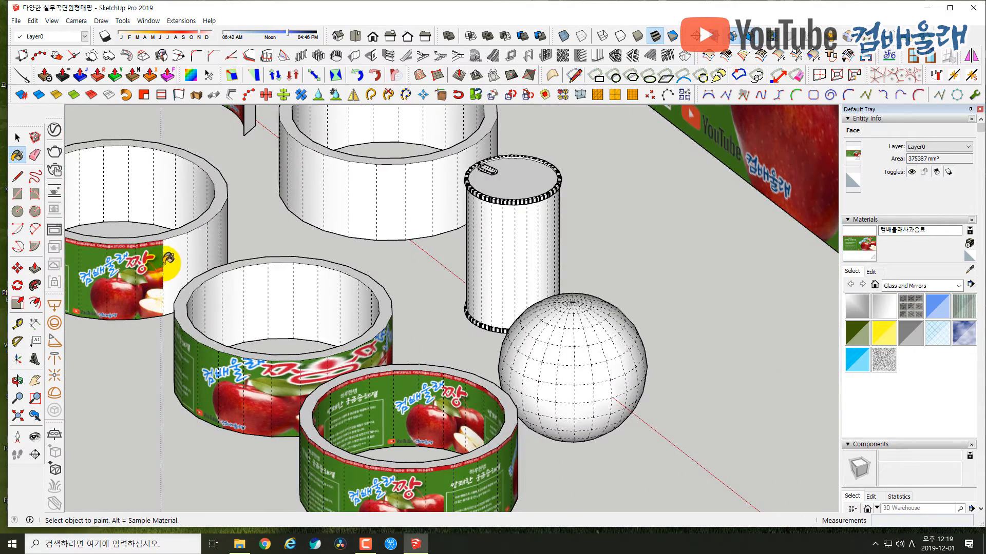
{"action": "left_click", "coordinate": [174, 272]}
{"action": "left_click", "coordinate": [200, 257]}
{"action": "left_click", "coordinate": [211, 248]}
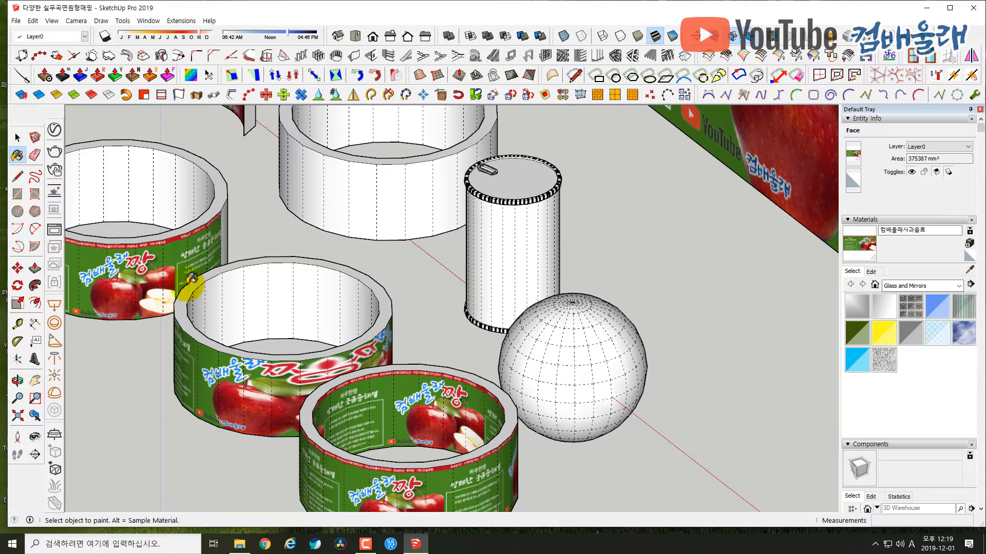
- Extend the label in the opposite direction from the first painted facet, covering five adjoining outer facets of the front ring
{"action": "middle_click_drag", "start_coordinate": [191, 286], "coordinate": [476, 310]}
{"action": "middle_click_drag", "start_coordinate": [326, 410], "coordinate": [498, 405]}
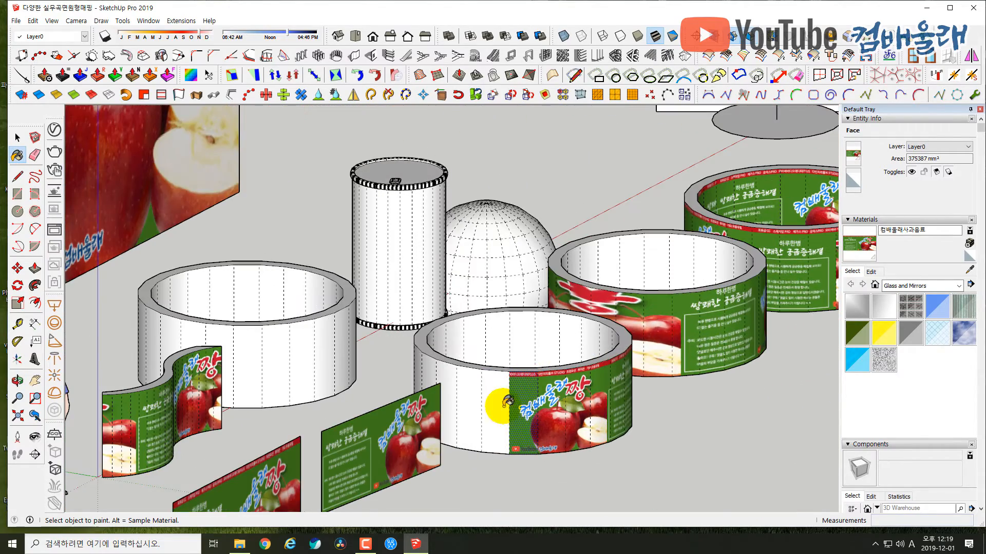
{"action": "left_click", "coordinate": [490, 410]}
{"action": "left_click", "coordinate": [468, 403]}
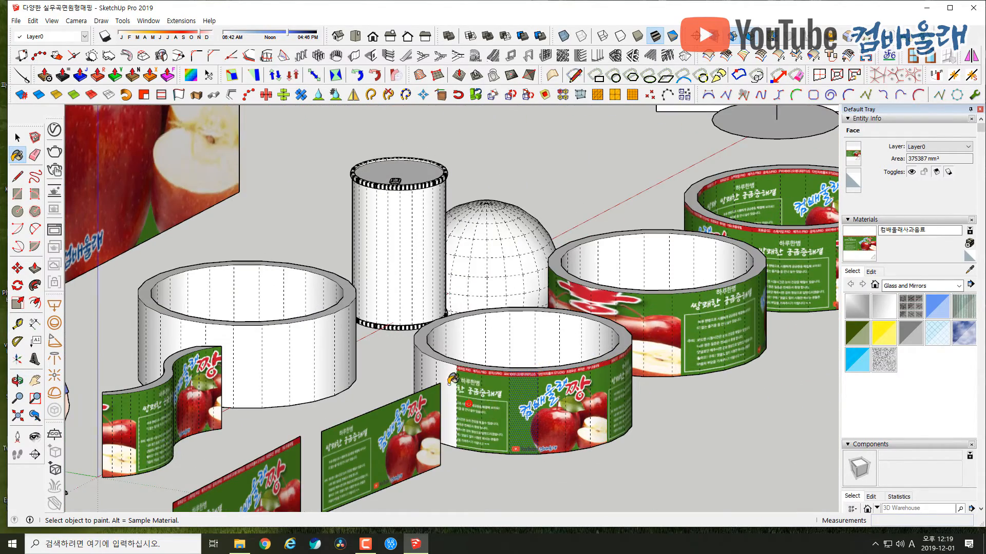
{"action": "left_click", "coordinate": [434, 369]}
{"action": "middle_click_drag", "start_coordinate": [428, 366], "coordinate": [582, 390]}
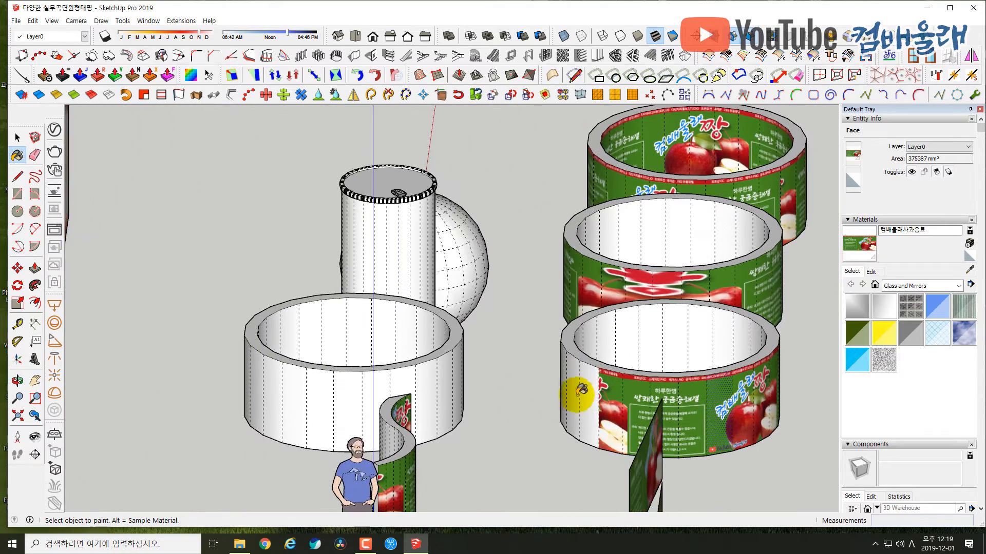
{"action": "left_click", "coordinate": [584, 393]}
{"action": "left_click", "coordinate": [573, 393]}
- Paint the label onto the last three blank outer facets at the back of the ring to close the wrap
{"action": "middle_click_drag", "start_coordinate": [515, 390], "coordinate": [681, 411]}
{"action": "mouse_move", "coordinate": [642, 365]}
{"action": "middle_mouse_down"}
{"action": "mouse_move", "coordinate": [398, 359]}
{"action": "mouse_move", "coordinate": [597, 338]}
{"action": "middle_mouse_up"}
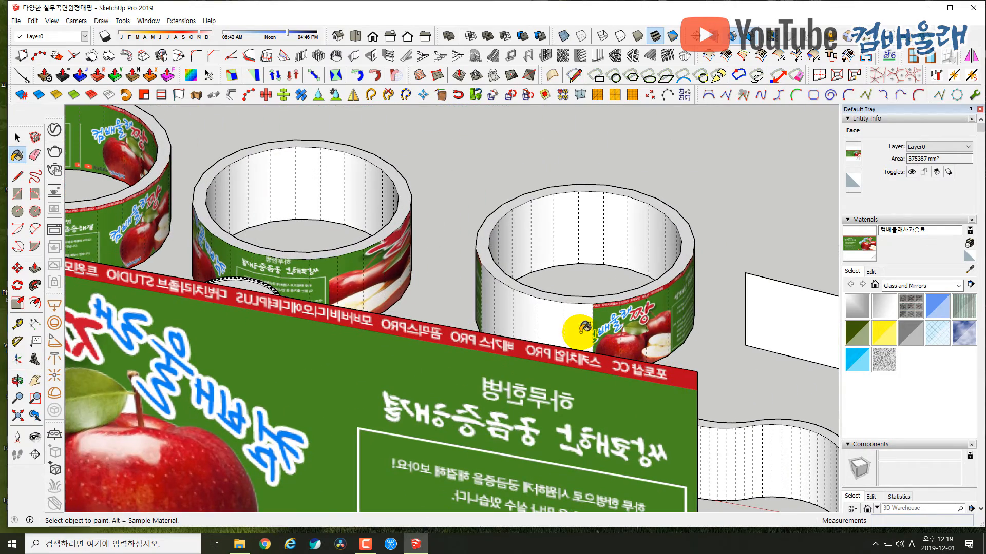
{"action": "left_click", "coordinate": [550, 323]}
{"action": "left_click", "coordinate": [525, 317]}
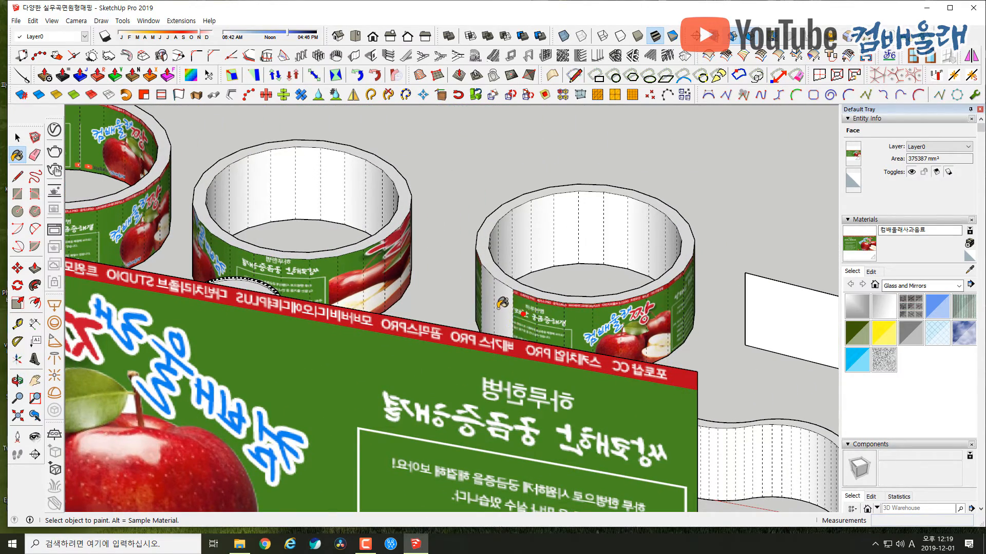
{"action": "left_click", "coordinate": [498, 301]}
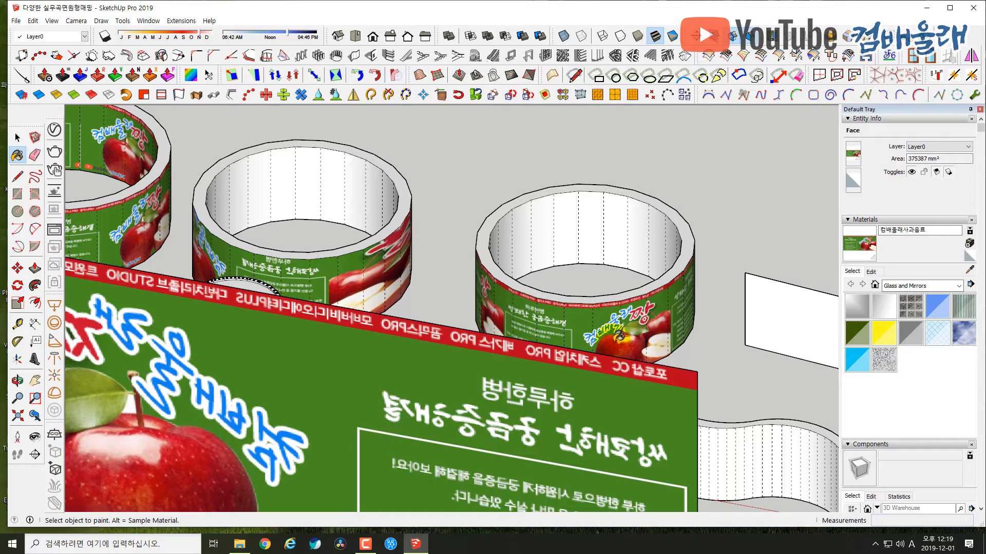
- Examine the label wrapped around the ring's outer surface from the side and from above
{"action": "middle_click_drag", "start_coordinate": [493, 297], "coordinate": [413, 358]}
{"action": "mouse_move", "coordinate": [494, 352]}
{"action": "left_mouse_down"}
{"action": "mouse_move", "coordinate": [561, 367]}
{"action": "mouse_move", "coordinate": [264, 363]}
{"action": "mouse_move", "coordinate": [505, 362]}
{"action": "left_mouse_up"}
{"action": "key", "text": "b"}
{"action": "mouse_move", "coordinate": [504, 363]}
{"action": "middle_mouse_down"}
{"action": "mouse_move", "coordinate": [482, 360]}
{"action": "mouse_move", "coordinate": [514, 349]}
{"action": "middle_mouse_up"}
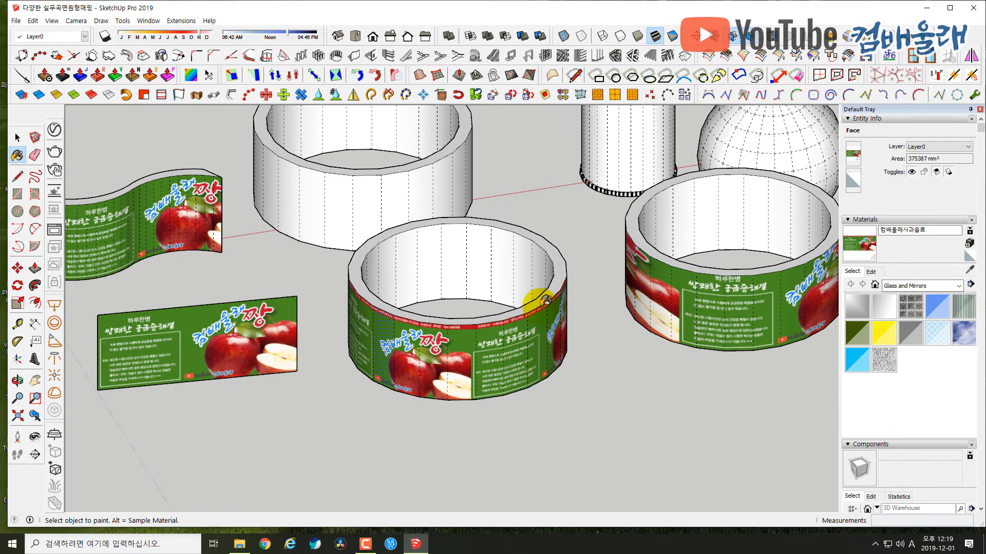
{"action": "mouse_move", "coordinate": [544, 301]}
{"action": "middle_mouse_down"}
{"action": "mouse_move", "coordinate": [477, 334]}
{"action": "mouse_move", "coordinate": [466, 396]}
{"action": "mouse_move", "coordinate": [458, 297]}
{"action": "mouse_move", "coordinate": [461, 363]}
{"action": "mouse_move", "coordinate": [341, 343]}
{"action": "middle_mouse_up"}
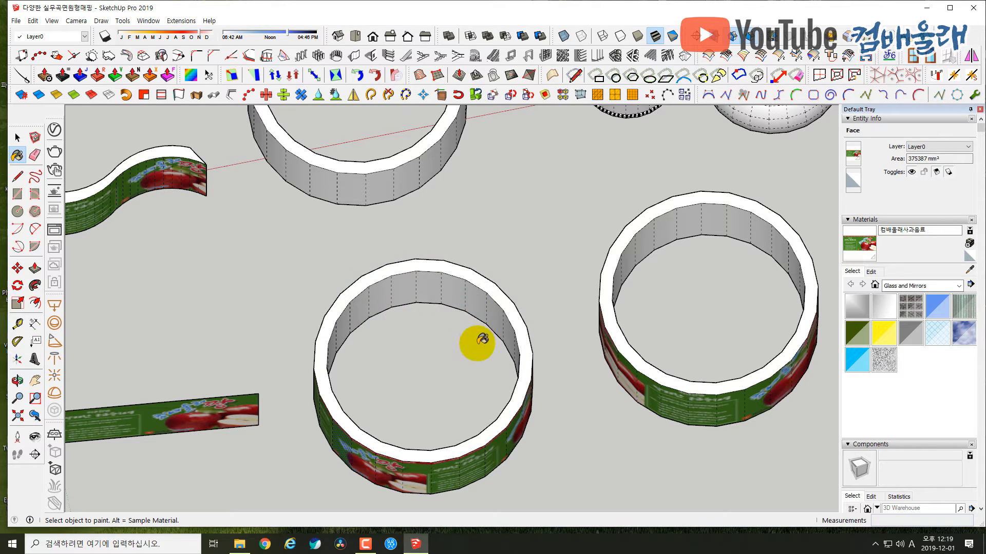
{"action": "middle_click_drag", "start_coordinate": [472, 348], "coordinate": [464, 324]}
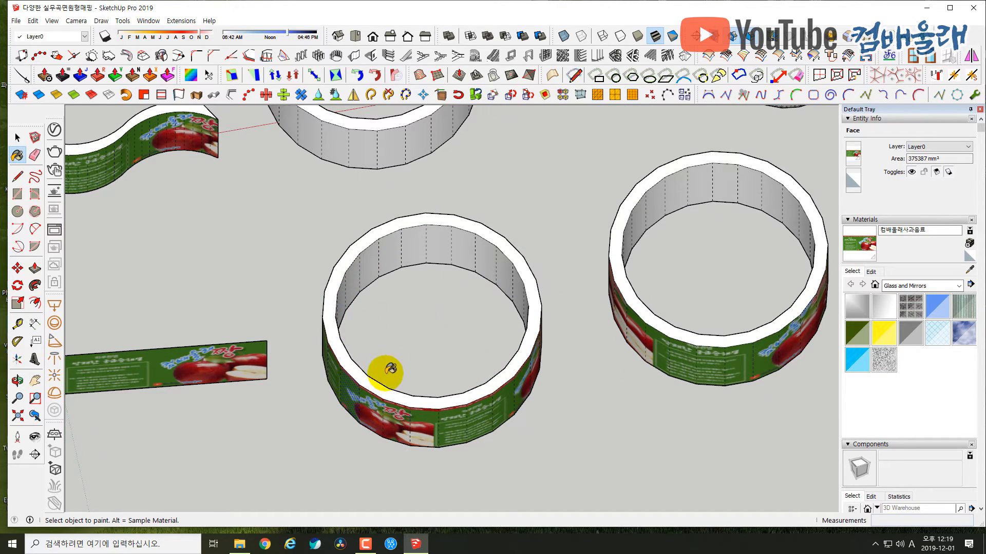
{"action": "middle_click_drag", "start_coordinate": [390, 369], "coordinate": [437, 353]}
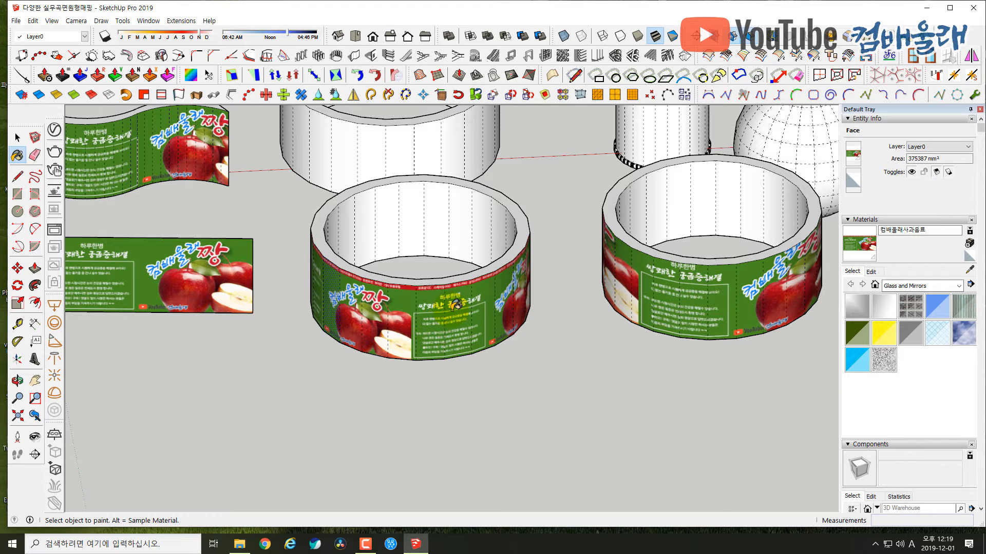
{"action": "middle_click_drag", "start_coordinate": [438, 302], "coordinate": [392, 227]}
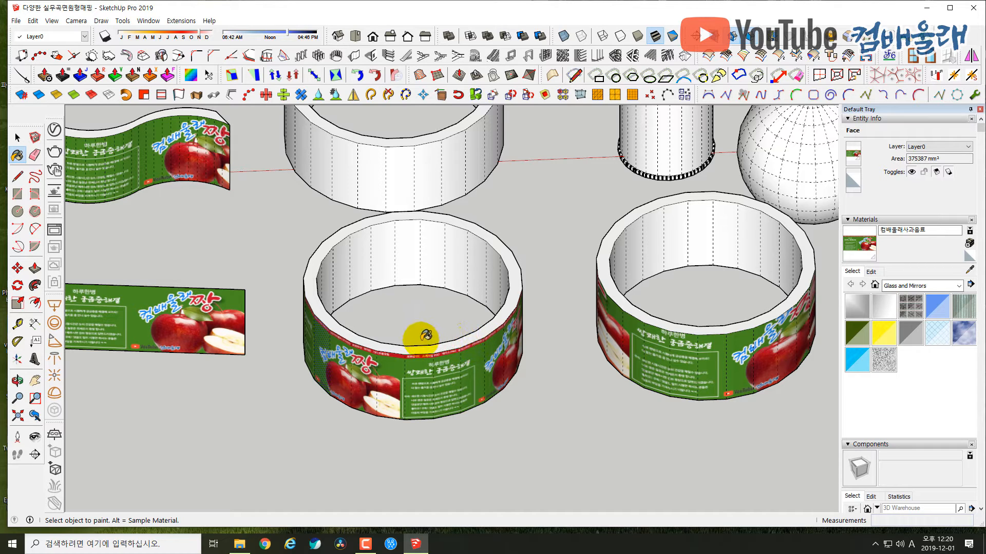
- Start the label on the ring's inner surface by painting five adjoining inner facets one by one
{"action": "mouse_move", "coordinate": [418, 320]}
{"action": "middle_mouse_down"}
{"action": "mouse_move", "coordinate": [433, 352]}
{"action": "mouse_move", "coordinate": [456, 367]}
{"action": "mouse_move", "coordinate": [460, 401]}
{"action": "mouse_move", "coordinate": [438, 330]}
{"action": "mouse_move", "coordinate": [450, 350]}
{"action": "mouse_move", "coordinate": [411, 286]}
{"action": "mouse_move", "coordinate": [431, 345]}
{"action": "mouse_move", "coordinate": [405, 341]}
{"action": "mouse_move", "coordinate": [352, 297]}
{"action": "mouse_move", "coordinate": [430, 284]}
{"action": "mouse_move", "coordinate": [447, 304]}
{"action": "middle_mouse_up"}
{"action": "scroll", "coordinate": [414, 282], "scroll_direction": "up", "scroll_amount": 5}
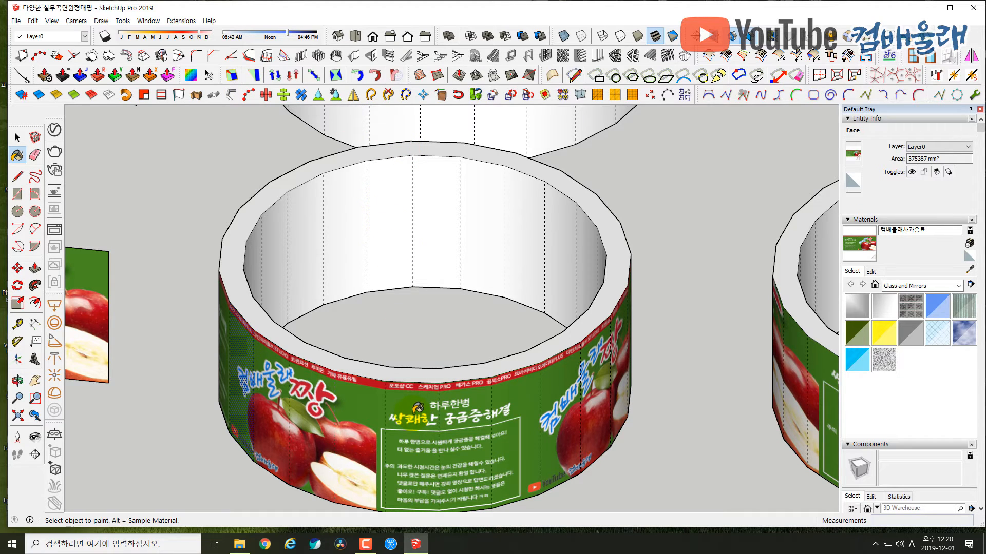
{"action": "left_click", "coordinate": [390, 211]}
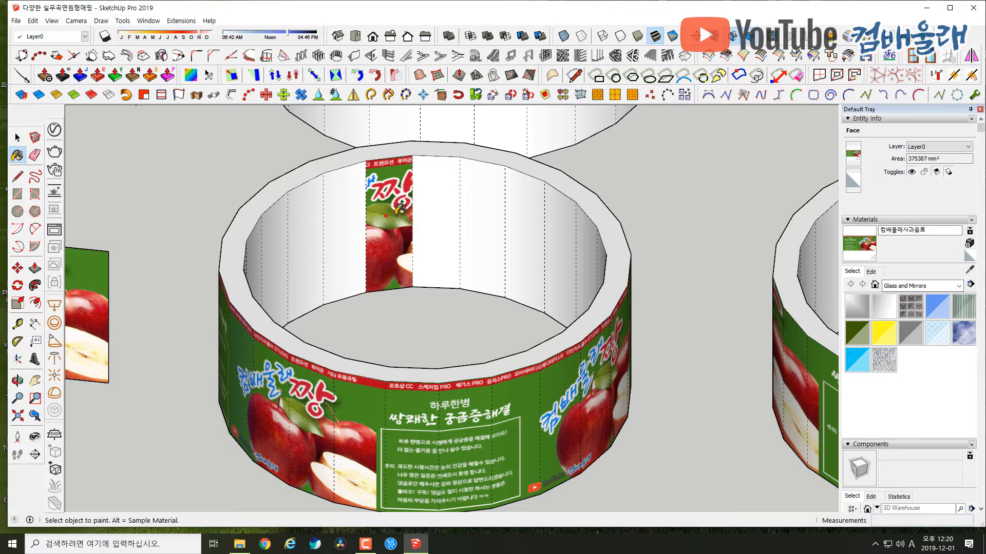
{"action": "left_click", "coordinate": [428, 211]}
{"action": "left_click", "coordinate": [478, 217]}
{"action": "left_click", "coordinate": [518, 229]}
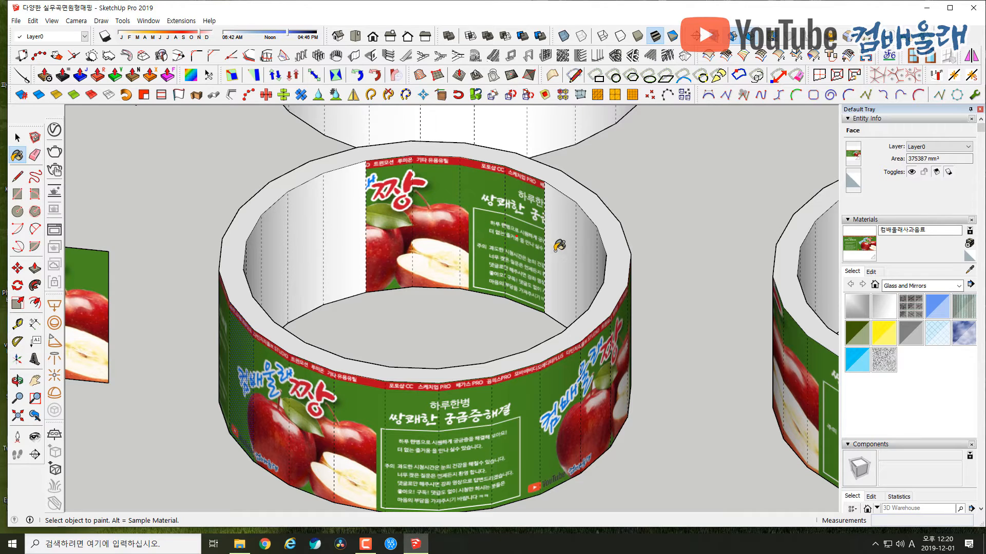
{"action": "left_click", "coordinate": [560, 247]}
- Paint the next three inner facets after the text panel so the label continues with the 컴배울래 logo
{"action": "mouse_move", "coordinate": [526, 253]}
{"action": "middle_mouse_down"}
{"action": "mouse_move", "coordinate": [447, 281]}
{"action": "mouse_move", "coordinate": [699, 302]}
{"action": "middle_mouse_up"}
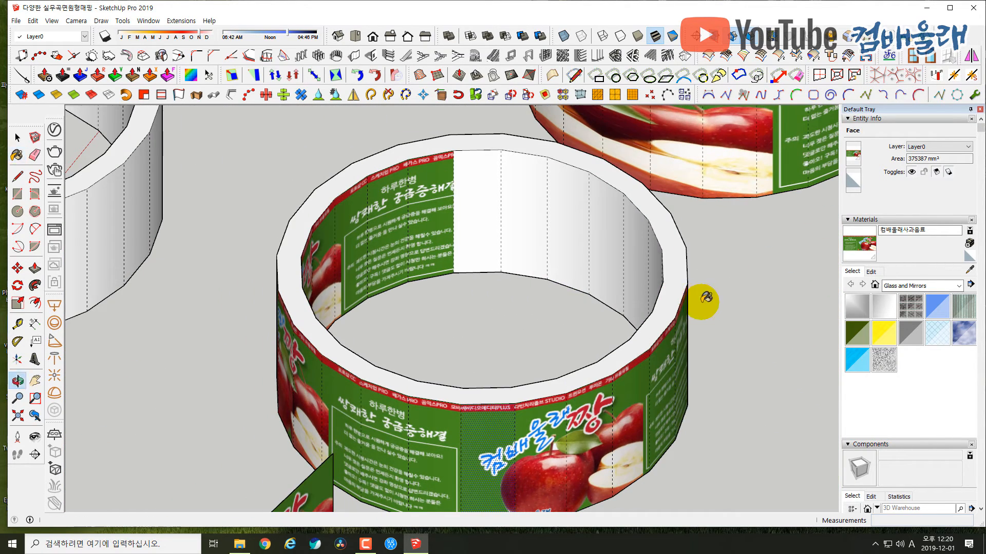
{"action": "left_click", "coordinate": [480, 209]}
{"action": "left_click", "coordinate": [533, 213]}
{"action": "left_click", "coordinate": [574, 248]}
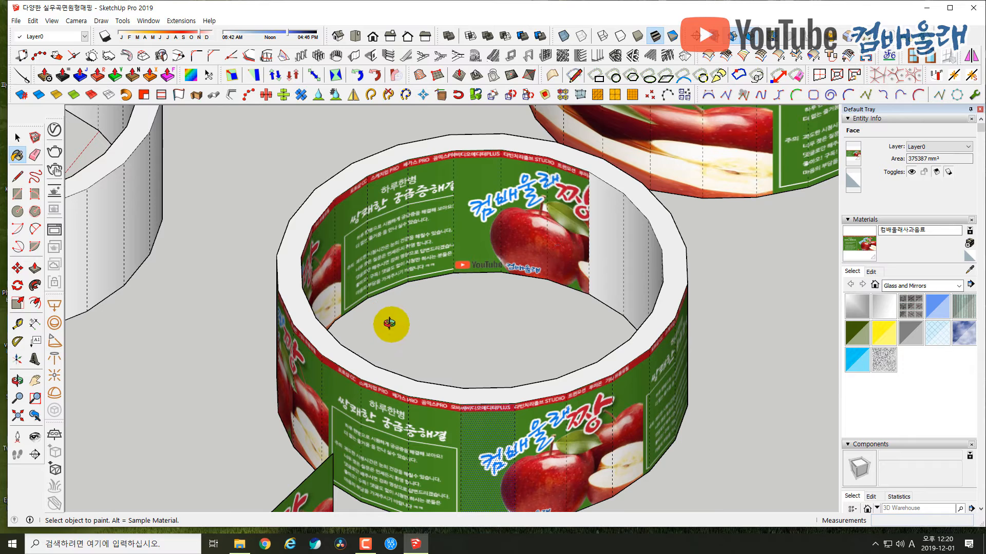
- Carry the label along five further inner facets, from the end of the logo and apples into the text panel
{"action": "mouse_move", "coordinate": [392, 324]}
{"action": "middle_mouse_down"}
{"action": "mouse_move", "coordinate": [581, 301]}
{"action": "mouse_move", "coordinate": [346, 286]}
{"action": "mouse_move", "coordinate": [315, 198]}
{"action": "middle_mouse_up"}
{"action": "left_click", "coordinate": [314, 198]}
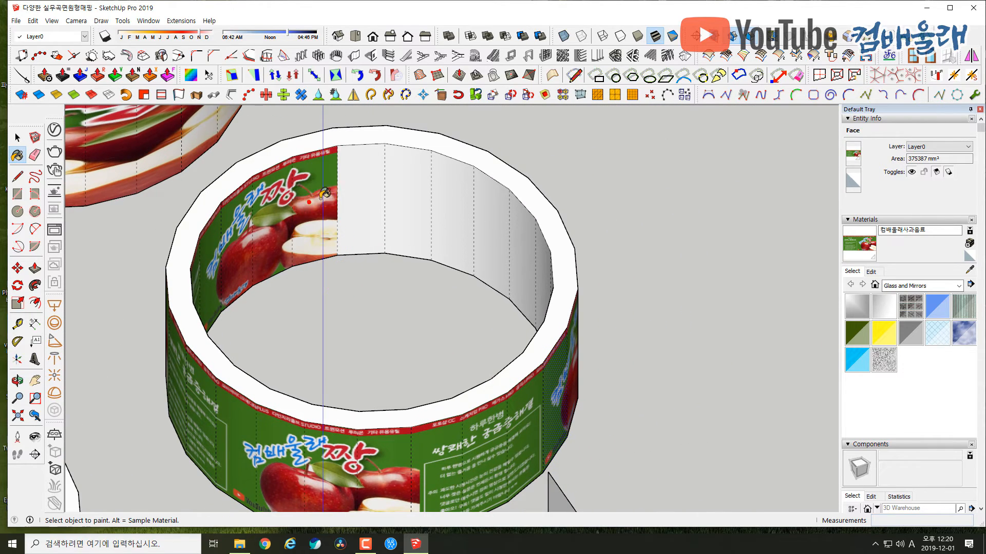
{"action": "left_click", "coordinate": [354, 197]}
{"action": "left_click", "coordinate": [399, 201]}
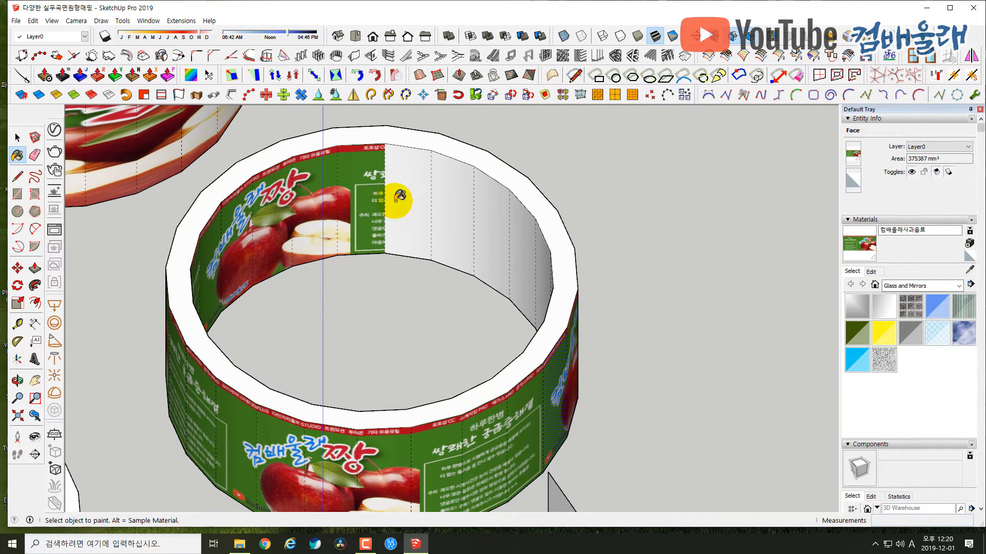
{"action": "left_click", "coordinate": [450, 217]}
{"action": "left_click", "coordinate": [490, 229]}
- Paint seven more inner facets in sequence, covering another full logo, the apples and the following text panel
{"action": "mouse_move", "coordinate": [428, 259]}
{"action": "middle_mouse_down"}
{"action": "mouse_move", "coordinate": [537, 346]}
{"action": "mouse_move", "coordinate": [475, 248]}
{"action": "middle_mouse_up"}
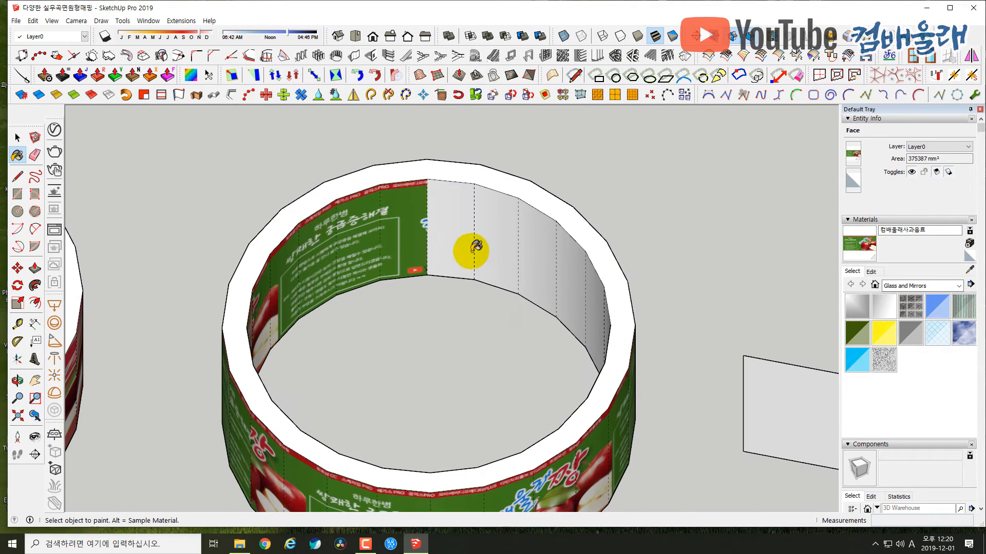
{"action": "left_click", "coordinate": [471, 249]}
{"action": "left_click", "coordinate": [503, 228]}
{"action": "mouse_move", "coordinate": [458, 293]}
{"action": "middle_mouse_down"}
{"action": "mouse_move", "coordinate": [634, 293]}
{"action": "mouse_move", "coordinate": [385, 235]}
{"action": "mouse_move", "coordinate": [568, 282]}
{"action": "mouse_move", "coordinate": [335, 240]}
{"action": "middle_mouse_up"}
{"action": "left_click", "coordinate": [292, 239]}
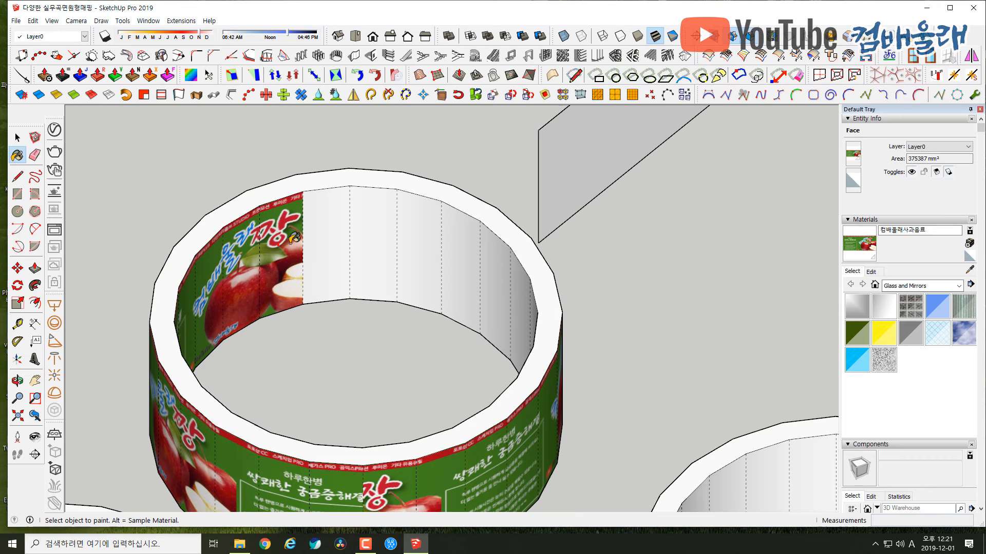
{"action": "left_click", "coordinate": [328, 234]}
{"action": "left_click", "coordinate": [374, 247]}
{"action": "left_click", "coordinate": [420, 261]}
{"action": "left_click", "coordinate": [455, 277]}
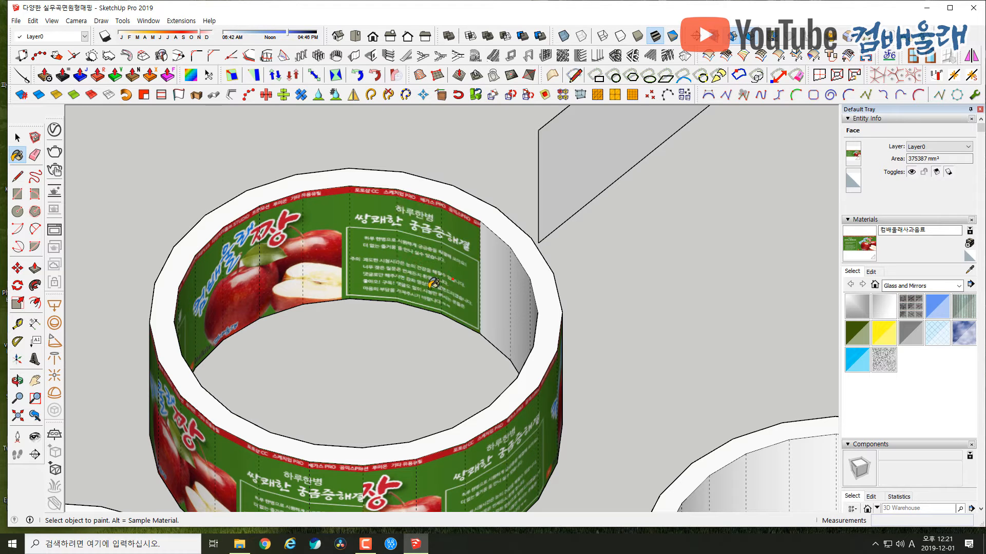
- Paint the last four blank inner facets up to the first painted one and inspect the seam between them
{"action": "mouse_move", "coordinate": [433, 282]}
{"action": "middle_mouse_down"}
{"action": "mouse_move", "coordinate": [556, 341]}
{"action": "mouse_move", "coordinate": [341, 247]}
{"action": "middle_mouse_up"}
{"action": "left_click", "coordinate": [343, 248]}
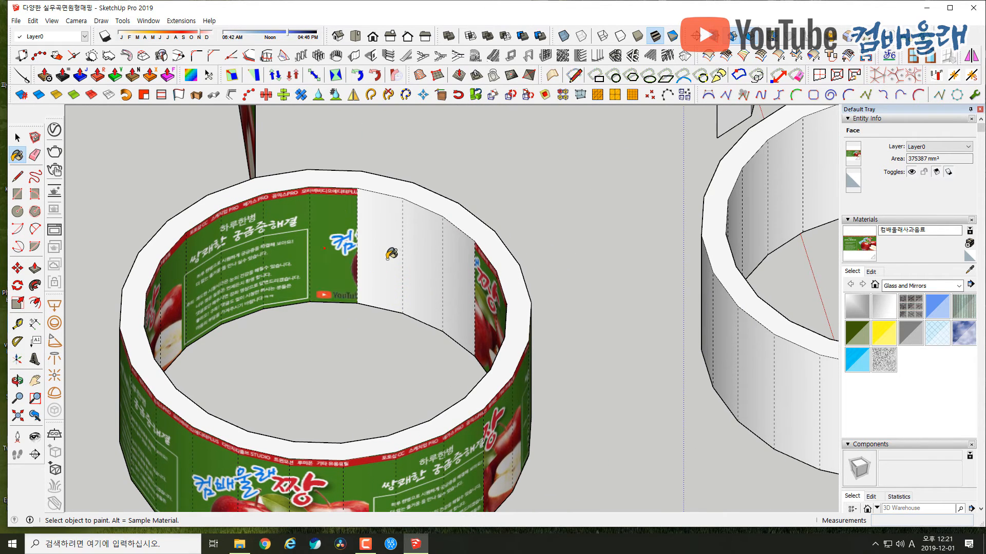
{"action": "left_click", "coordinate": [393, 255]}
{"action": "left_click", "coordinate": [429, 265]}
{"action": "left_click", "coordinate": [460, 280]}
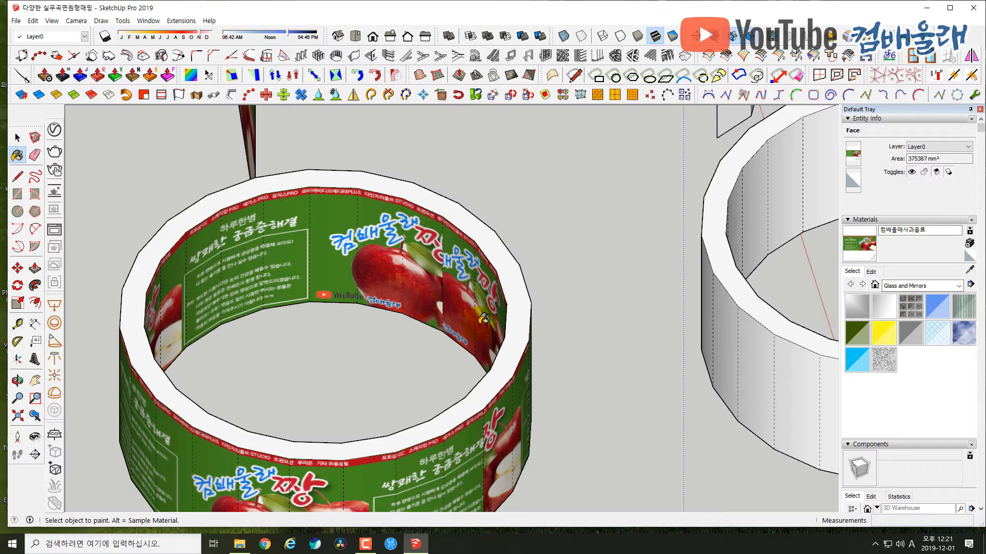
{"action": "mouse_move", "coordinate": [477, 308]}
{"action": "middle_mouse_down"}
{"action": "mouse_move", "coordinate": [447, 334]}
{"action": "mouse_move", "coordinate": [513, 304]}
{"action": "mouse_move", "coordinate": [485, 302]}
{"action": "middle_mouse_up"}
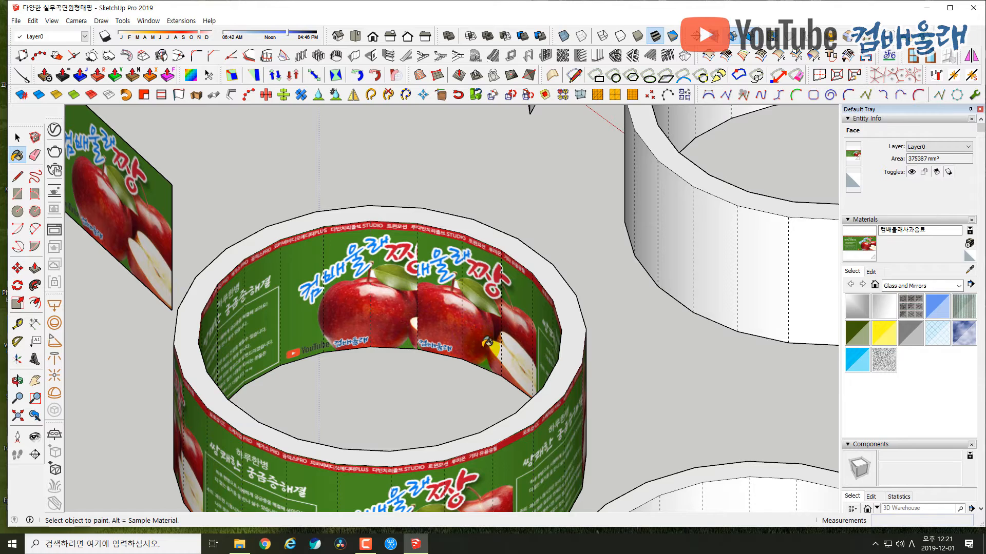
{"action": "mouse_move", "coordinate": [487, 341]}
{"action": "middle_mouse_down"}
{"action": "mouse_move", "coordinate": [488, 385]}
{"action": "mouse_move", "coordinate": [455, 390]}
{"action": "mouse_move", "coordinate": [421, 245]}
{"action": "middle_mouse_up"}
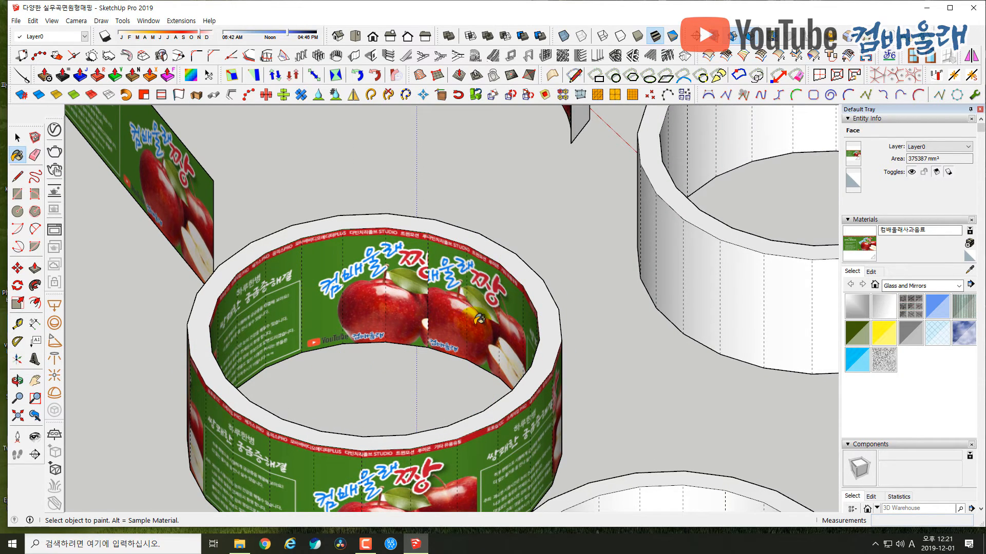
{"action": "mouse_move", "coordinate": [479, 319]}
{"action": "middle_mouse_down"}
{"action": "mouse_move", "coordinate": [423, 336]}
{"action": "mouse_move", "coordinate": [521, 273]}
{"action": "middle_mouse_up"}
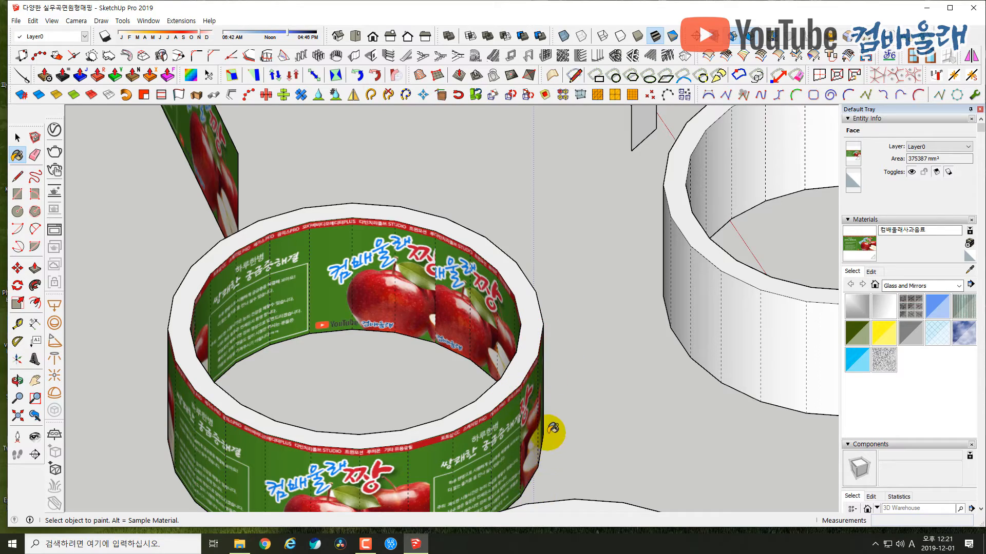
- Examine the finished label wrap on the ring from several angles and compare it with the other mapped objects
{"action": "mouse_move", "coordinate": [553, 434]}
{"action": "middle_mouse_down"}
{"action": "mouse_move", "coordinate": [276, 210]}
{"action": "mouse_move", "coordinate": [313, 400]}
{"action": "mouse_move", "coordinate": [254, 394]}
{"action": "mouse_move", "coordinate": [370, 399]}
{"action": "middle_mouse_up"}
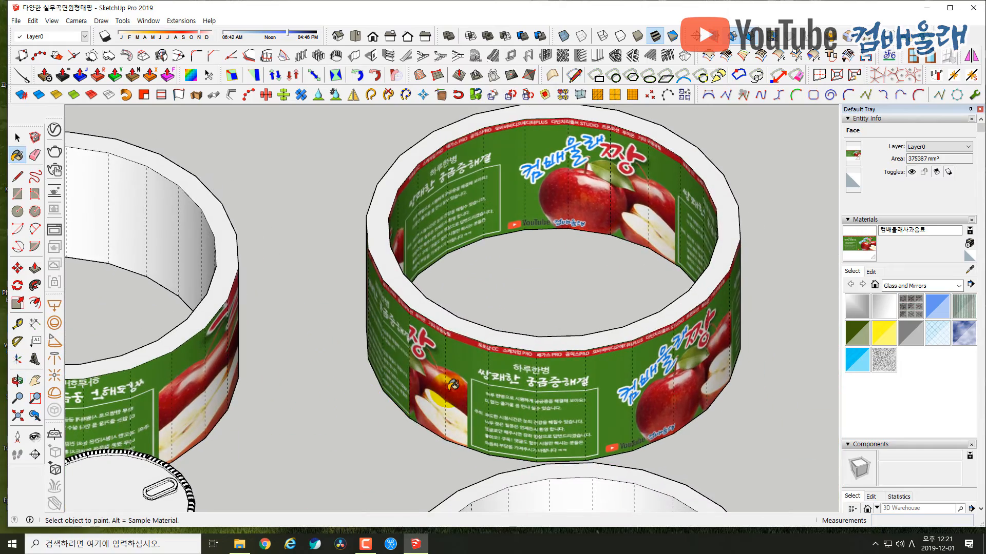
{"action": "mouse_move", "coordinate": [535, 411]}
{"action": "middle_mouse_down"}
{"action": "mouse_move", "coordinate": [97, 390]}
{"action": "mouse_move", "coordinate": [451, 404]}
{"action": "mouse_move", "coordinate": [418, 406]}
{"action": "mouse_move", "coordinate": [333, 367]}
{"action": "mouse_move", "coordinate": [526, 326]}
{"action": "middle_mouse_up"}
{"action": "mouse_move", "coordinate": [466, 349]}
{"action": "middle_mouse_down"}
{"action": "mouse_move", "coordinate": [426, 375]}
{"action": "mouse_move", "coordinate": [487, 390]}
{"action": "mouse_move", "coordinate": [489, 339]}
{"action": "mouse_move", "coordinate": [499, 340]}
{"action": "mouse_move", "coordinate": [398, 365]}
{"action": "mouse_move", "coordinate": [504, 346]}
{"action": "middle_mouse_up"}
{"action": "scroll", "coordinate": [508, 347], "scroll_direction": "down", "scroll_amount": 4}
{"action": "scroll", "coordinate": [428, 357], "scroll_direction": "down", "scroll_amount": 2}
{"action": "mouse_move", "coordinate": [435, 344]}
{"action": "middle_mouse_down", "text": "shift"}
{"action": "mouse_move", "coordinate": [504, 352]}
{"action": "mouse_move", "coordinate": [484, 375]}
{"action": "mouse_move", "coordinate": [442, 383]}
{"action": "mouse_move", "coordinate": [442, 365]}
{"action": "mouse_move", "coordinate": [438, 422]}
{"action": "mouse_move", "coordinate": [428, 382]}
{"action": "middle_mouse_up", "text": "shift"}
{"action": "mouse_move", "coordinate": [446, 334]}
{"action": "middle_mouse_down", "text": "shift"}
{"action": "mouse_move", "coordinate": [451, 365]}
{"action": "mouse_move", "coordinate": [455, 326]}
{"action": "middle_mouse_up", "text": "shift"}
{"action": "middle_click_drag", "start_coordinate": [471, 362], "coordinate": [485, 371], "text": "shift"}
{"action": "key", "text": "b"}
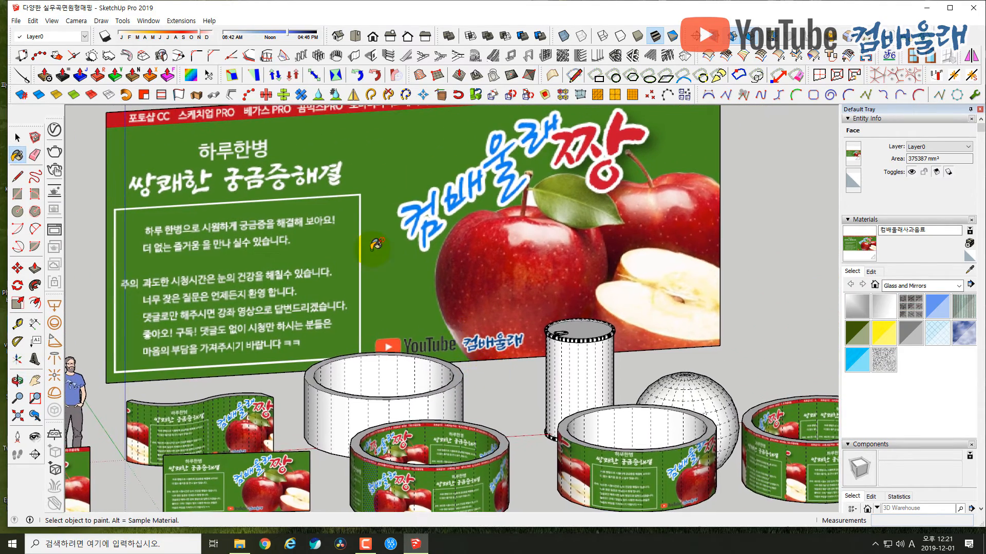
{"action": "middle_click_drag", "start_coordinate": [557, 302], "coordinate": [436, 328], "text": "shift"}
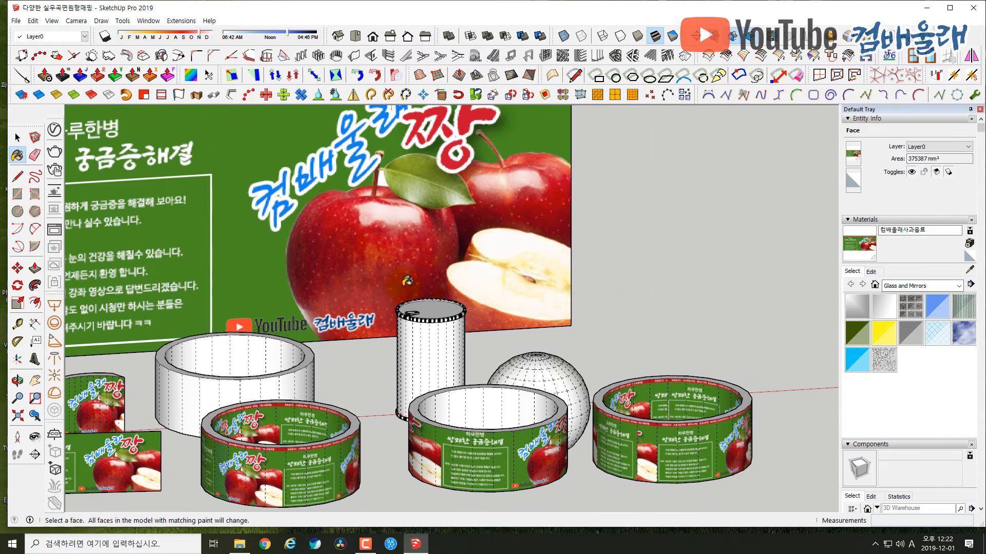
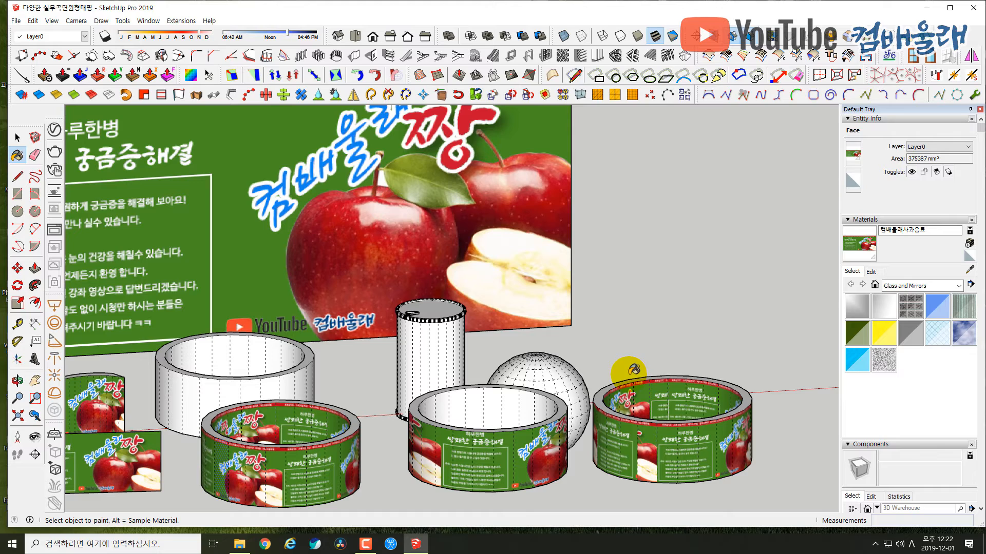
- Hide the hidden geometry and try to paint the whole smooth sphere with the apple label at once
{"action": "mouse_move", "coordinate": [594, 378]}
{"action": "middle_mouse_down"}
{"action": "mouse_move", "coordinate": [496, 337]}
{"action": "mouse_move", "coordinate": [490, 426]}
{"action": "middle_mouse_up"}
{"action": "middle_click_drag", "start_coordinate": [442, 372], "coordinate": [409, 367], "text": "shift"}
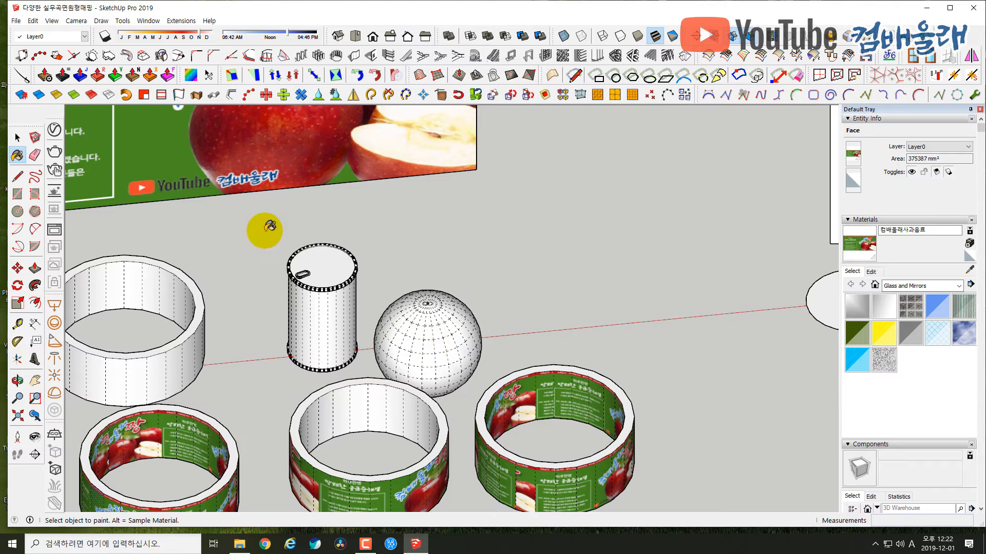
{"action": "left_click", "coordinate": [52, 21]}
{"action": "left_click", "coordinate": [66, 59]}
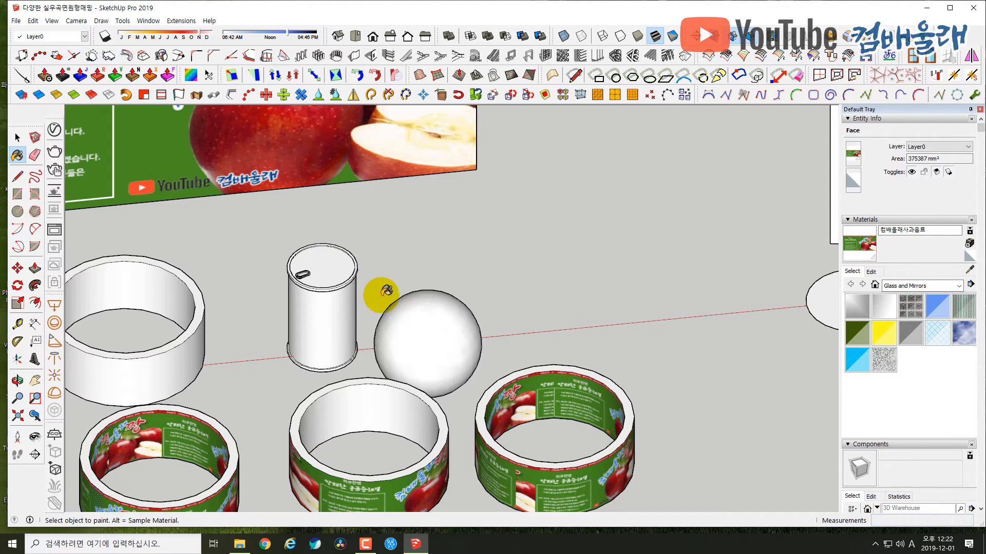
{"action": "middle_click_drag", "start_coordinate": [386, 291], "coordinate": [486, 261], "text": "shift"}
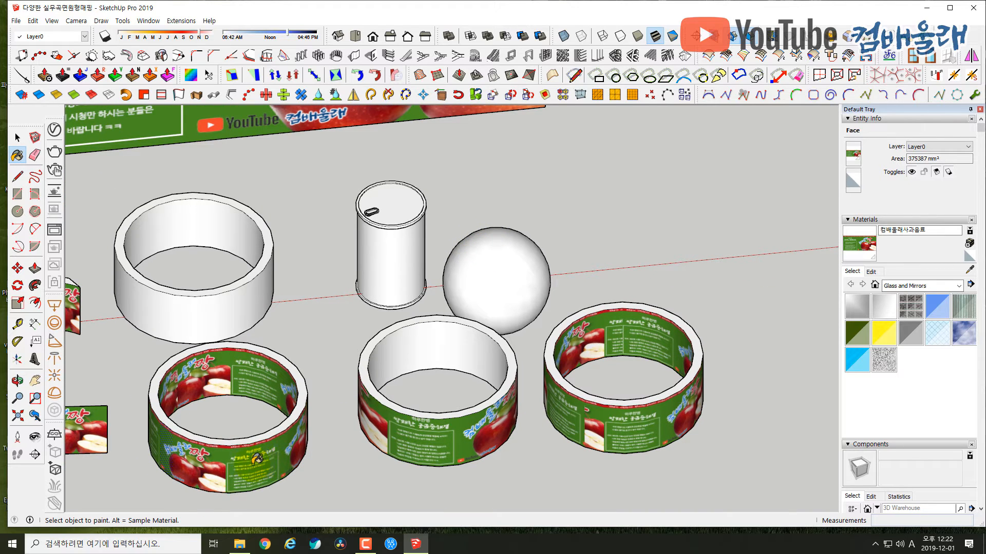
{"action": "left_click", "coordinate": [499, 264]}
{"action": "mouse_move", "coordinate": [499, 264]}
{"action": "middle_mouse_down"}
{"action": "mouse_move", "coordinate": [345, 313]}
{"action": "mouse_move", "coordinate": [380, 328]}
{"action": "mouse_move", "coordinate": [492, 332]}
{"action": "middle_mouse_up"}
{"action": "scroll", "coordinate": [491, 331], "scroll_direction": "up", "scroll_amount": 8}
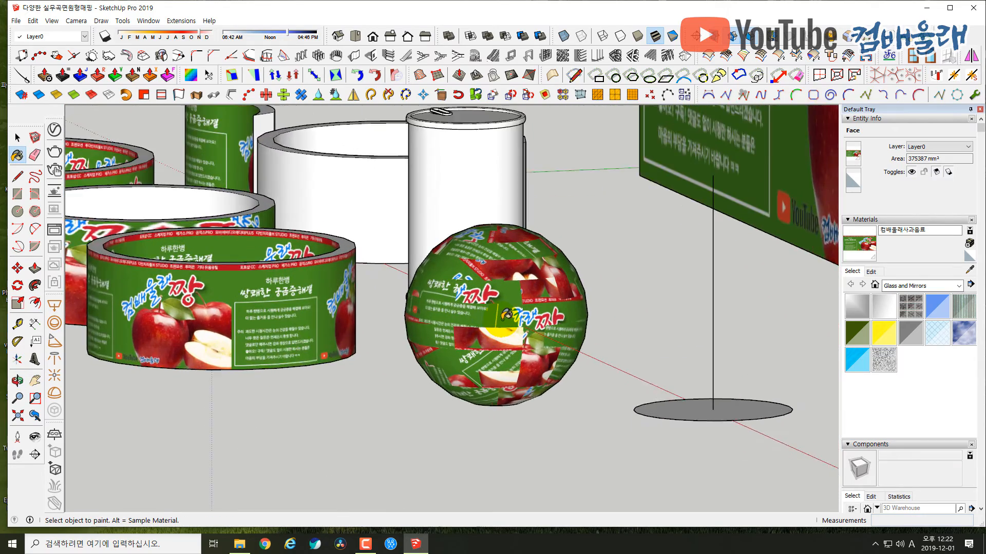
{"action": "scroll", "coordinate": [510, 312], "scroll_direction": "down", "scroll_amount": 5}
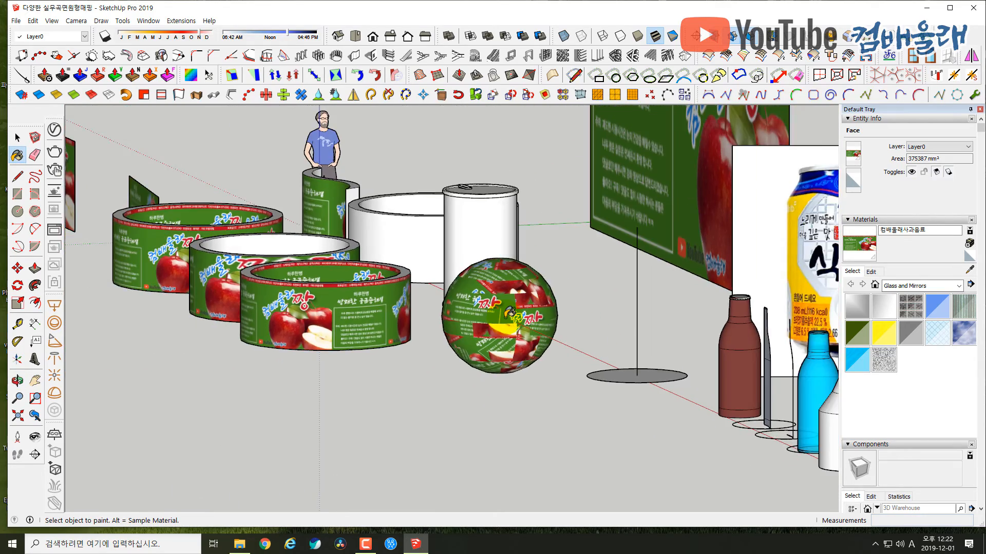
- Undo the sphere's paint and show hidden geometry again so its individual facets can be painted
{"action": "key", "text": "ctrl+z"}
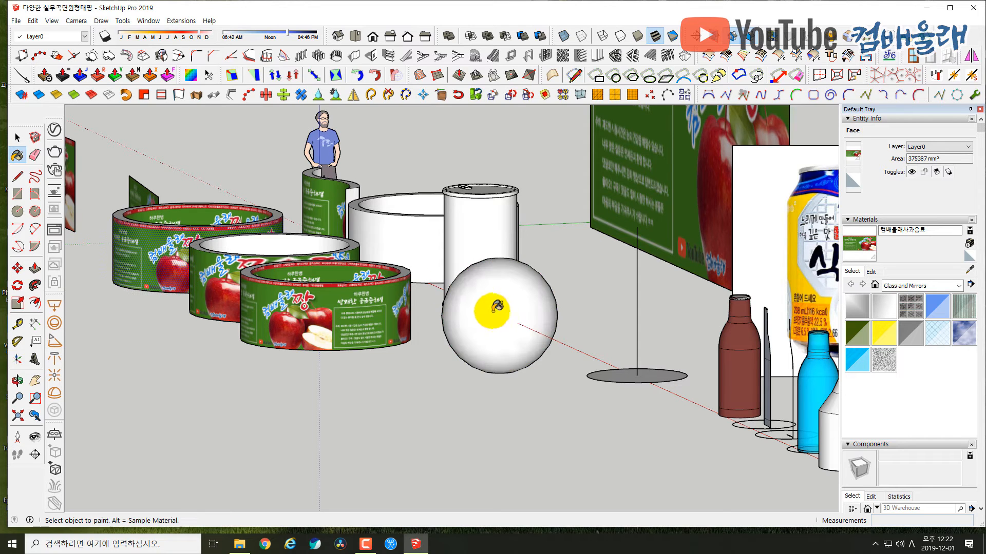
{"action": "left_click", "coordinate": [52, 22]}
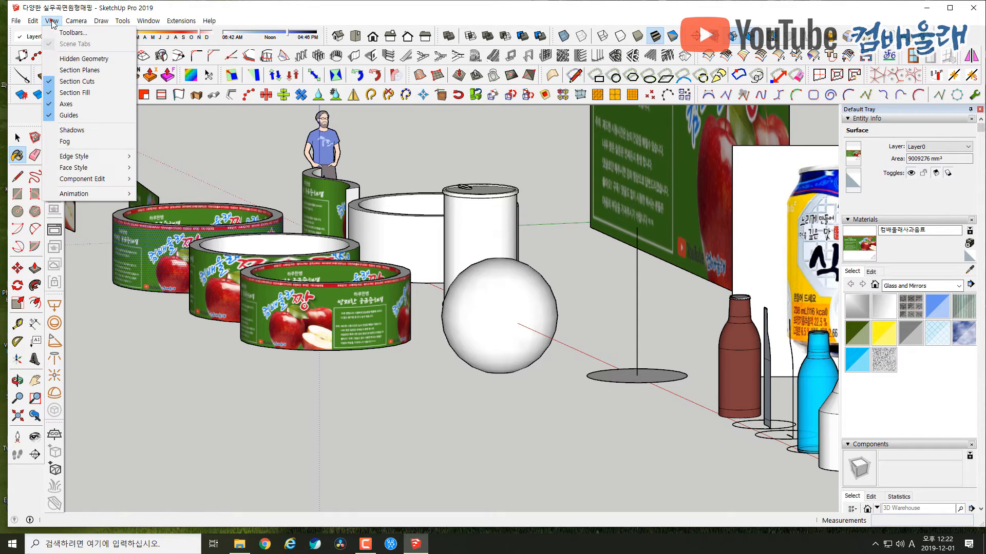
{"action": "left_click", "coordinate": [83, 59]}
- Paint one facet in the upper part of the sphere with the label and sample its mapped texture
{"action": "middle_click_drag", "start_coordinate": [457, 292], "coordinate": [488, 324]}
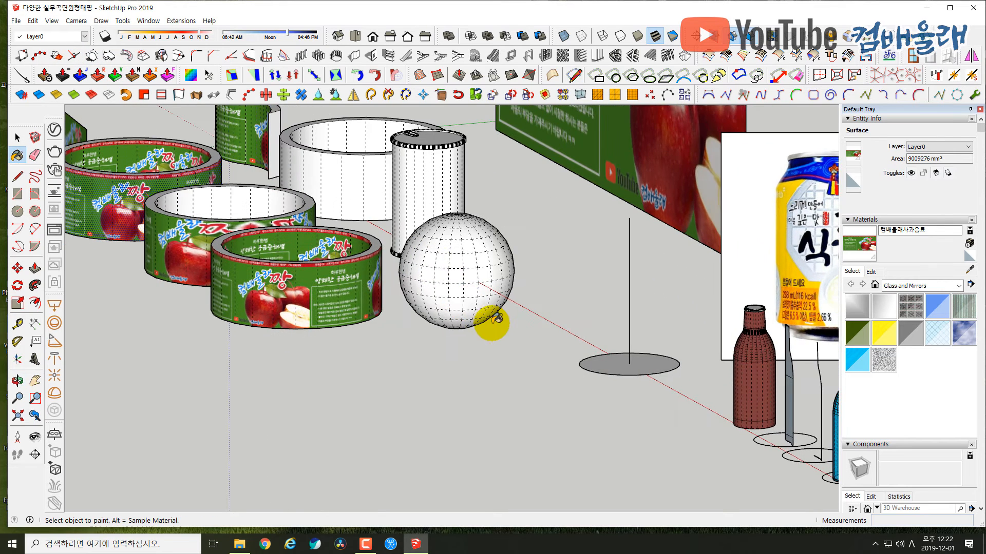
{"action": "left_click", "coordinate": [458, 260]}
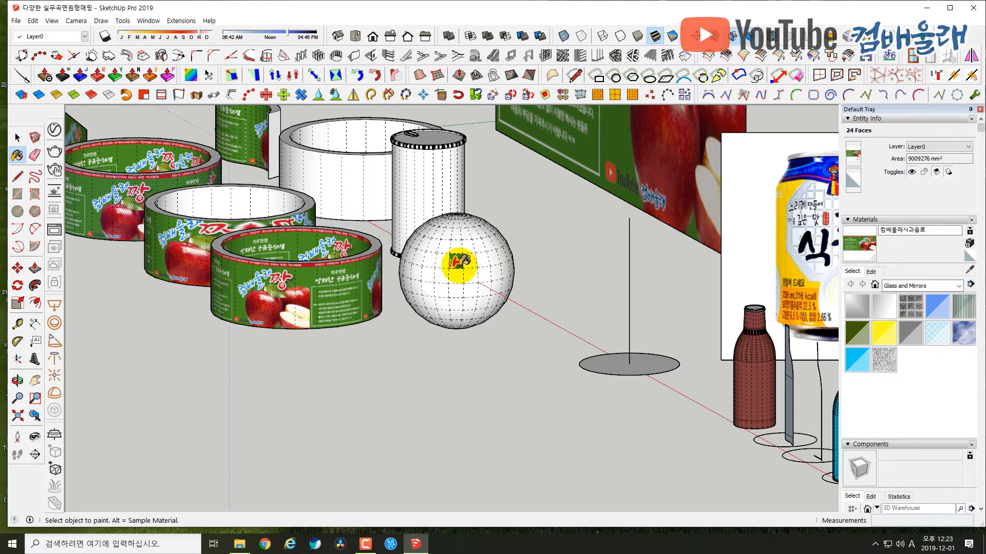
{"action": "key", "text": "space"}
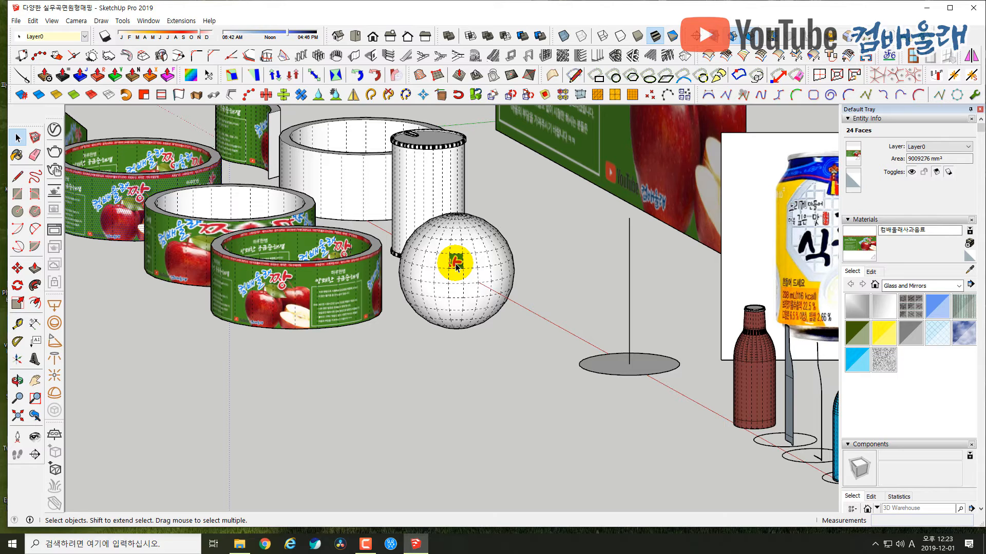
{"action": "key", "text": "b"}
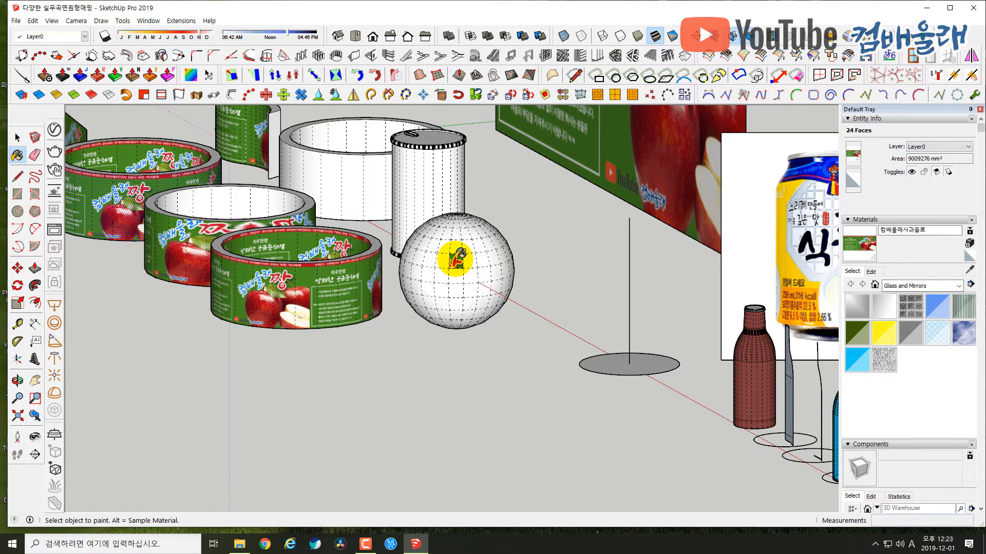
{"action": "left_click", "coordinate": [455, 259], "text": "alt"}
- Paint the adjoining sphere facets with the sampled label to spread the logo and the apples downward
{"action": "left_click", "coordinate": [465, 258]}
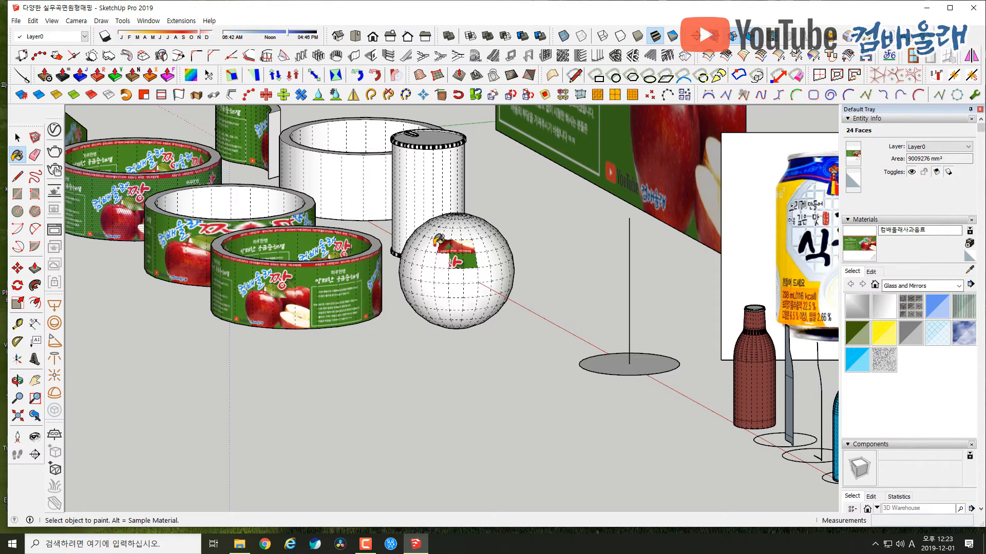
{"action": "left_click", "coordinate": [444, 279]}
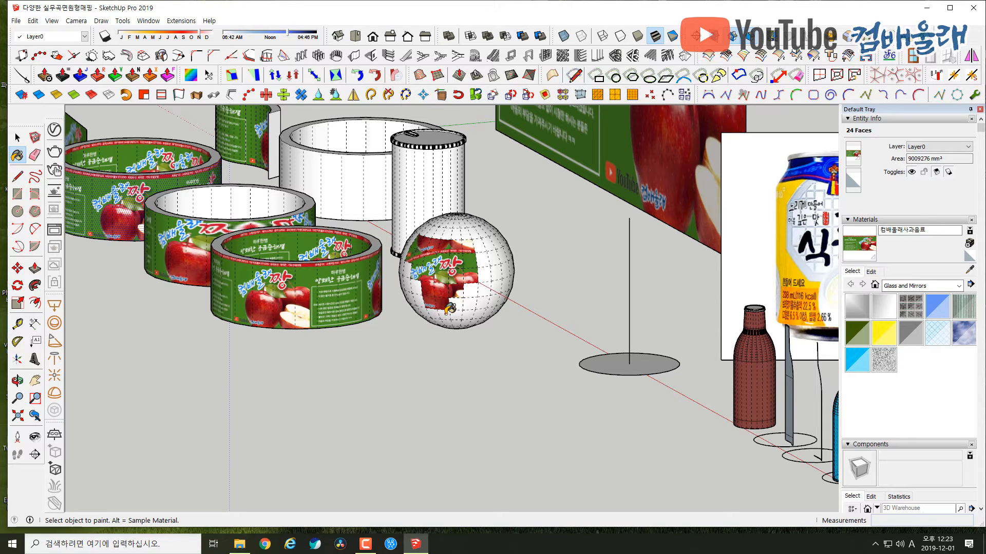
{"action": "left_click", "coordinate": [435, 317]}
{"action": "left_click", "coordinate": [460, 310]}
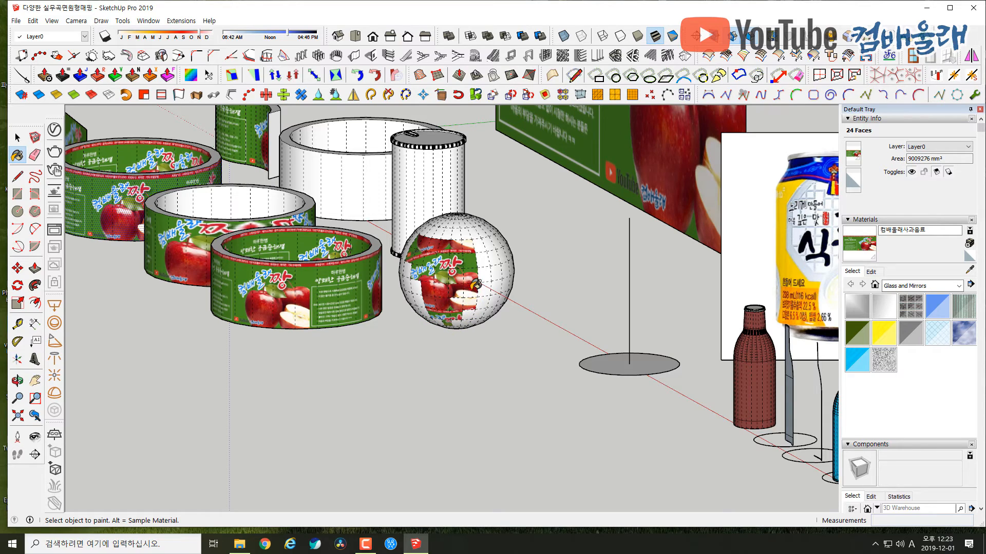
- Paint the facets along the sphere's left edge and underside, continuing the label into a second logo below the apples
{"action": "mouse_move", "coordinate": [476, 306]}
{"action": "middle_mouse_down"}
{"action": "mouse_move", "coordinate": [487, 288]}
{"action": "mouse_move", "coordinate": [444, 301]}
{"action": "mouse_move", "coordinate": [440, 320]}
{"action": "mouse_move", "coordinate": [528, 281]}
{"action": "middle_mouse_up"}
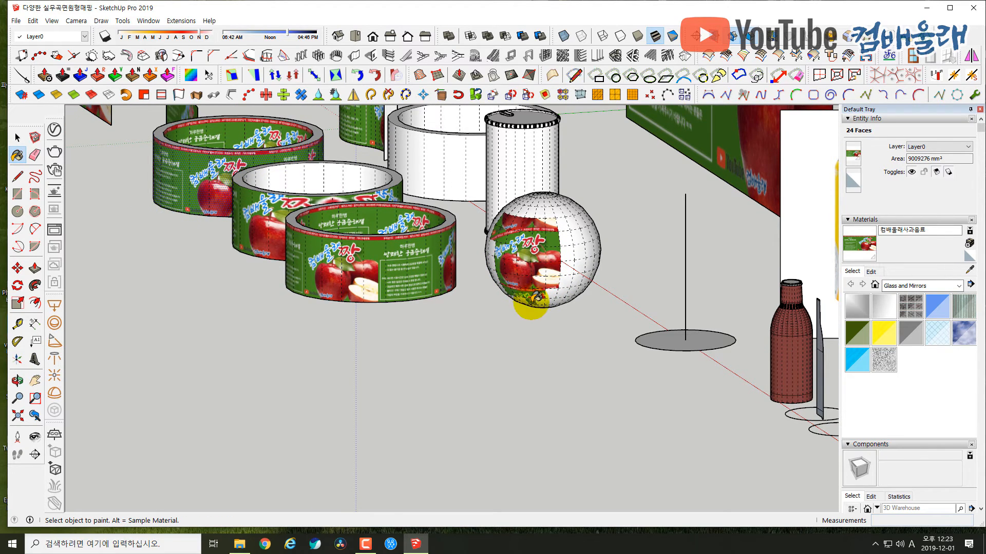
{"action": "mouse_move", "coordinate": [528, 304]}
{"action": "middle_mouse_down"}
{"action": "mouse_move", "coordinate": [533, 295]}
{"action": "mouse_move", "coordinate": [502, 281]}
{"action": "middle_mouse_up"}
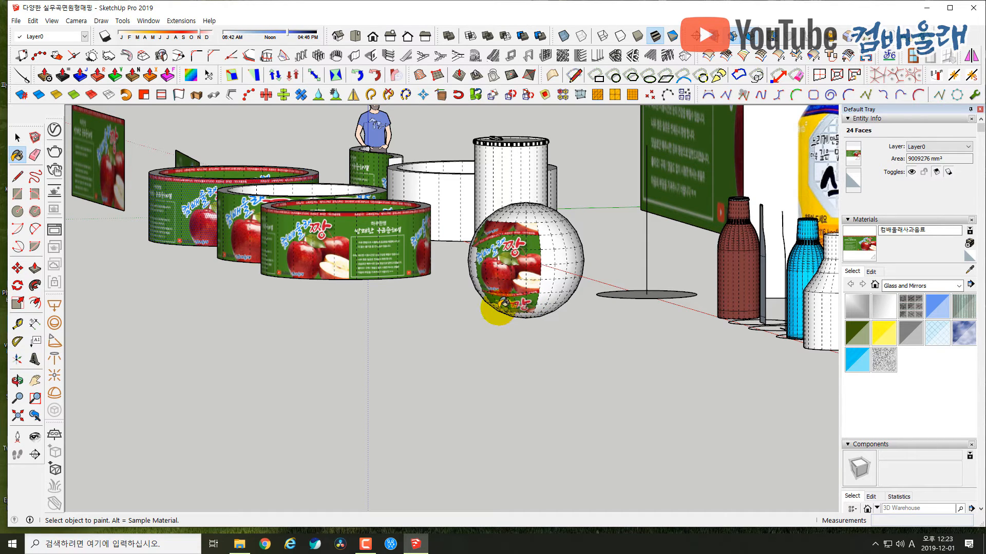
{"action": "mouse_move", "coordinate": [495, 303]}
{"action": "middle_mouse_down", "text": "shift"}
{"action": "mouse_move", "coordinate": [519, 303]}
{"action": "mouse_move", "coordinate": [532, 286]}
{"action": "mouse_move", "coordinate": [518, 240]}
{"action": "middle_mouse_up", "text": "shift"}
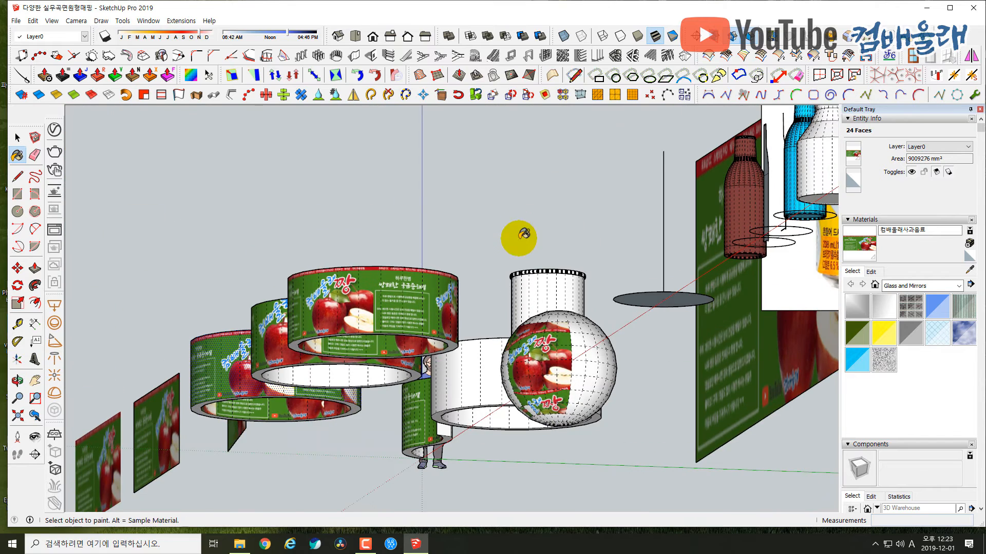
{"action": "middle_click_drag", "start_coordinate": [552, 377], "coordinate": [537, 325], "text": "shift"}
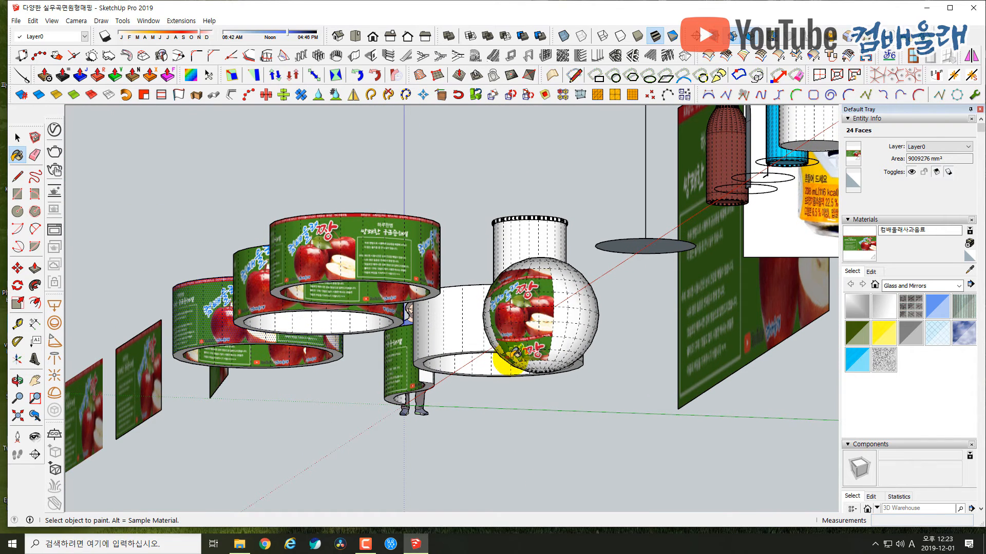
{"action": "left_click", "coordinate": [481, 306]}
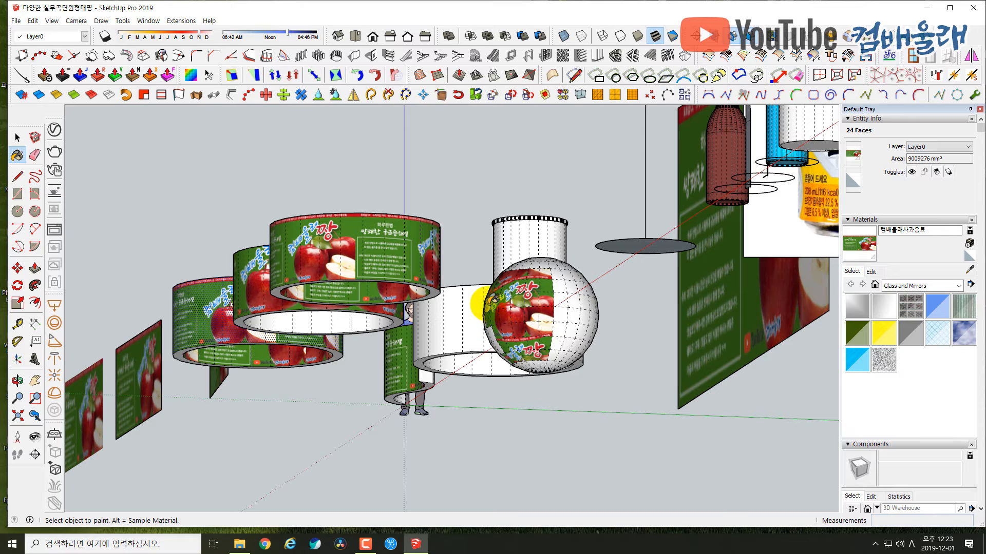
{"action": "left_click", "coordinate": [488, 339]}
{"action": "left_click", "coordinate": [494, 351]}
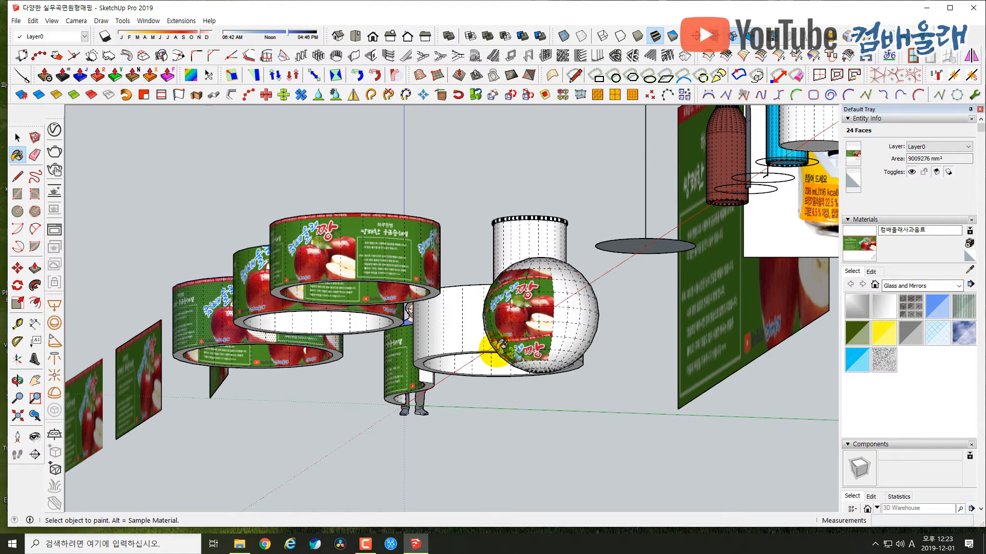
- Paint the sphere facets to the right of the sliced apple and around the second logo's lower apples
{"action": "left_click", "coordinate": [551, 352]}
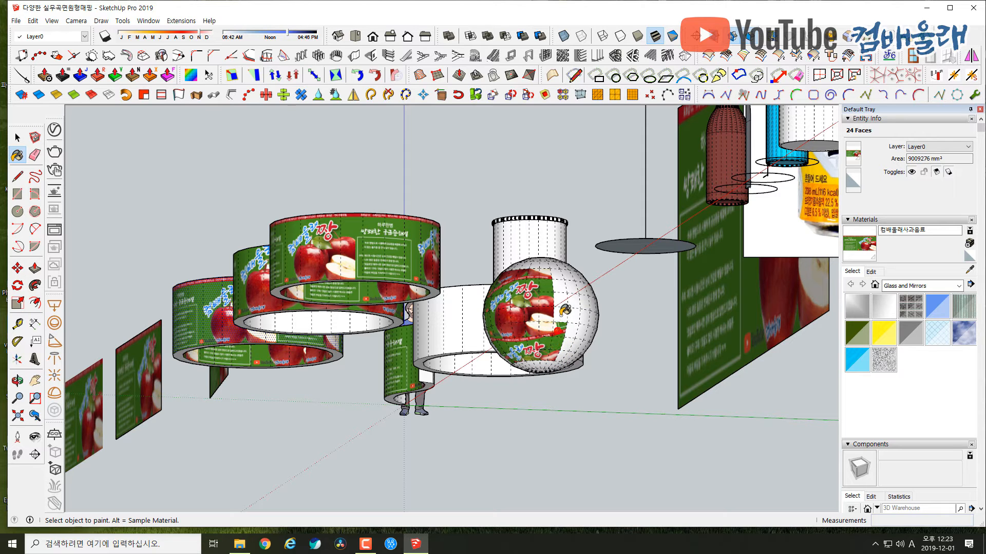
{"action": "left_click", "coordinate": [563, 284]}
{"action": "mouse_move", "coordinate": [559, 312]}
{"action": "middle_mouse_down"}
{"action": "mouse_move", "coordinate": [547, 308]}
{"action": "mouse_move", "coordinate": [532, 324]}
{"action": "mouse_move", "coordinate": [511, 314]}
{"action": "mouse_move", "coordinate": [506, 329]}
{"action": "middle_mouse_up"}
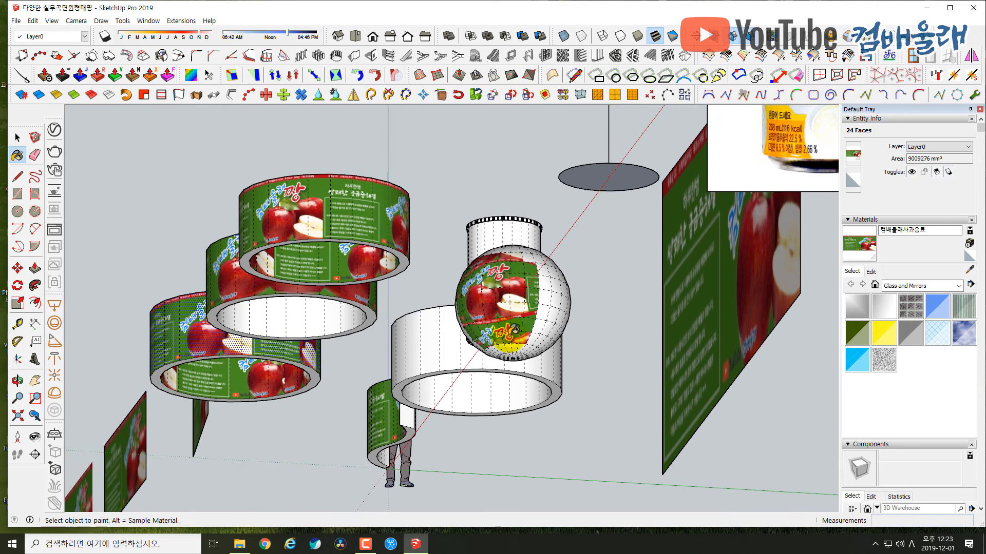
{"action": "left_click", "coordinate": [517, 348]}
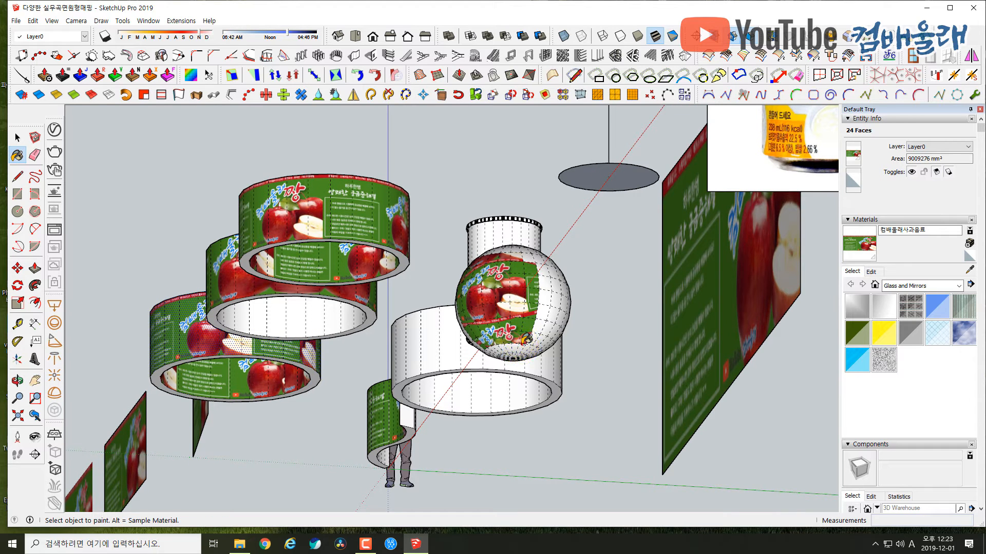
- Carry the label onto the next column of sphere facets to begin the white-framed text panel and the red strip
{"action": "scroll", "coordinate": [521, 347], "scroll_direction": "up", "scroll_amount": 5}
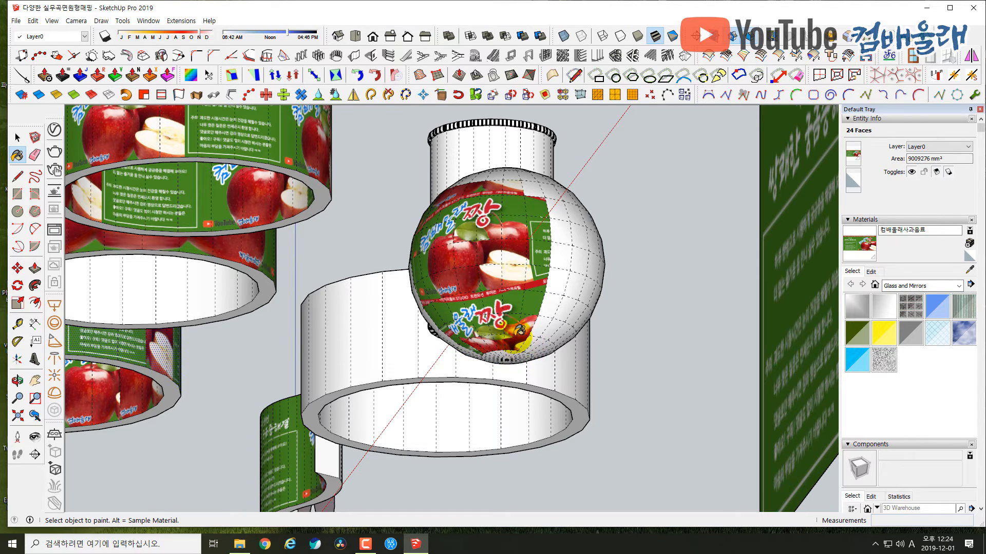
{"action": "left_click", "coordinate": [559, 264]}
{"action": "left_click", "coordinate": [558, 281]}
{"action": "left_click", "coordinate": [571, 291]}
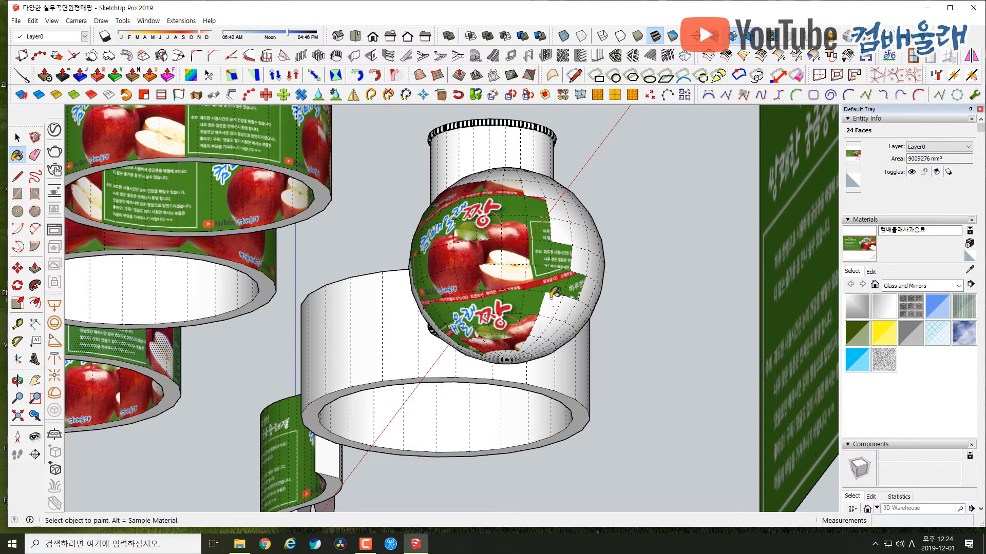
{"action": "left_click", "coordinate": [553, 307]}
{"action": "left_click", "coordinate": [562, 236]}
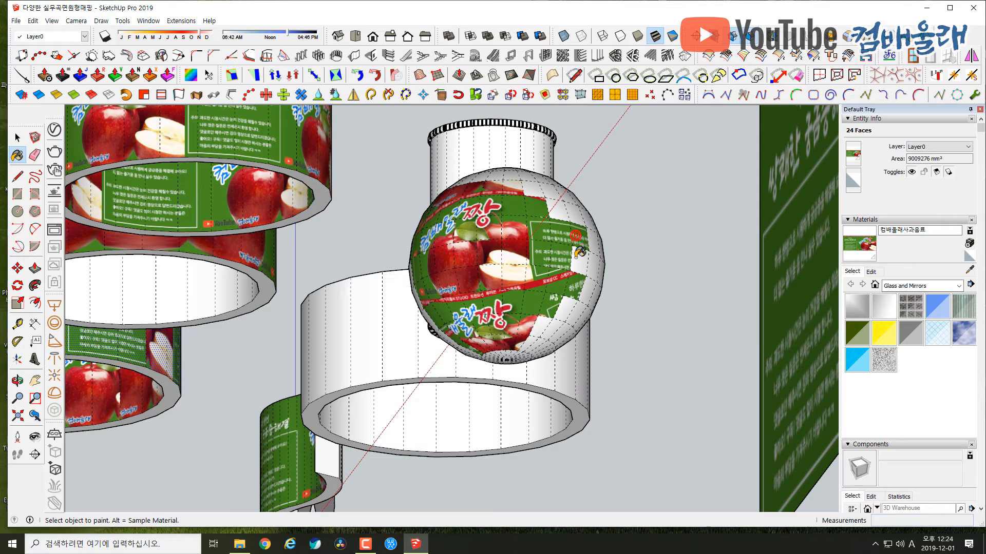
- Extend the text panels to the sphere's right edge and fill the blank facets beside the lower apples
{"action": "left_click", "coordinate": [579, 254]}
{"action": "left_click", "coordinate": [594, 267]}
{"action": "left_click", "coordinate": [573, 308]}
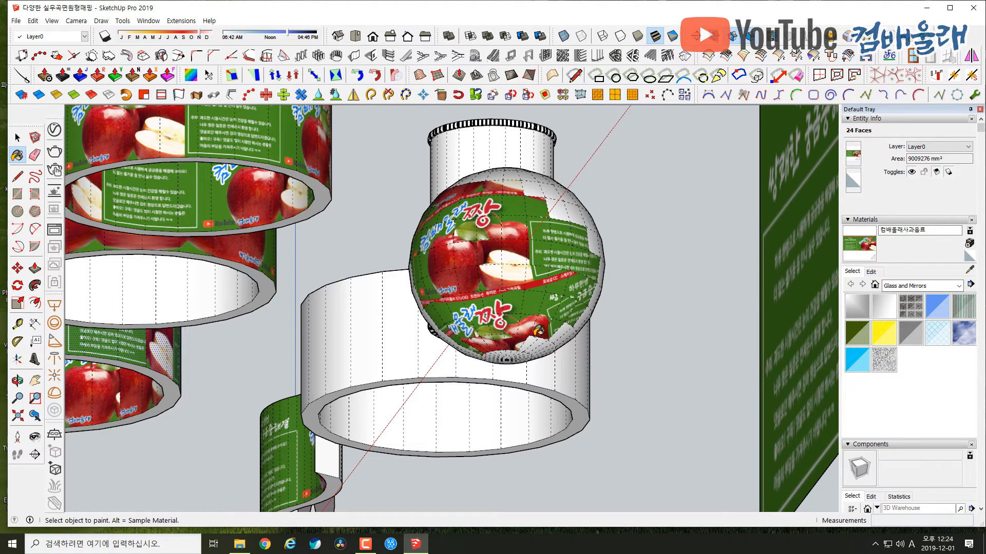
{"action": "left_click", "coordinate": [565, 329]}
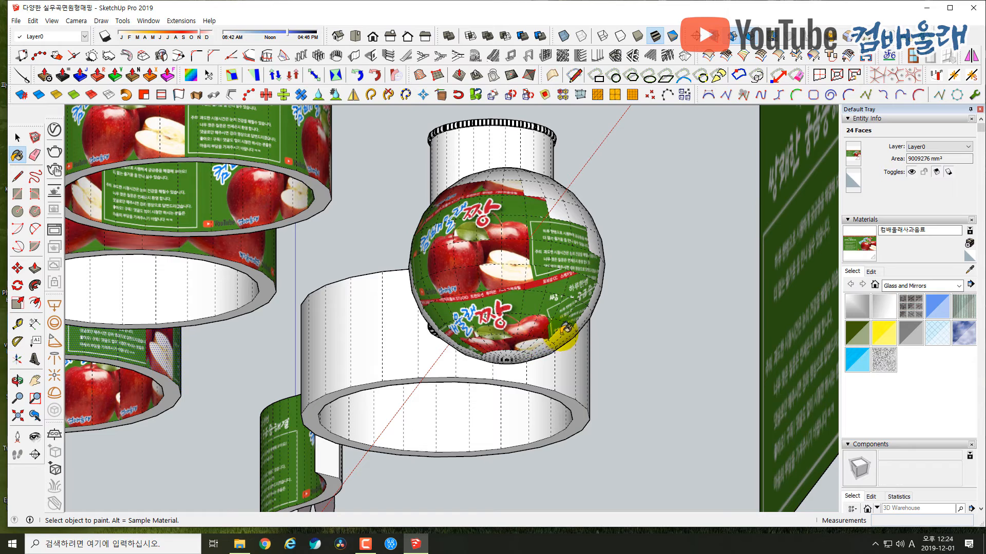
{"action": "left_click", "coordinate": [545, 343]}
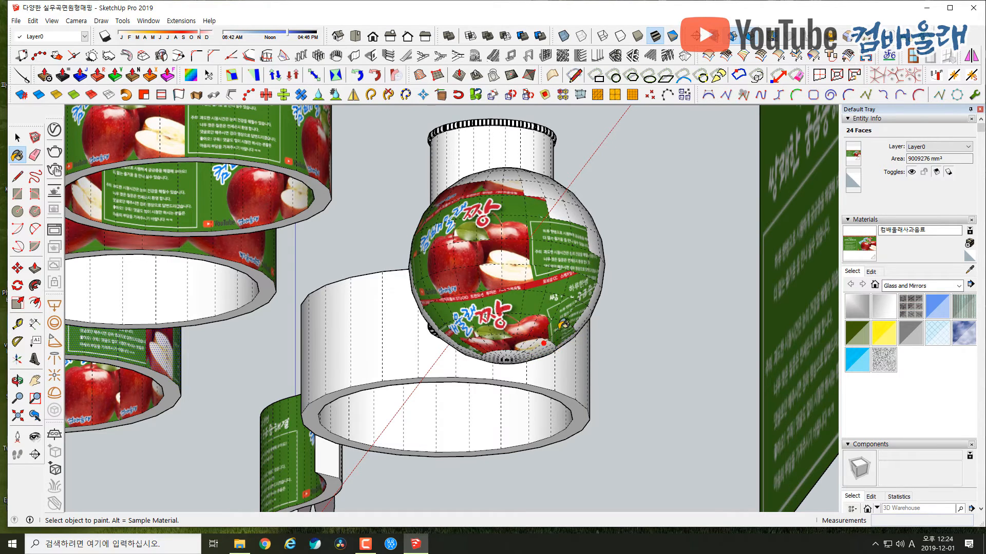
- Paint the blank facets below the second logo's sliced apple with the label, continuing the slice and the red strip
{"action": "middle_click_drag", "start_coordinate": [560, 329], "coordinate": [472, 281]}
{"action": "scroll", "coordinate": [472, 277], "scroll_direction": "up", "scroll_amount": 2}
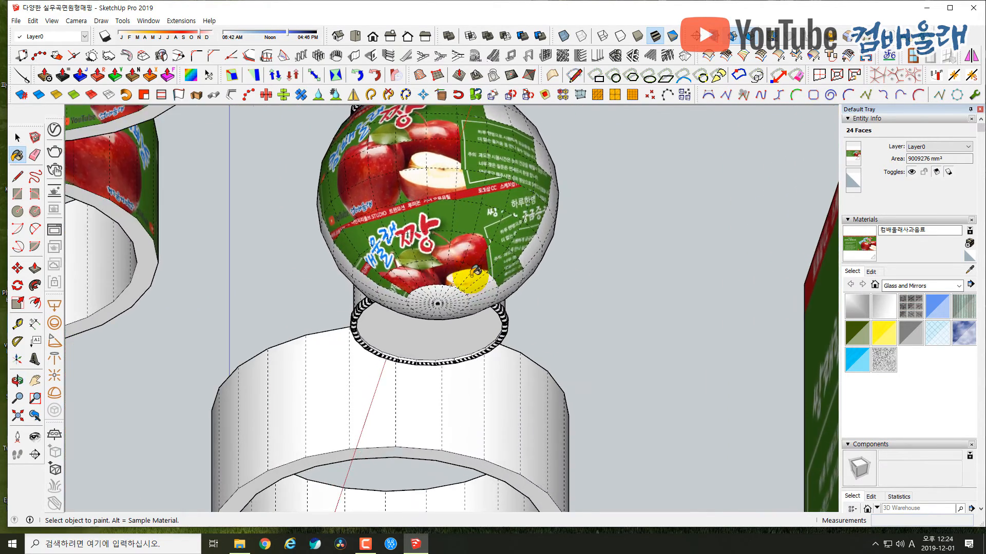
{"action": "left_click", "coordinate": [479, 285]}
{"action": "left_click", "coordinate": [488, 289]}
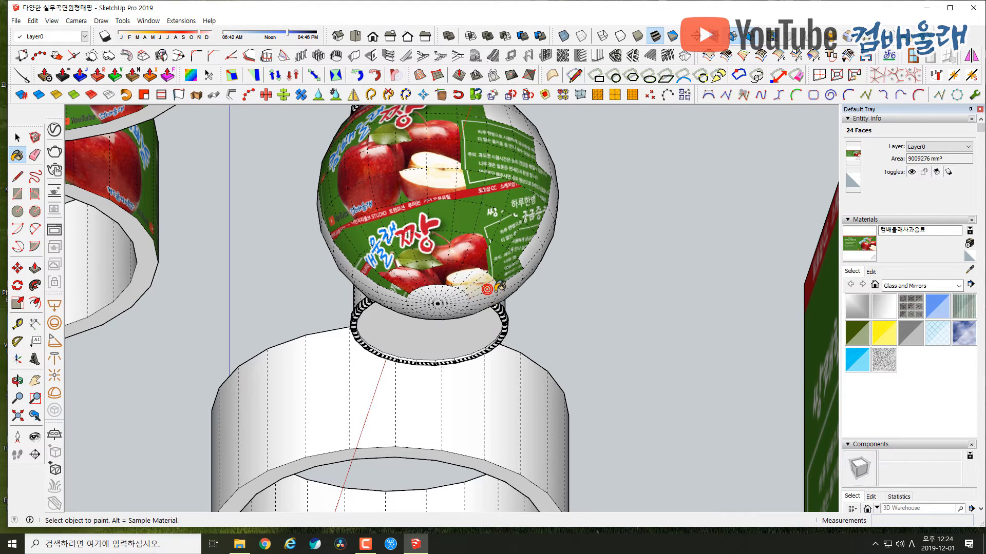
{"action": "left_click", "coordinate": [493, 293]}
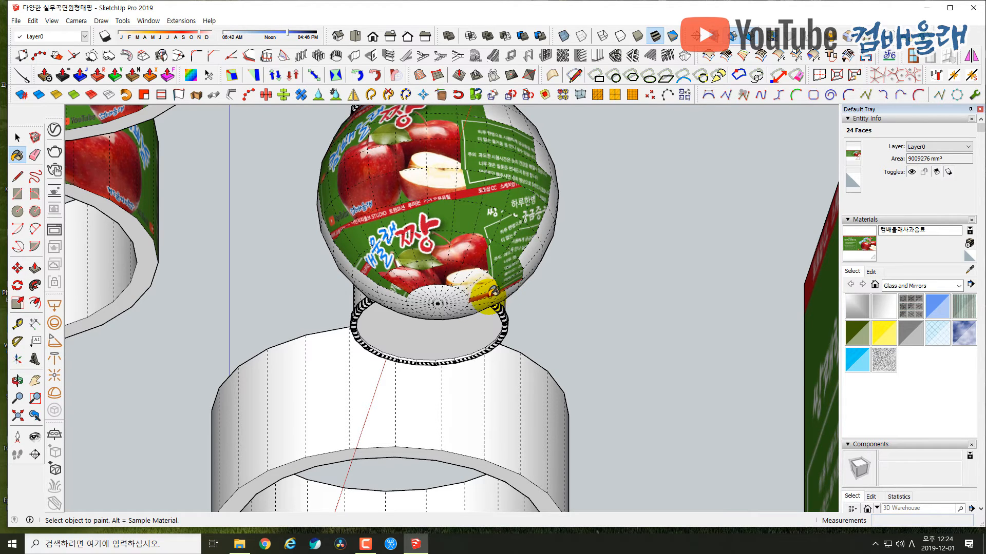
{"action": "left_click", "coordinate": [463, 291]}
{"action": "left_click", "coordinate": [460, 286]}
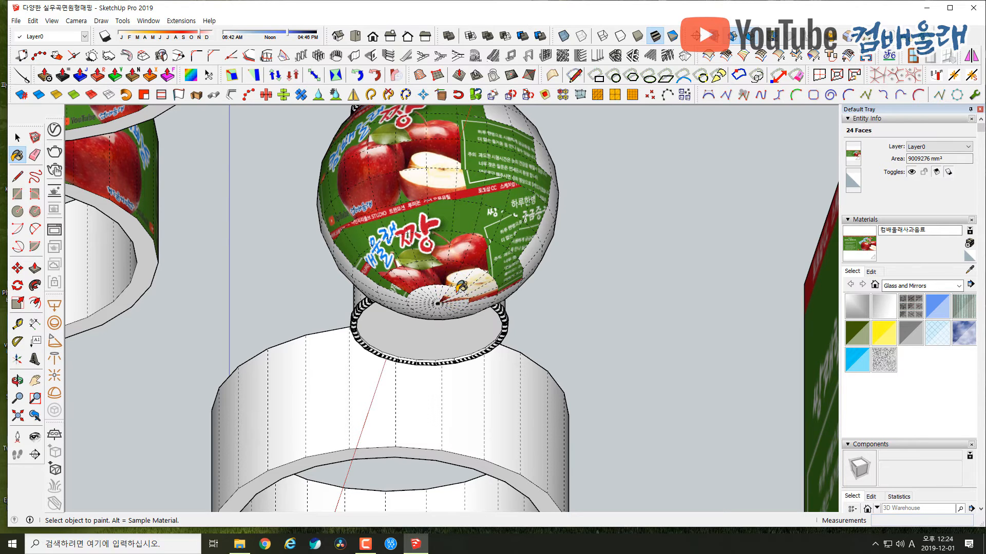
- Extend the label over the facets around the sphere's bottom pole, beneath the second logo's whole apples
{"action": "left_click", "coordinate": [450, 284]}
{"action": "left_click", "coordinate": [427, 290]}
{"action": "left_click", "coordinate": [428, 289]}
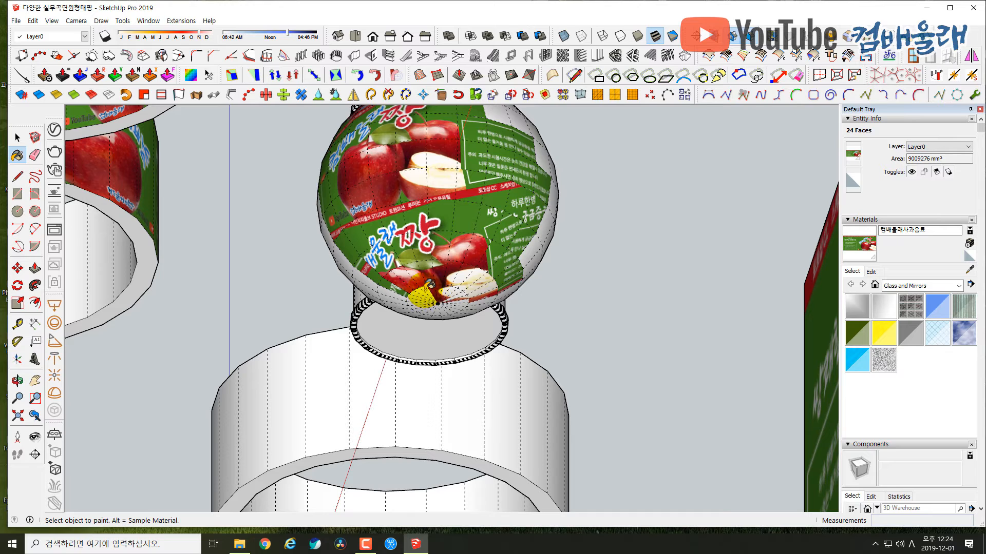
{"action": "left_click", "coordinate": [492, 300]}
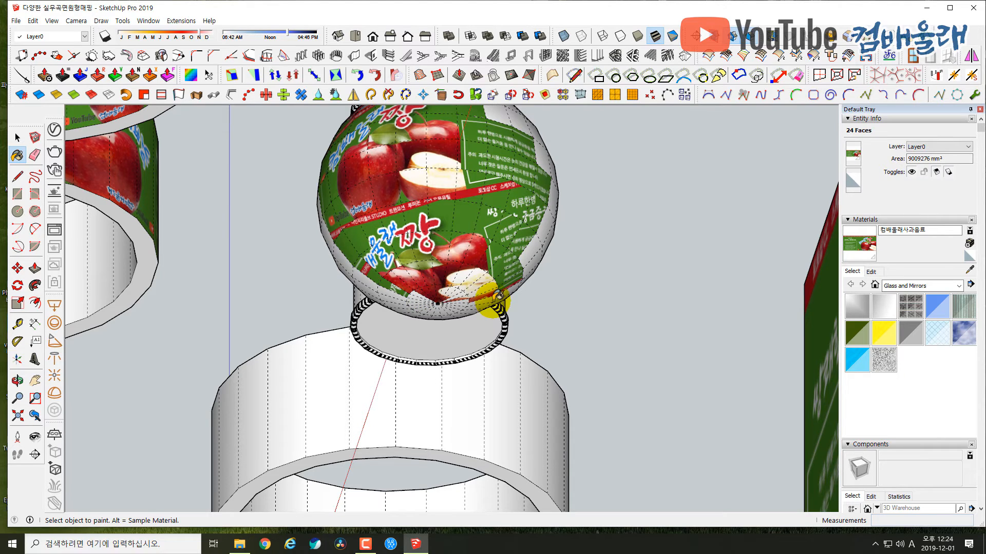
{"action": "left_click", "coordinate": [469, 301]}
{"action": "left_click", "coordinate": [409, 302]}
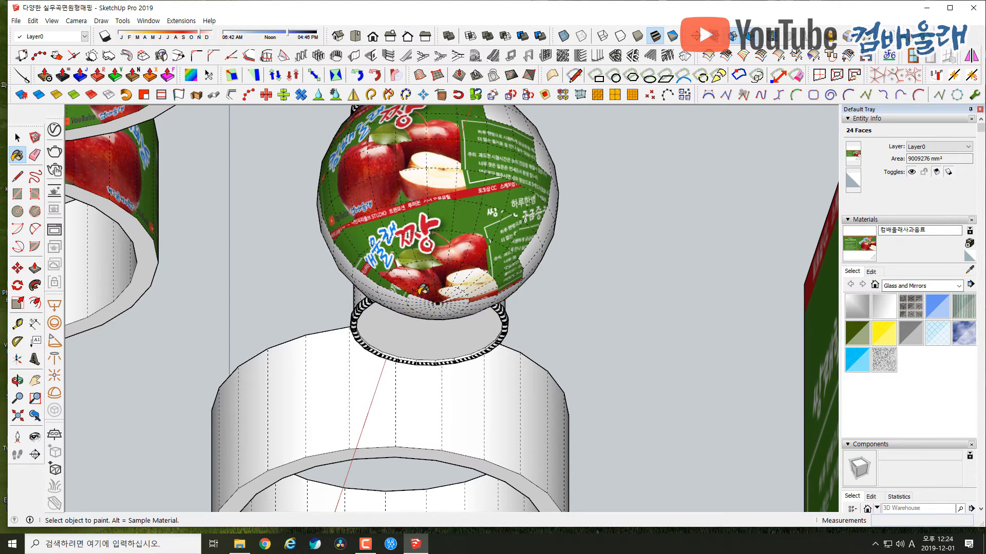
{"action": "left_click", "coordinate": [419, 294]}
- Fill the blank facets above the white-framed text panel up to the sliced apple near the sphere's top
{"action": "middle_click_drag", "start_coordinate": [423, 289], "coordinate": [406, 320]}
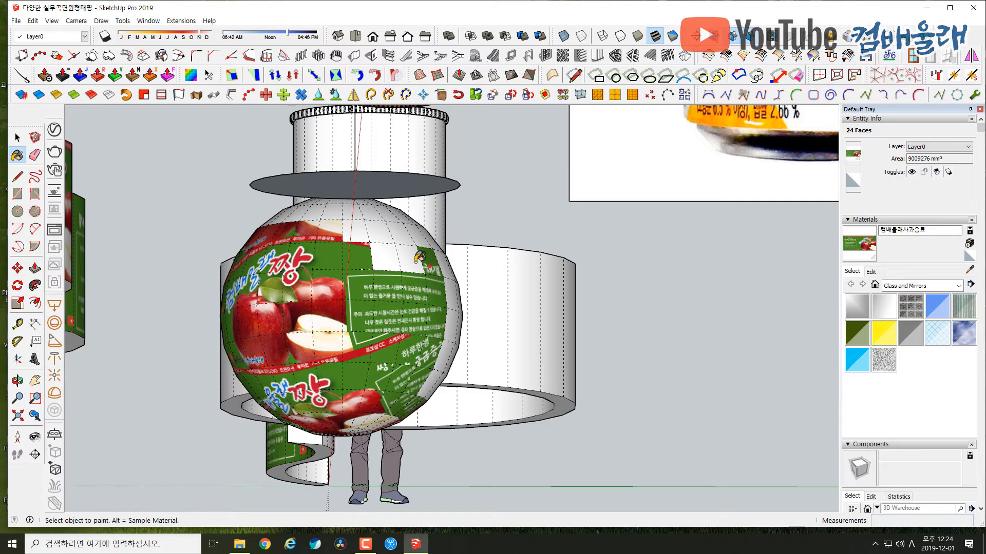
{"action": "left_click", "coordinate": [399, 243]}
{"action": "left_click", "coordinate": [408, 232]}
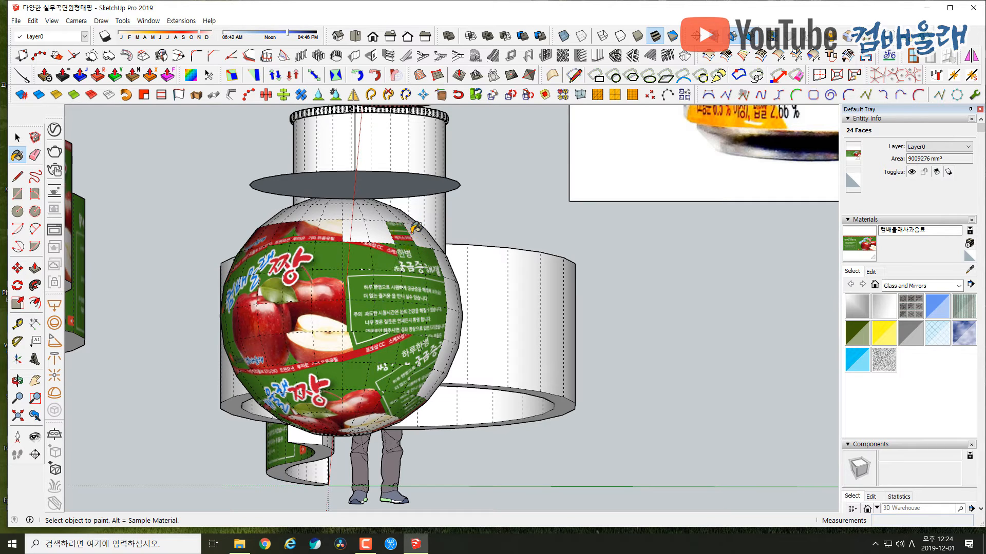
{"action": "left_click", "coordinate": [413, 233]}
{"action": "left_click", "coordinate": [381, 234]}
{"action": "left_click", "coordinate": [358, 233]}
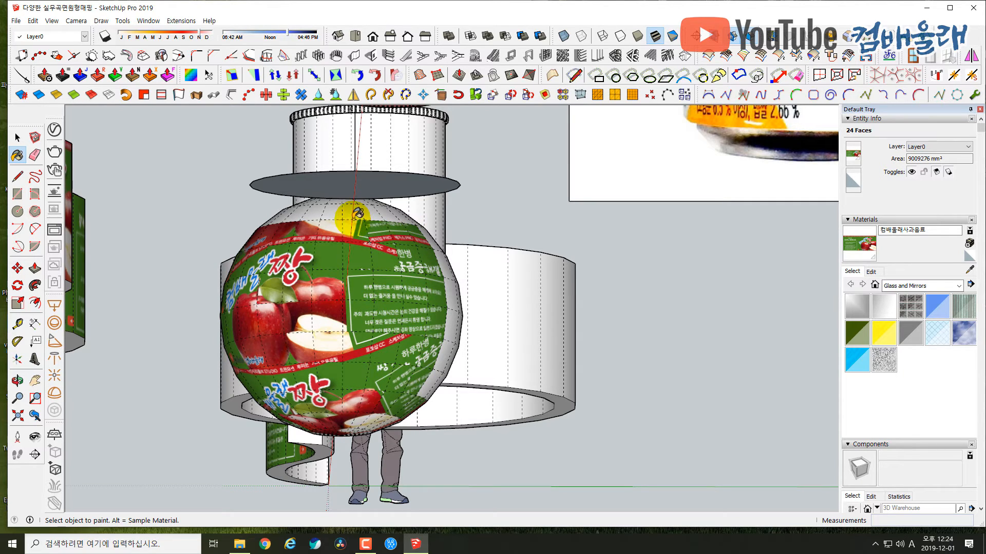
{"action": "left_click", "coordinate": [336, 226]}
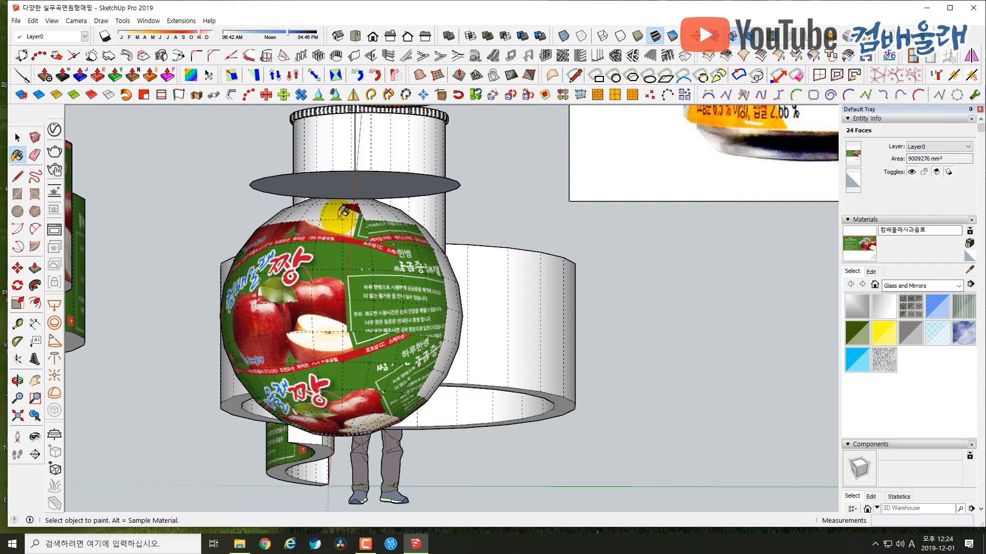
- Paint the next column of blank facets beside the text panels, from the upper panel down to the lower one
{"action": "middle_click_drag", "start_coordinate": [403, 274], "coordinate": [366, 297]}
{"action": "left_click", "coordinate": [383, 285]}
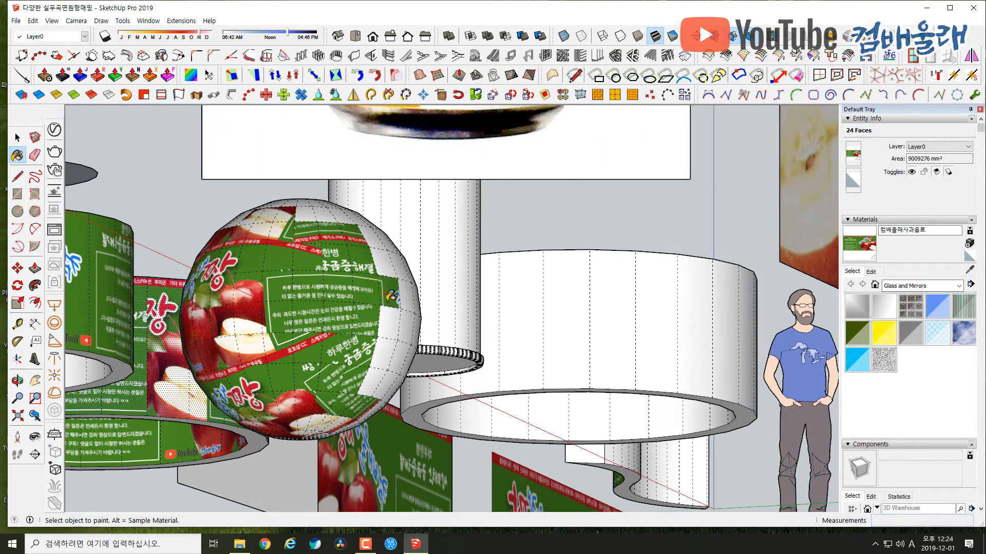
{"action": "left_click", "coordinate": [384, 327]}
{"action": "left_click", "coordinate": [383, 353]}
{"action": "left_click", "coordinate": [370, 382]}
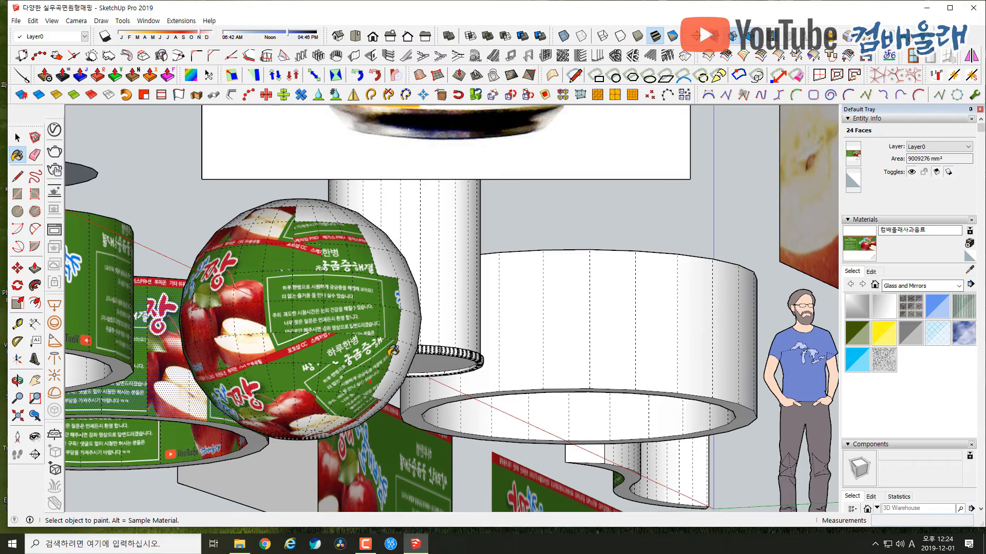
{"action": "left_click", "coordinate": [395, 358]}
- Examine how the label wraps around the sphere from the front, the top and the unpainted back
{"action": "mouse_move", "coordinate": [292, 339]}
{"action": "middle_mouse_down"}
{"action": "mouse_move", "coordinate": [389, 295]}
{"action": "mouse_move", "coordinate": [466, 337]}
{"action": "middle_mouse_up"}
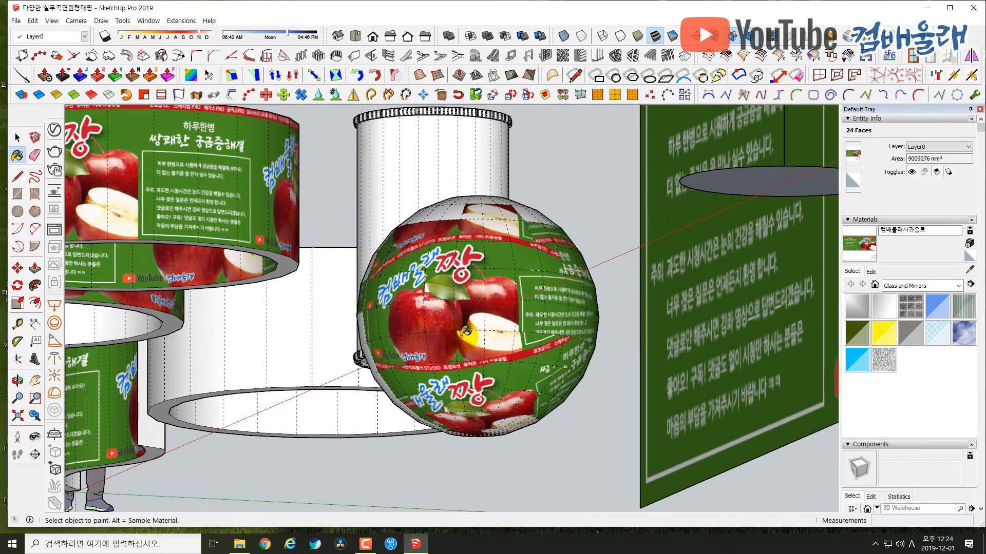
{"action": "middle_click_drag", "start_coordinate": [443, 303], "coordinate": [452, 410]}
{"action": "mouse_move", "coordinate": [452, 410]}
{"action": "middle_mouse_down", "text": "shift"}
{"action": "mouse_move", "coordinate": [458, 292]}
{"action": "mouse_move", "coordinate": [459, 334]}
{"action": "middle_mouse_up", "text": "shift"}
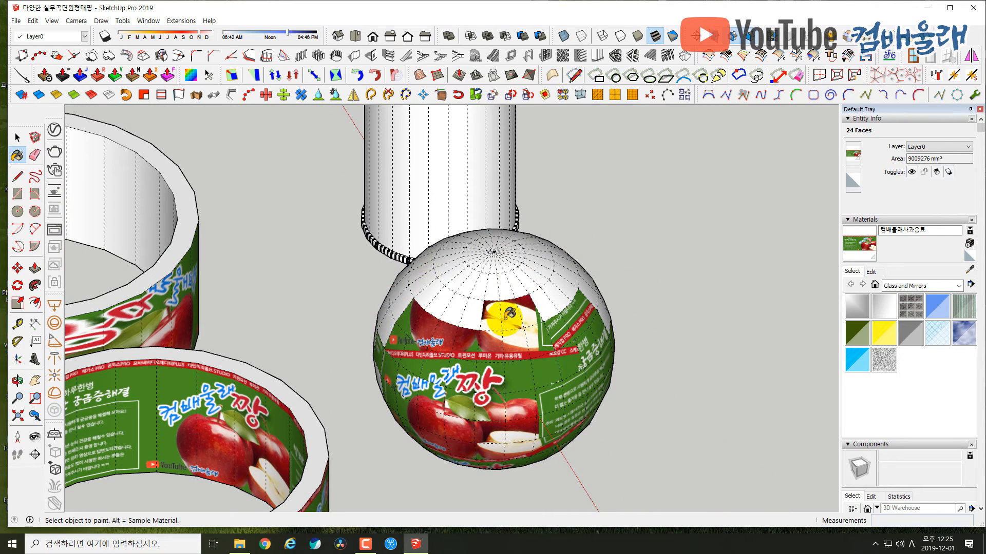
{"action": "mouse_move", "coordinate": [552, 311]}
{"action": "middle_mouse_down"}
{"action": "mouse_move", "coordinate": [523, 327]}
{"action": "mouse_move", "coordinate": [486, 315]}
{"action": "mouse_move", "coordinate": [437, 267]}
{"action": "middle_mouse_up"}
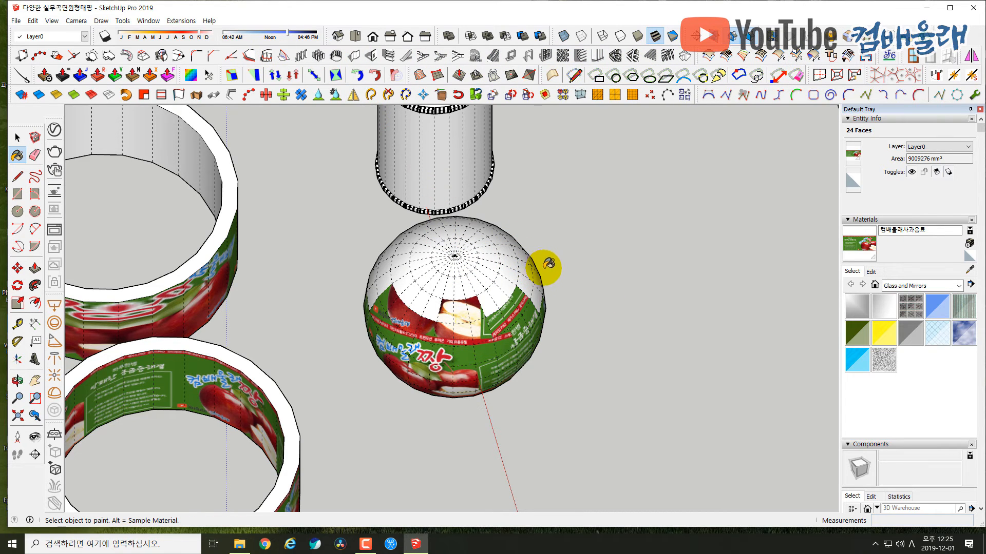
{"action": "mouse_move", "coordinate": [513, 268]}
{"action": "middle_mouse_down"}
{"action": "mouse_move", "coordinate": [488, 197]}
{"action": "mouse_move", "coordinate": [466, 272]}
{"action": "mouse_move", "coordinate": [508, 253]}
{"action": "mouse_move", "coordinate": [546, 291]}
{"action": "mouse_move", "coordinate": [467, 246]}
{"action": "mouse_move", "coordinate": [471, 209]}
{"action": "mouse_move", "coordinate": [269, 268]}
{"action": "mouse_move", "coordinate": [768, 242]}
{"action": "mouse_move", "coordinate": [497, 256]}
{"action": "mouse_move", "coordinate": [573, 272]}
{"action": "middle_mouse_up"}
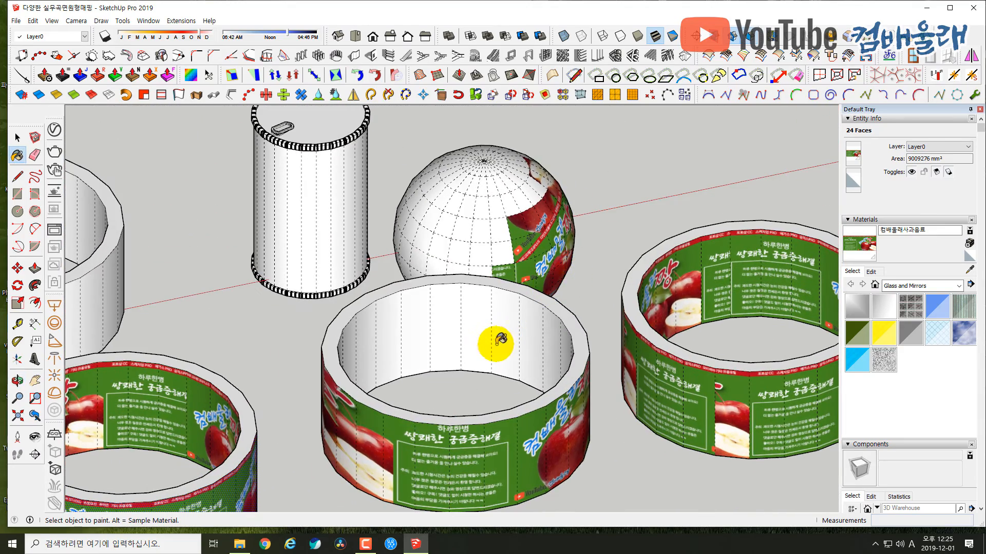
{"action": "middle_click_drag", "start_coordinate": [498, 341], "coordinate": [391, 219], "text": "shift"}
{"action": "mouse_move", "coordinate": [514, 283]}
{"action": "middle_mouse_down"}
{"action": "mouse_move", "coordinate": [393, 342]}
{"action": "mouse_move", "coordinate": [488, 293]}
{"action": "mouse_move", "coordinate": [387, 267]}
{"action": "middle_mouse_up"}
- Draw a horizontal 24-sided circle with a radius of about 814 mm on the red axis, in the empty area beside the sphere
{"action": "left_click", "coordinate": [18, 138]}
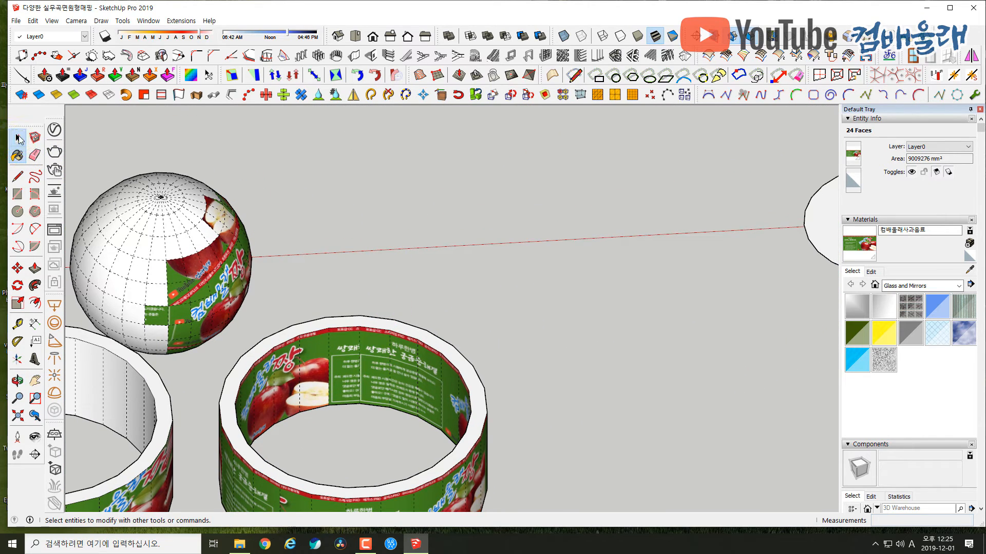
{"action": "left_click", "coordinate": [18, 212]}
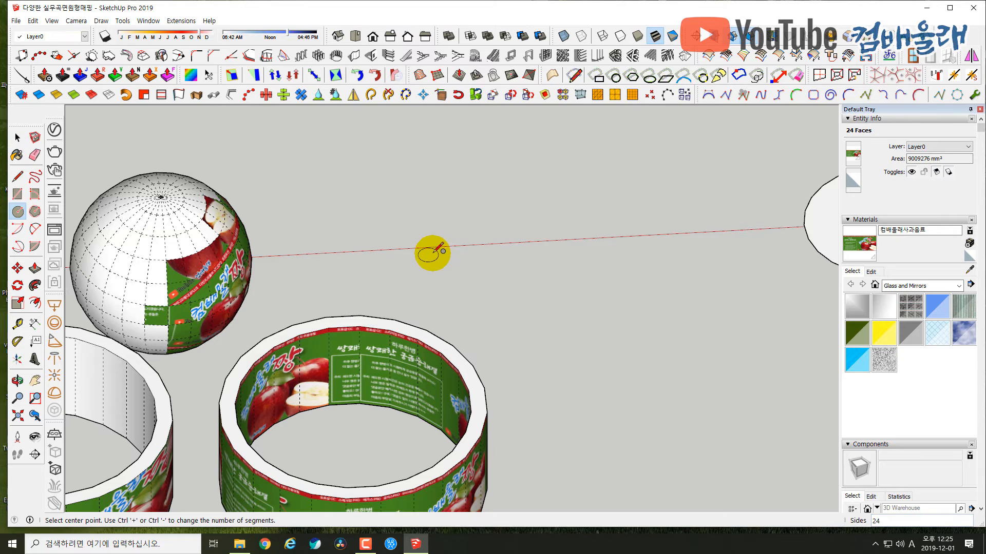
{"action": "left_click", "coordinate": [468, 246]}
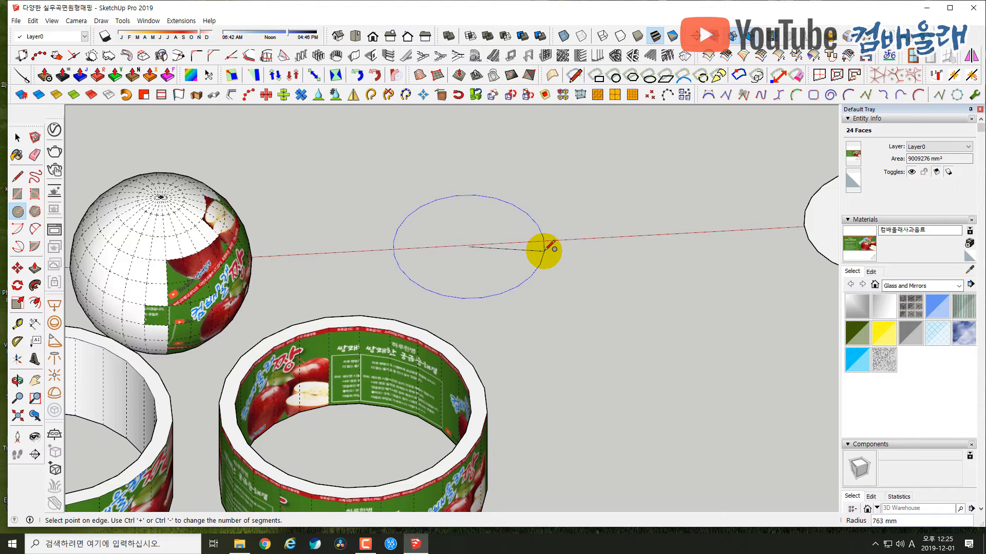
{"action": "left_click", "coordinate": [550, 246]}
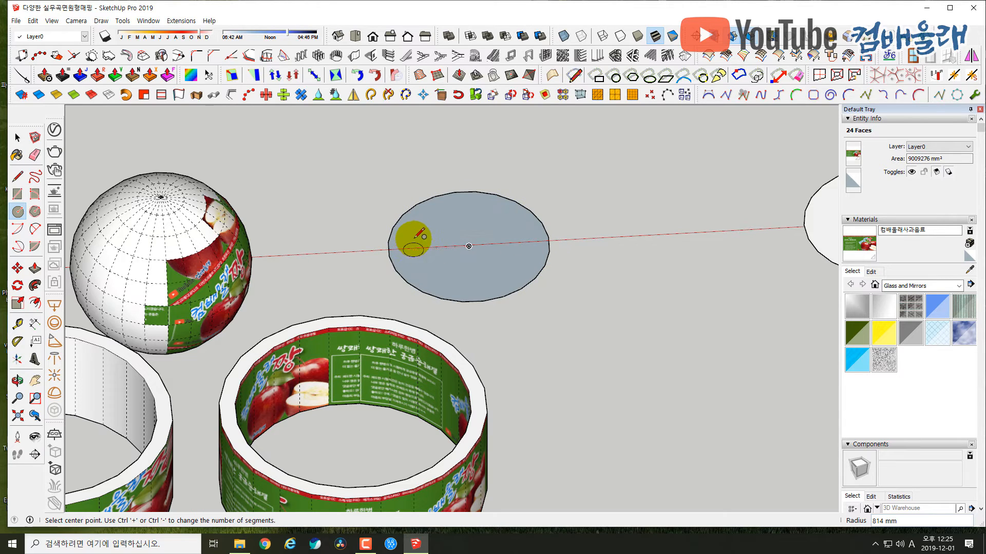
- Delete the new circle's face, keeping only its outline
{"action": "key", "text": "space"}
{"action": "left_click", "coordinate": [459, 228]}
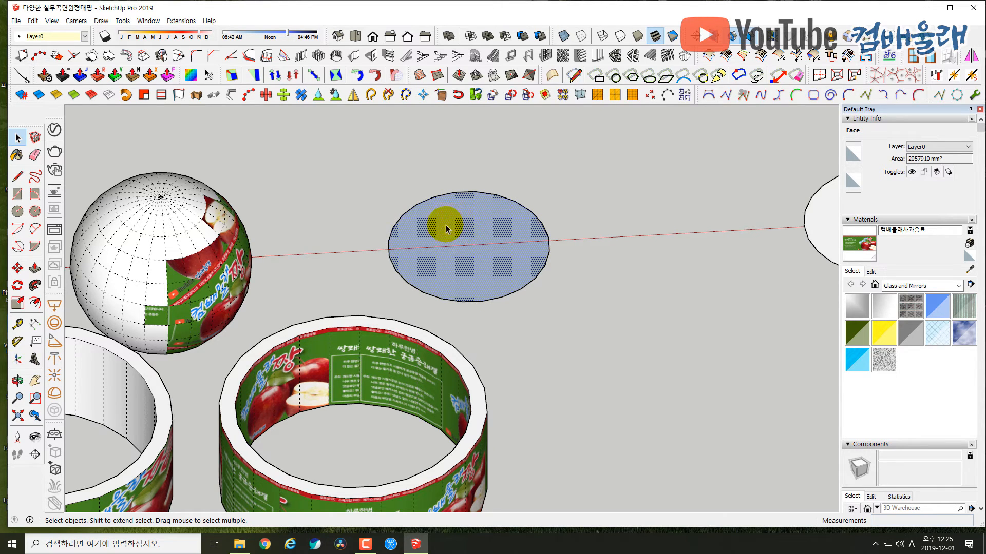
{"action": "left_click", "coordinate": [18, 212]}
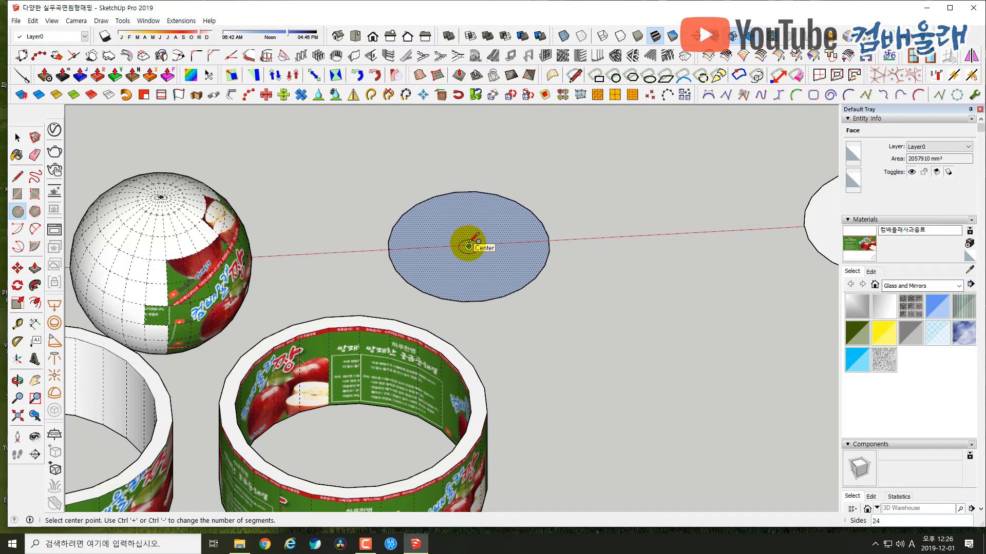
{"action": "key", "text": "space"}
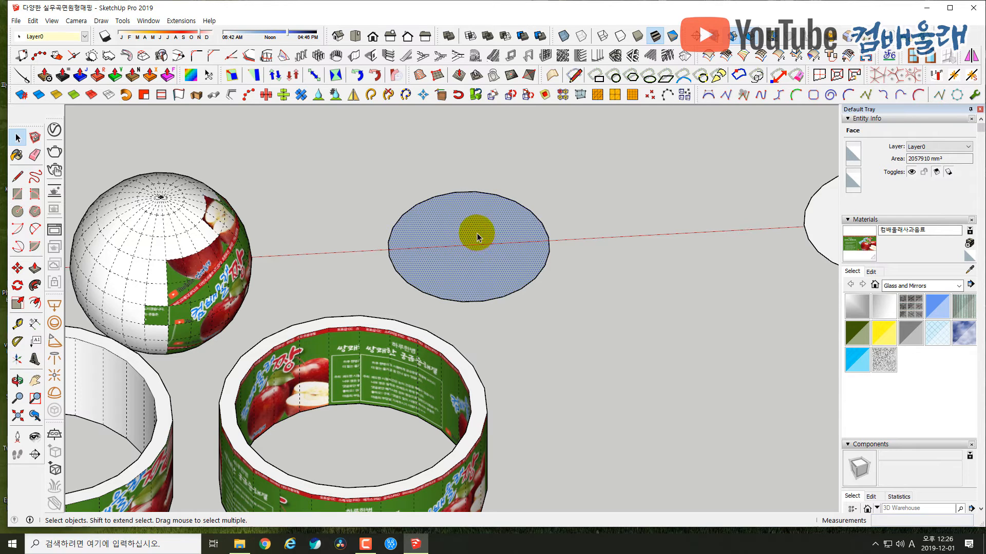
{"action": "key", "text": "Escape"}
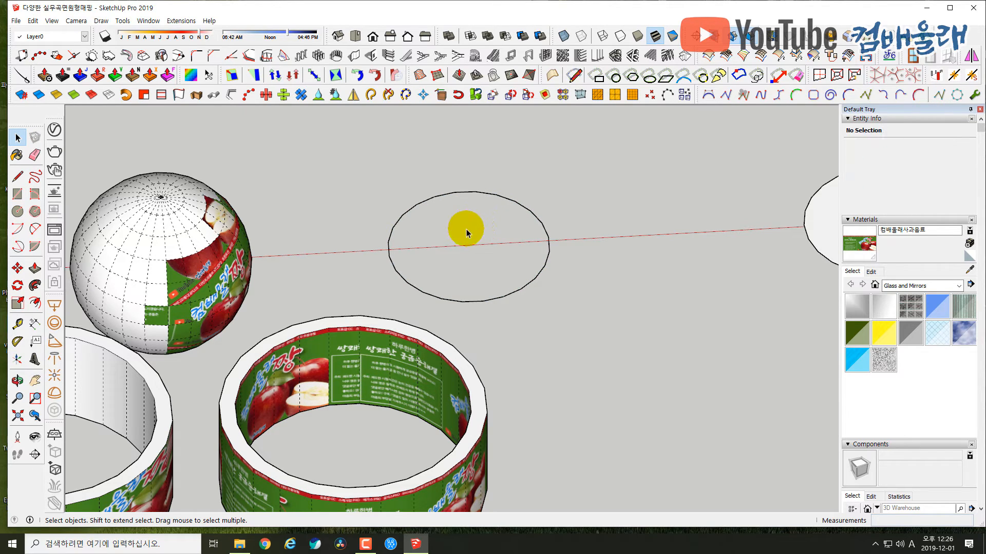
- Draw a smaller vertical circle perpendicular to the red axis, centred on the horizontal circle's centre
{"action": "left_click", "coordinate": [18, 211]}
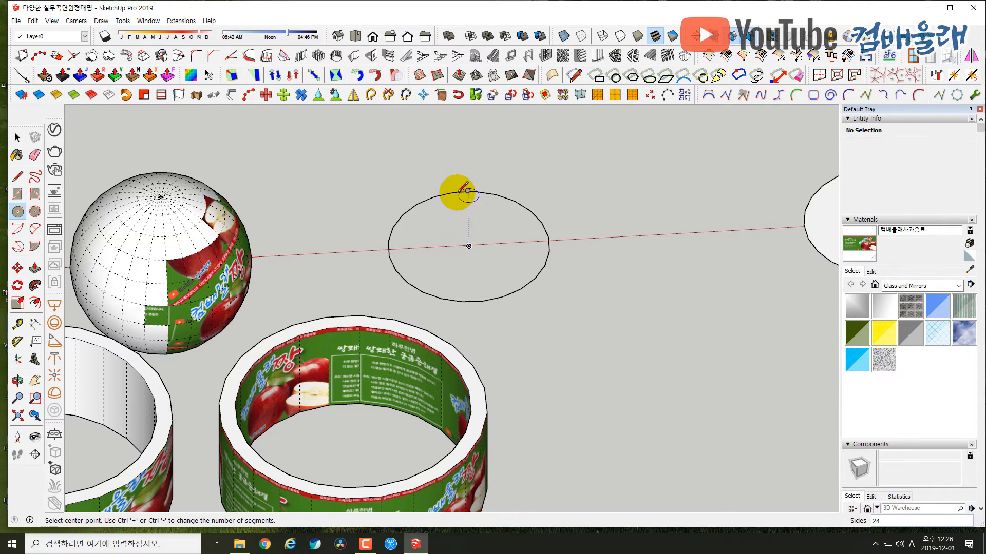
{"action": "left_click", "coordinate": [468, 246]}
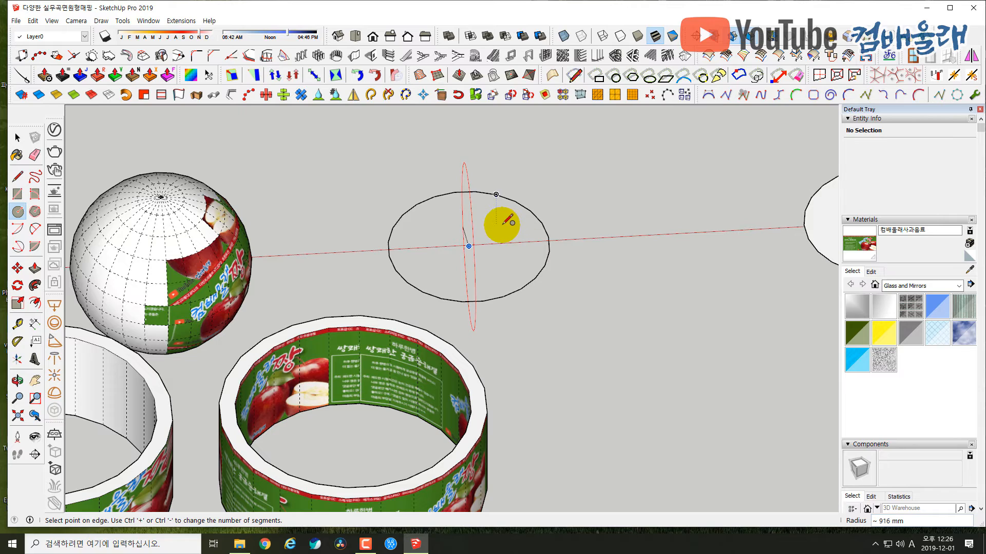
{"action": "left_click", "coordinate": [451, 217]}
{"action": "middle_click_drag", "start_coordinate": [451, 219], "coordinate": [372, 255]}
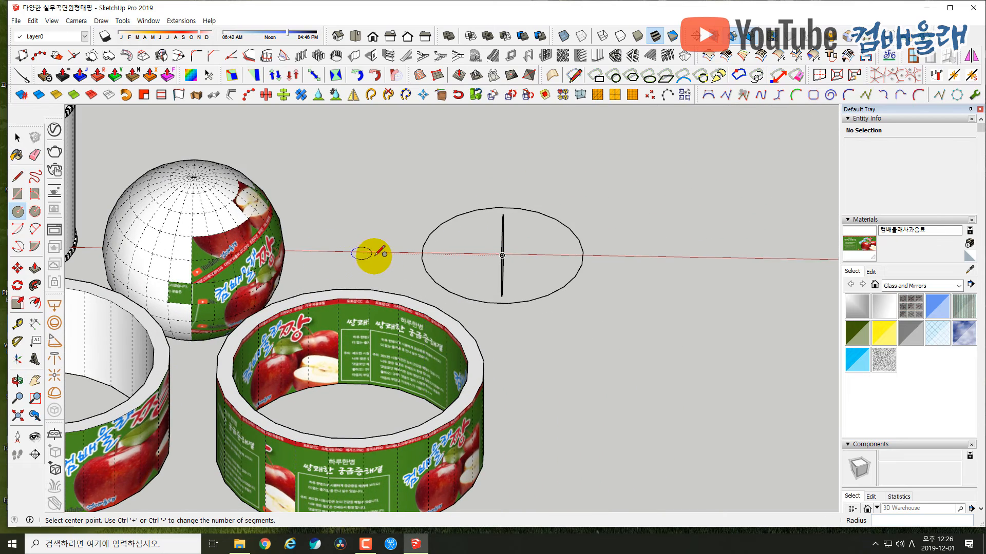
{"action": "left_click", "coordinate": [18, 138]}
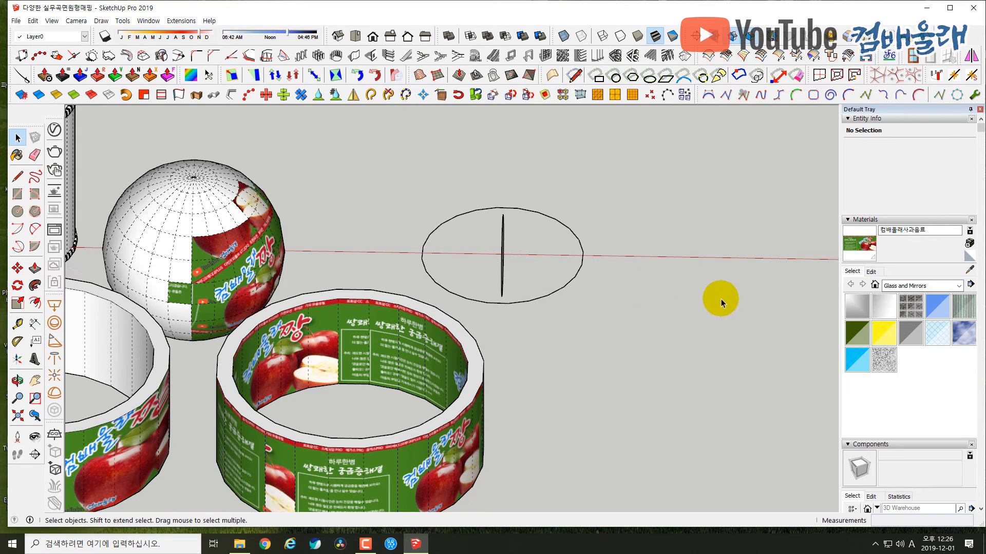
- Examine the bottle models and their profiles standing above circular paths farther along the red axis
{"action": "scroll", "coordinate": [643, 310], "scroll_direction": "down", "scroll_amount": 3}
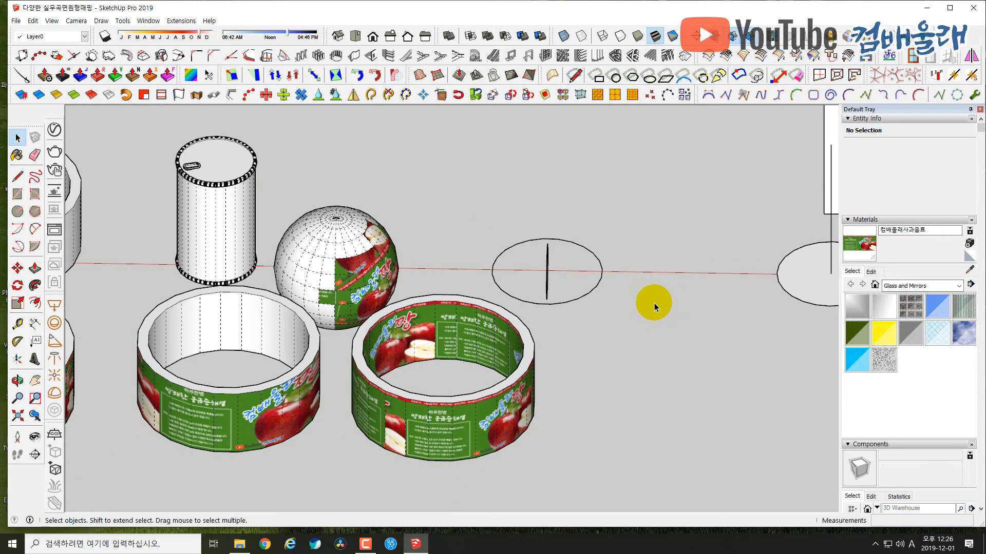
{"action": "middle_click_drag", "start_coordinate": [654, 301], "coordinate": [395, 308]}
{"action": "key", "text": "Right"}
{"action": "key", "text": "Right"}
{"action": "key", "text": "Right"}
{"action": "key", "text": "Right"}
{"action": "key", "text": "Right"}
{"action": "key", "text": "Right"}
{"action": "key", "text": "Right"}
{"action": "key", "text": "Right"}
{"action": "key", "text": "Right"}
{"action": "key", "text": "Right"}
{"action": "key", "text": "Right"}
{"action": "key", "text": "Right"}
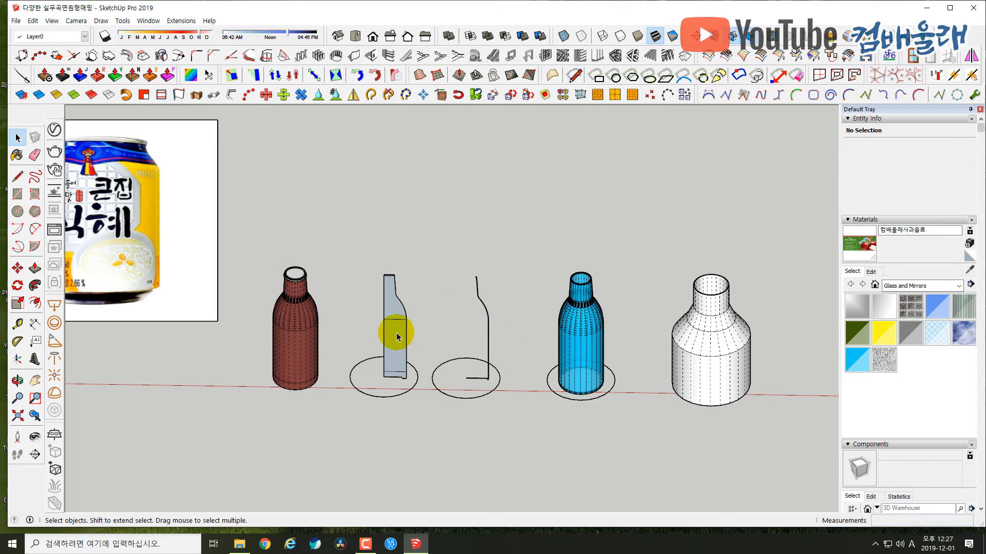
{"action": "middle_click_drag", "start_coordinate": [366, 324], "coordinate": [751, 337], "text": "shift"}
{"action": "middle_click_drag", "start_coordinate": [473, 338], "coordinate": [734, 340], "text": "shift"}
{"action": "middle_click_drag", "start_coordinate": [428, 322], "coordinate": [559, 316], "text": "shift"}
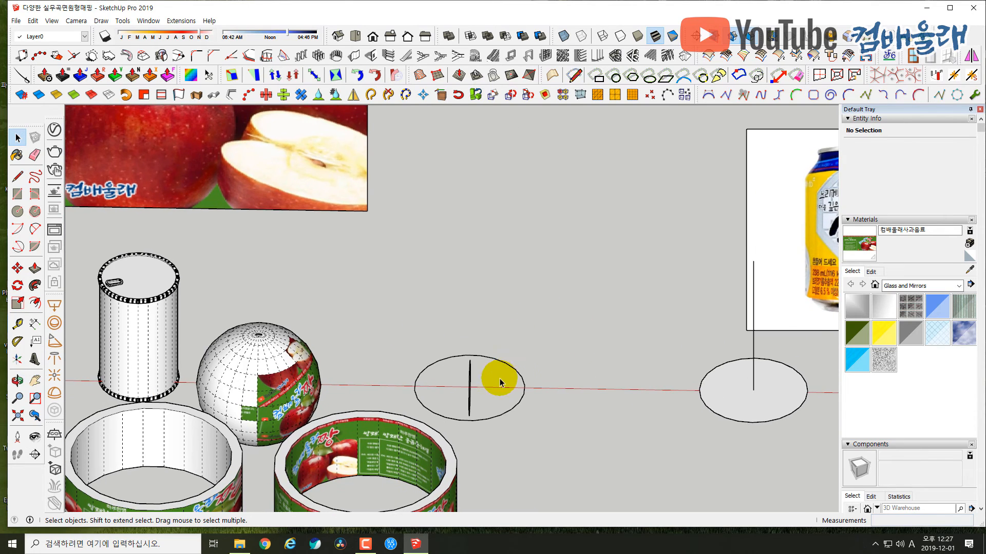
- Sweep the vertical circle's face along the horizontal circle with Follow Me to form a sphere
{"action": "middle_click_drag", "start_coordinate": [499, 381], "coordinate": [550, 307]}
{"action": "scroll", "coordinate": [542, 332], "scroll_direction": "up", "scroll_amount": 6}
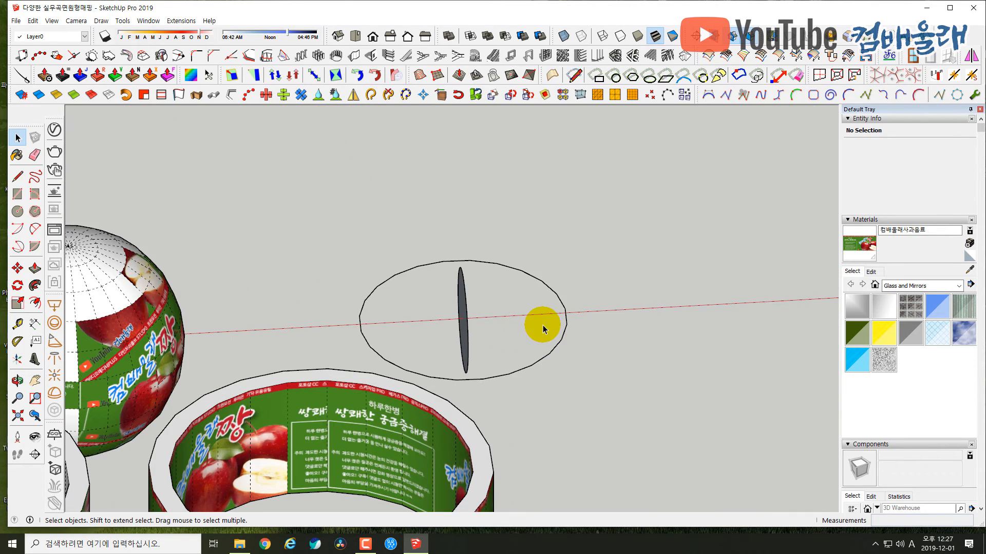
{"action": "middle_click_drag", "start_coordinate": [497, 341], "coordinate": [525, 294], "text": "shift"}
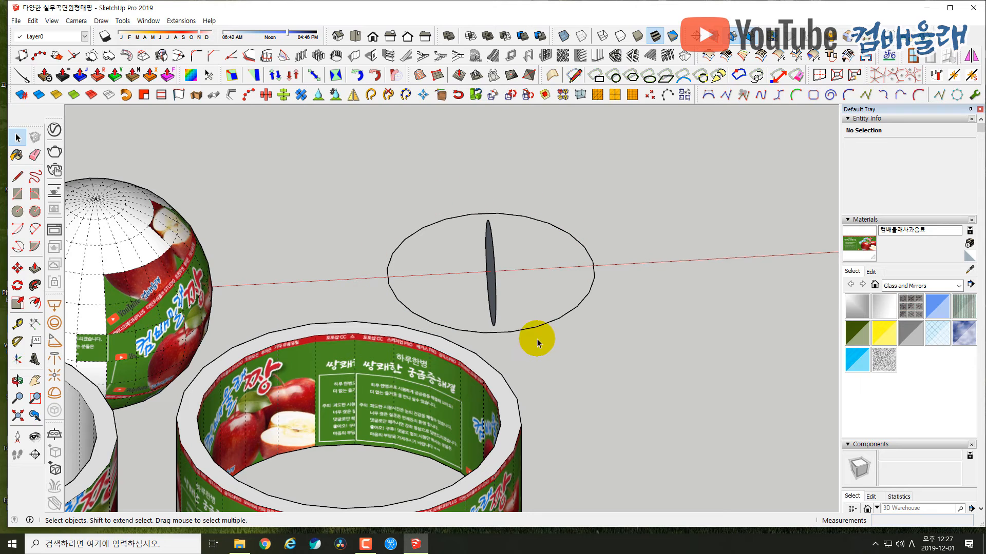
{"action": "left_click", "coordinate": [399, 246]}
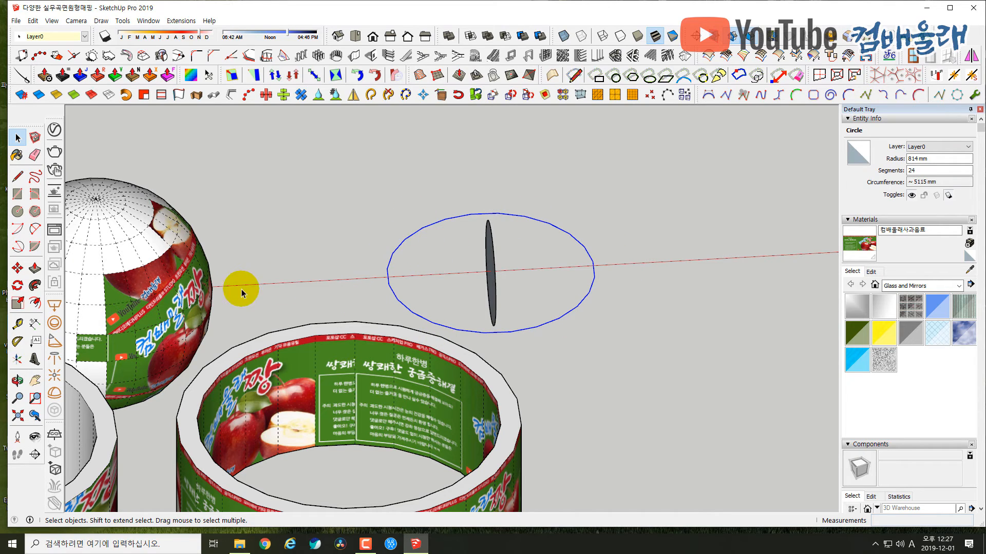
{"action": "left_click", "coordinate": [35, 286]}
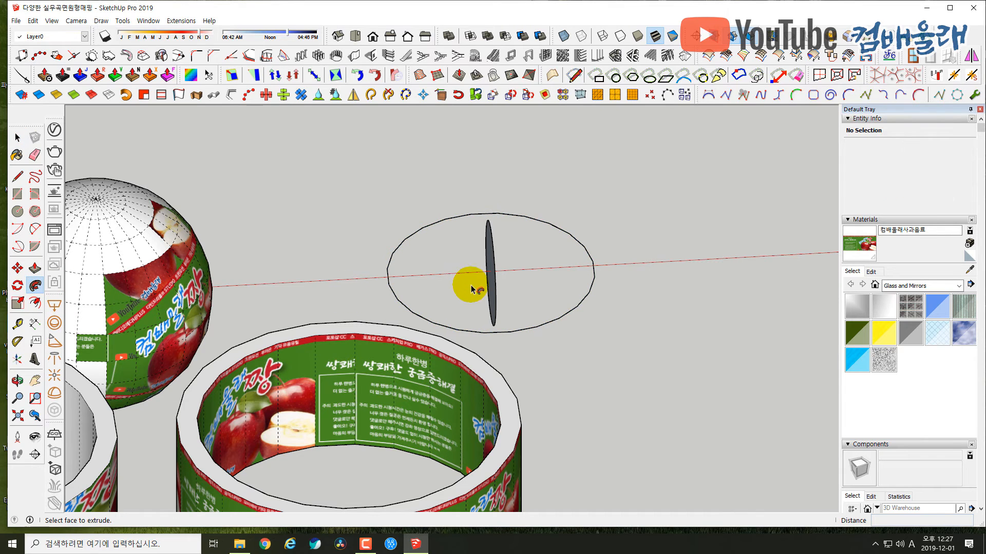
{"action": "left_click", "coordinate": [488, 280]}
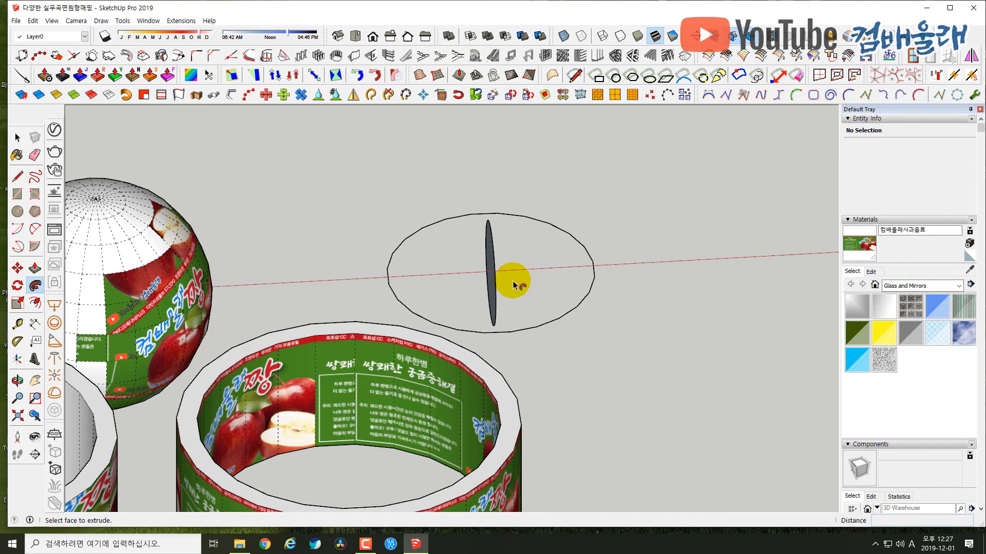
{"action": "left_click", "coordinate": [492, 282]}
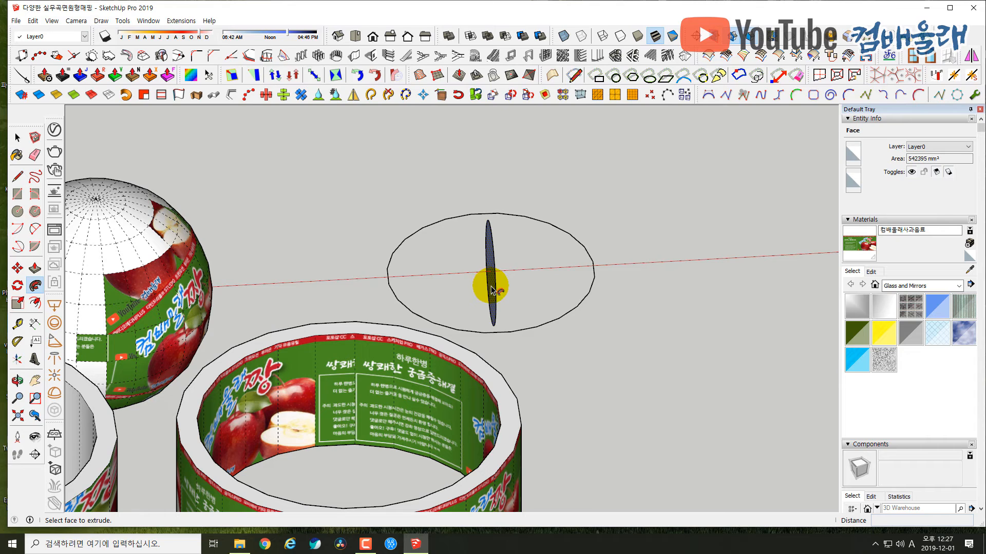
{"action": "left_click", "coordinate": [491, 290]}
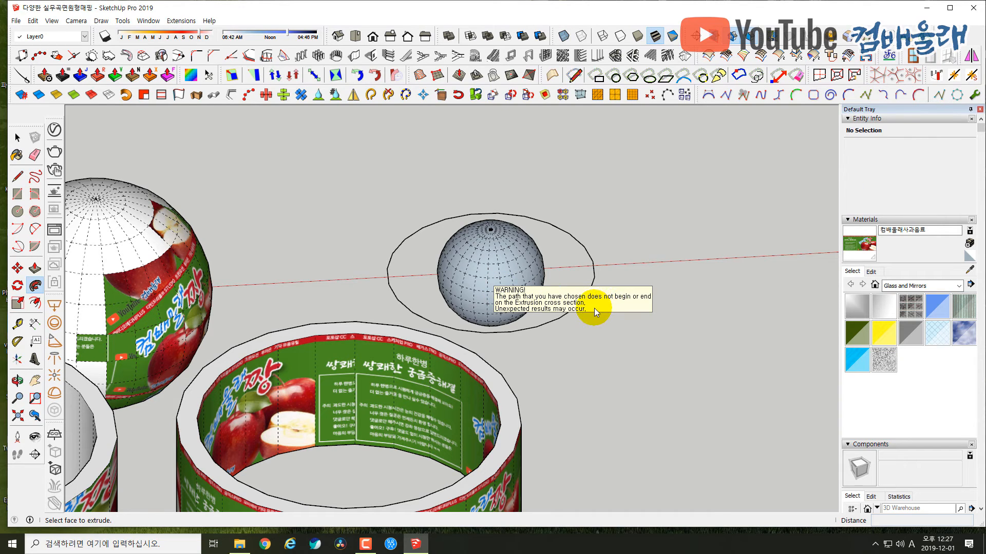
{"action": "key", "text": "space"}
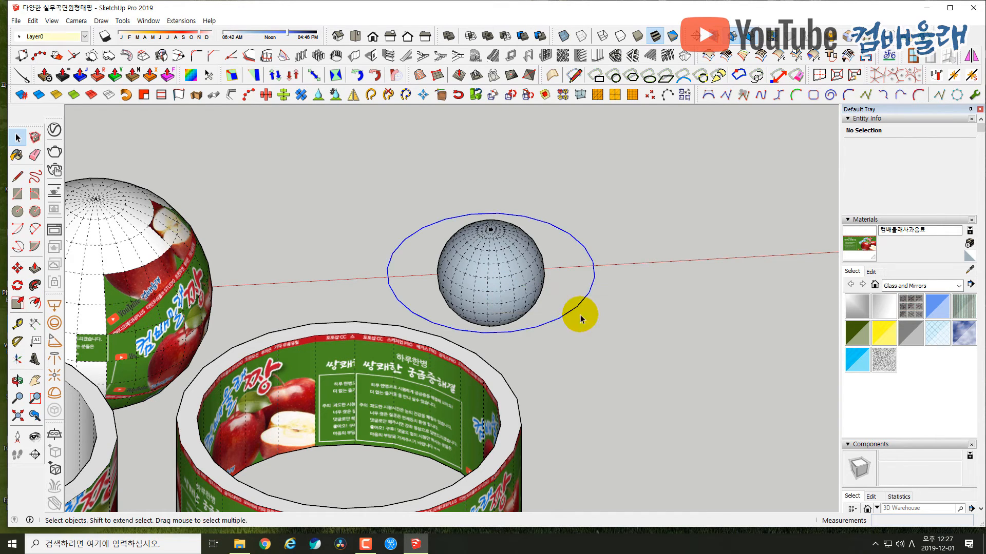
- Delete the horizontal path circle surrounding the new sphere
{"action": "left_click", "coordinate": [580, 317]}
{"action": "key", "text": "Delete"}
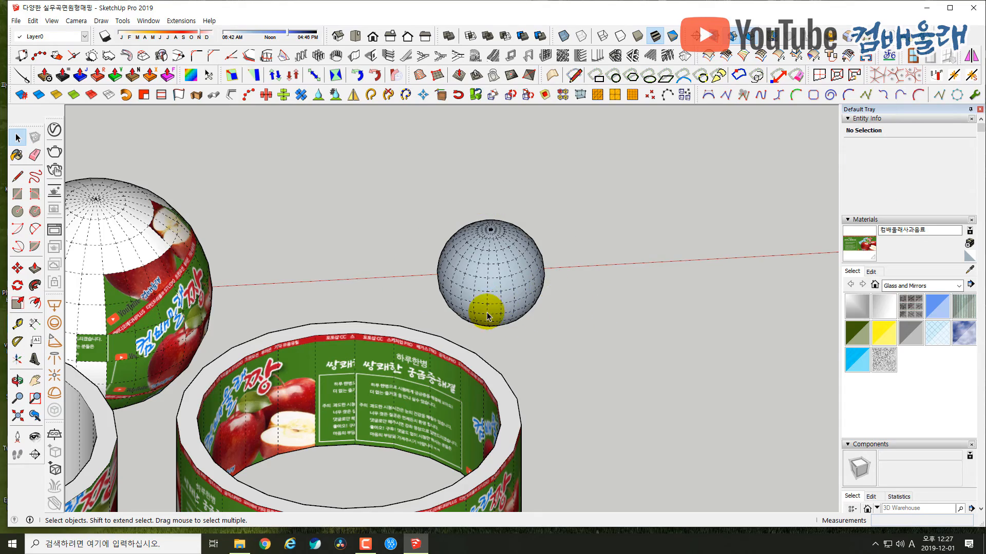
{"action": "middle_click_drag", "start_coordinate": [487, 316], "coordinate": [466, 343]}
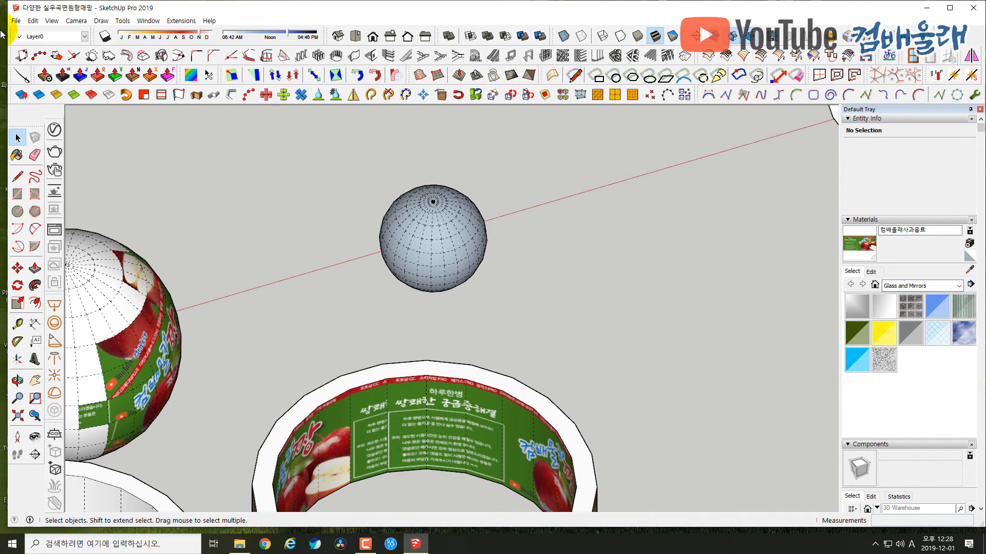
{"action": "left_click", "coordinate": [52, 20]}
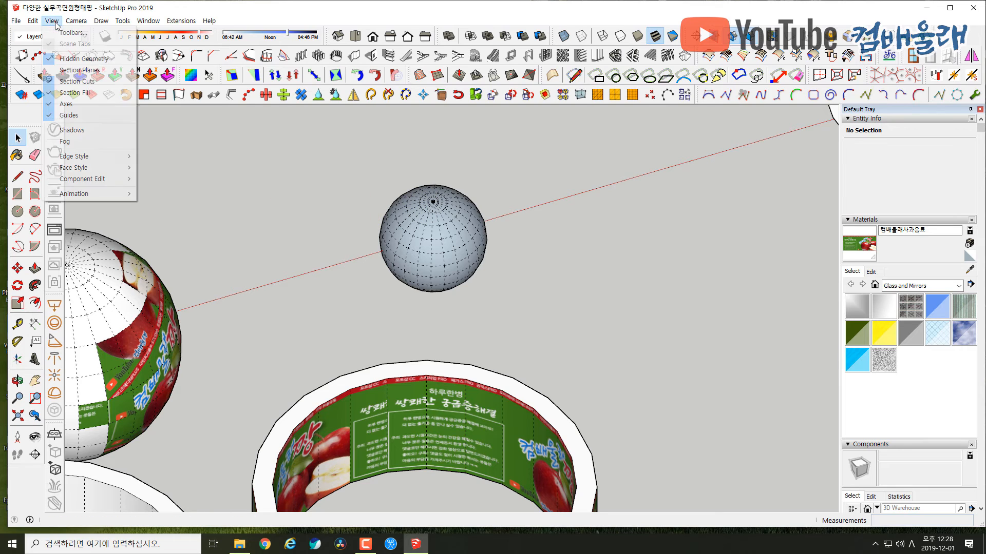
{"action": "left_click", "coordinate": [179, 9]}
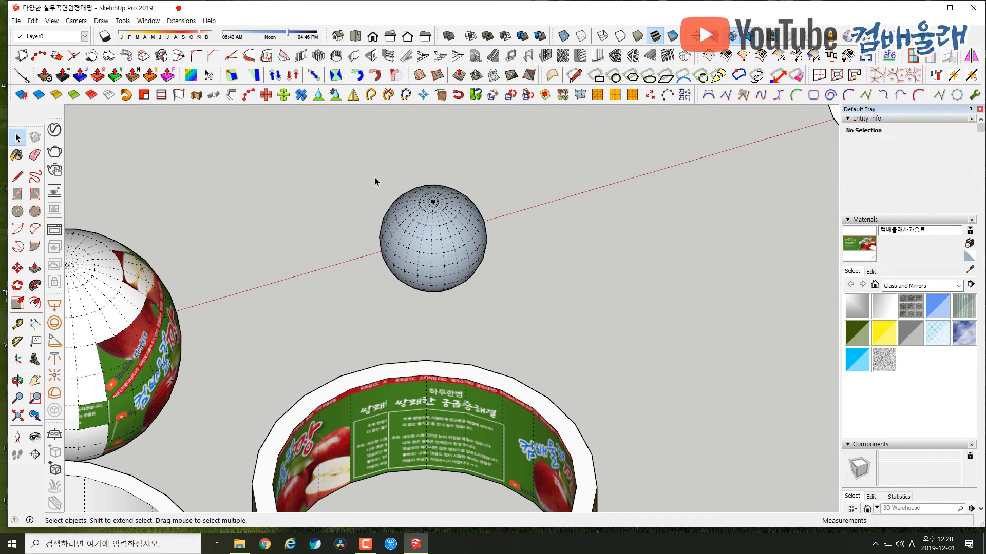
- Select the whole new sphere and reverse its faces so the white front sides point outward
{"action": "left_click_drag", "start_coordinate": [348, 149], "coordinate": [556, 324]}
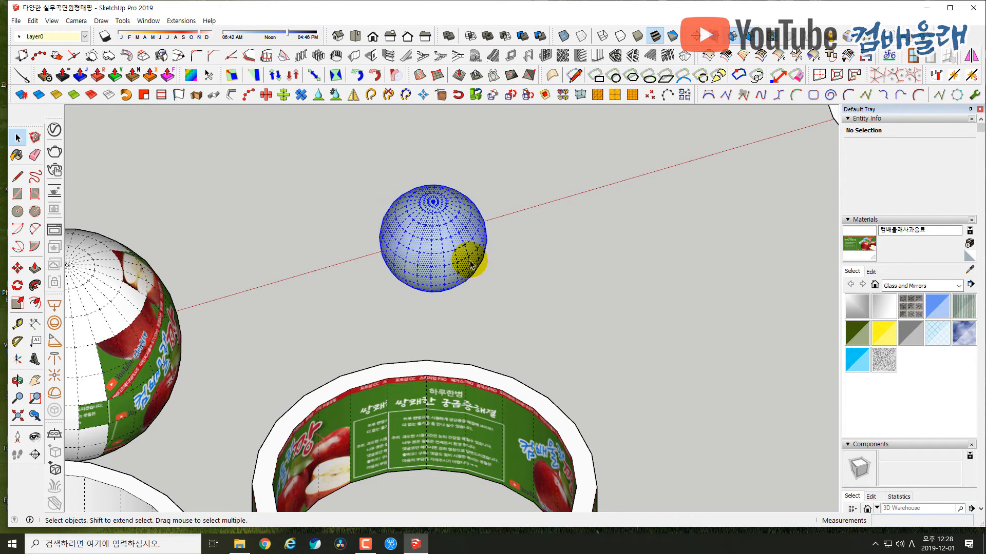
{"action": "right_click", "coordinate": [458, 243]}
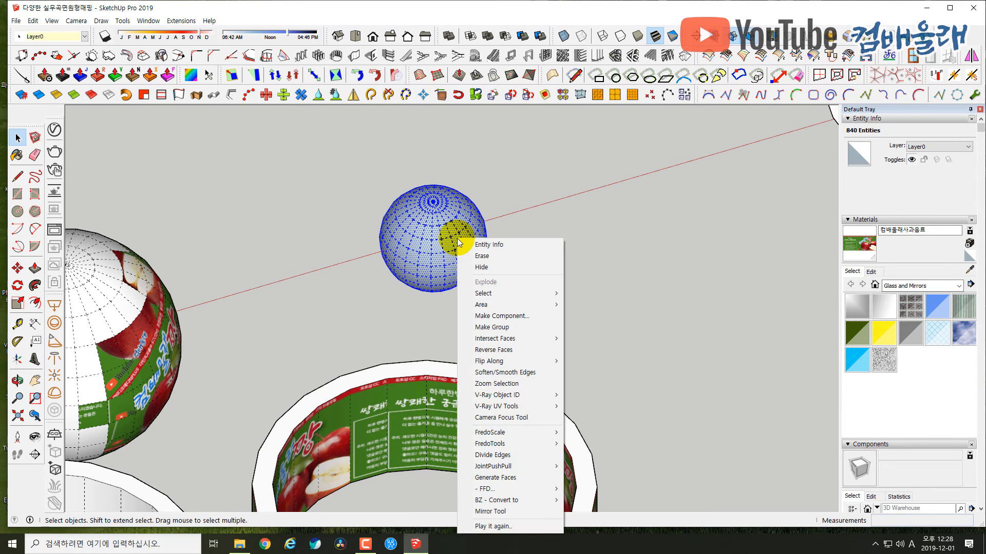
{"action": "left_click", "coordinate": [506, 353]}
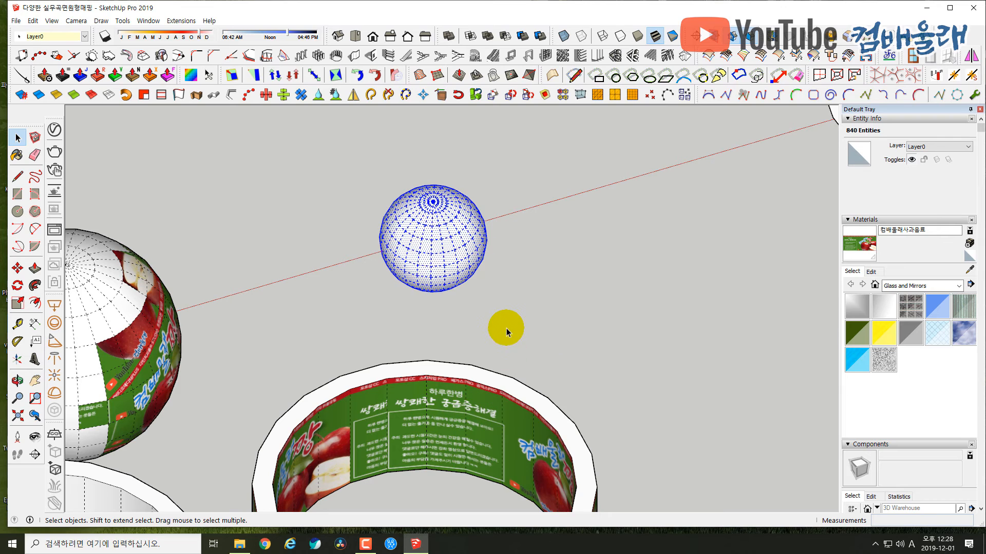
{"action": "left_click", "coordinate": [502, 320]}
- Turn hidden geometry off and back on to compare the new sphere's smooth and segmented appearance
{"action": "middle_click_drag", "start_coordinate": [467, 301], "coordinate": [469, 271]}
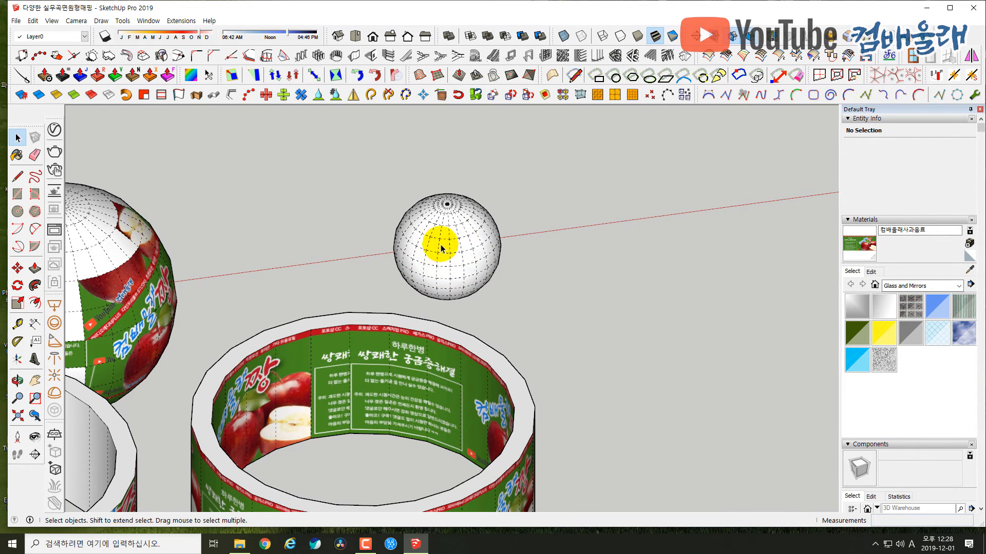
{"action": "scroll", "coordinate": [468, 280], "scroll_direction": "up", "scroll_amount": 4}
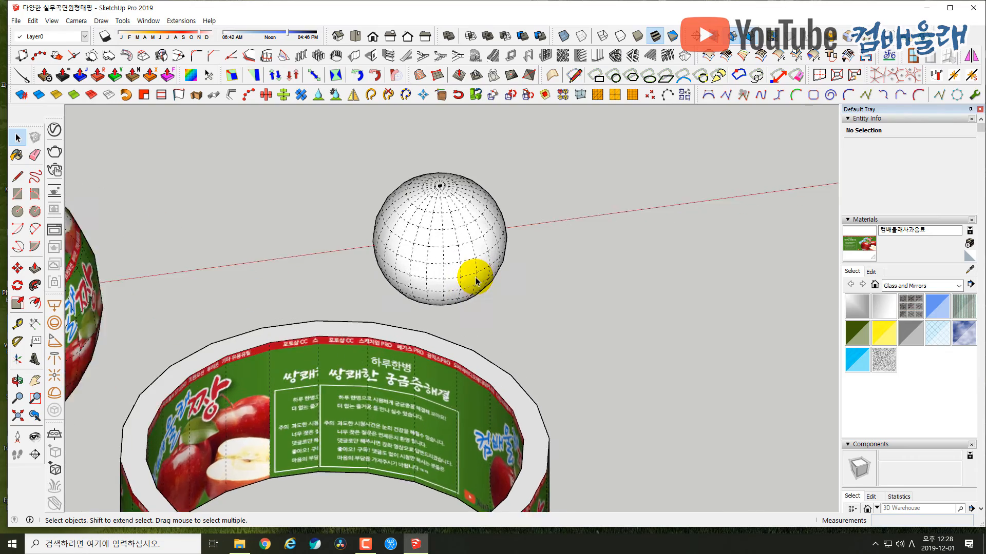
{"action": "middle_click_drag", "start_coordinate": [464, 288], "coordinate": [452, 307]}
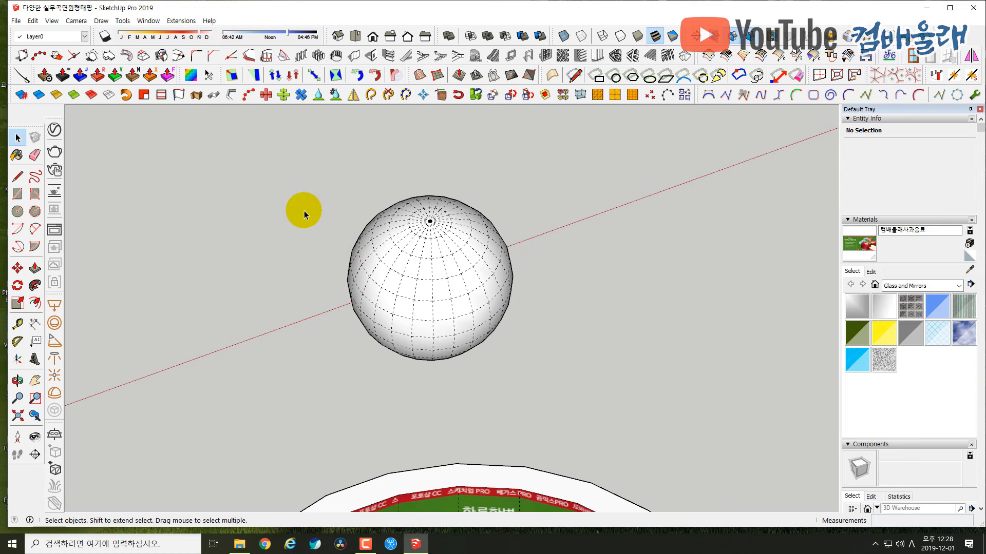
{"action": "left_click", "coordinate": [52, 21]}
{"action": "left_click", "coordinate": [67, 59]}
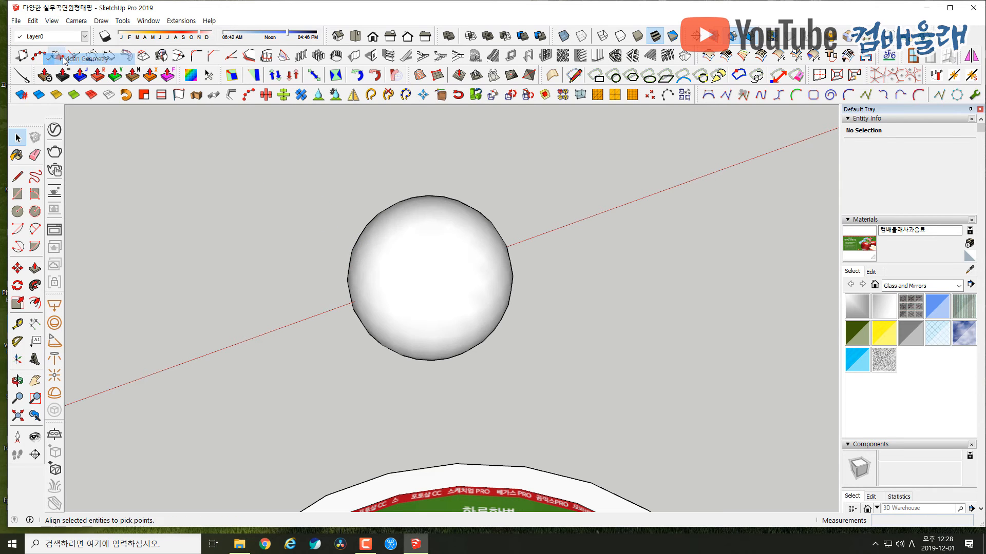
{"action": "middle_click_drag", "start_coordinate": [459, 291], "coordinate": [176, 143]}
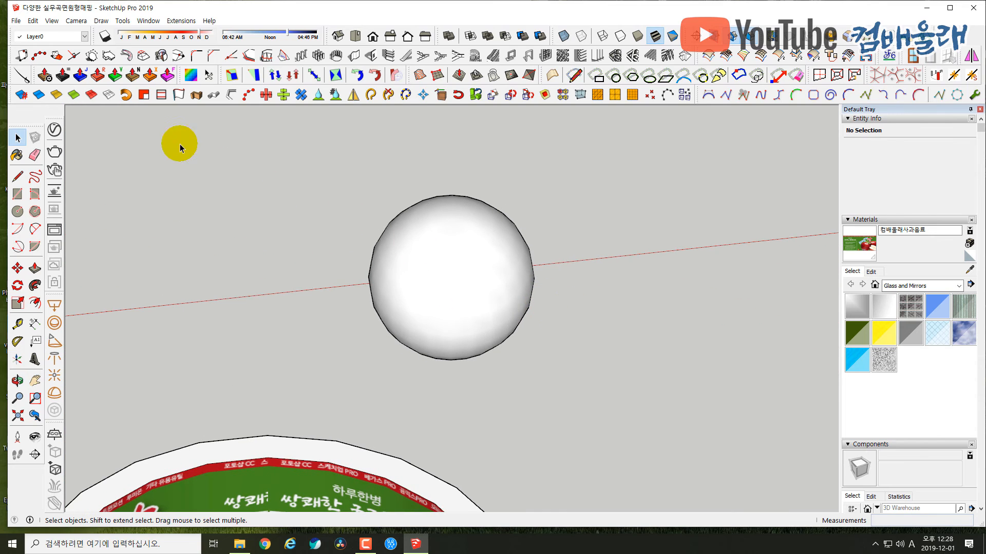
{"action": "left_click", "coordinate": [52, 21]}
{"action": "left_click", "coordinate": [71, 57]}
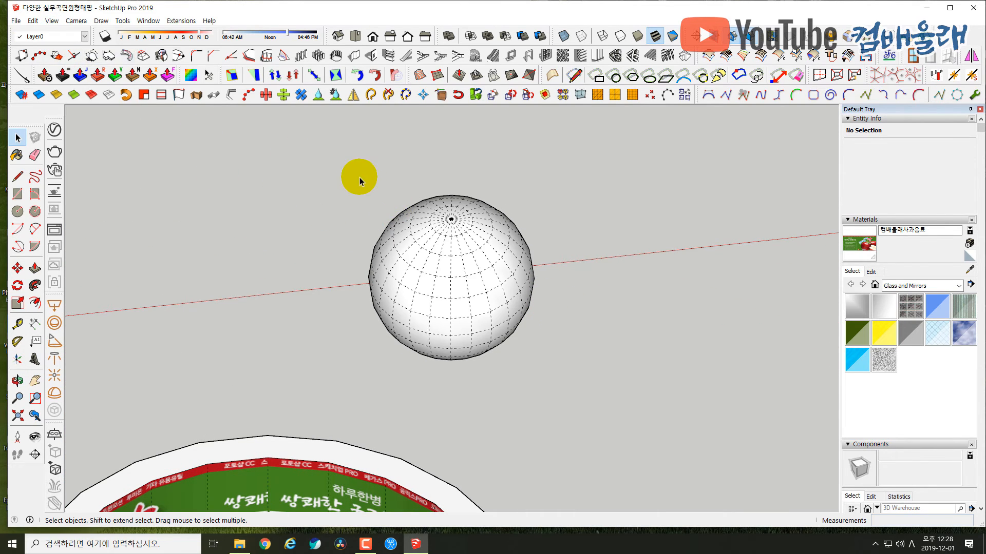
- Select the whole sphere and set its Soften Edges angle between normals to 12.8 degrees
{"action": "left_click_drag", "start_coordinate": [529, 331], "coordinate": [563, 359]}
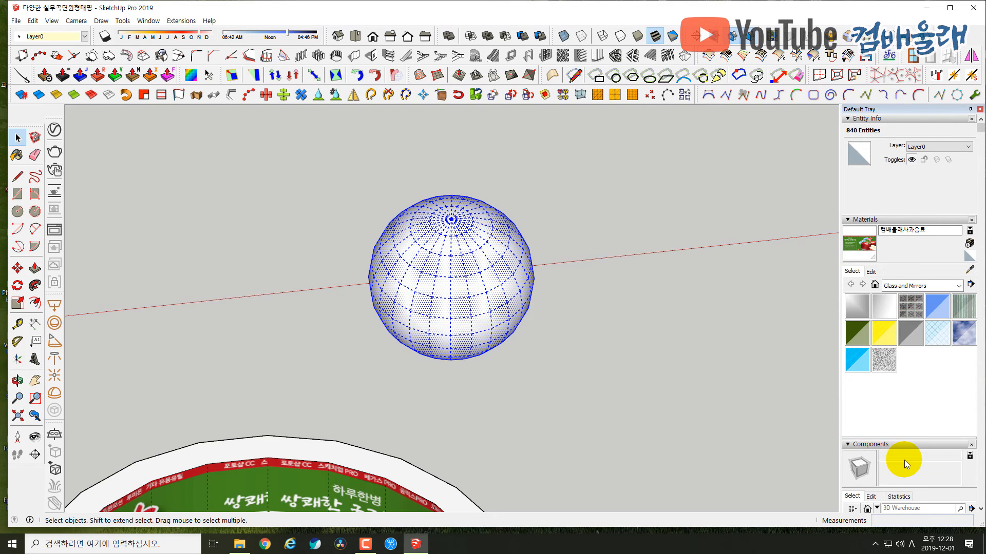
{"action": "scroll", "coordinate": [904, 460], "scroll_direction": "down", "scroll_amount": 5}
{"action": "scroll", "coordinate": [907, 458], "scroll_direction": "down", "scroll_amount": 5}
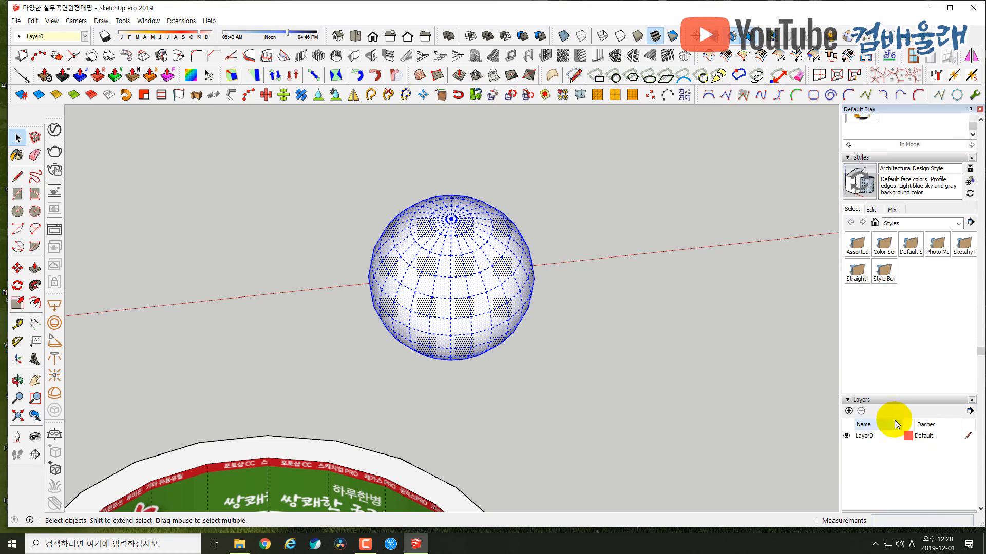
{"action": "scroll", "coordinate": [891, 246], "scroll_direction": "down", "scroll_amount": 3}
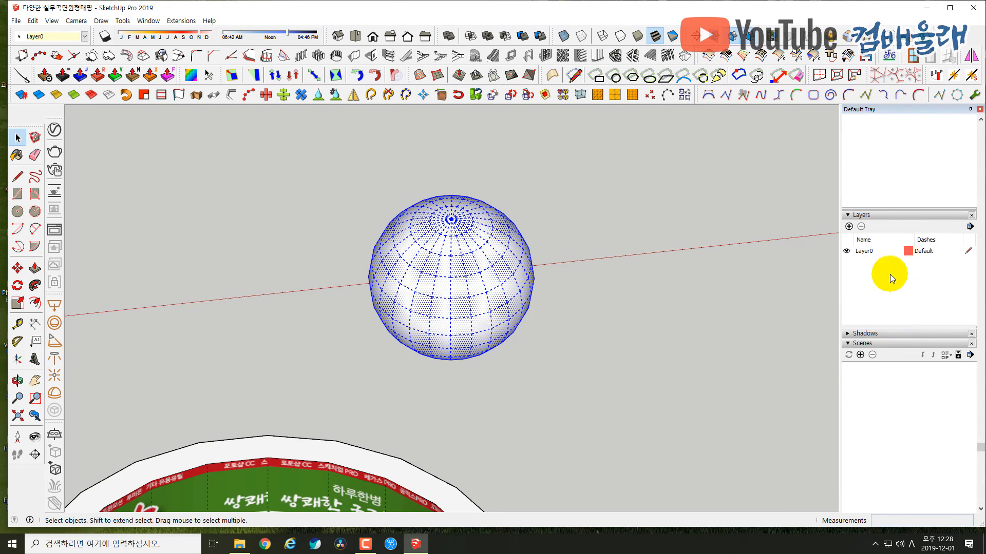
{"action": "scroll", "coordinate": [880, 290], "scroll_direction": "down", "scroll_amount": 2}
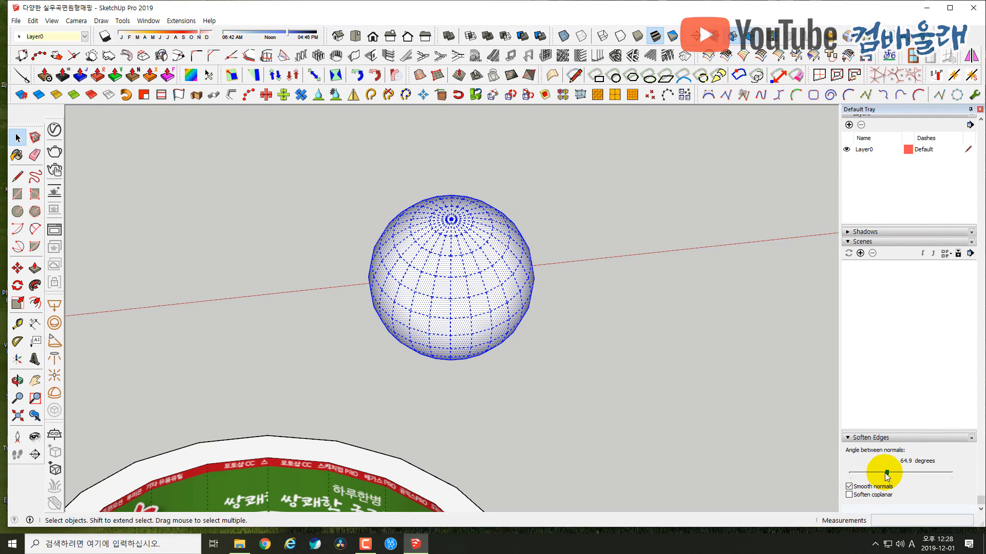
{"action": "left_click_drag", "start_coordinate": [887, 473], "coordinate": [857, 473]}
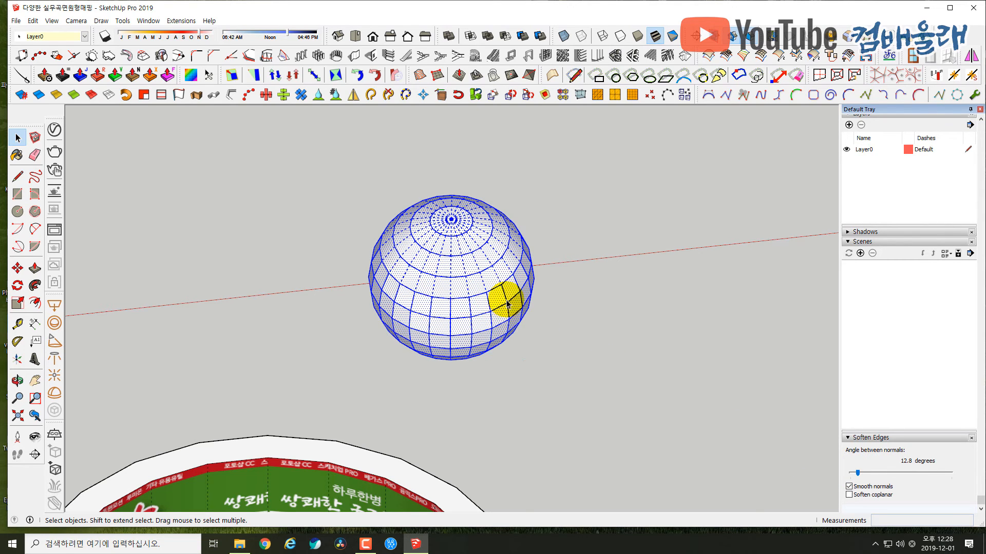
{"action": "left_click", "coordinate": [545, 325]}
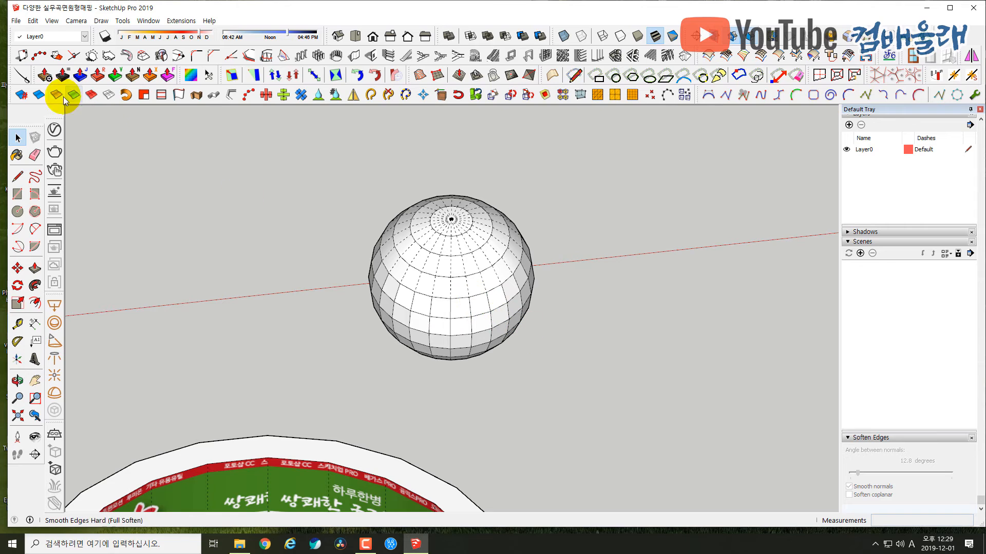
- Toggle hidden geometry off and on again to inspect the sphere's hard edges at the reduced softening angle
{"action": "left_click", "coordinate": [51, 23]}
{"action": "left_click", "coordinate": [77, 59]}
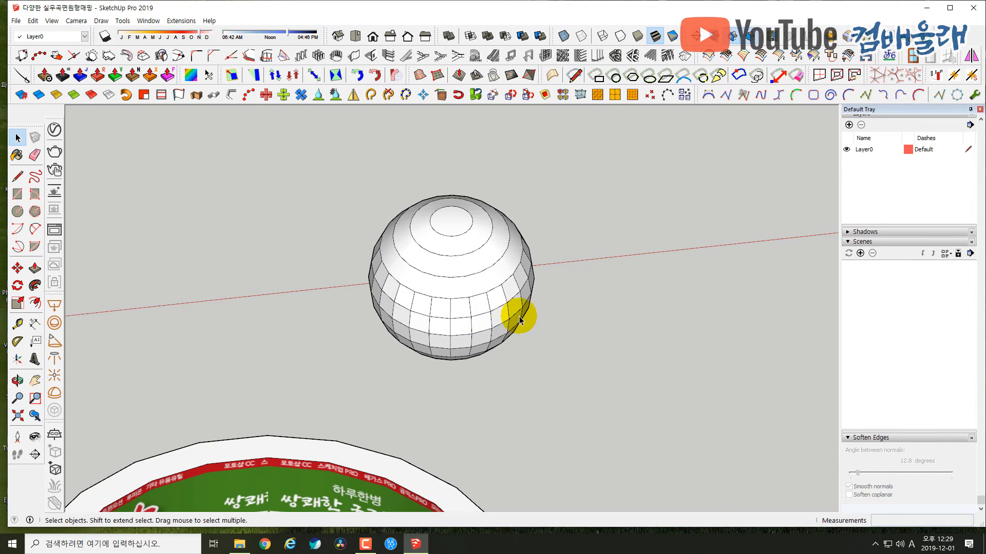
{"action": "left_click", "coordinate": [51, 21]}
{"action": "left_click", "coordinate": [65, 60]}
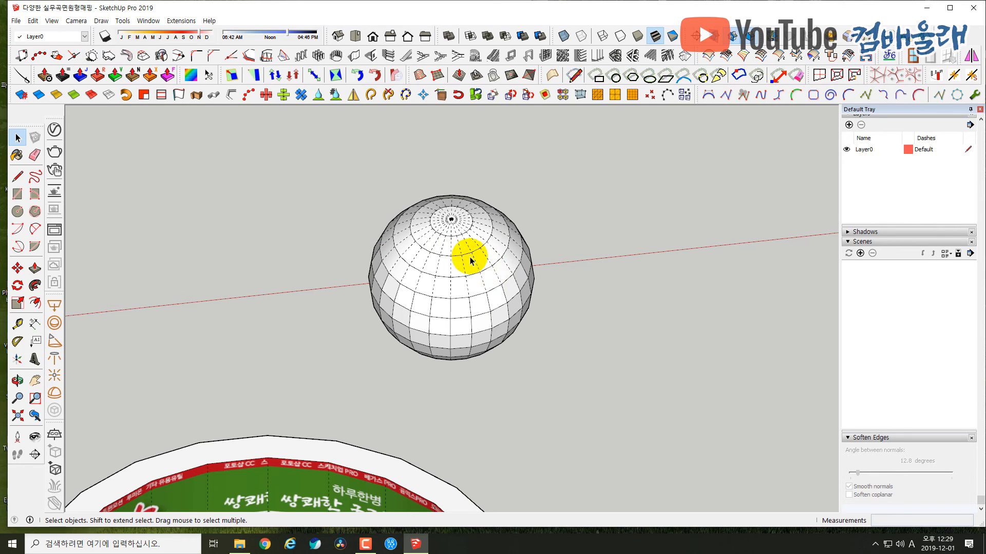
- Select the whole sphere and raise its Soften Edges angle between normals to 64.9 degrees
{"action": "left_click_drag", "start_coordinate": [340, 170], "coordinate": [600, 392]}
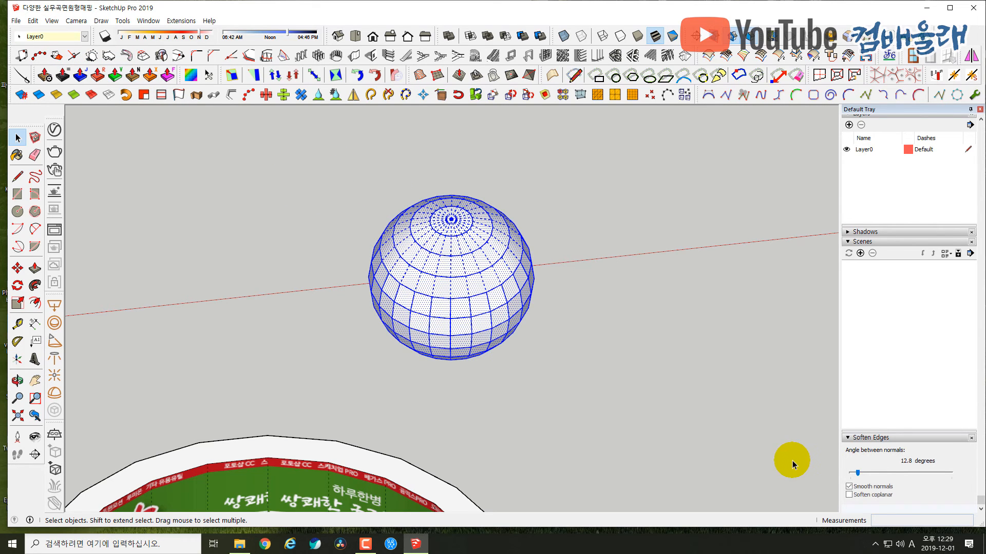
{"action": "left_click_drag", "start_coordinate": [859, 473], "coordinate": [871, 473]}
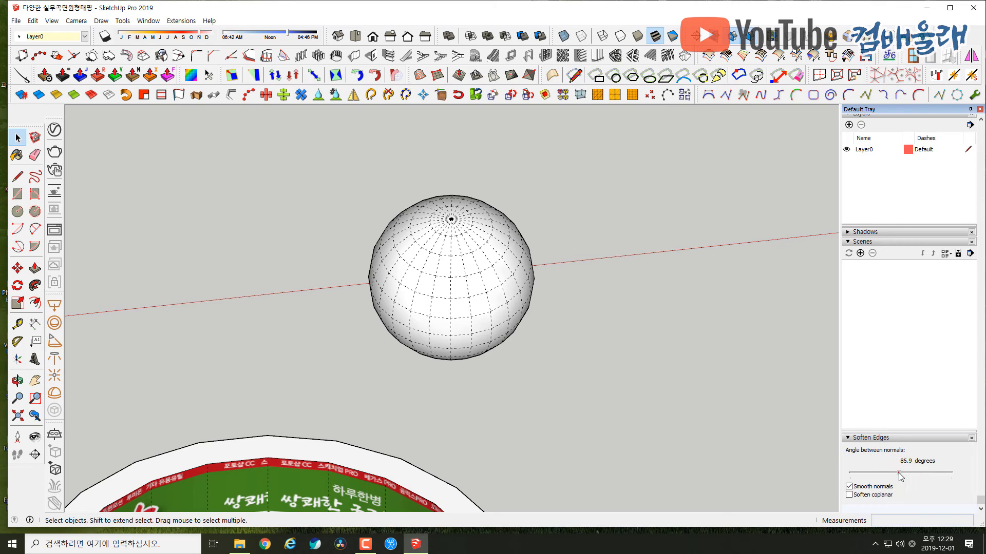
{"action": "left_click_drag", "start_coordinate": [898, 473], "coordinate": [887, 474]}
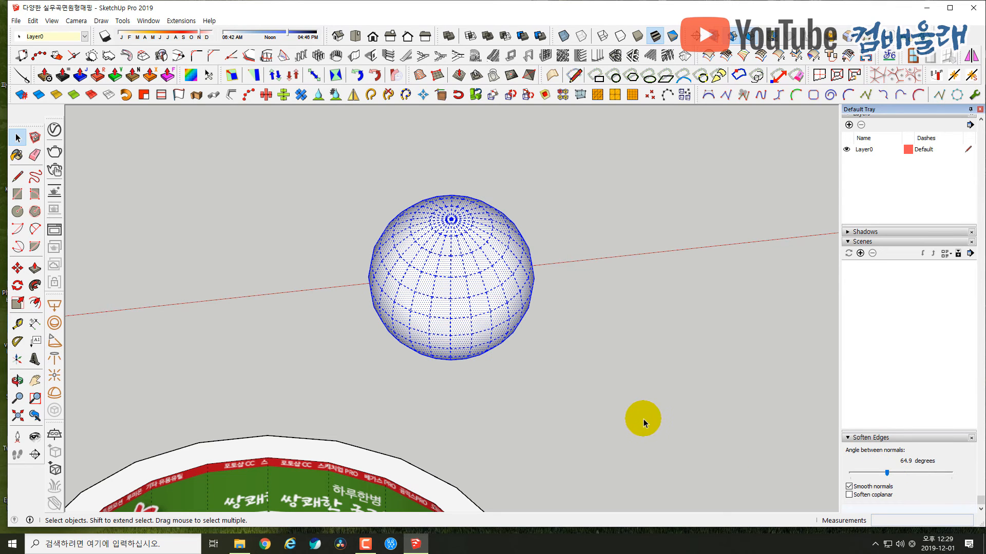
- Toggle Smooth normals off and on to compare the sphere's shading, leaving it enabled, and clear the selection
{"action": "left_click", "coordinate": [849, 487]}
{"action": "left_click", "coordinate": [849, 487]}
{"action": "left_click", "coordinate": [849, 487]}
{"action": "left_click", "coordinate": [850, 487]}
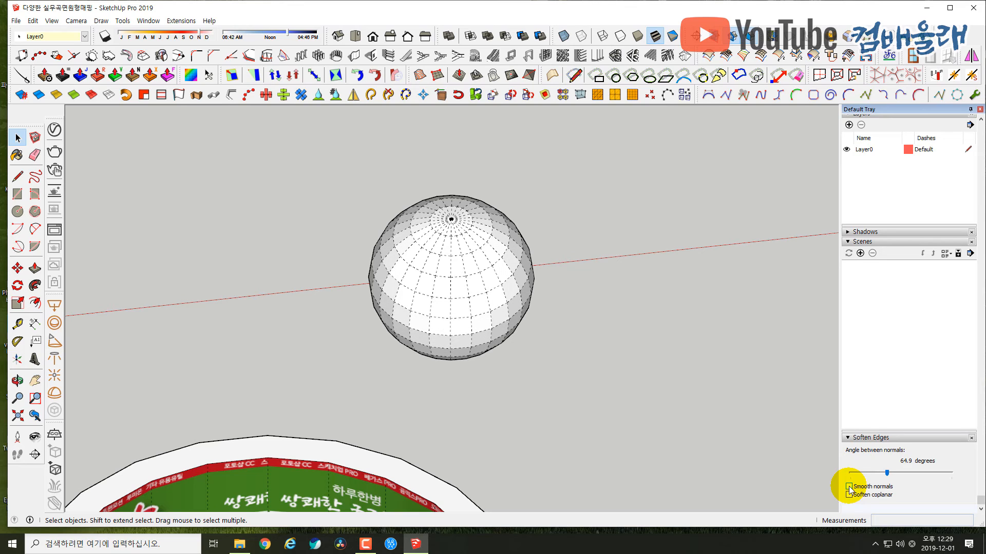
{"action": "left_click", "coordinate": [849, 487]}
{"action": "left_click", "coordinate": [849, 487]}
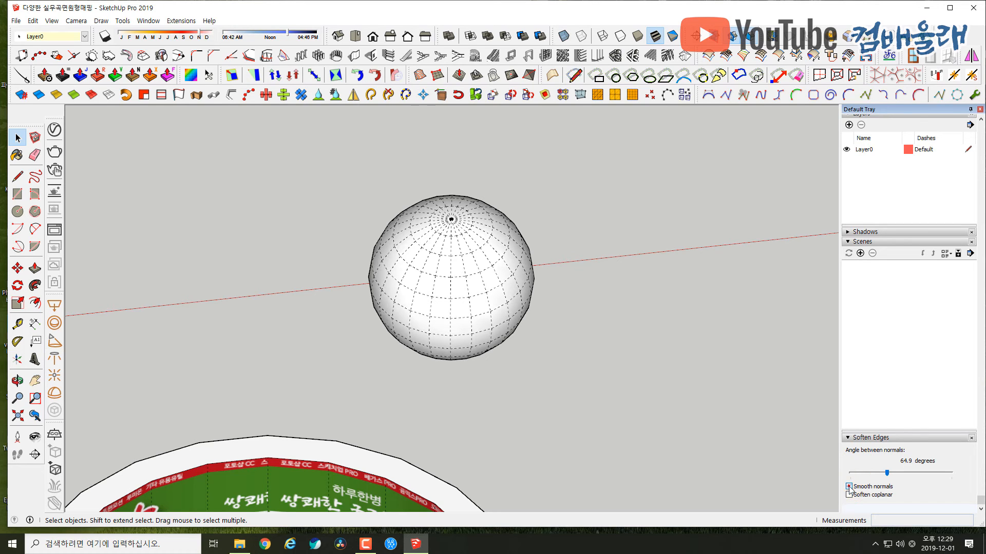
{"action": "left_click", "coordinate": [591, 333]}
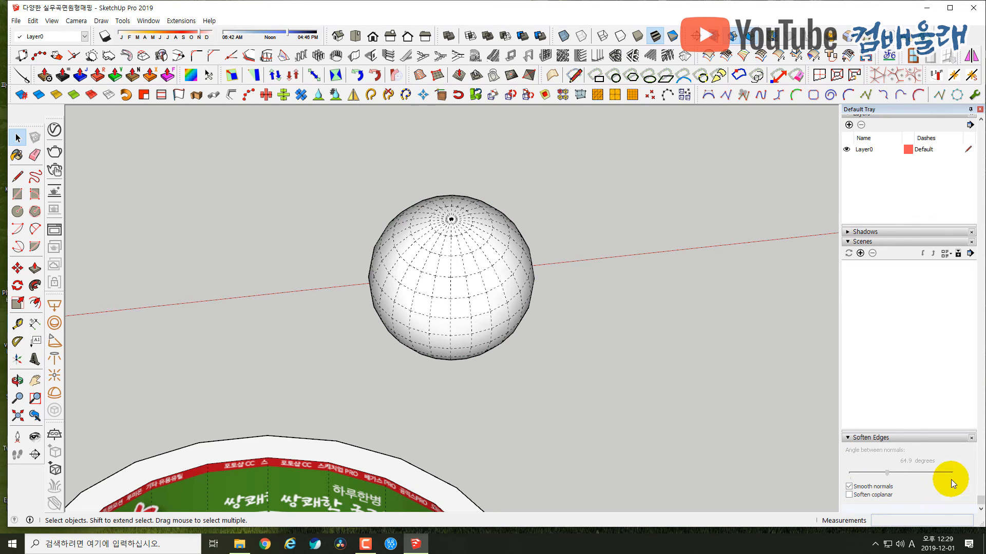
- Turn off the display of hidden geometry and inspect the small sphere's smooth surface beside the other models
{"action": "left_click", "coordinate": [49, 21]}
{"action": "left_click", "coordinate": [77, 61]}
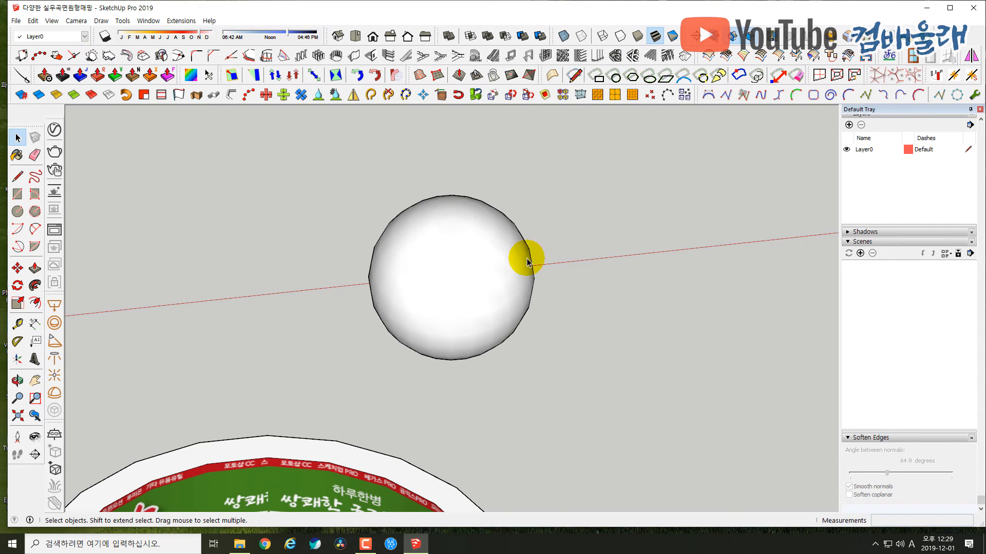
{"action": "middle_click_drag", "start_coordinate": [466, 330], "coordinate": [593, 374]}
{"action": "middle_click_drag", "start_coordinate": [431, 252], "coordinate": [424, 362]}
{"action": "scroll", "coordinate": [575, 343], "scroll_direction": "down", "scroll_amount": 4}
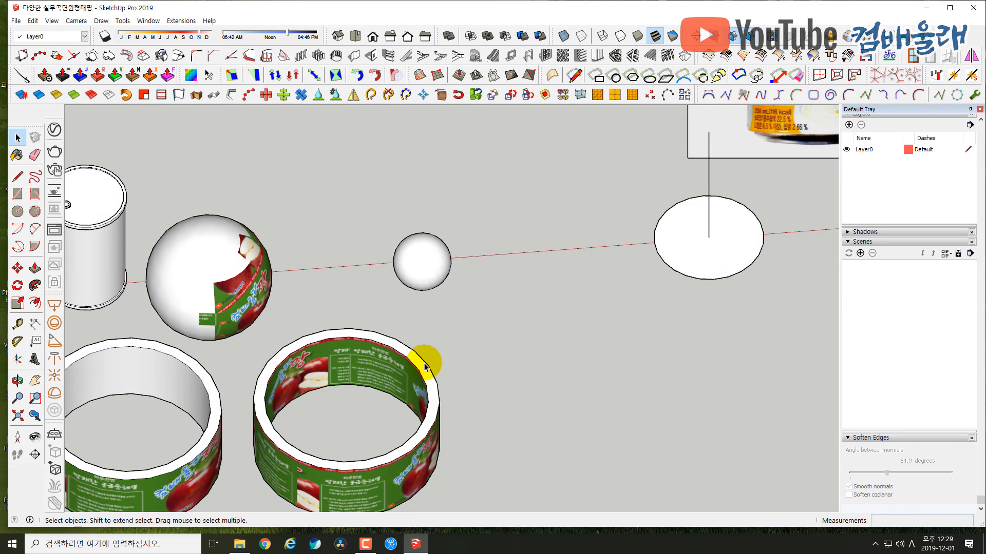
{"action": "scroll", "coordinate": [411, 265], "scroll_direction": "up", "scroll_amount": 3}
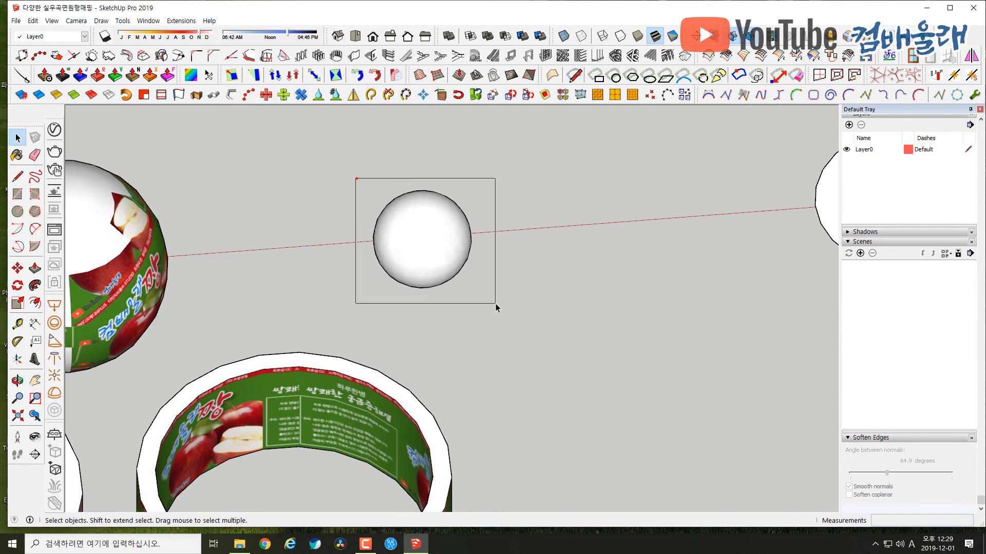
- Select the whole small sphere with hidden geometry switched off, and inspect the selection from another angle
{"action": "left_click_drag", "start_coordinate": [495, 304], "coordinate": [495, 303]}
{"action": "left_click", "coordinate": [448, 279]}
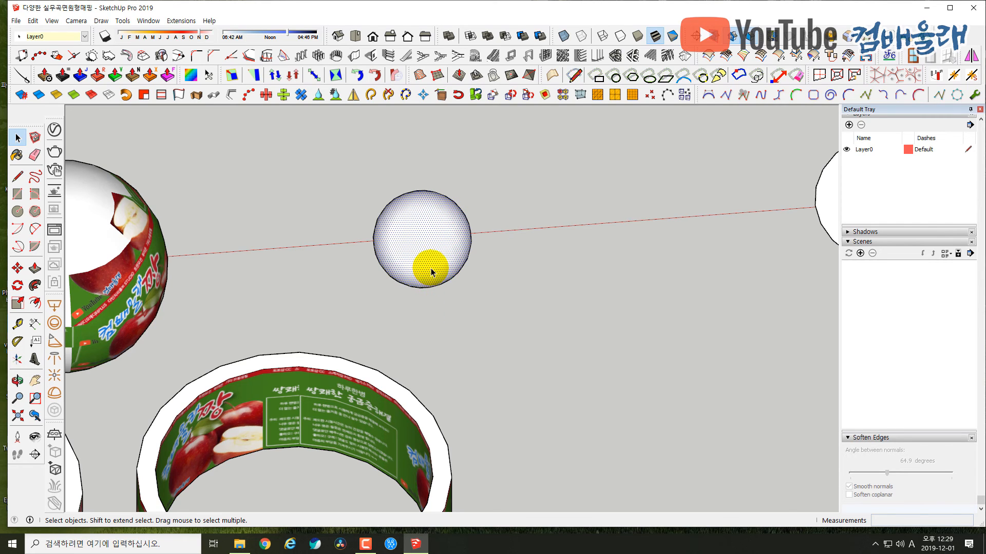
{"action": "middle_click_drag", "start_coordinate": [431, 272], "coordinate": [528, 308], "text": "shift"}
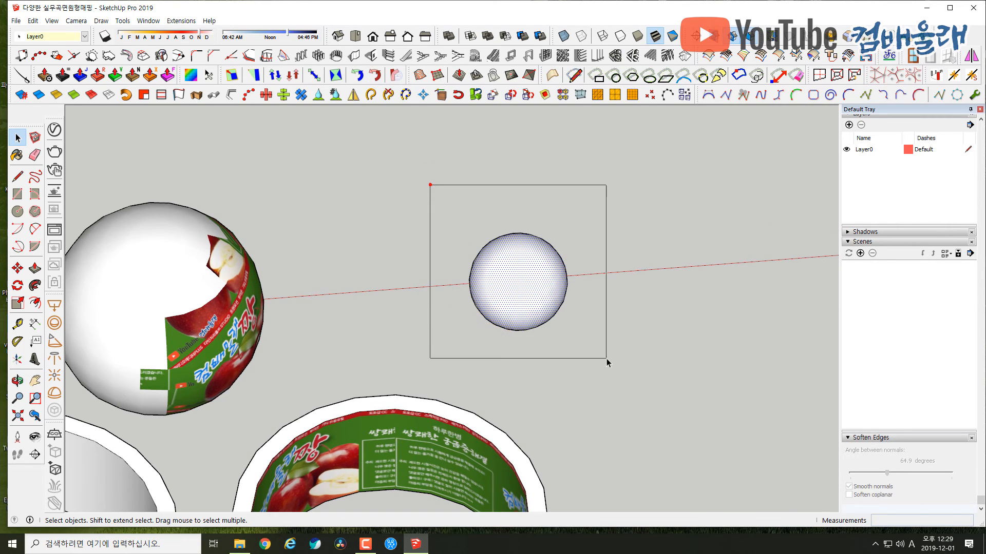
{"action": "left_click_drag", "start_coordinate": [606, 362], "coordinate": [603, 360]}
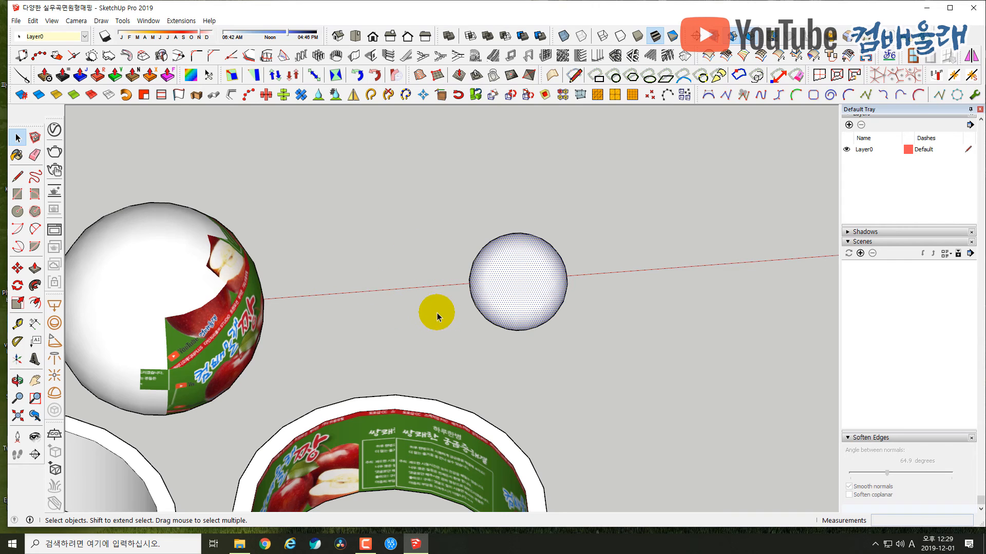
{"action": "middle_click_drag", "start_coordinate": [489, 334], "coordinate": [391, 253]}
{"action": "left_click_drag", "start_coordinate": [381, 205], "coordinate": [601, 383]}
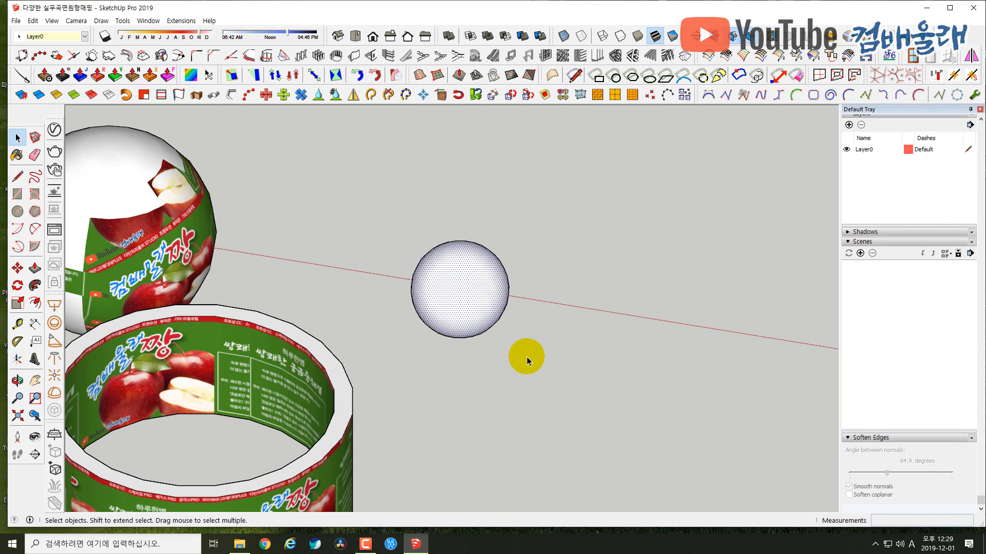
- Show hidden geometry and select the whole small sphere including its softened edges
{"action": "left_click", "coordinate": [52, 21]}
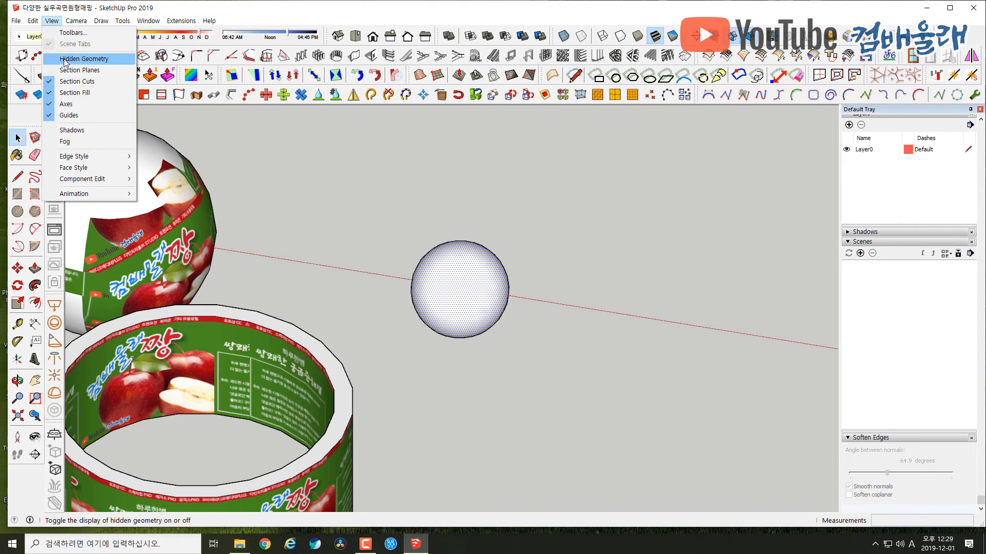
{"action": "left_click", "coordinate": [77, 59]}
{"action": "left_click_drag", "start_coordinate": [512, 361], "coordinate": [545, 349]}
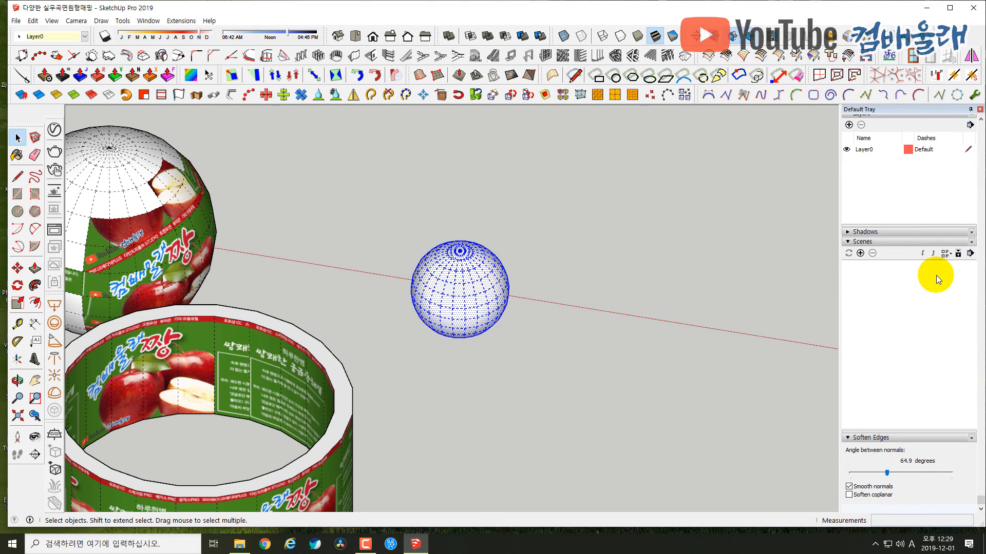
- Review the selected sphere's Entity Info and Soften Edges settings, and clear the selection
{"action": "scroll", "coordinate": [905, 259], "scroll_direction": "up", "scroll_amount": 10}
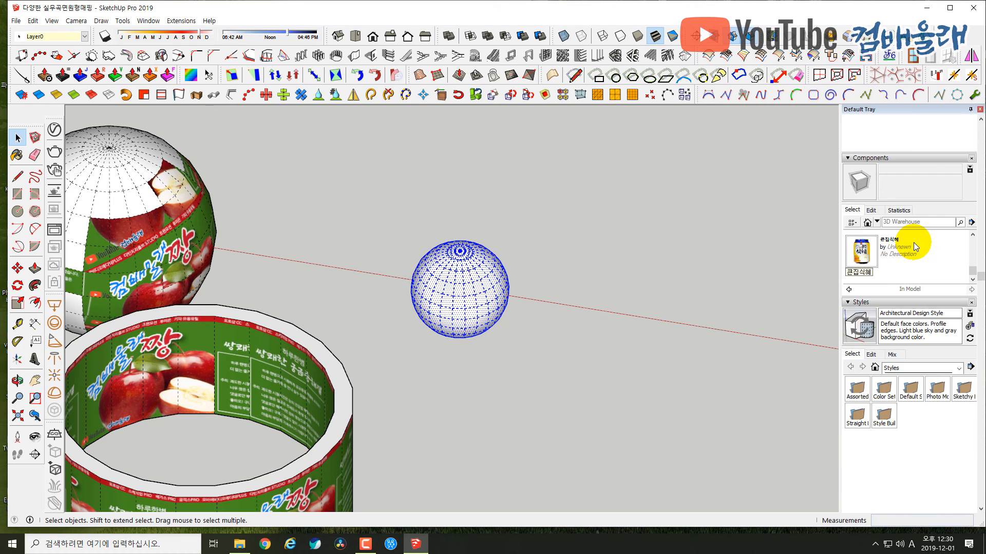
{"action": "scroll", "coordinate": [913, 243], "scroll_direction": "up", "scroll_amount": 2}
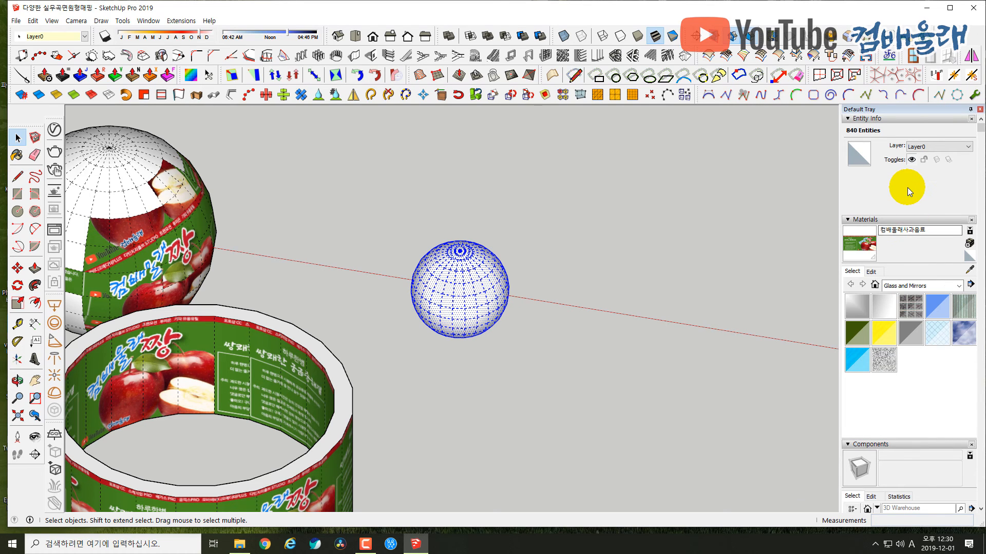
{"action": "scroll", "coordinate": [906, 190], "scroll_direction": "down", "scroll_amount": 12}
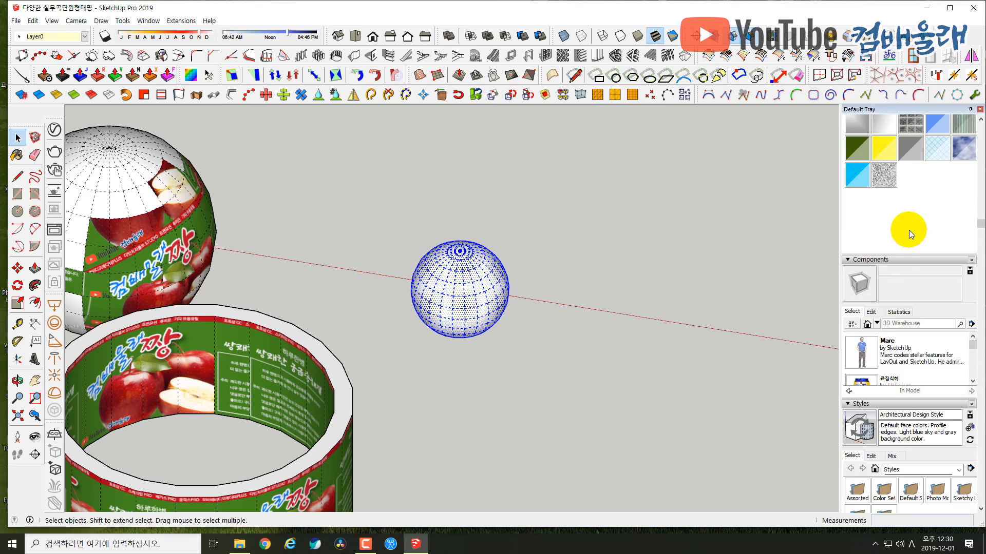
{"action": "scroll", "coordinate": [905, 332], "scroll_direction": "down", "scroll_amount": 3}
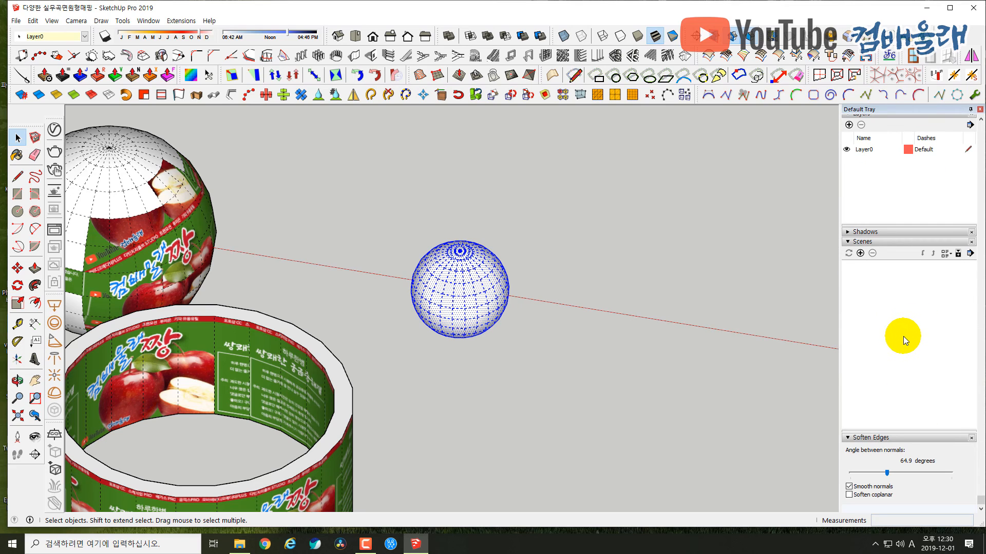
{"action": "scroll", "coordinate": [723, 288], "scroll_direction": "up", "scroll_amount": 2}
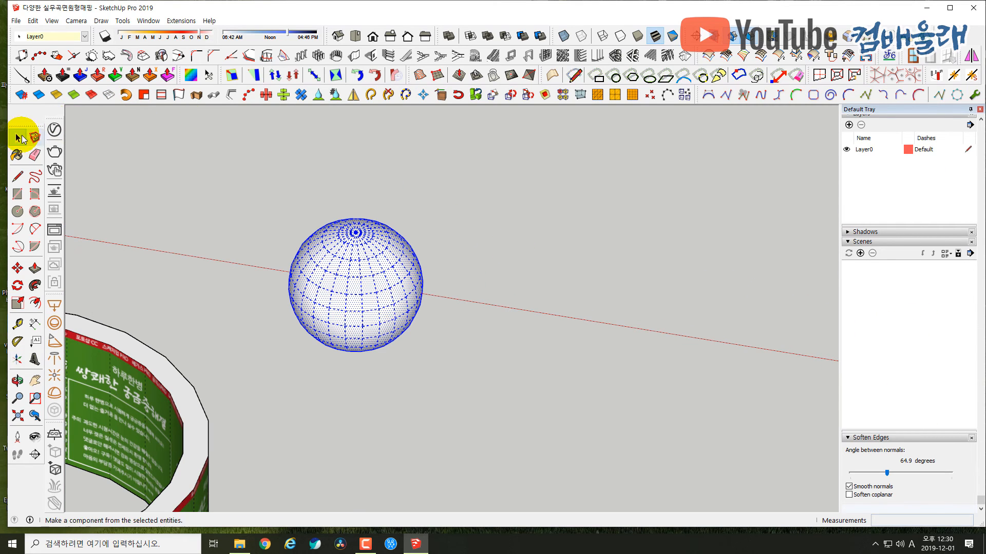
{"action": "left_click", "coordinate": [276, 186]}
{"action": "scroll", "coordinate": [402, 226], "scroll_direction": "down", "scroll_amount": 9}
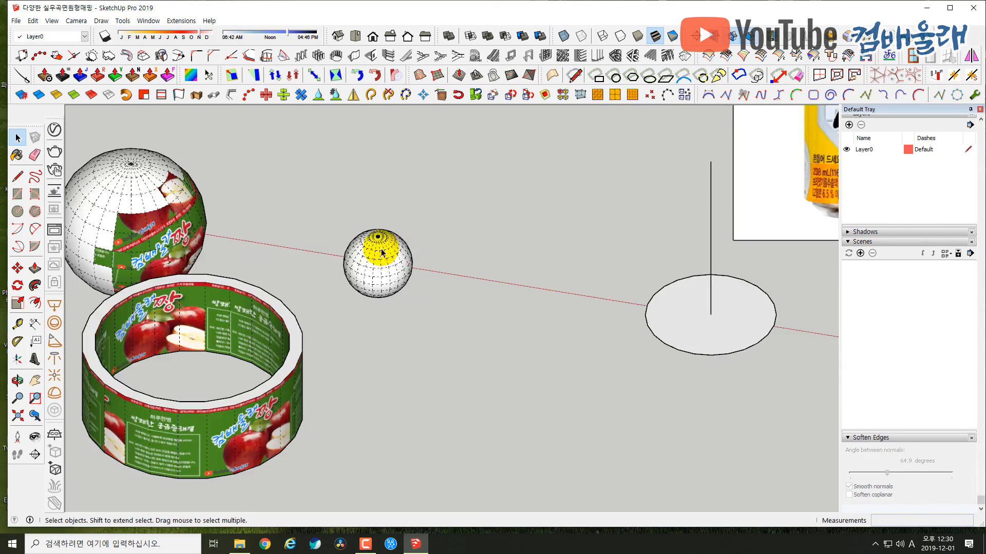
- Examine the flat, curved, cylindrical and spherical label samples in front of the large apple label picture
{"action": "mouse_move", "coordinate": [318, 250]}
{"action": "middle_mouse_down", "text": "shift"}
{"action": "mouse_move", "coordinate": [535, 282]}
{"action": "mouse_move", "coordinate": [528, 315]}
{"action": "mouse_move", "coordinate": [565, 231]}
{"action": "mouse_move", "coordinate": [510, 202]}
{"action": "mouse_move", "coordinate": [599, 265]}
{"action": "middle_mouse_up", "text": "shift"}
{"action": "mouse_move", "coordinate": [511, 273]}
{"action": "middle_mouse_down", "text": "shift"}
{"action": "mouse_move", "coordinate": [583, 282]}
{"action": "mouse_move", "coordinate": [565, 308]}
{"action": "mouse_move", "coordinate": [549, 299]}
{"action": "middle_mouse_up", "text": "shift"}
{"action": "scroll", "coordinate": [547, 296], "scroll_direction": "up", "scroll_amount": 2}
{"action": "key", "text": "space"}
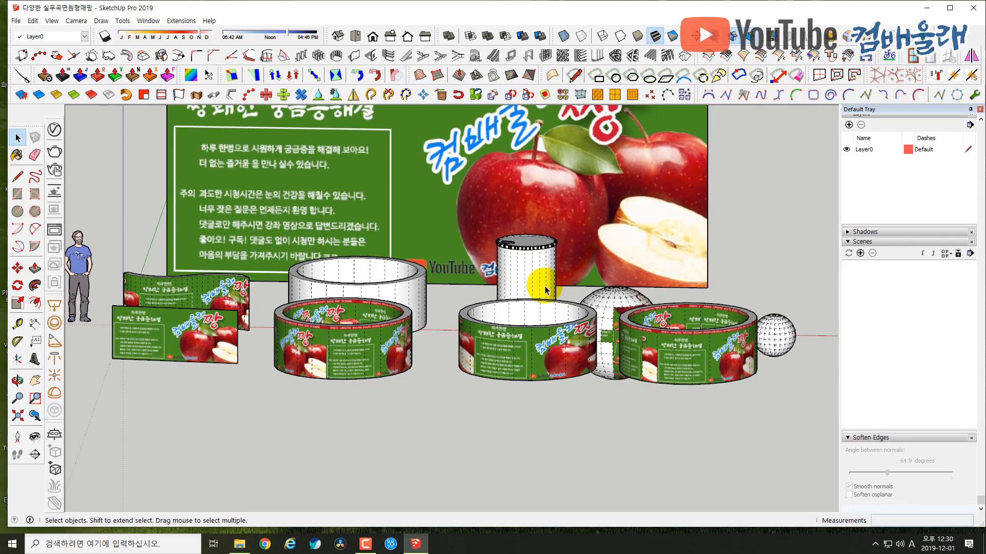
{"action": "scroll", "coordinate": [545, 290], "scroll_direction": "up", "scroll_amount": 3}
{"action": "scroll", "coordinate": [546, 291], "scroll_direction": "down", "scroll_amount": 1}
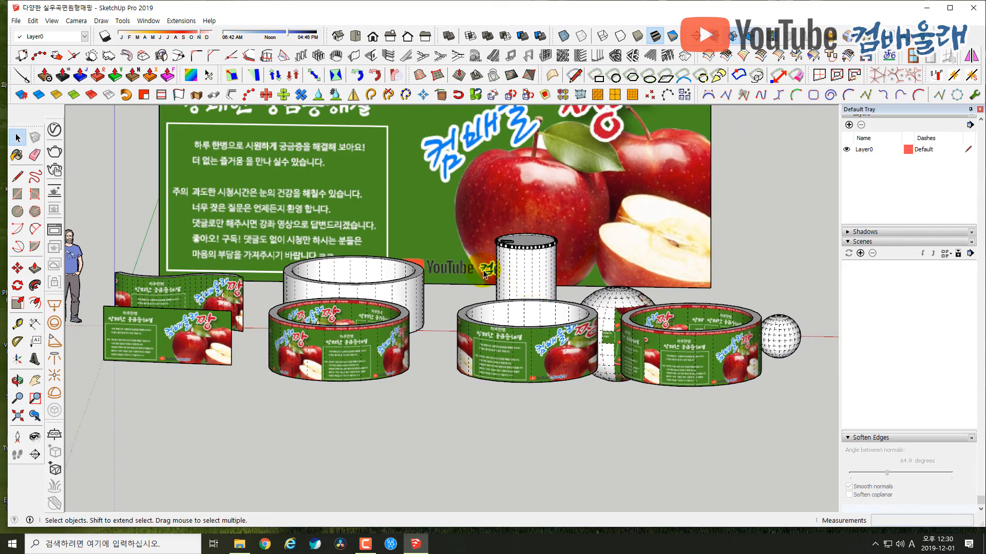
{"action": "scroll", "coordinate": [484, 275], "scroll_direction": "up", "scroll_amount": 4}
{"action": "middle_click_drag", "start_coordinate": [484, 274], "coordinate": [460, 288]}
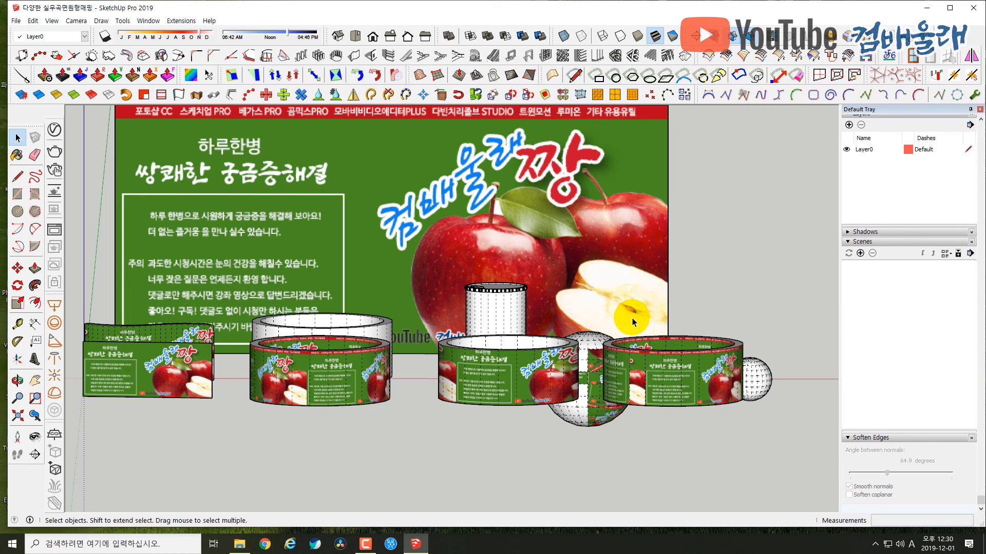
{"action": "middle_click_drag", "start_coordinate": [557, 282], "coordinate": [558, 296], "text": "shift"}
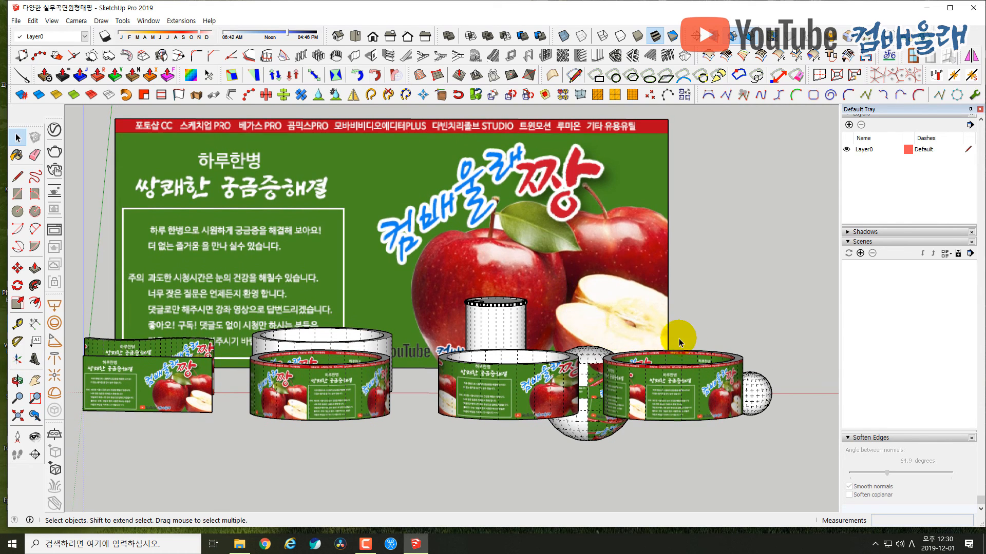
- Examine the can picture, the bottle models and the bottle profiles with their path circles, and return to the label samples
{"action": "mouse_move", "coordinate": [646, 300]}
{"action": "middle_mouse_down", "text": "shift"}
{"action": "mouse_move", "coordinate": [524, 316]}
{"action": "mouse_move", "coordinate": [334, 316]}
{"action": "middle_mouse_up", "text": "shift"}
{"action": "middle_click_drag", "start_coordinate": [768, 293], "coordinate": [456, 293], "text": "shift"}
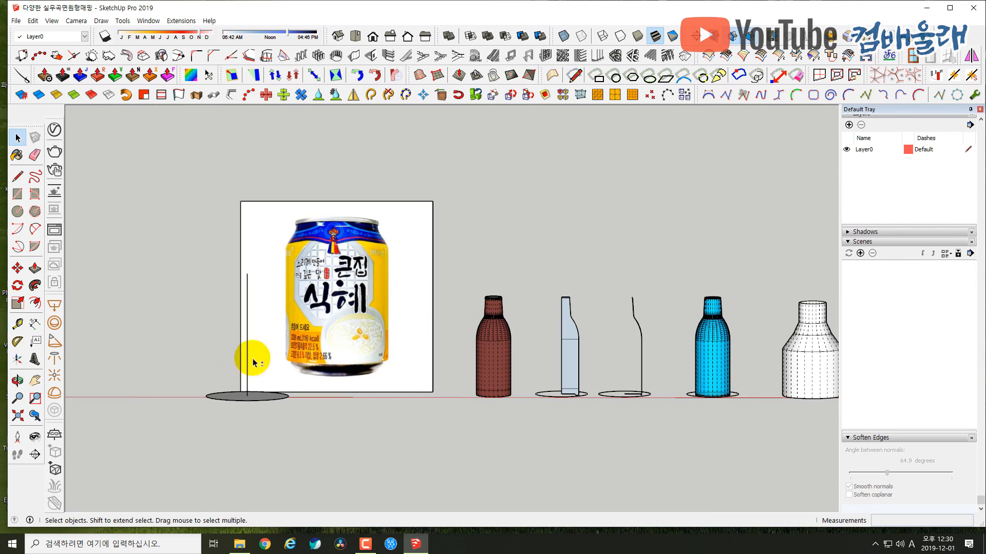
{"action": "middle_click_drag", "start_coordinate": [293, 300], "coordinate": [721, 332], "text": "shift"}
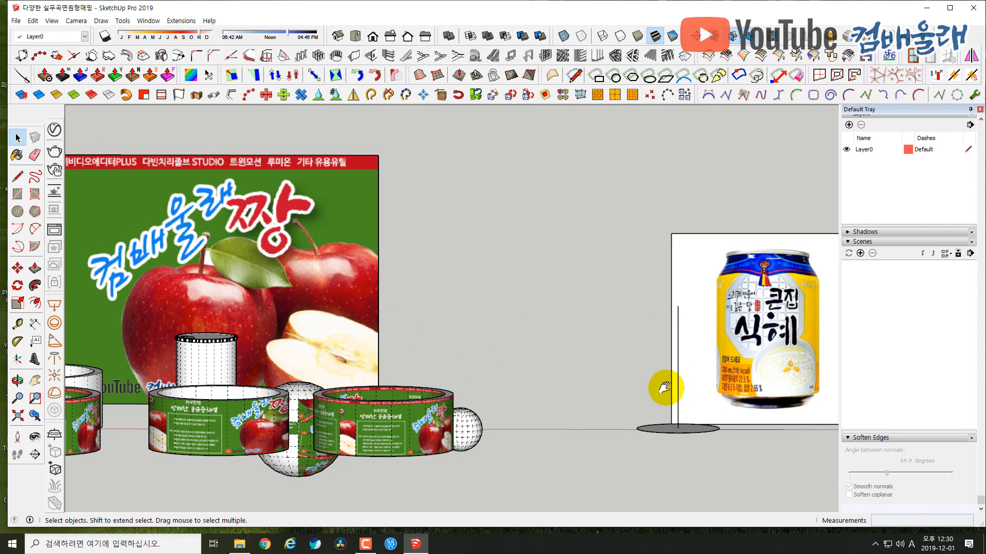
{"action": "middle_click_drag", "start_coordinate": [663, 387], "coordinate": [301, 374], "text": "shift"}
{"action": "mouse_move", "coordinate": [414, 402]}
{"action": "middle_mouse_down", "text": "shift"}
{"action": "mouse_move", "coordinate": [385, 391]}
{"action": "mouse_move", "coordinate": [408, 378]}
{"action": "mouse_move", "coordinate": [418, 398]}
{"action": "mouse_move", "coordinate": [363, 398]}
{"action": "middle_mouse_up", "text": "shift"}
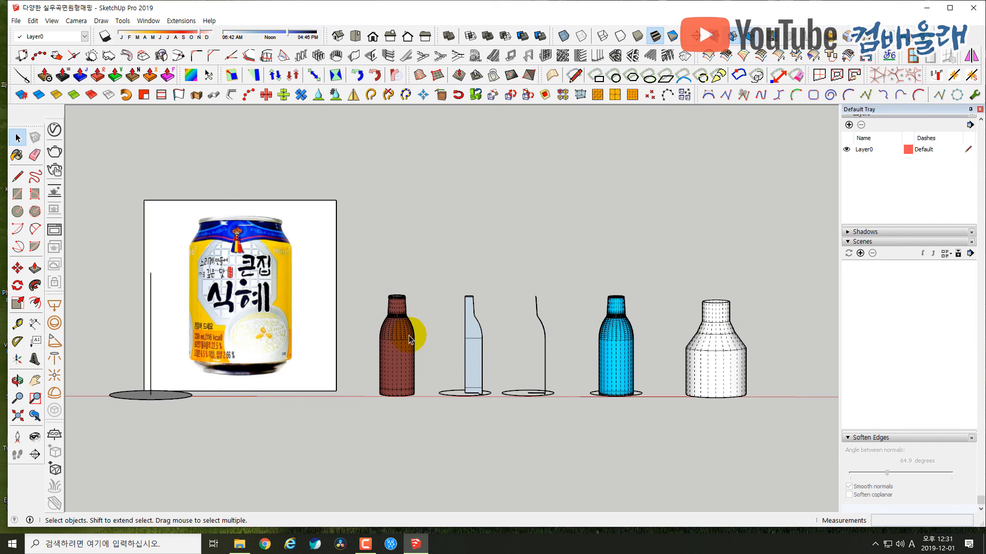
{"action": "scroll", "coordinate": [399, 348], "scroll_direction": "up", "scroll_amount": 6}
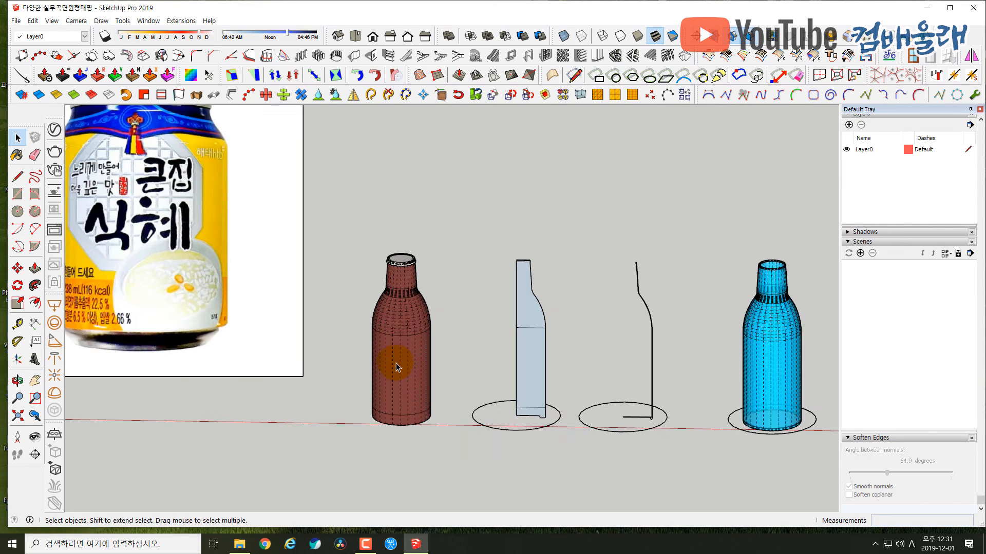
{"action": "middle_click_drag", "start_coordinate": [406, 364], "coordinate": [264, 330]}
{"action": "middle_click_drag", "start_coordinate": [437, 347], "coordinate": [298, 347], "text": "shift"}
{"action": "mouse_move", "coordinate": [632, 347]}
{"action": "middle_mouse_down", "text": "shift"}
{"action": "mouse_move", "coordinate": [487, 349]}
{"action": "mouse_move", "coordinate": [639, 337]}
{"action": "middle_mouse_up", "text": "shift"}
{"action": "scroll", "coordinate": [527, 350], "scroll_direction": "down", "scroll_amount": 1}
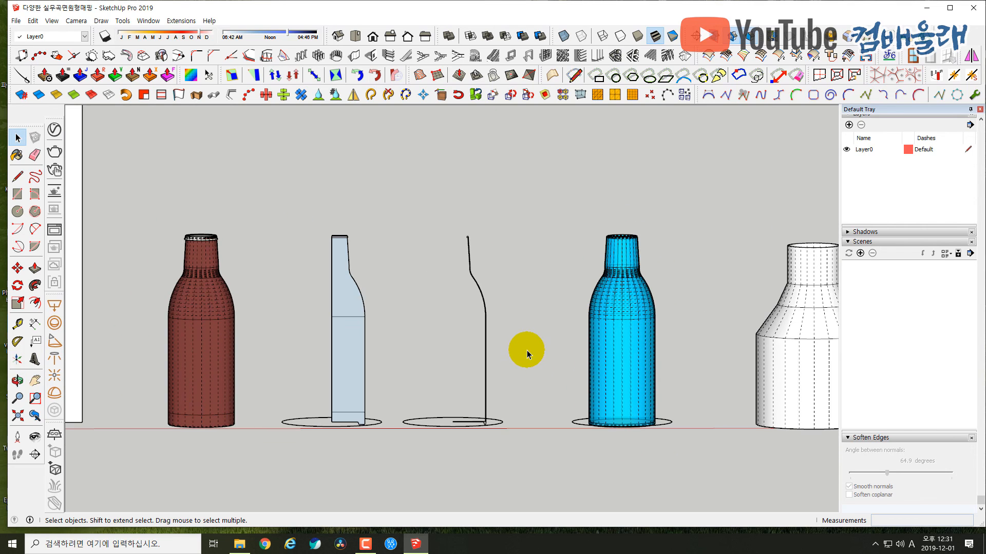
{"action": "scroll", "coordinate": [541, 350], "scroll_direction": "down", "scroll_amount": 1}
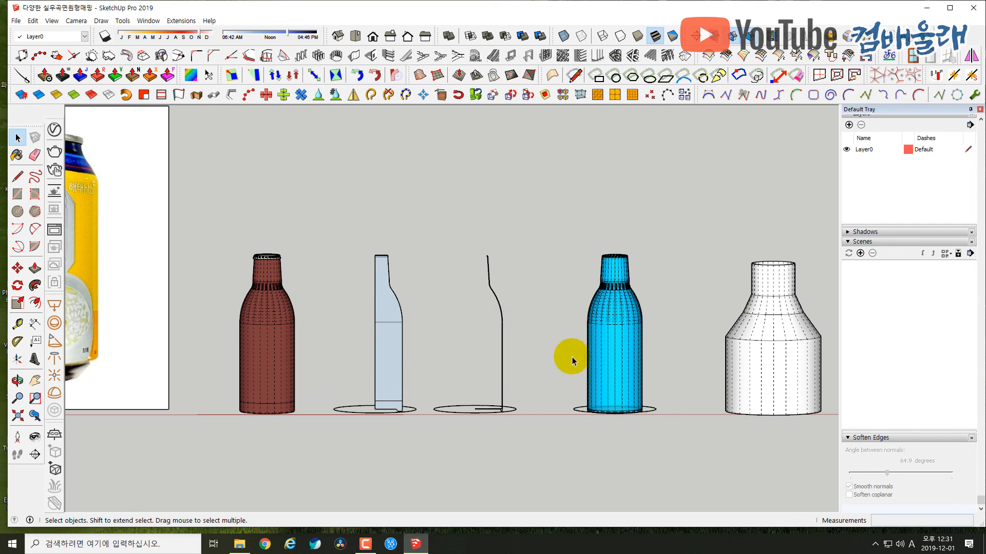
{"action": "middle_click_drag", "start_coordinate": [704, 352], "coordinate": [540, 348], "text": "shift"}
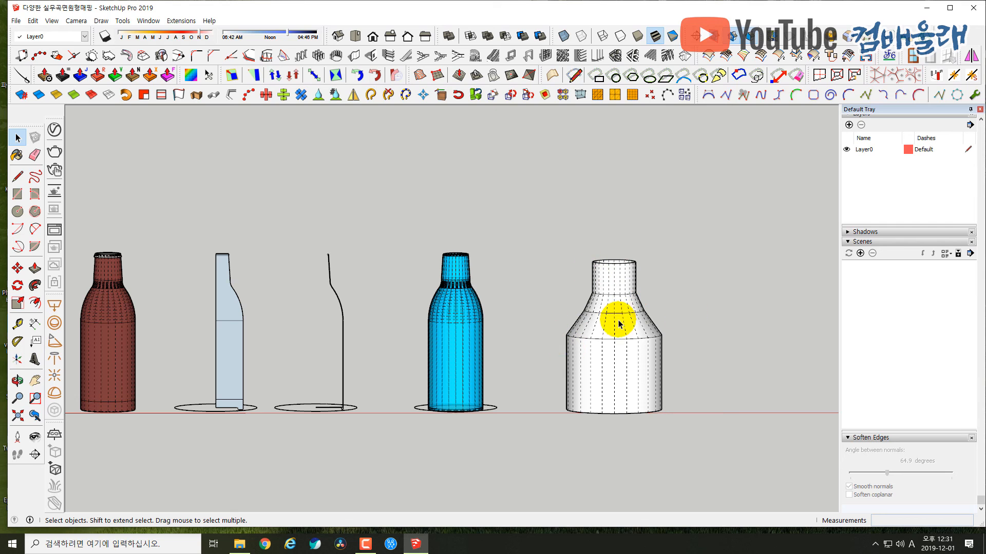
{"action": "scroll", "coordinate": [519, 334], "scroll_direction": "down", "scroll_amount": 1}
{"action": "middle_click_drag", "start_coordinate": [462, 332], "coordinate": [683, 334]}
{"action": "scroll", "coordinate": [683, 333], "scroll_direction": "down", "scroll_amount": 1}
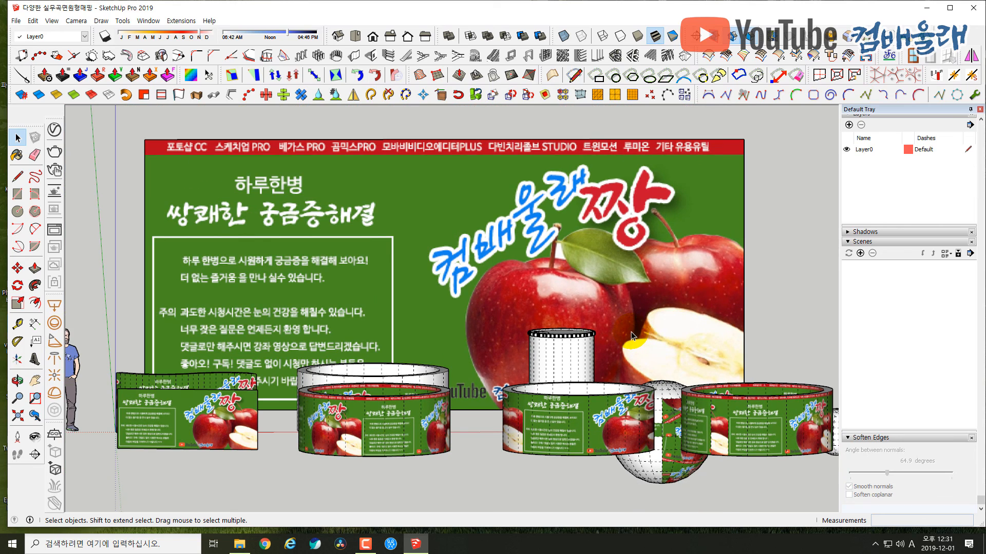